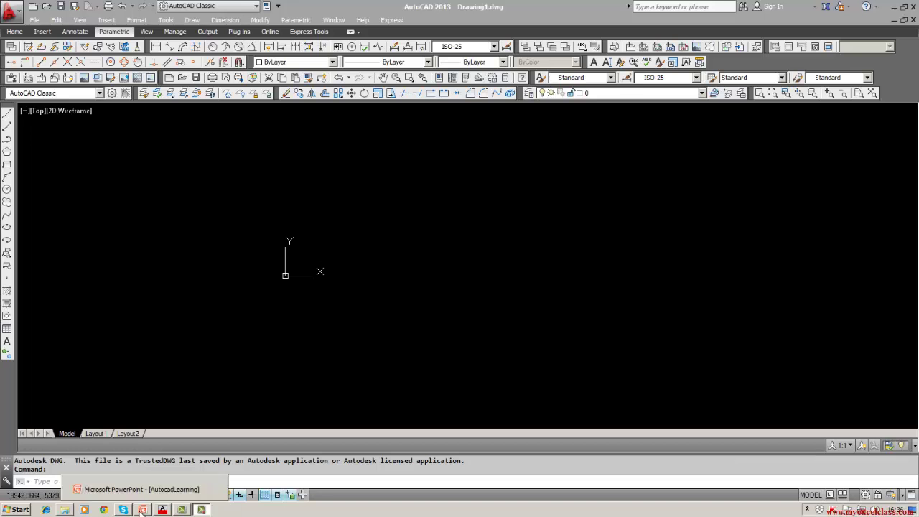
Bring up PowerPoint slide 16, 'Lesson-15 (Isometric drawing)', with its seven topics.
left_click(142, 509)
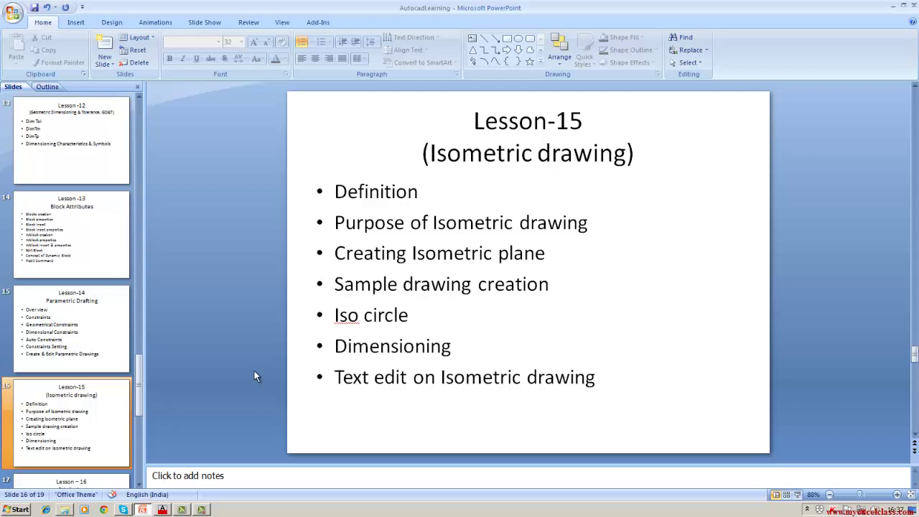
Switch back to the blank Drawing1.dwg in AutoCAD 2013.
left_click(164, 510)
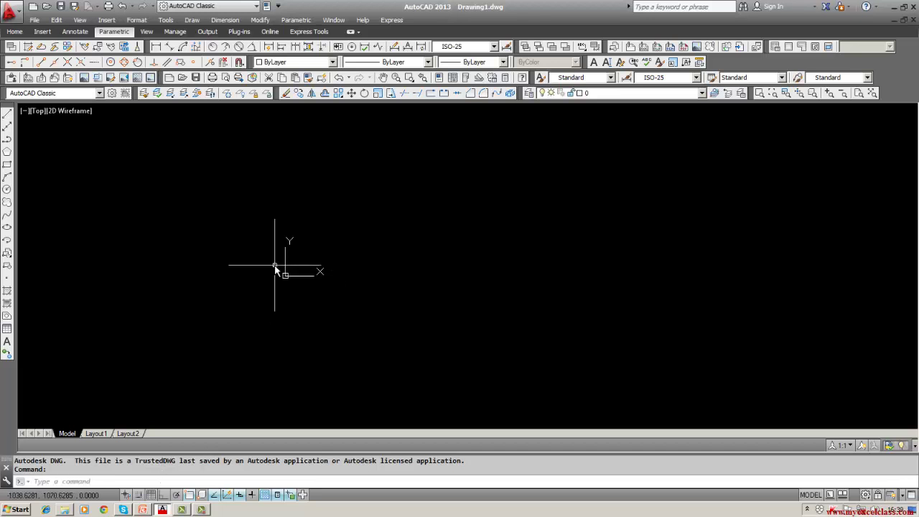
Use SNAP to set the snap style to Isometric with a vertical spacing of 5.
type("SNAp")
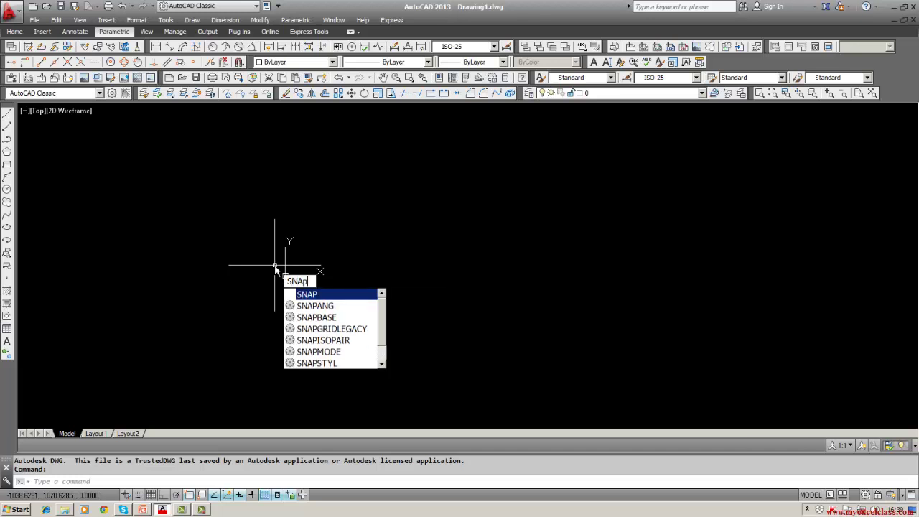
left_click(355, 300)
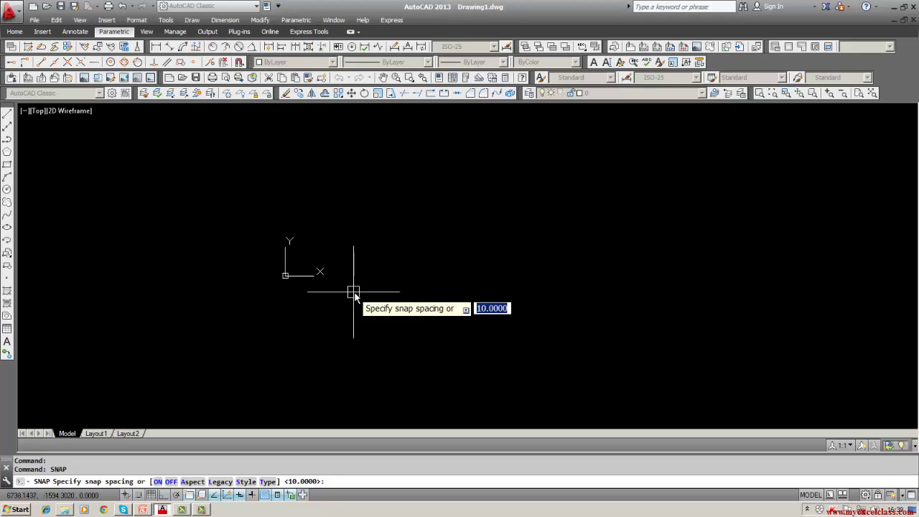
key("BackSpace")
type("S")
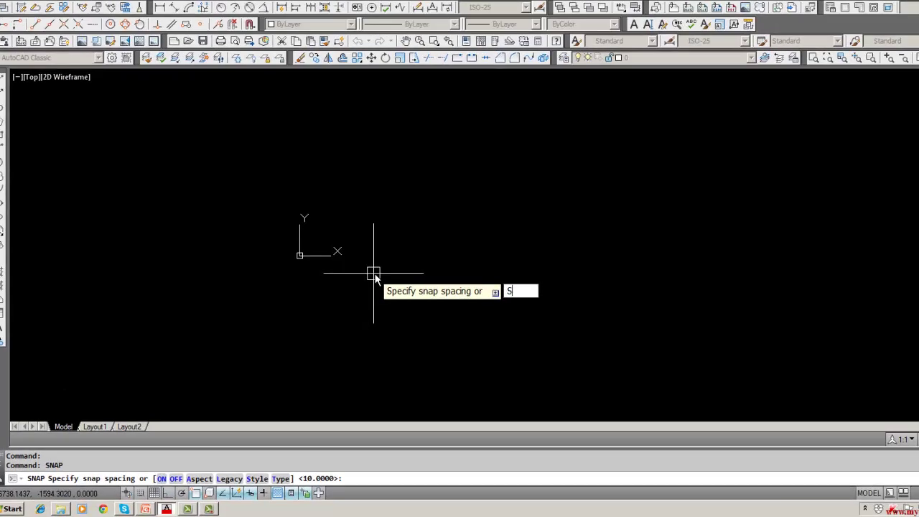
key("Return")
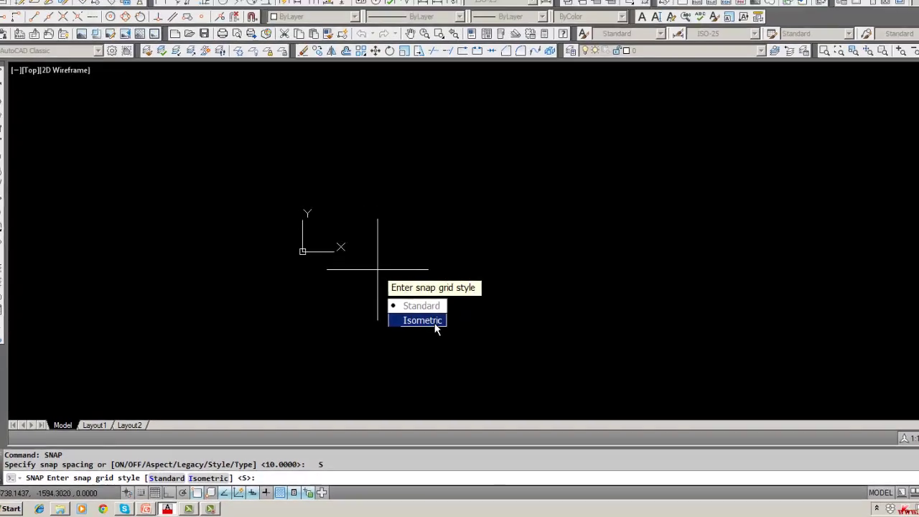
left_click(478, 296)
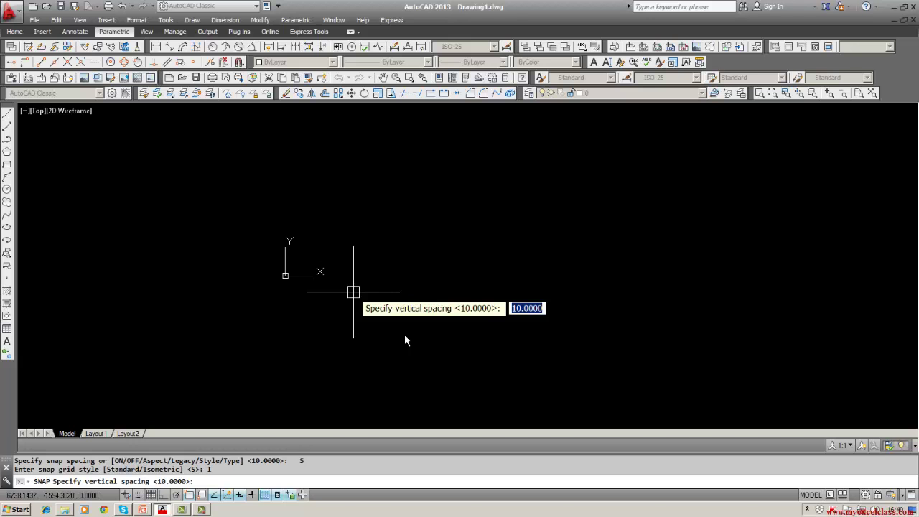
type("5")
key("Return")
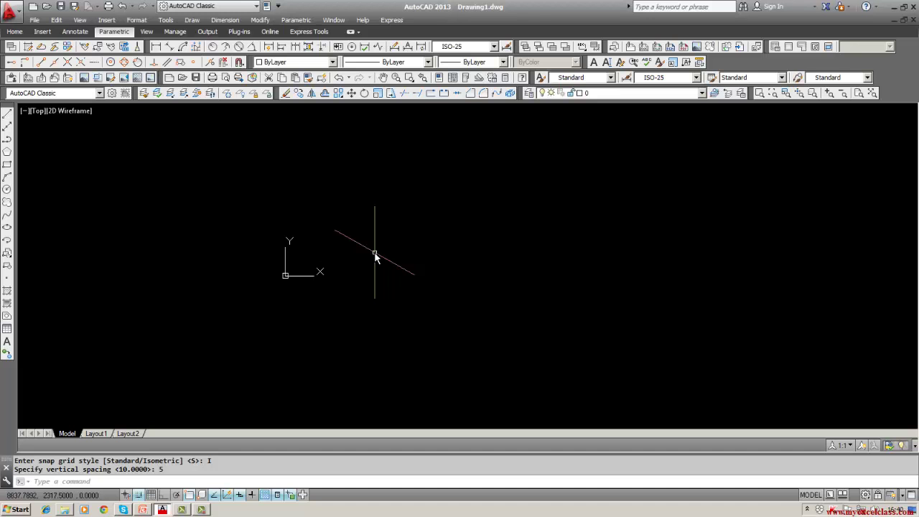
Cycle the crosshair isoplane with F5 through Top, Right and Left.
key("F5")
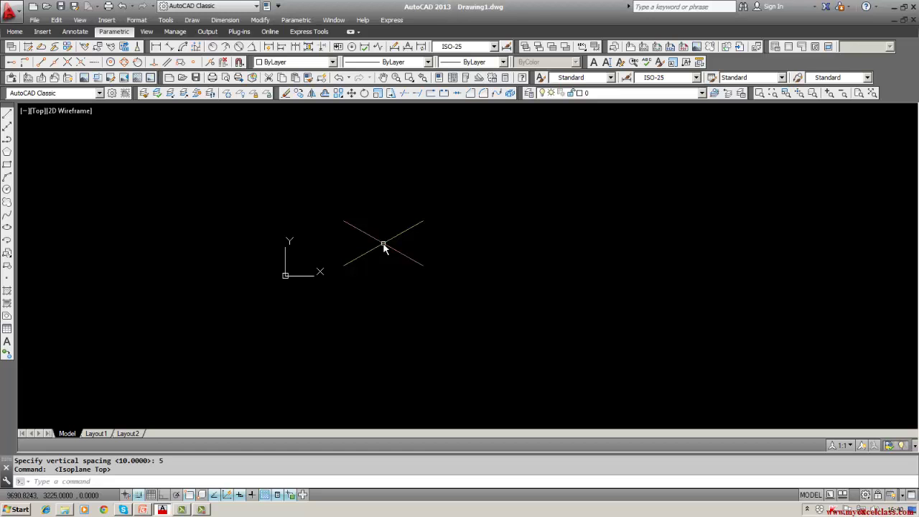
key("F5")
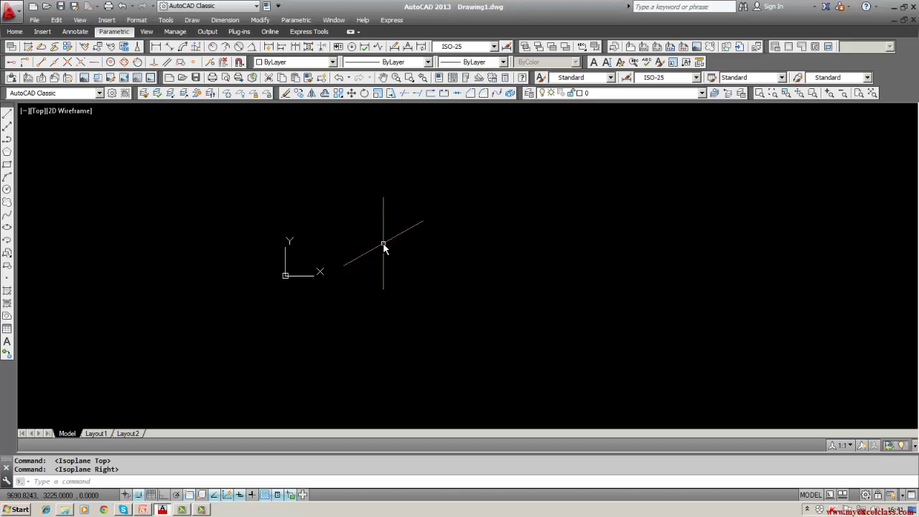
key("F5")
key("F5")
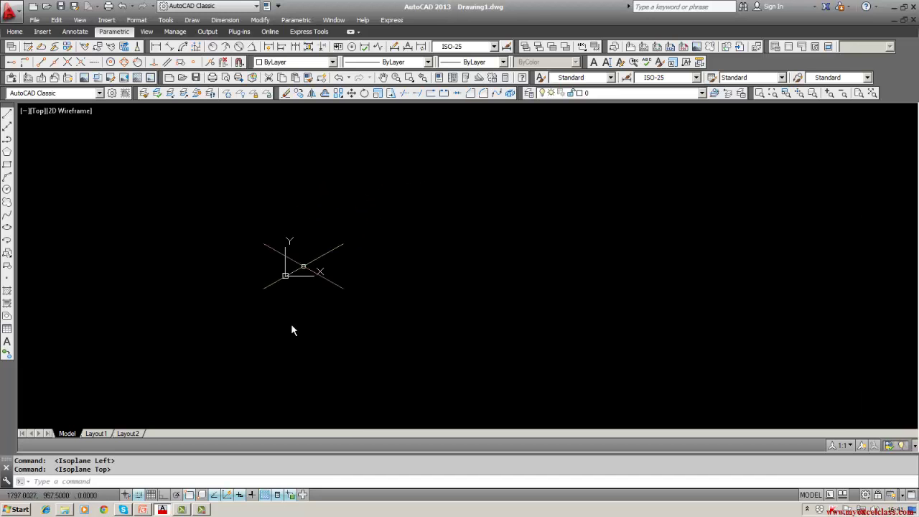
Turn snap off, and in Drafting Settings turn the grid on with spacing 5 under isometric snap.
left_click(142, 495)
right_click(142, 496)
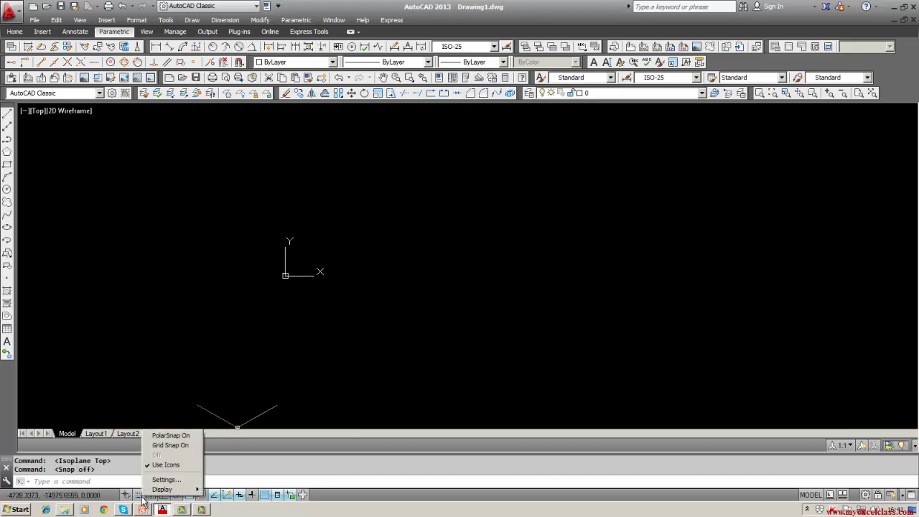
left_click(161, 479)
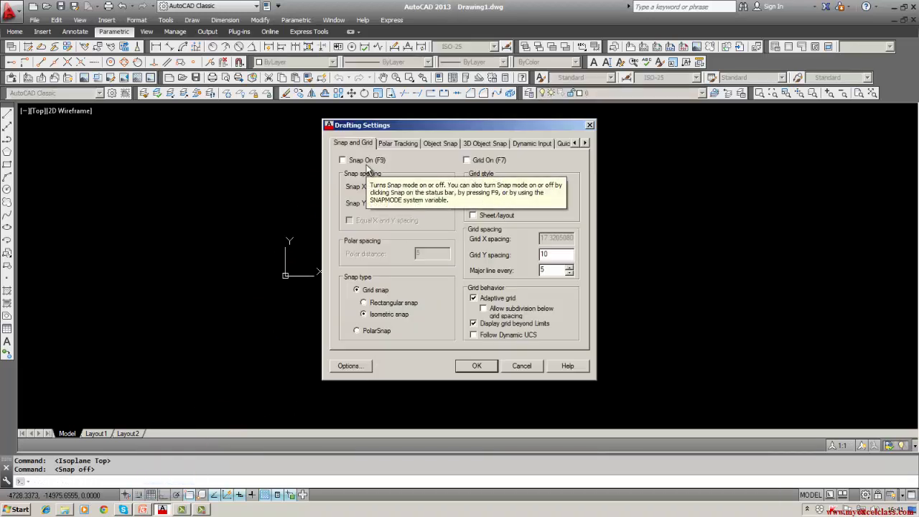
left_click(467, 165)
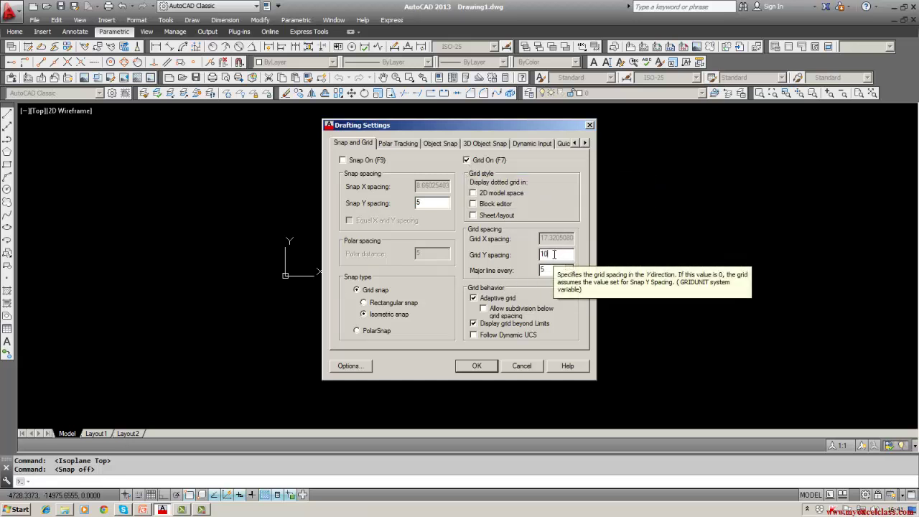
key("BackSpace")
key("BackSpace")
type("5")
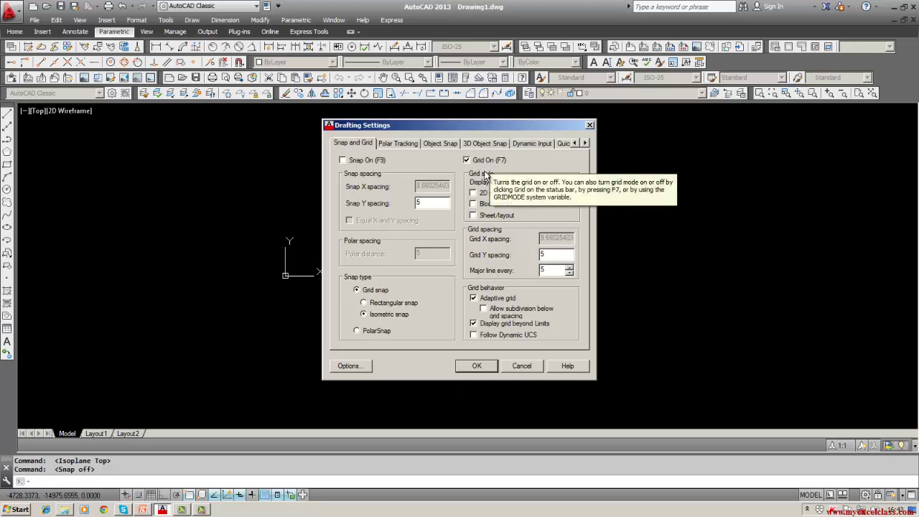
left_click(476, 365)
left_click(475, 361)
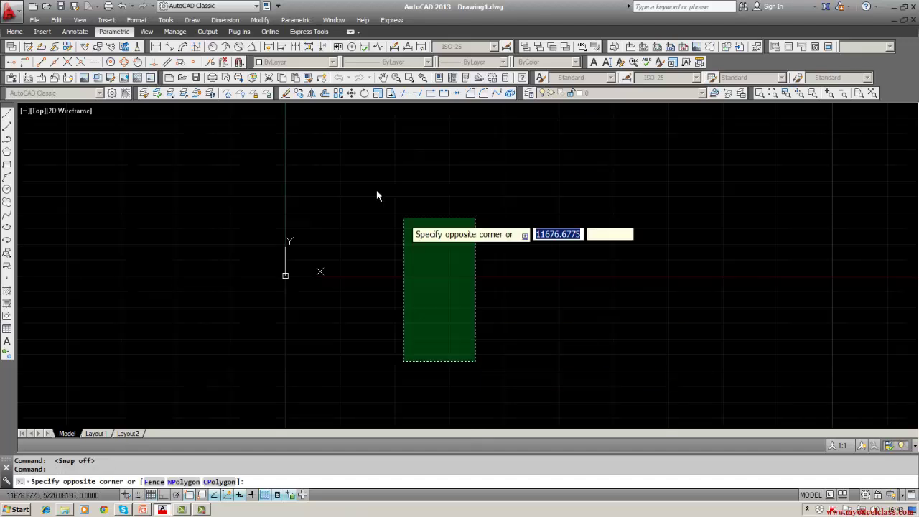
Clear the stray selection, zoom the view, then start and cancel SNAP, leaving spacing at 5.
left_click(366, 287)
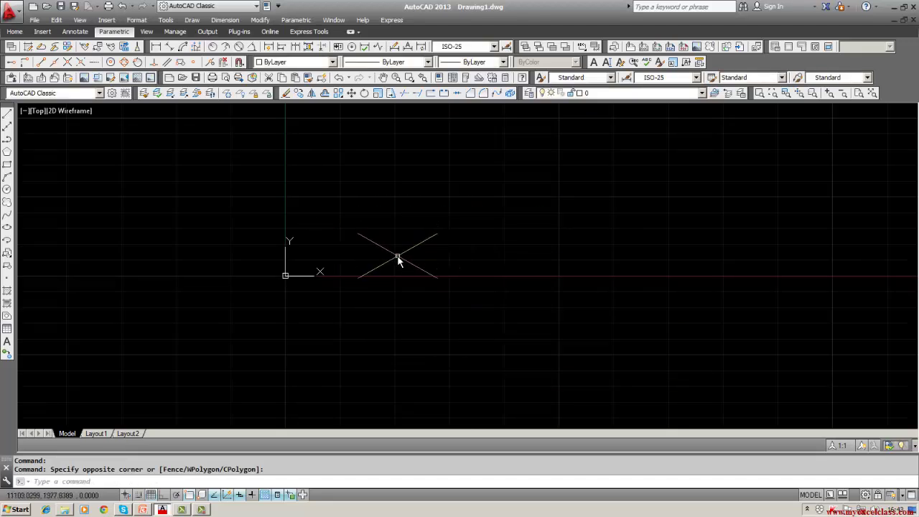
scroll(397, 255, "down", 2)
scroll(398, 261, "down", 2)
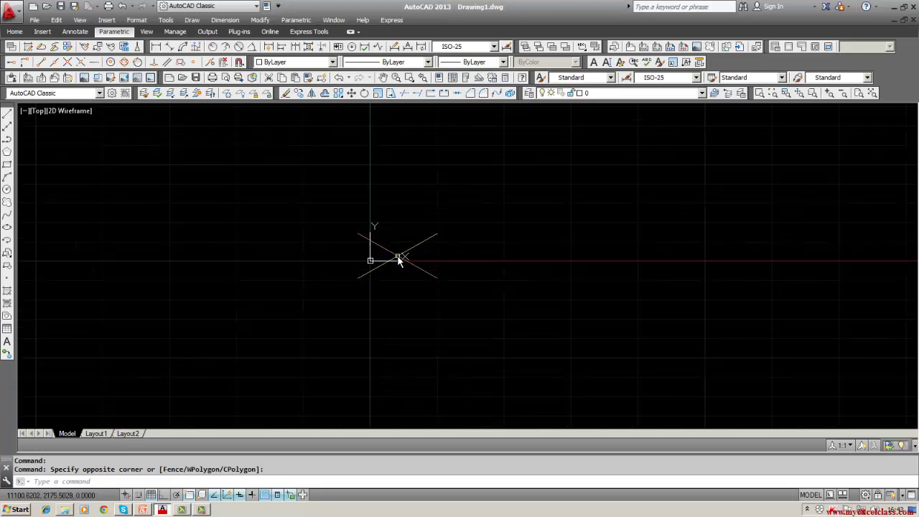
scroll(398, 260, "up", 2)
scroll(398, 261, "up", 4)
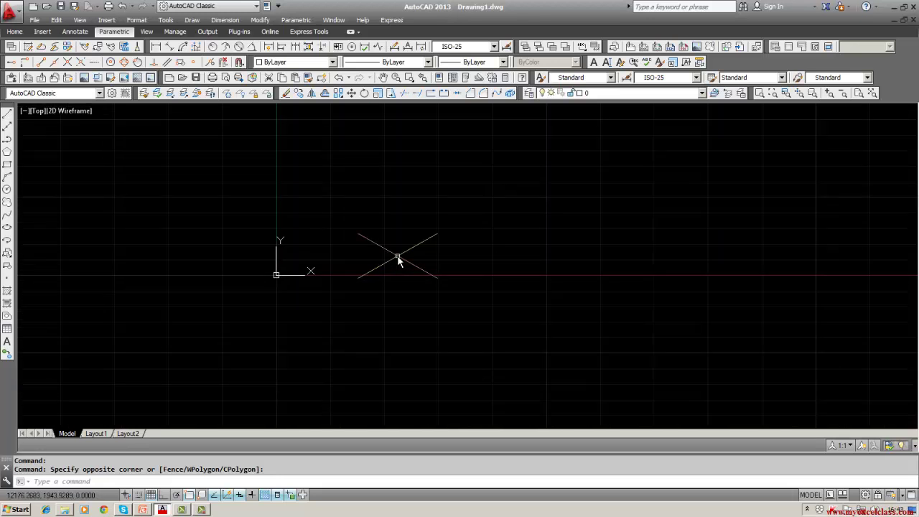
type("s")
type("nap")
key("Return")
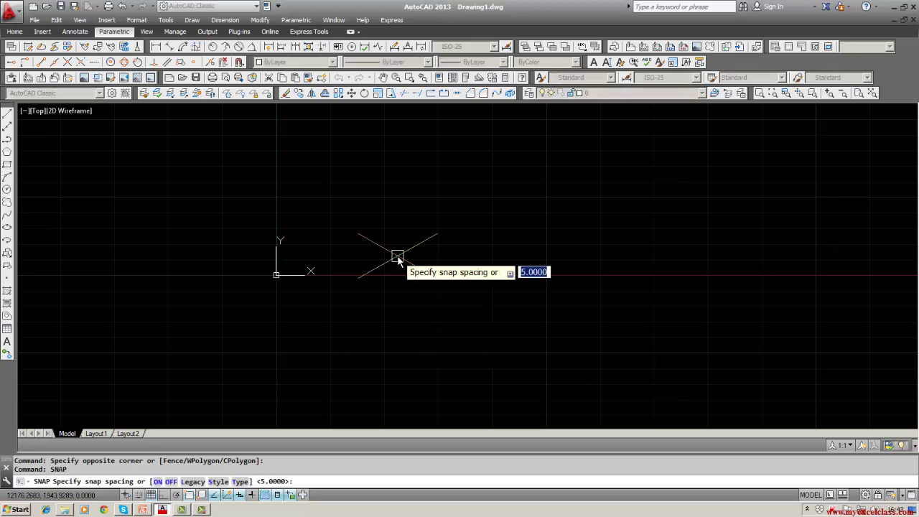
key("Escape")
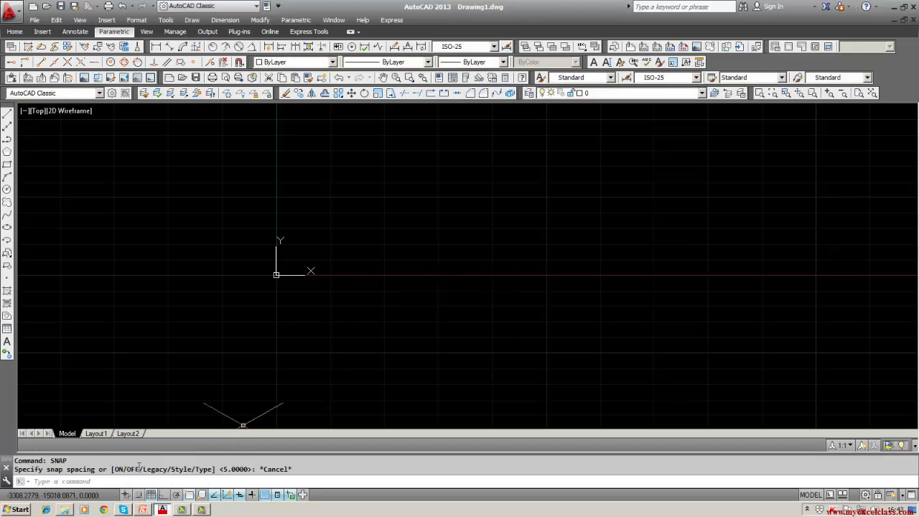
Uncheck Grid On (F7) in Drafting Settings, keeping the isometric snap.
right_click(139, 494)
mouse_move(157, 488)
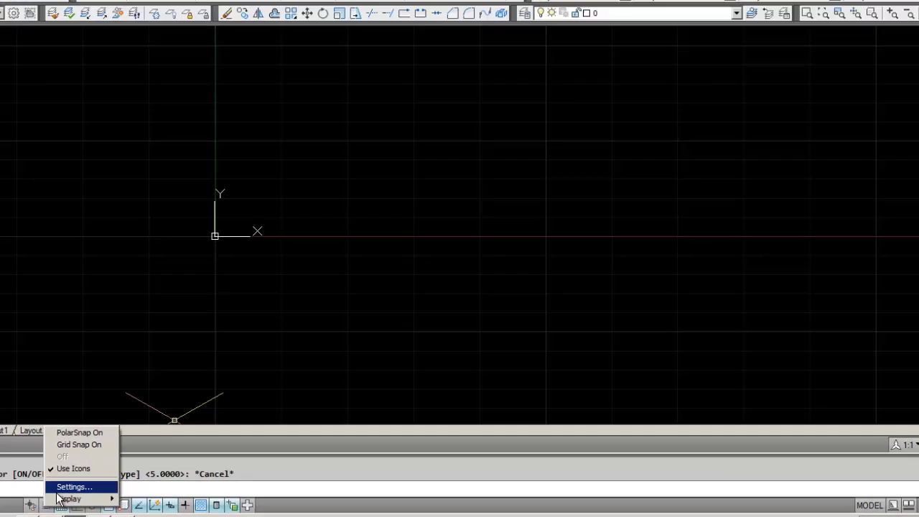
left_click(161, 479)
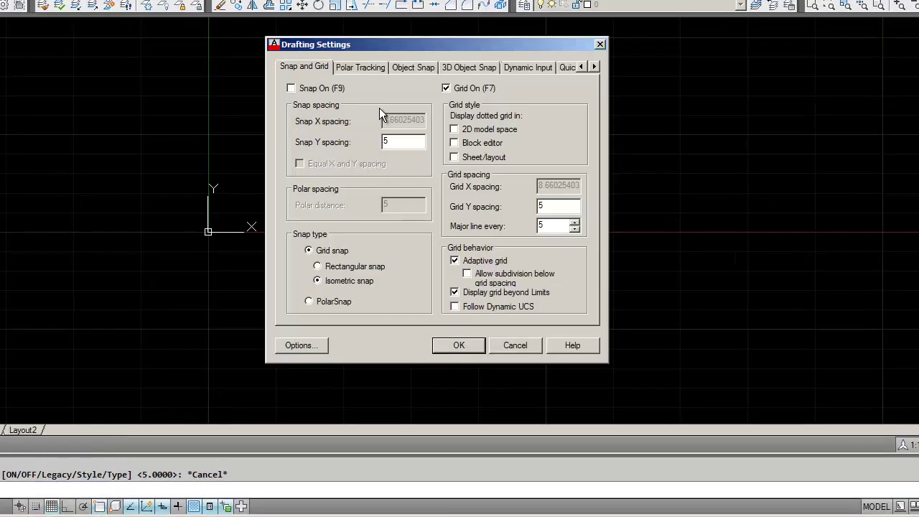
left_click(445, 88)
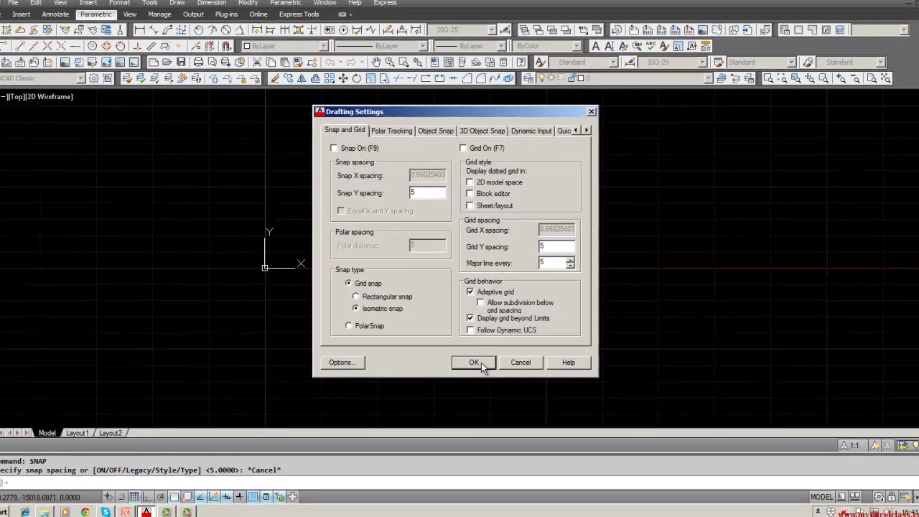
left_click(474, 363)
left_click(483, 364)
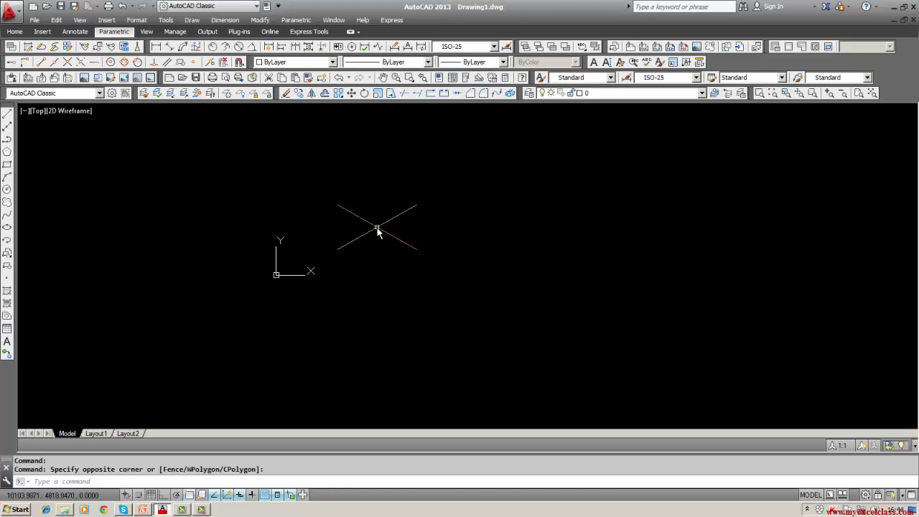
Draw a 600-unit line along the isometric axis from a point near the origin.
left_click(7, 113)
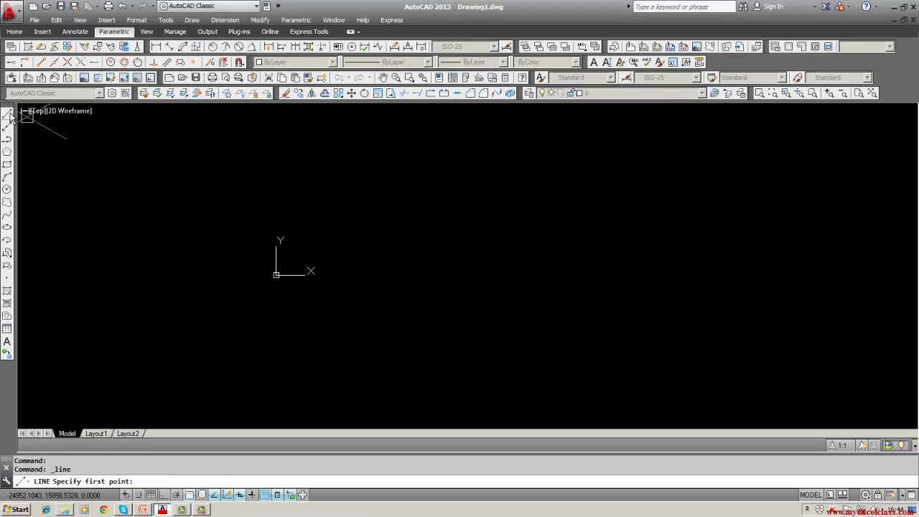
left_click(326, 250)
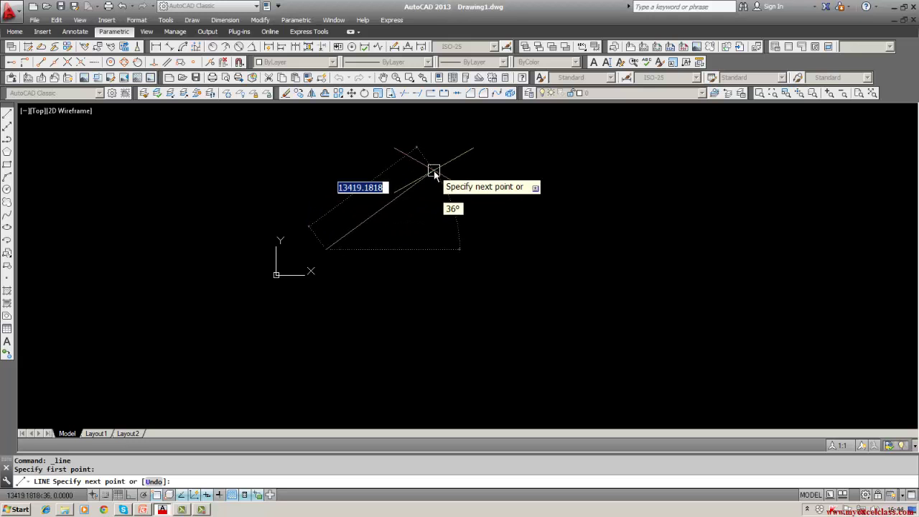
key("BackSpace")
type("600")
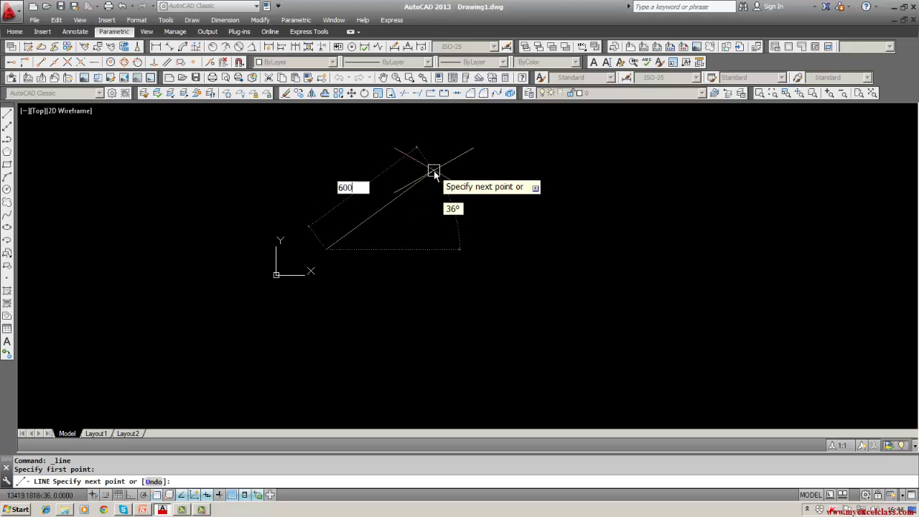
key("Return")
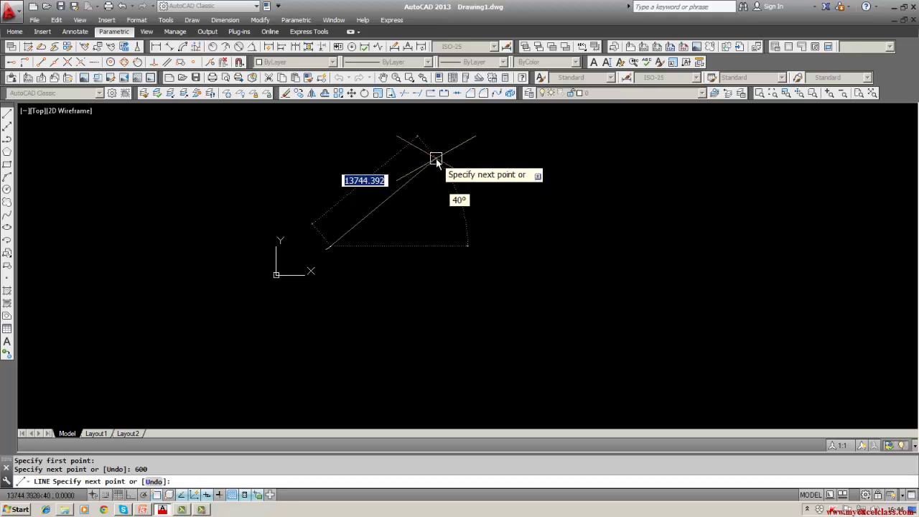
type("6")
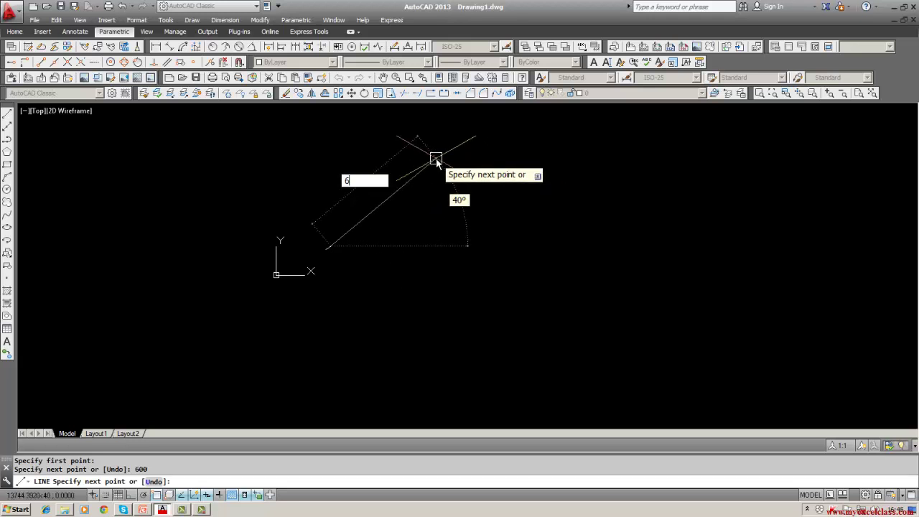
type("00")
key("Return")
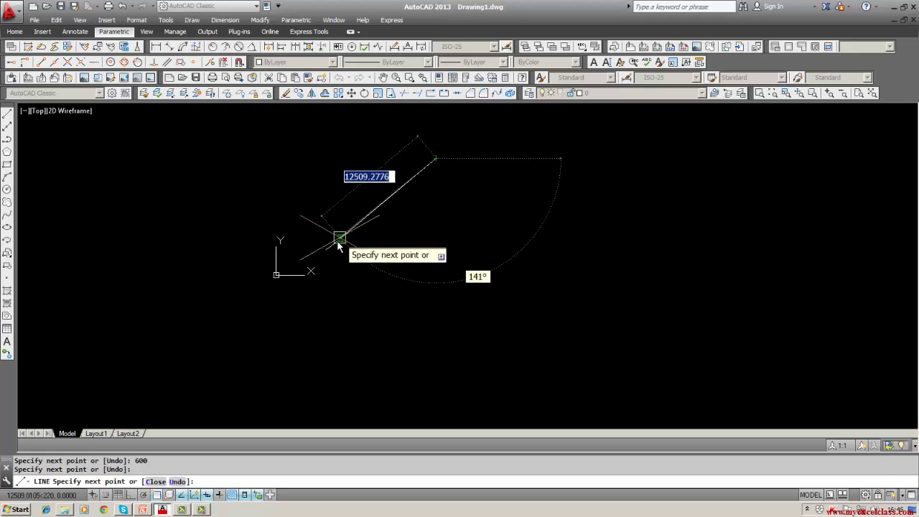
key("Escape")
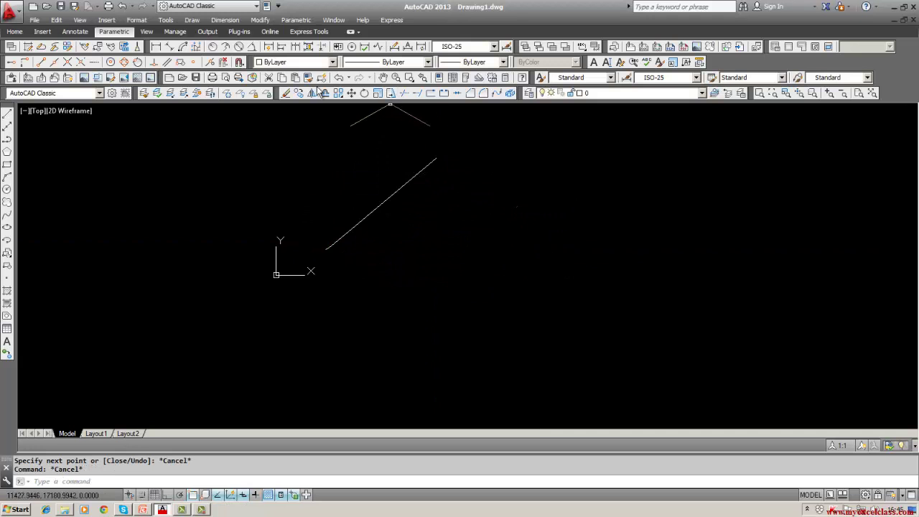
Erase the old diagonal line and the leftover line piece.
left_click(286, 92)
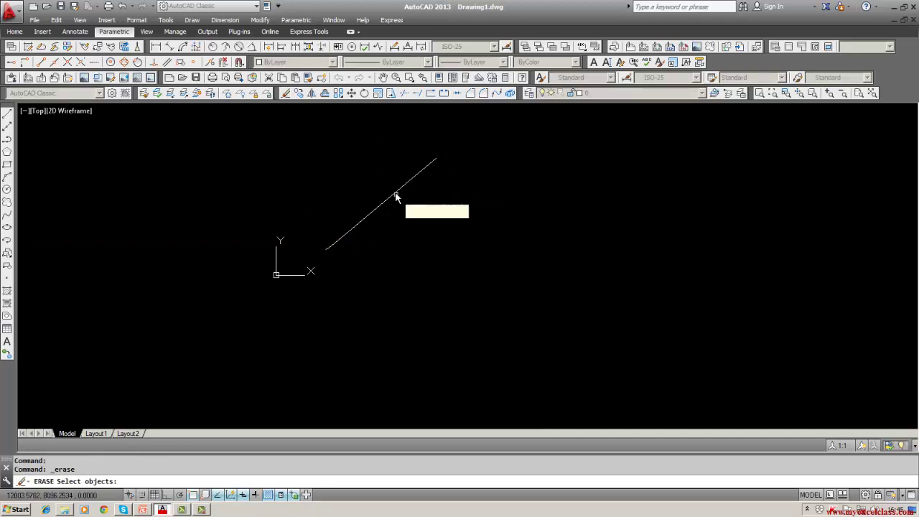
left_click(395, 193)
key("Return")
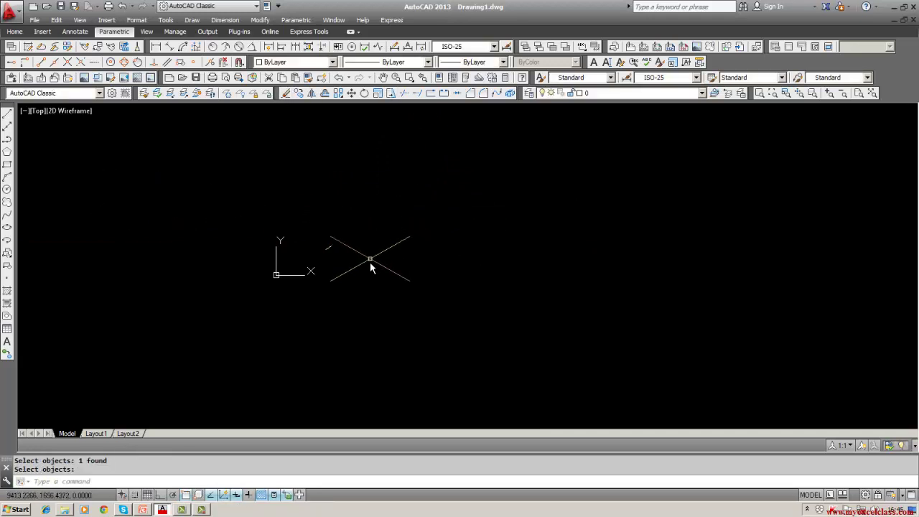
key("Return")
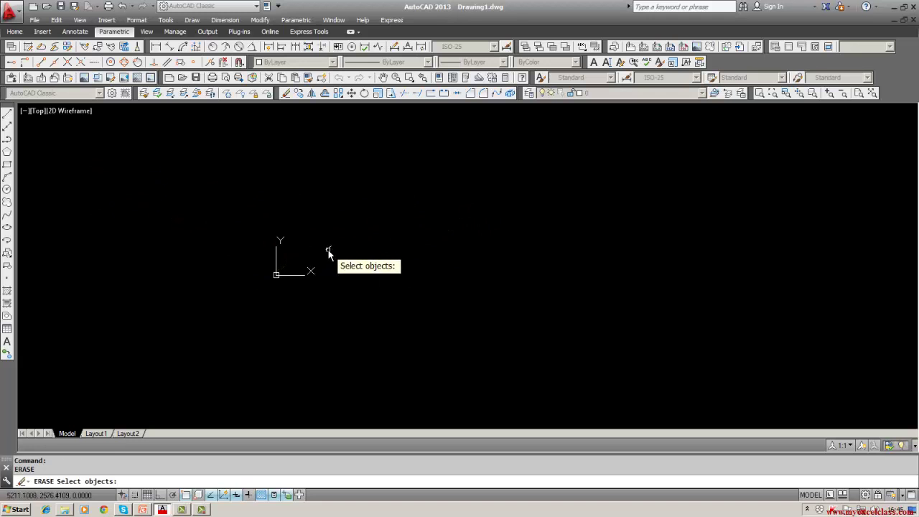
left_click(320, 254)
key("Return")
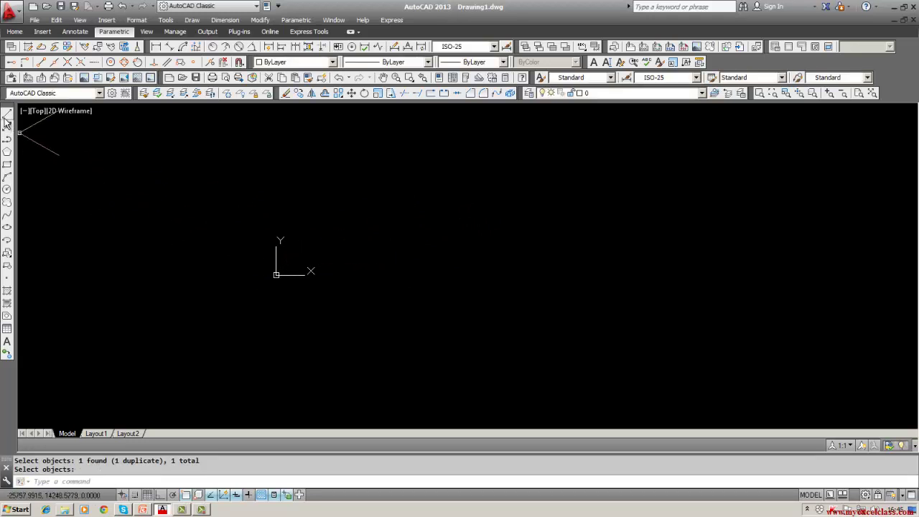
Draw a new 1000-unit line at 36° starting near the origin.
left_click(7, 115)
left_click(310, 250)
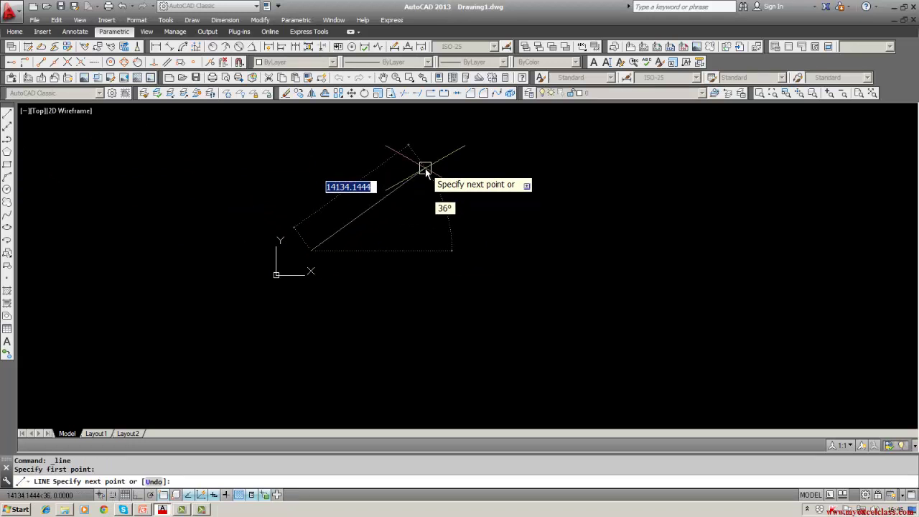
key("BackSpace")
type("1")
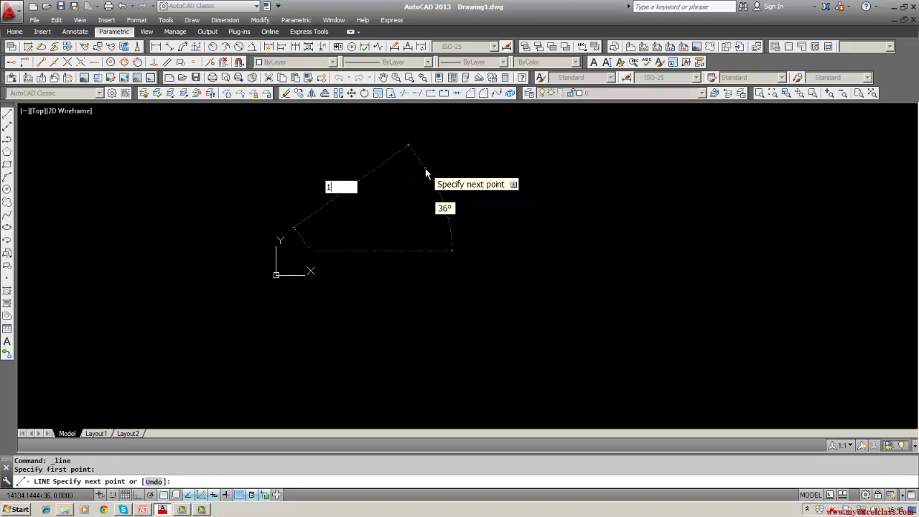
type("000")
key("Return")
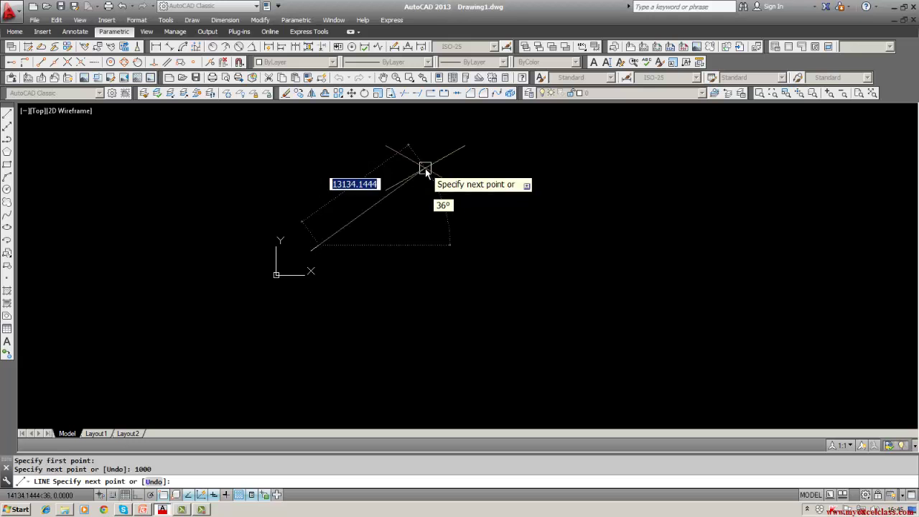
left_click(425, 168)
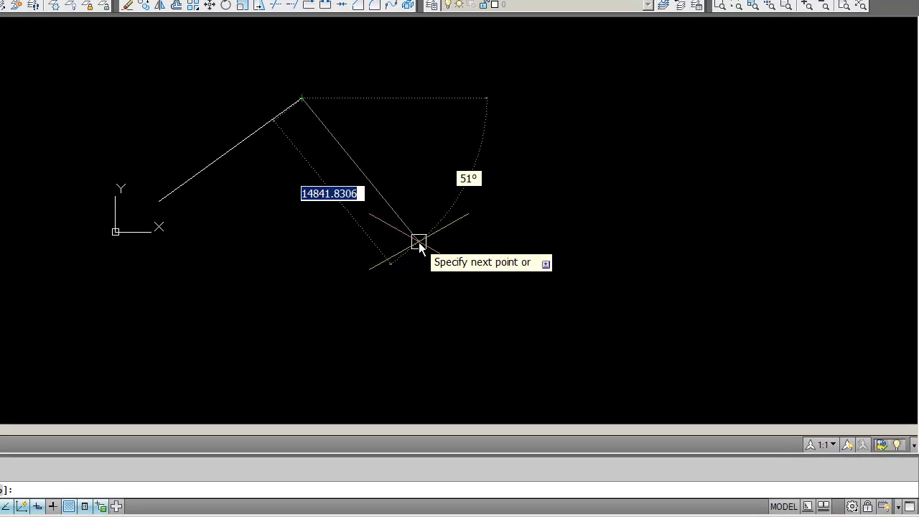
type("1000")
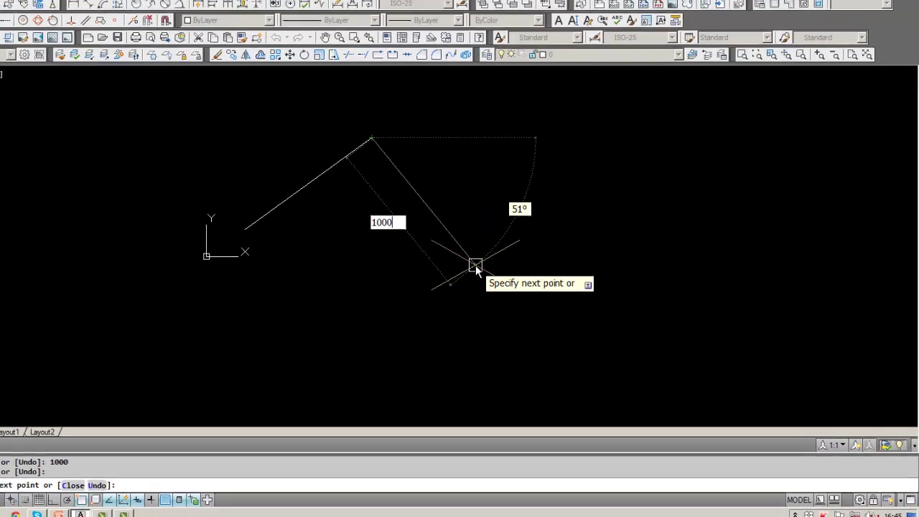
key("Return")
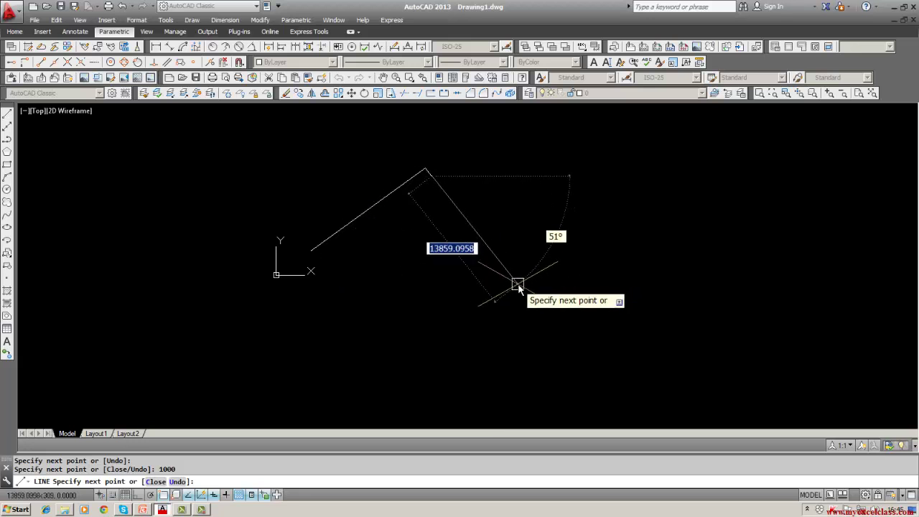
key("Escape")
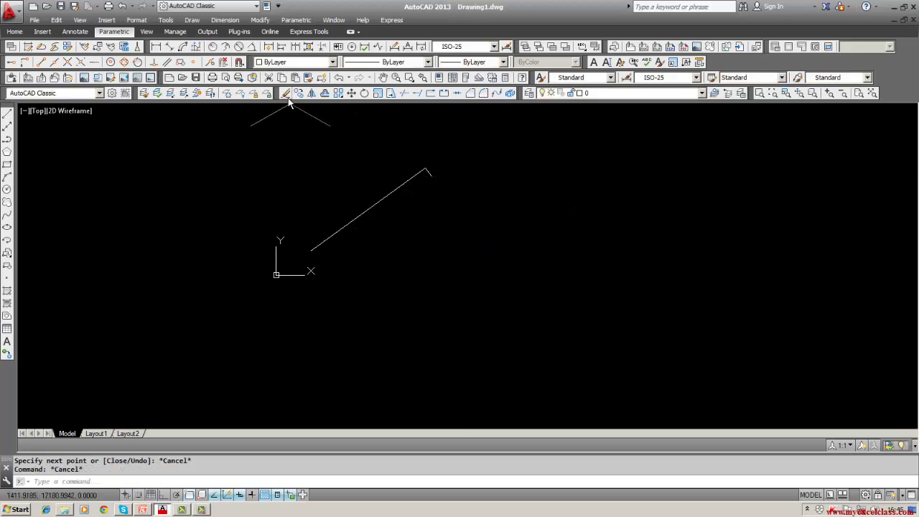
Erase the stray and overlapping duplicate segments, then center the diagonal line in view.
left_click(288, 100)
left_click(422, 172)
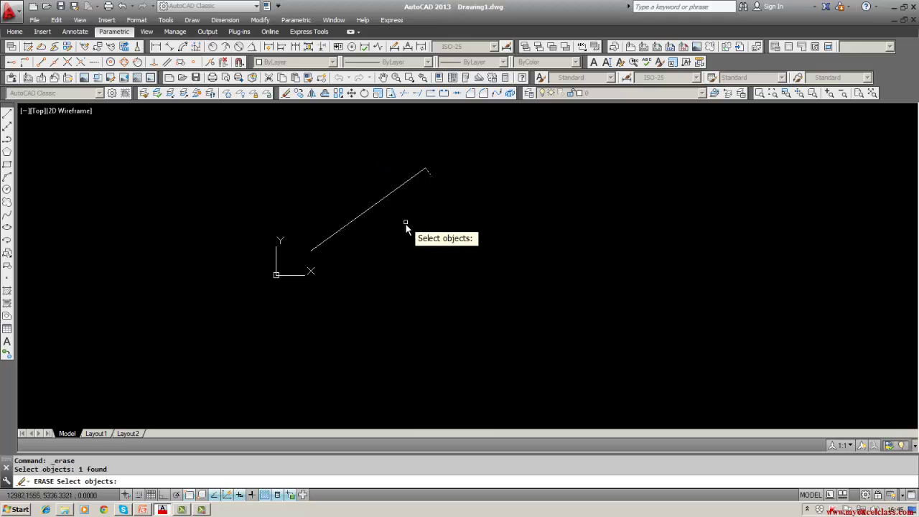
key("Return")
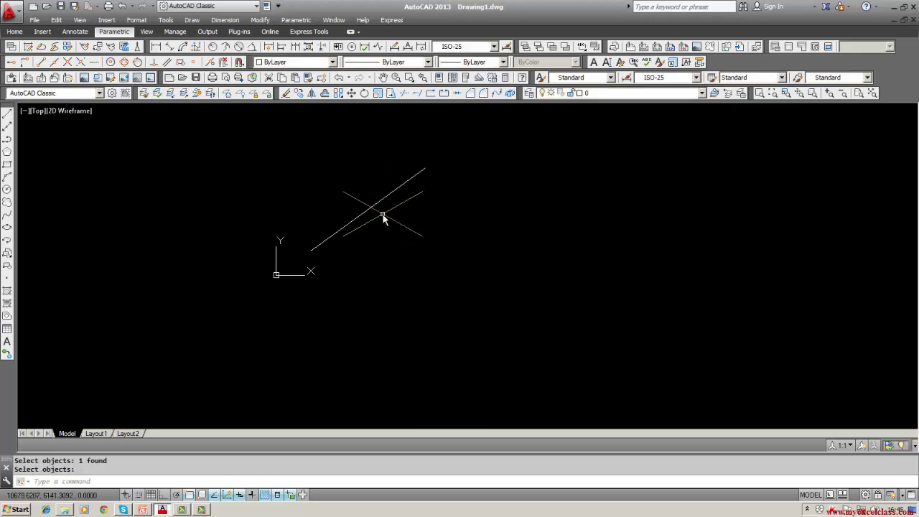
key("Return")
left_click(383, 200)
key("Return")
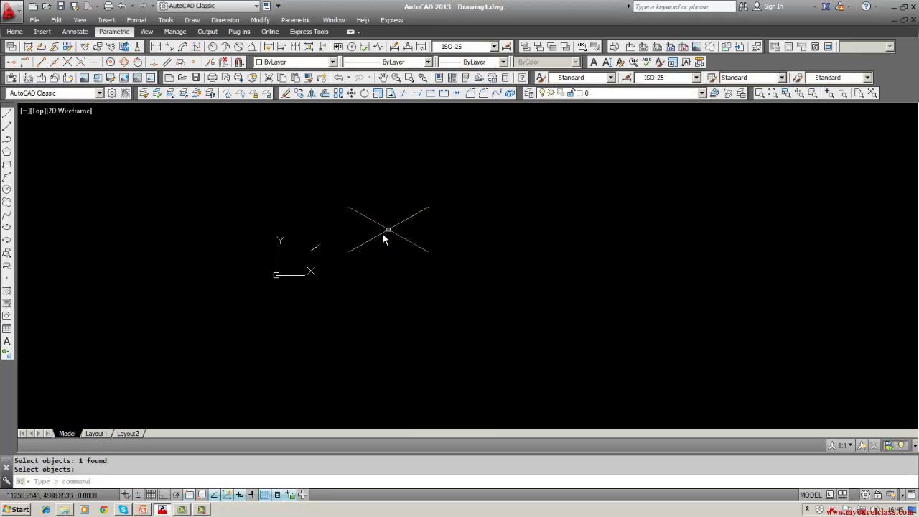
key("Return")
scroll(301, 257, "up", 5)
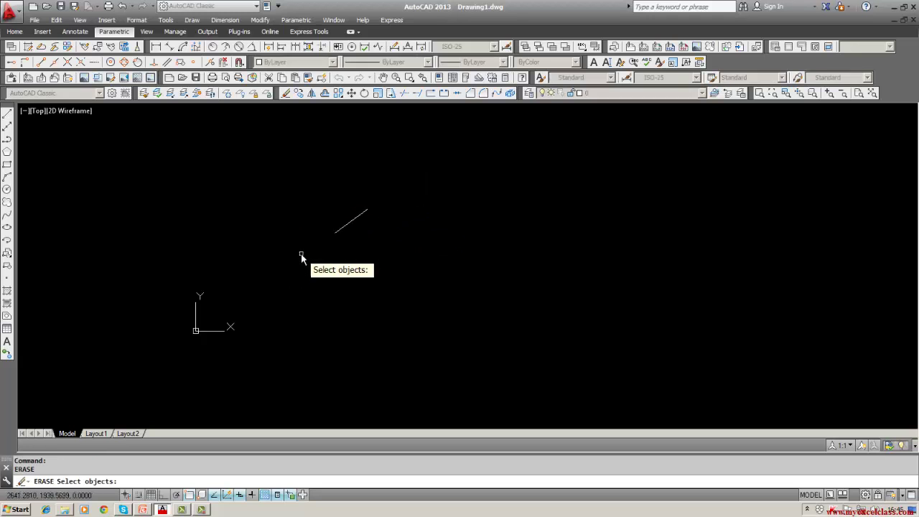
scroll(301, 257, "up", 3)
middle_click_drag(336, 263, 231, 385)
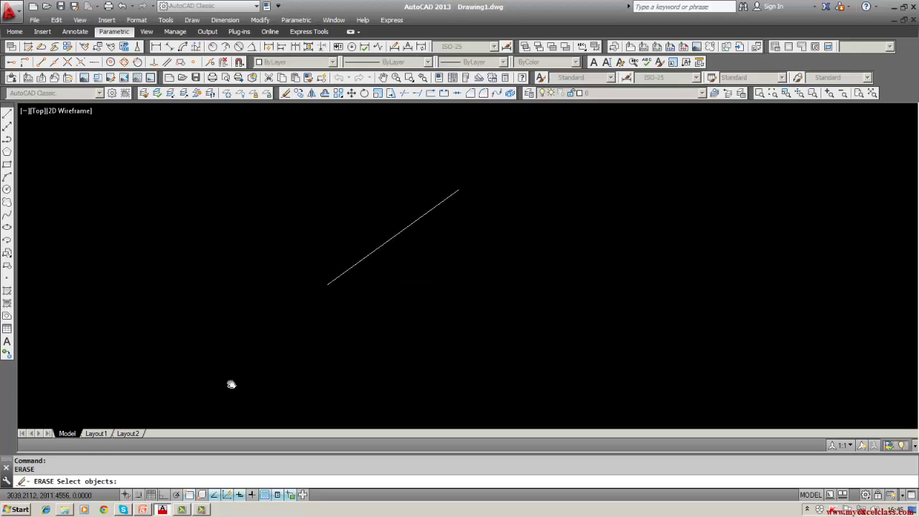
LIST the diagonal line to confirm its 1000 length at 36°, then close the report.
left_click(371, 263)
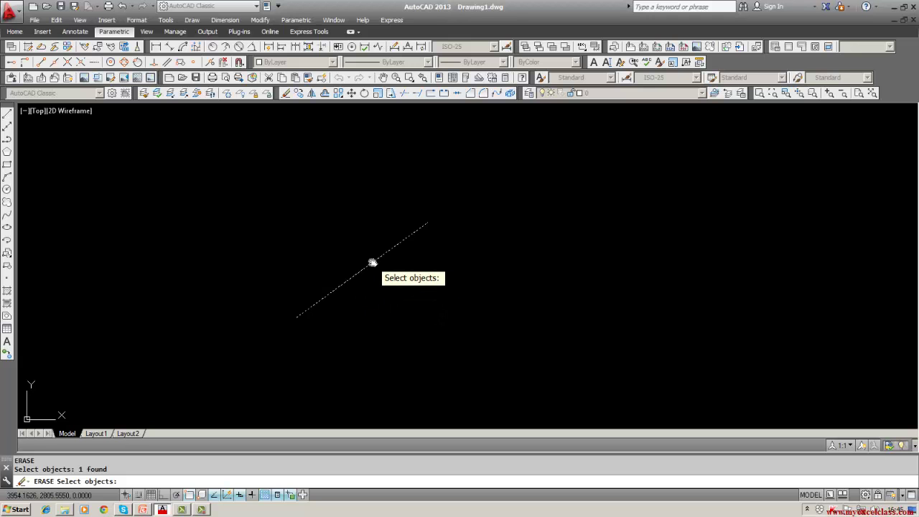
key("Escape")
type("list")
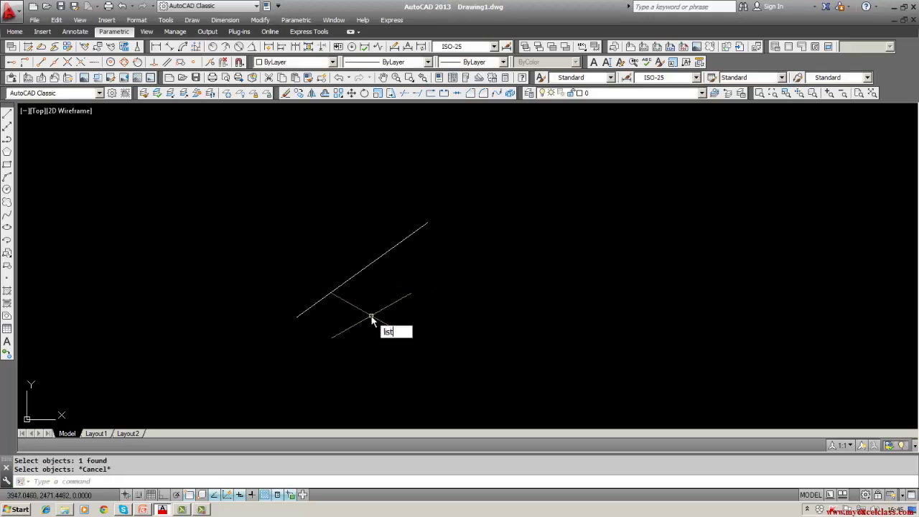
key("Return")
left_click(359, 273)
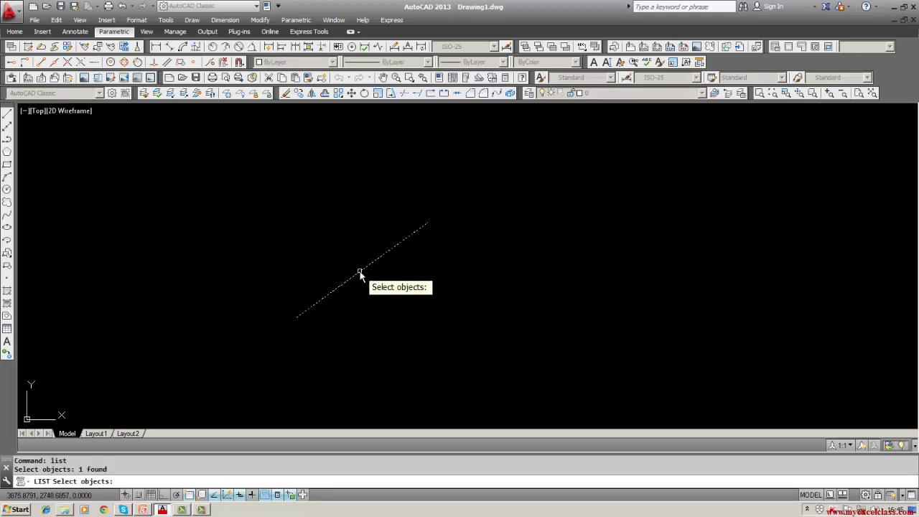
key("Return")
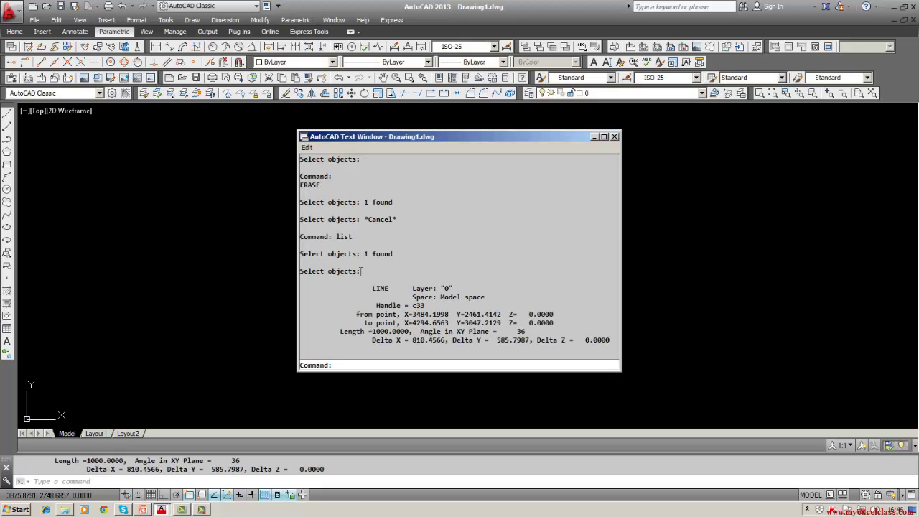
left_click(615, 136)
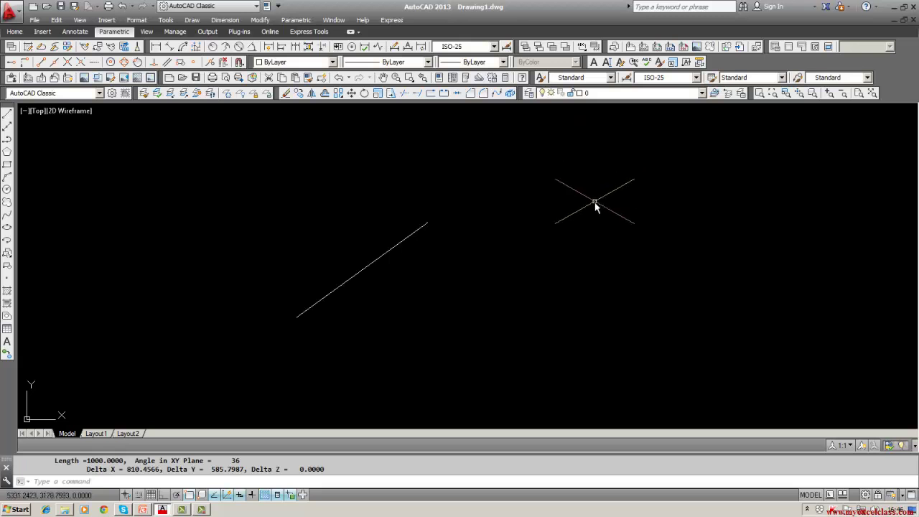
key("Escape")
Draw a 1000-unit rhombus edge starting from the existing line's top end.
left_click(7, 113)
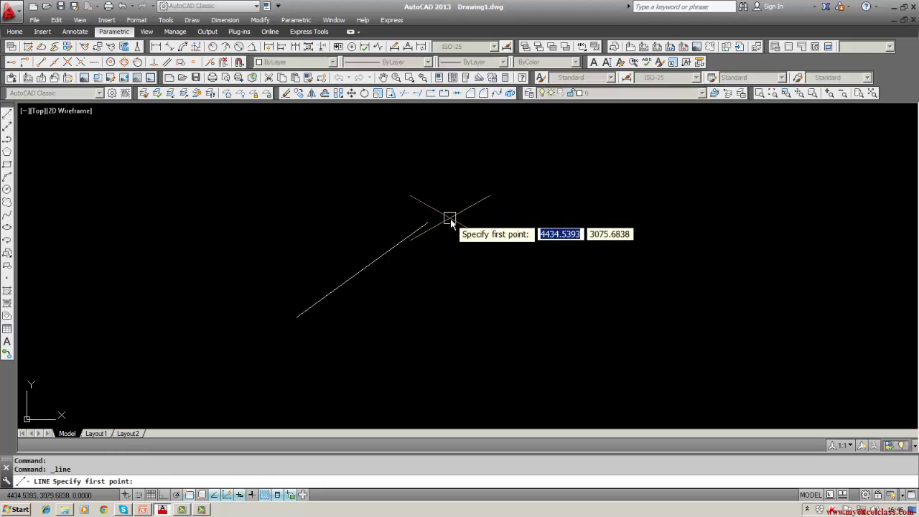
left_click(425, 224)
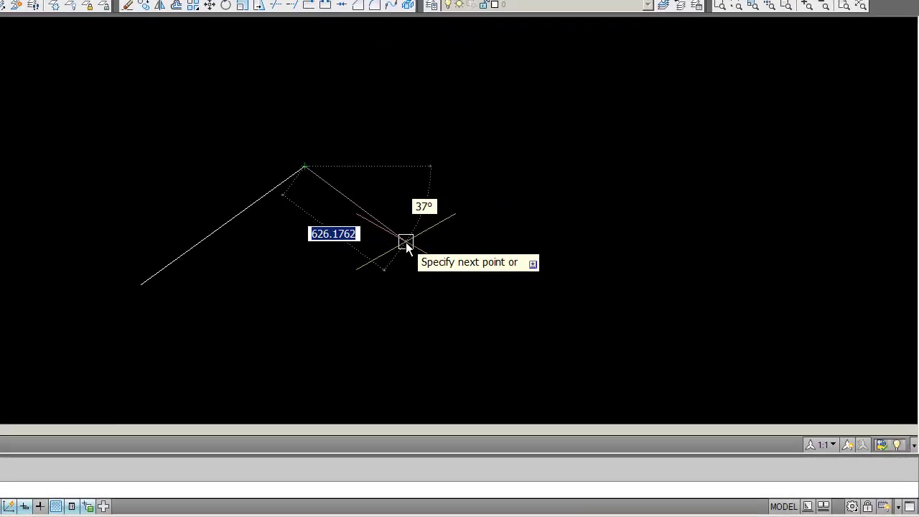
key("BackSpace")
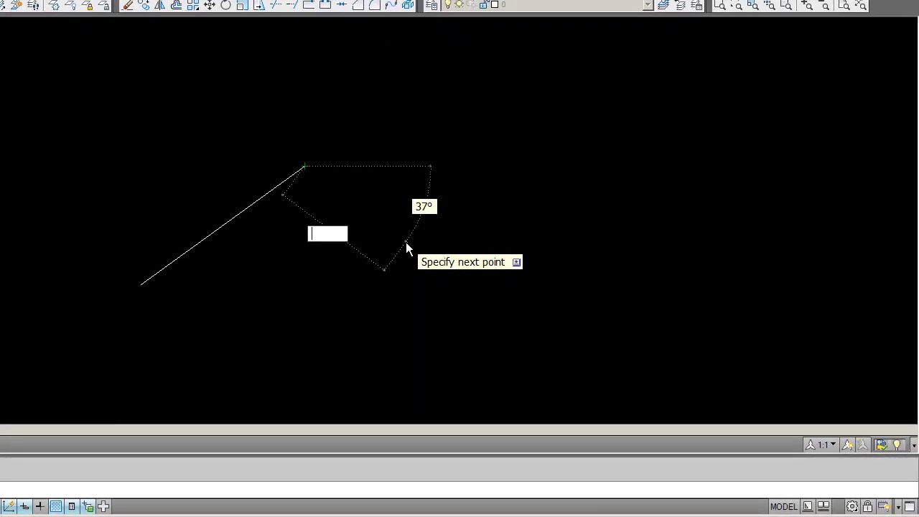
type("1000")
key("Return")
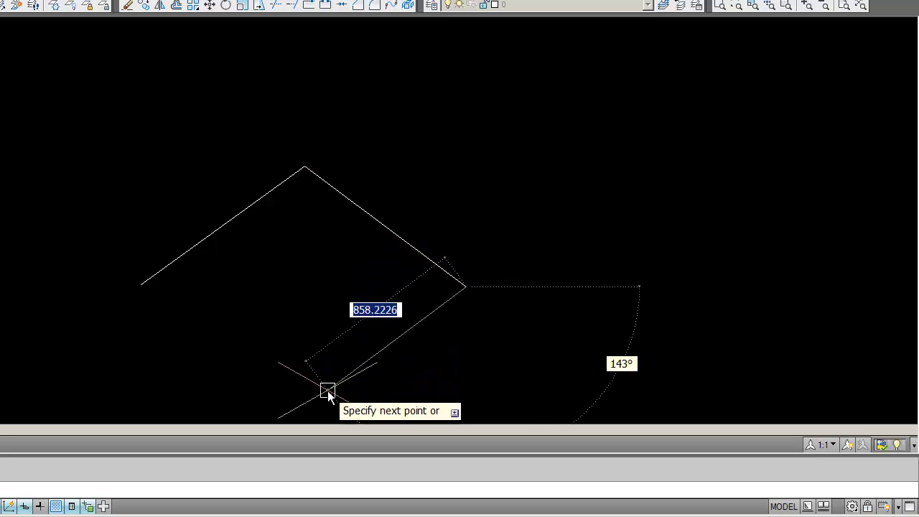
Add another 1000-unit side and close the rhombus back at its starting corner.
middle_click_drag(318, 370, 318, 208)
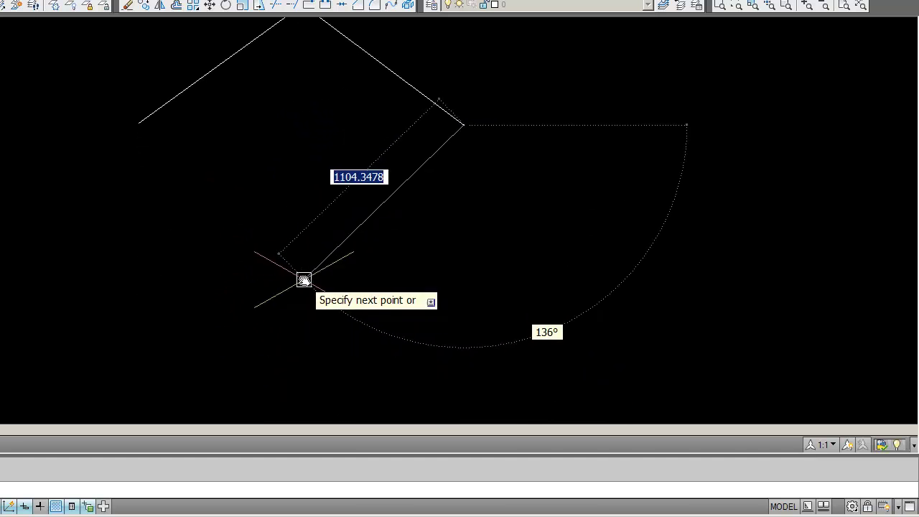
key("BackSpace")
type("1")
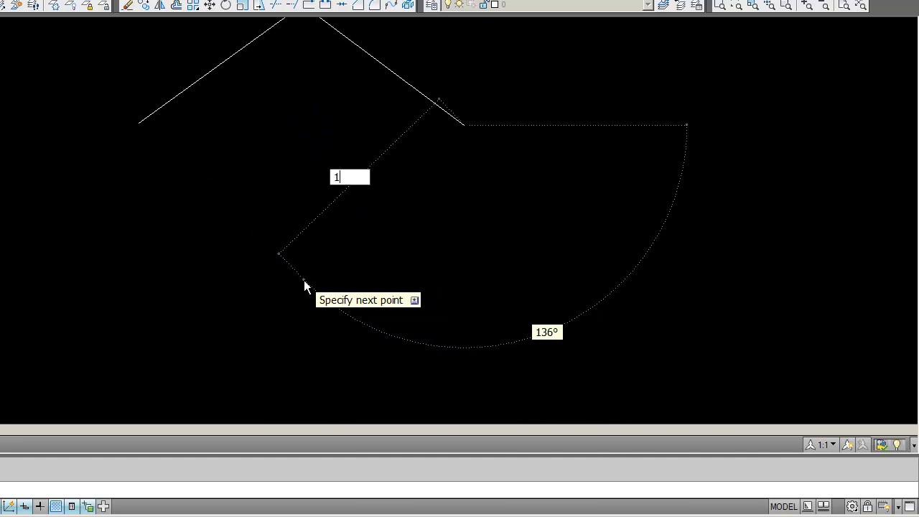
type("000")
key("Return")
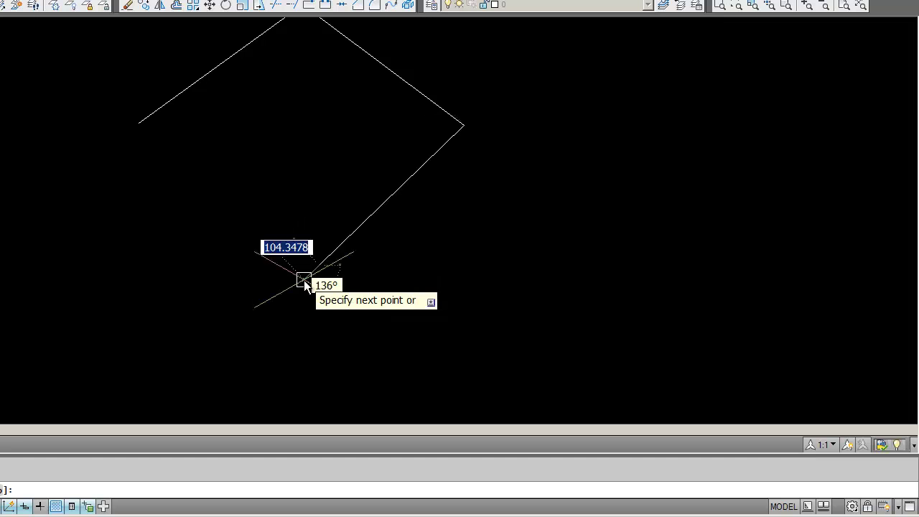
left_click(138, 122)
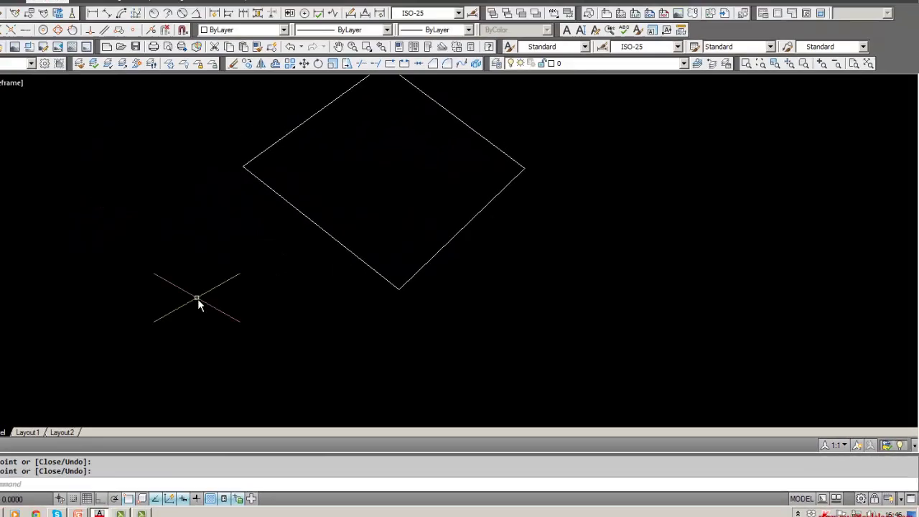
mouse_move(261, 320)
middle_mouse_down()
mouse_move(359, 289)
mouse_move(385, 340)
mouse_move(432, 268)
middle_mouse_up()
scroll(395, 265, "up", 4)
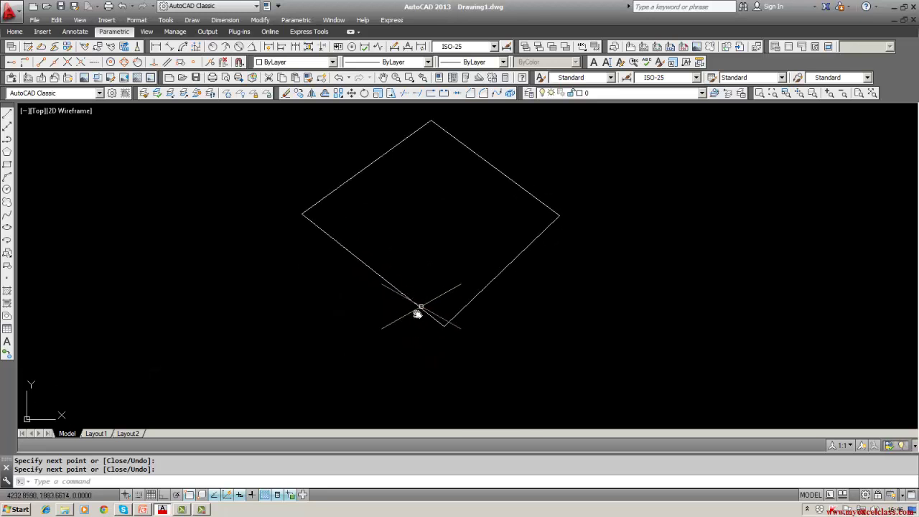
key("Return")
type("list")
key("Return")
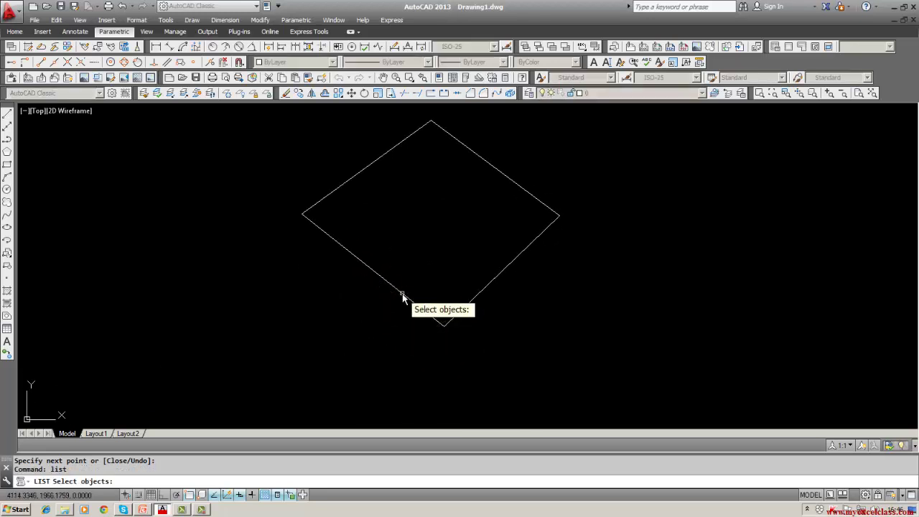
left_click(400, 298)
key("Return")
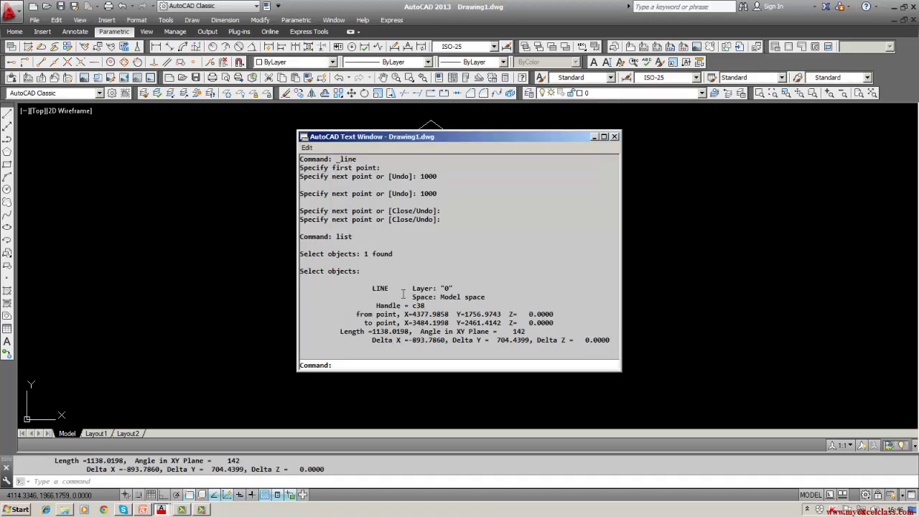
left_click(614, 136)
left_click(614, 134)
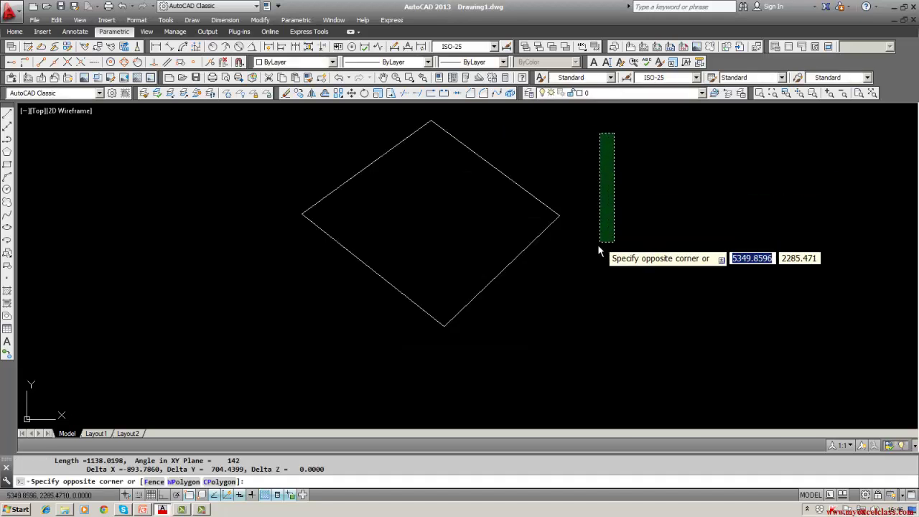
key("Escape")
key("Escape")
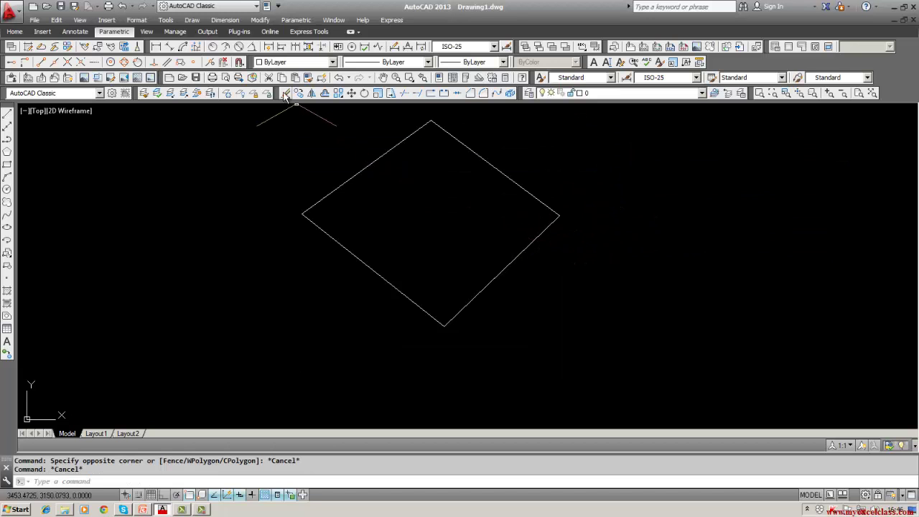
left_click(285, 94)
key("Escape")
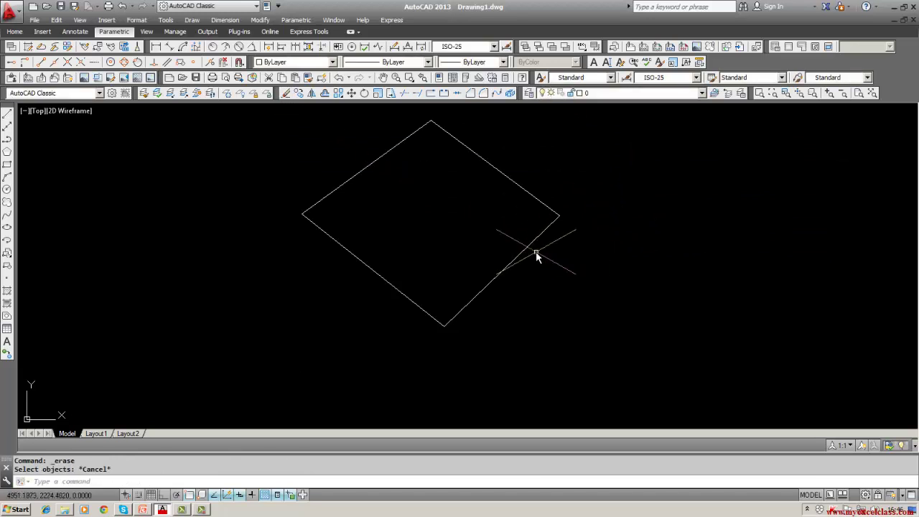
type("list")
key("Return")
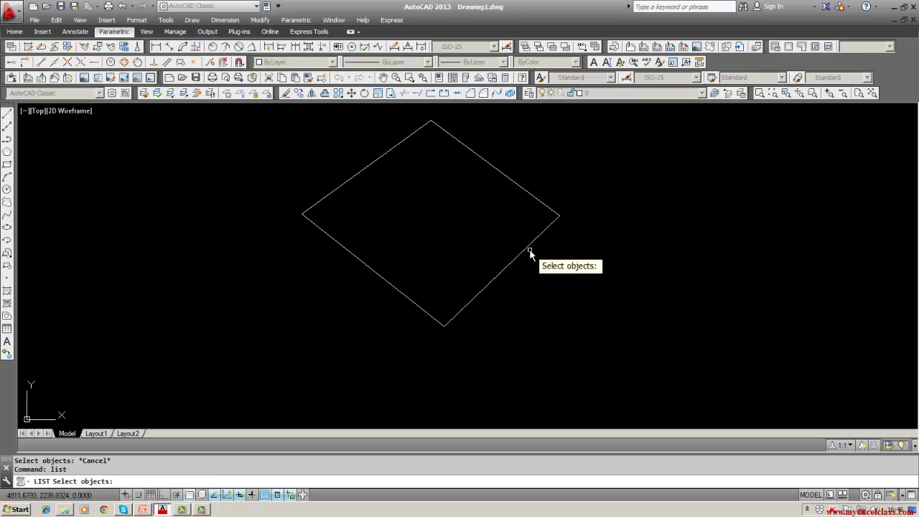
left_click(527, 249)
key("Return")
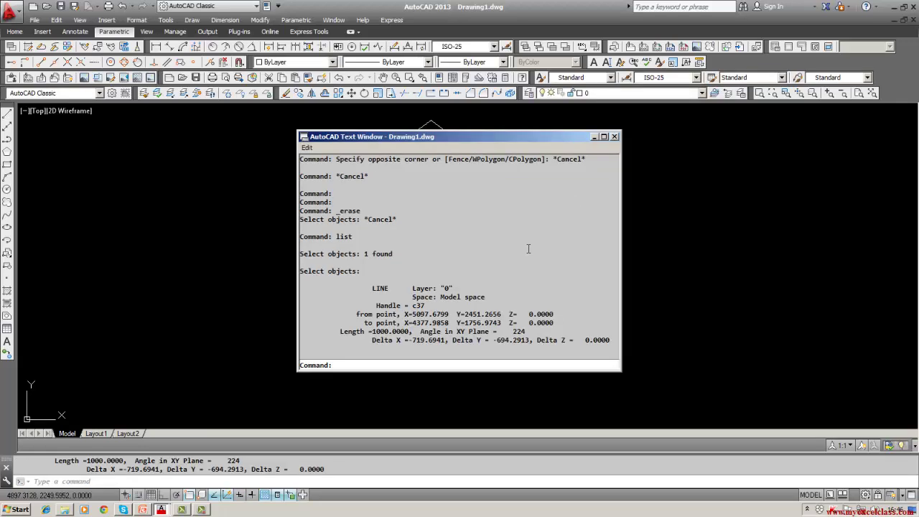
left_click(613, 136)
left_click(611, 135)
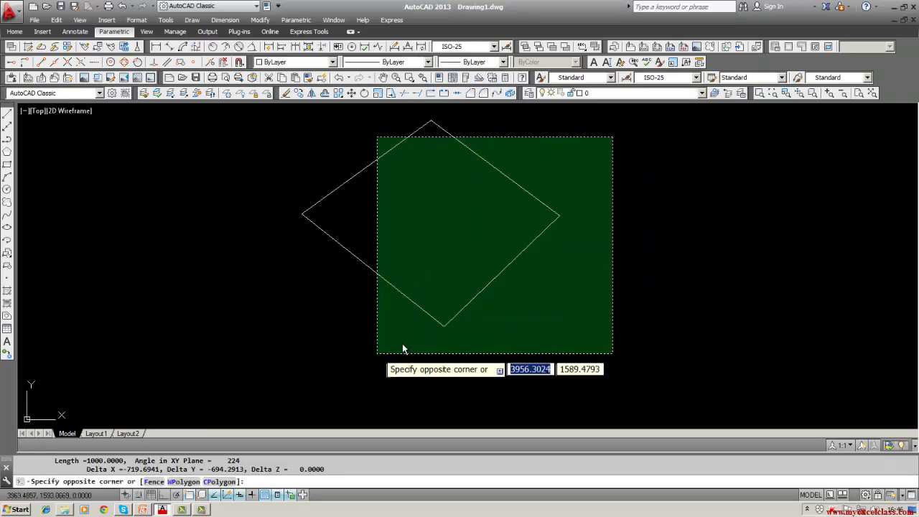
key("Escape")
key("Escape")
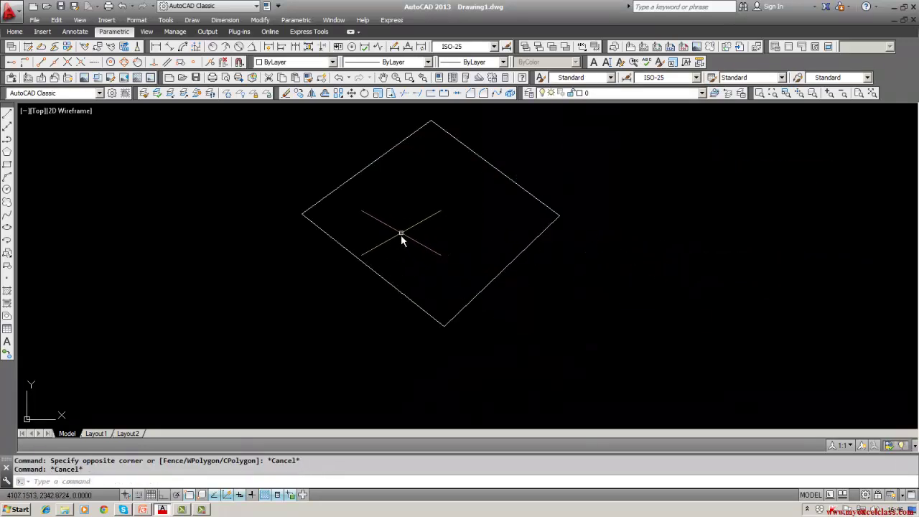
left_click(490, 282)
key("Escape")
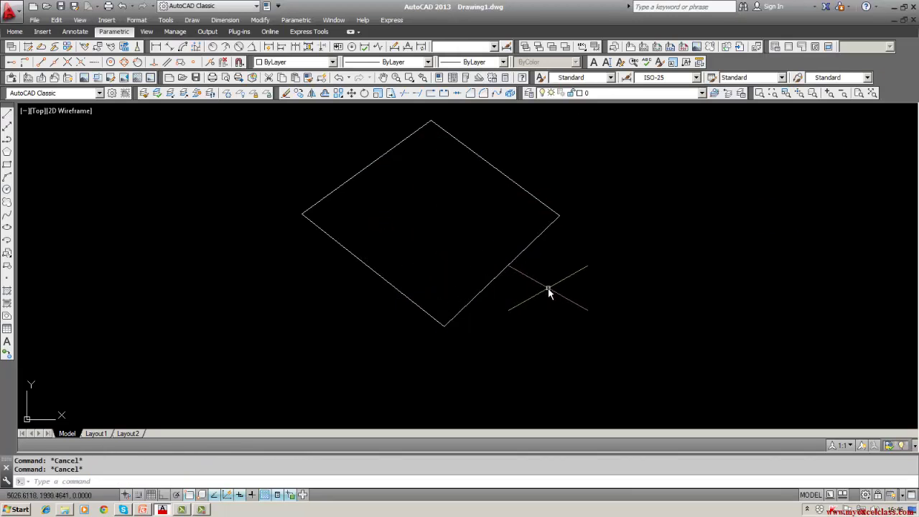
type("list")
key("Return")
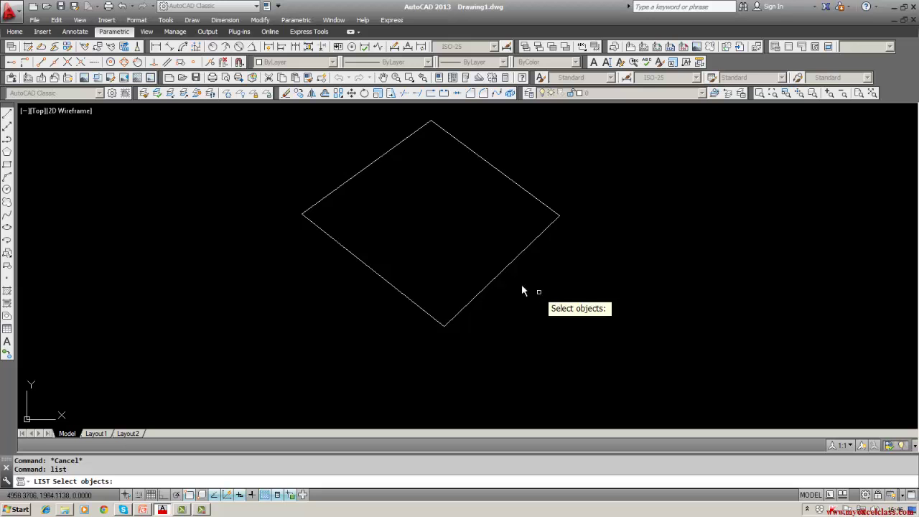
left_click(503, 269)
key("Return")
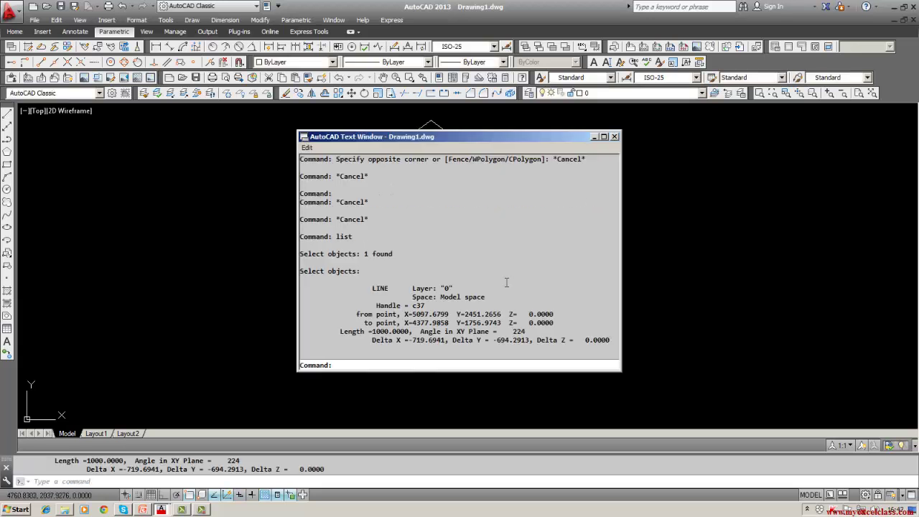
left_click(614, 136)
left_click(614, 136)
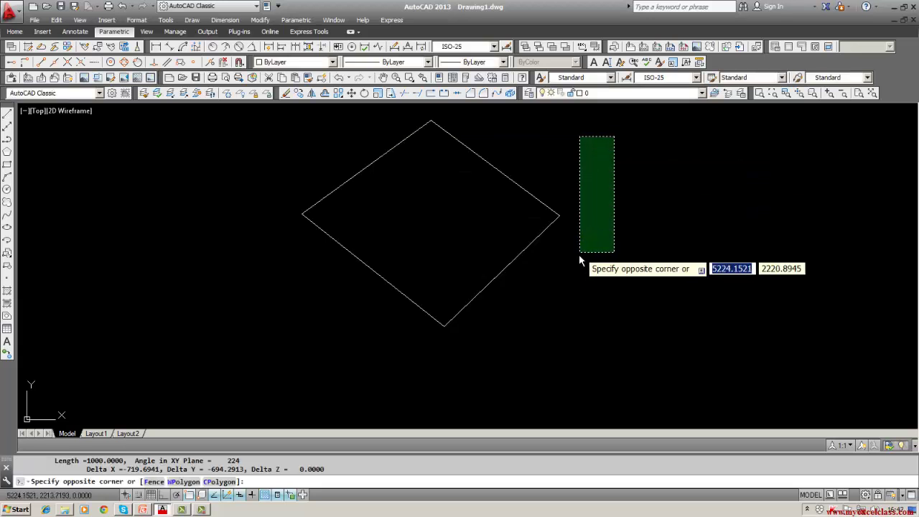
key("Escape")
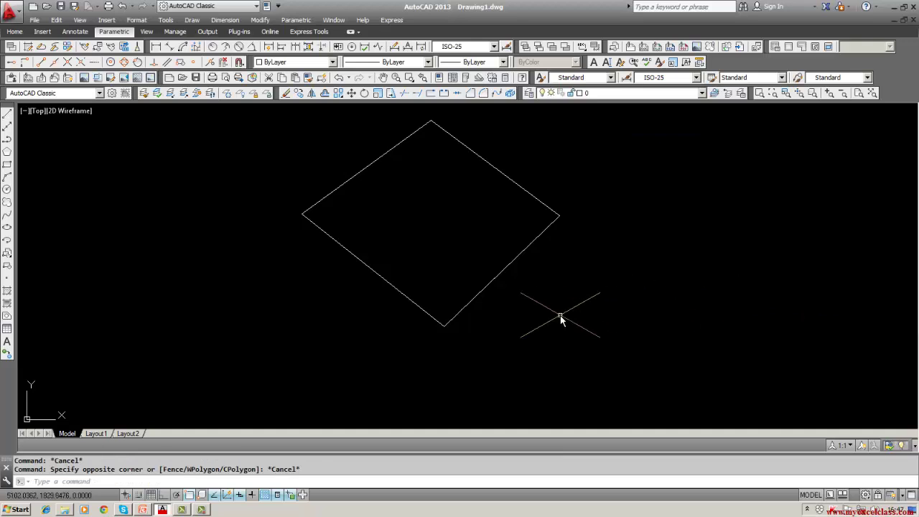
left_click(285, 98)
Erase the rhombus's lower-left edge with a selection box.
left_click(417, 186)
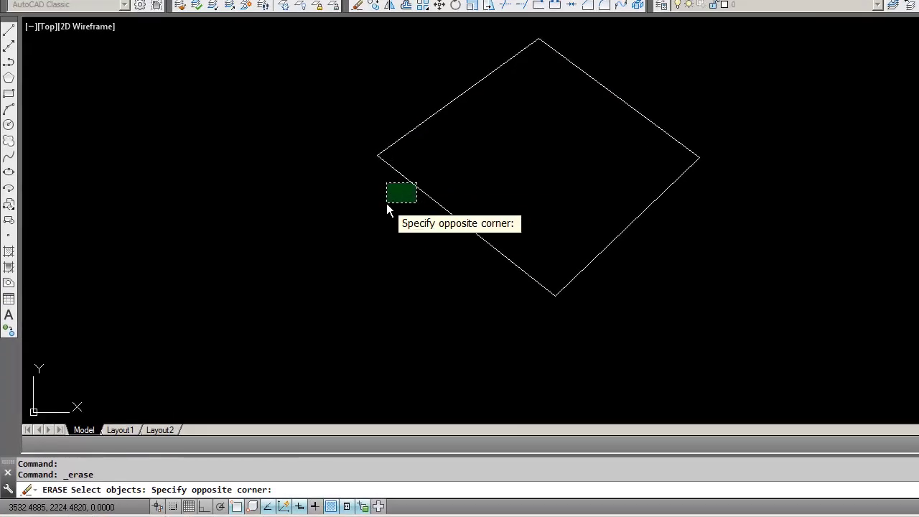
left_click(385, 206)
key("Return")
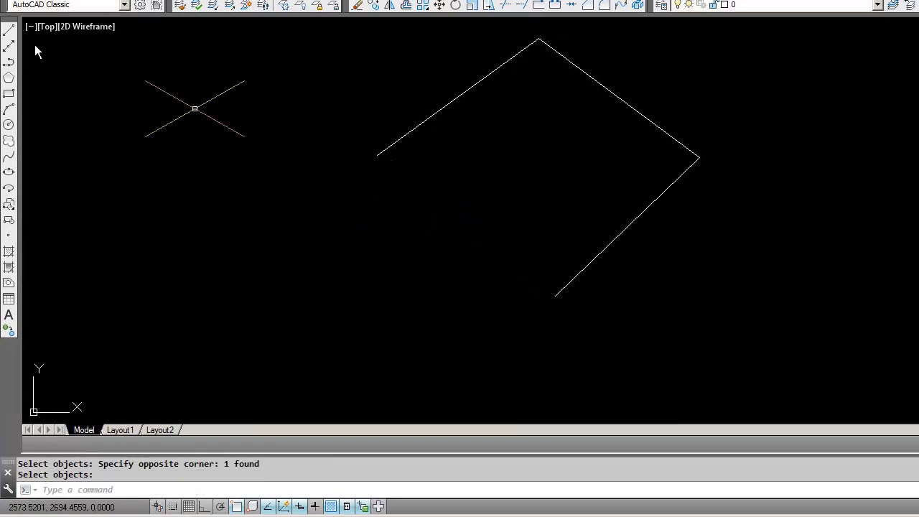
left_click(8, 29)
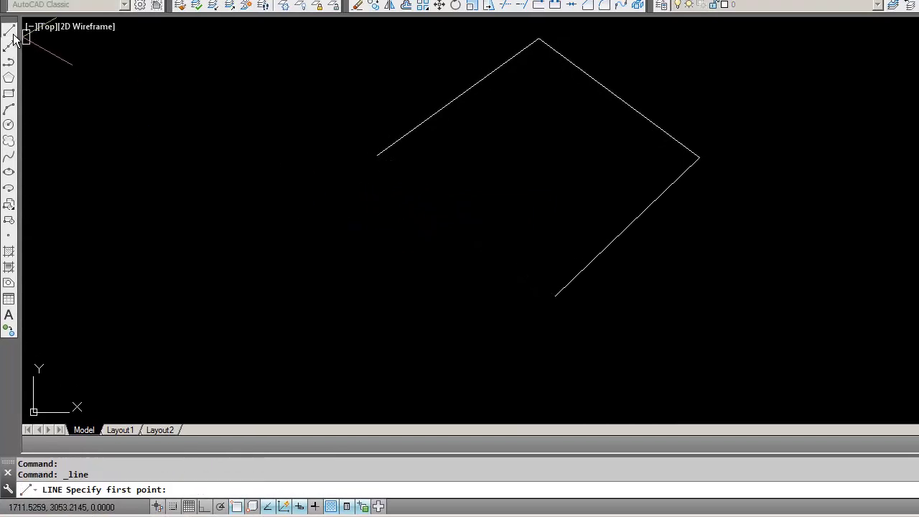
left_click(555, 295)
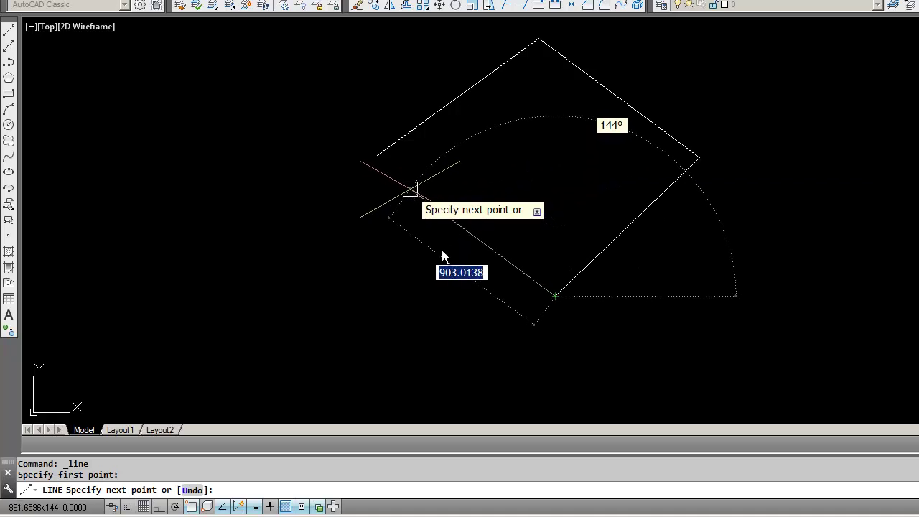
key("Escape")
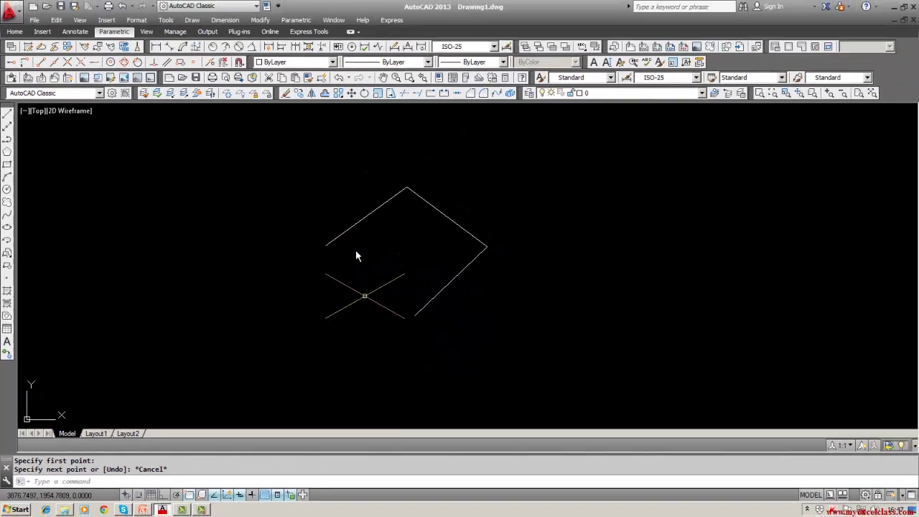
Erase the three remaining rhombus edges using a W window selection.
left_click(286, 92)
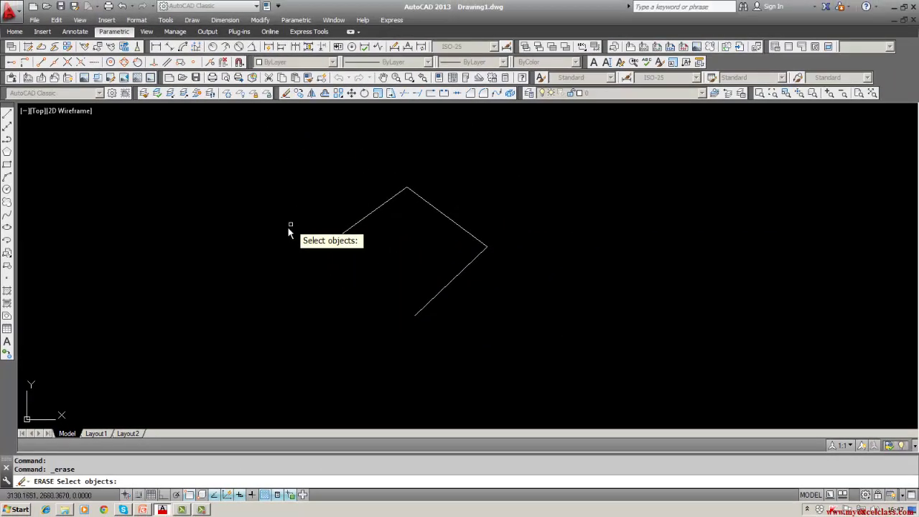
type("w")
key("Return")
left_click(286, 166)
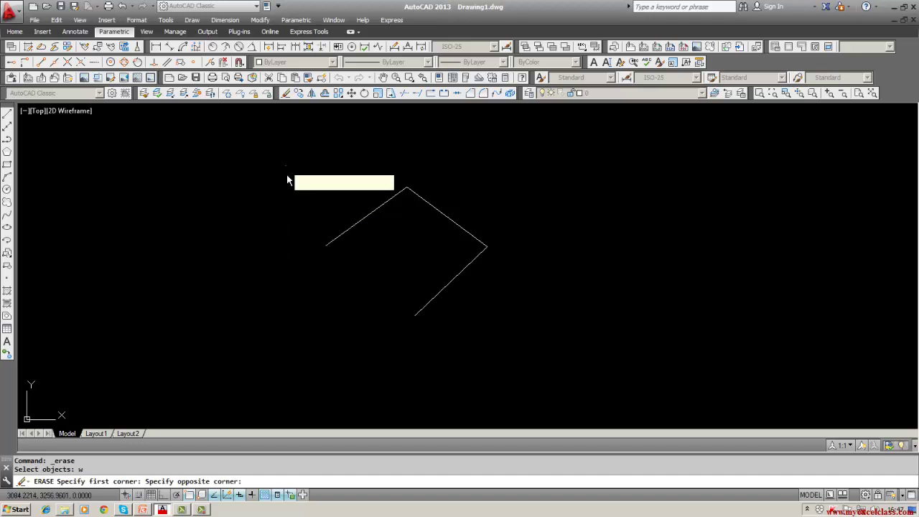
left_click(546, 345)
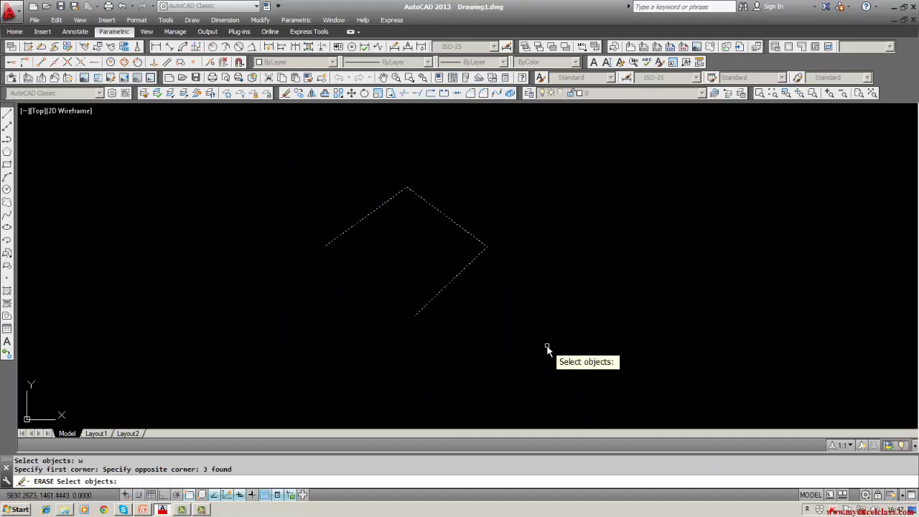
key("Return")
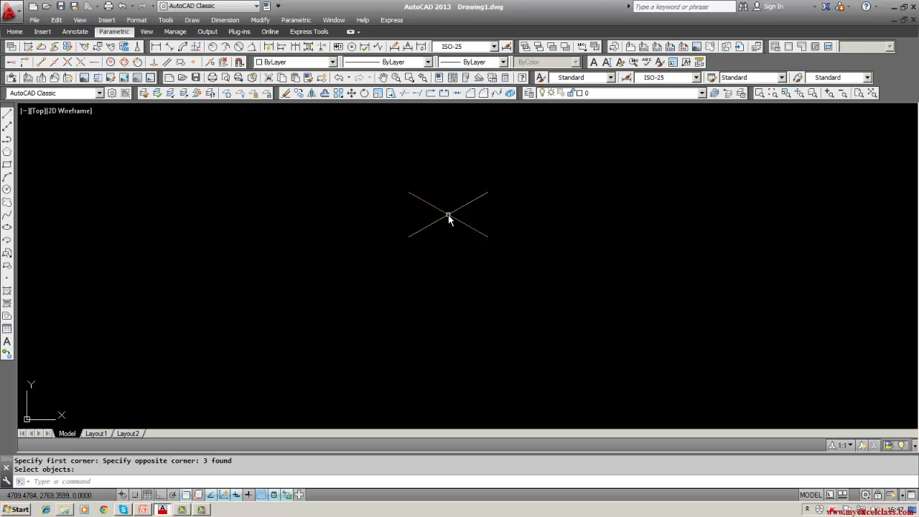
Turn on Ortho mode from the status bar.
left_click_drag(448, 217, 198, 426)
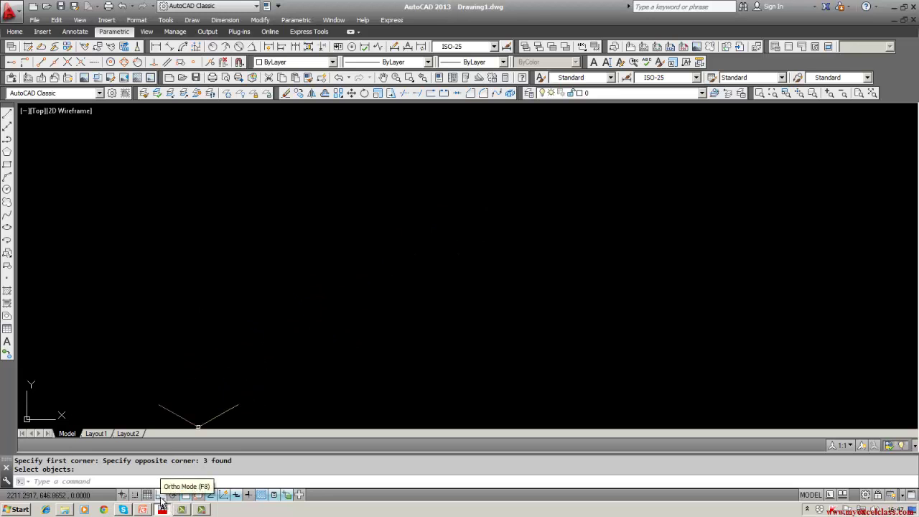
left_click(160, 498)
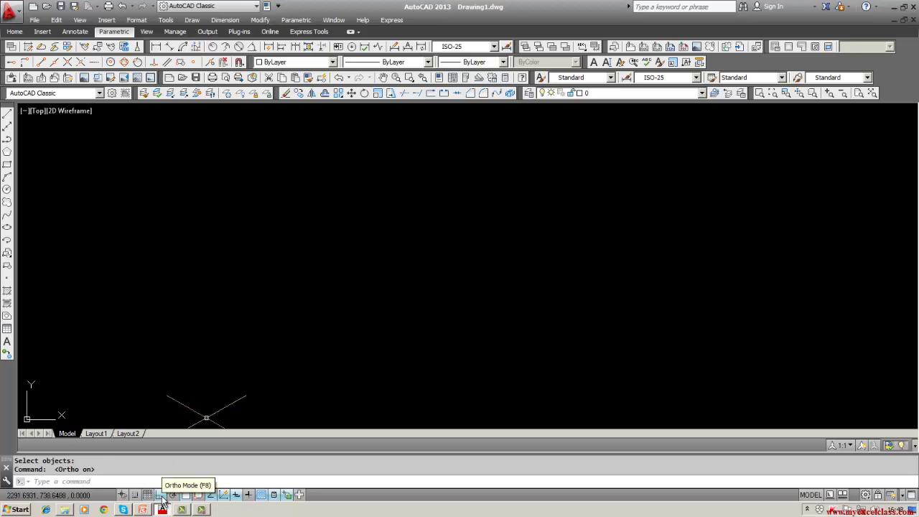
Redraw the rhombus with three 1000-unit sides, closing it at the starting corner.
left_click(7, 114)
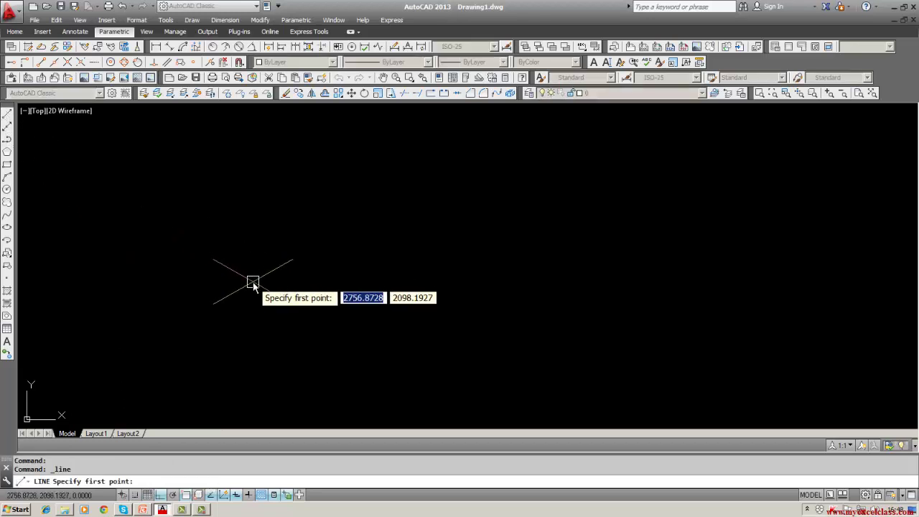
left_click(252, 282)
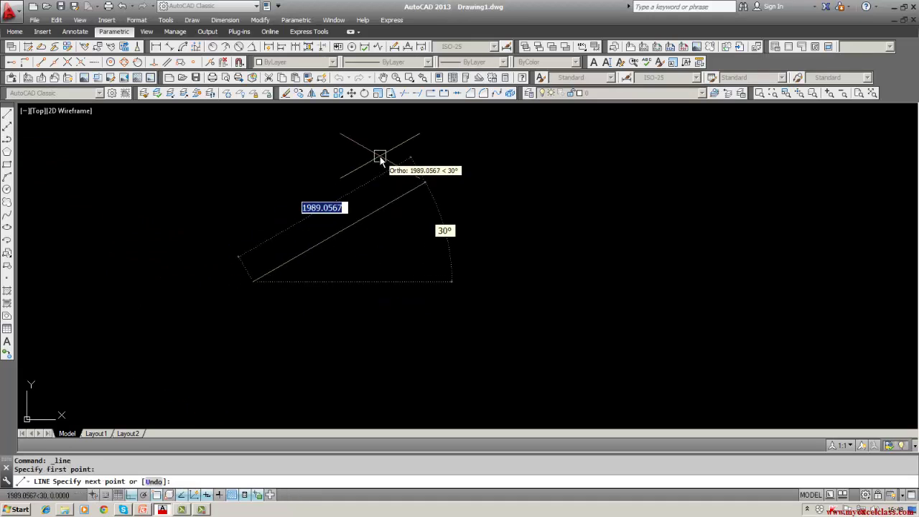
type("100")
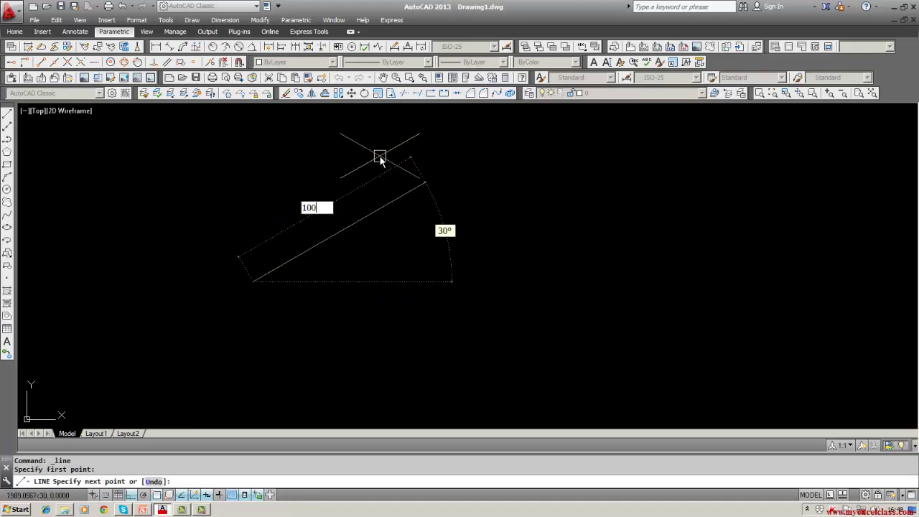
type("0")
key("Return")
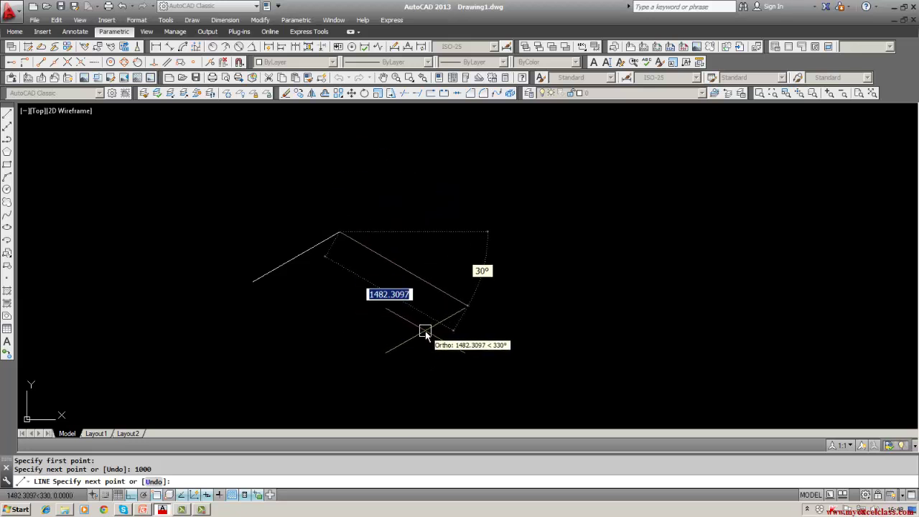
type("100")
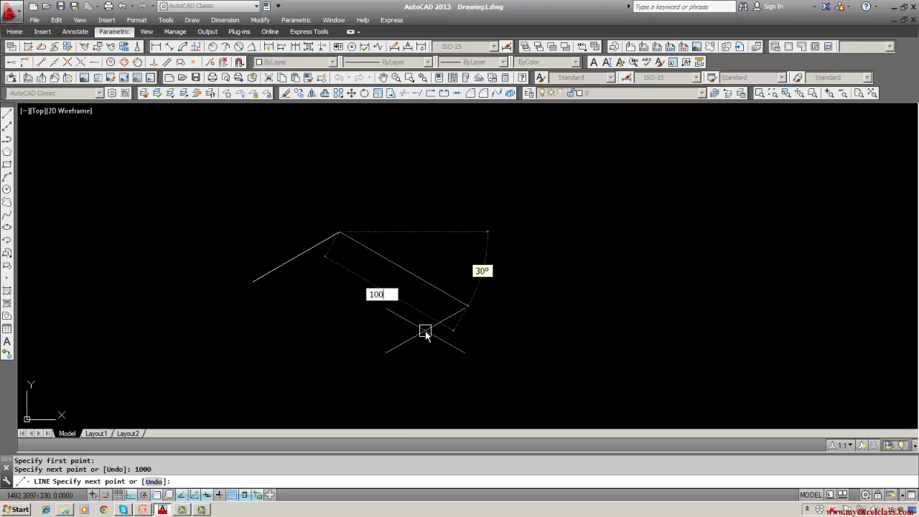
type("0")
key("Return")
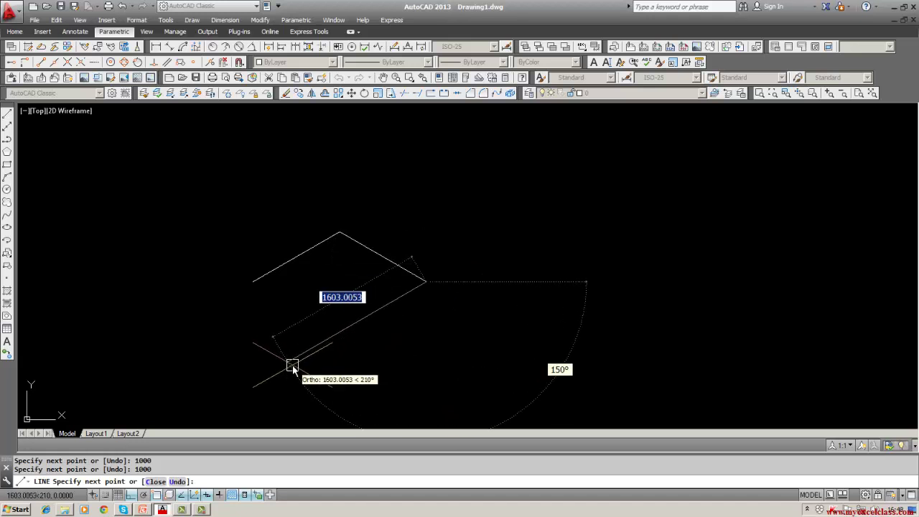
type("1000")
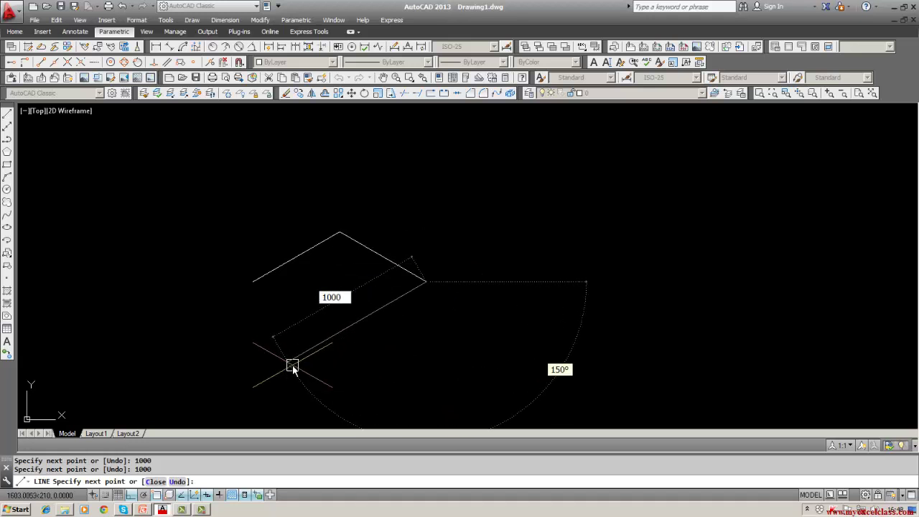
key("Return")
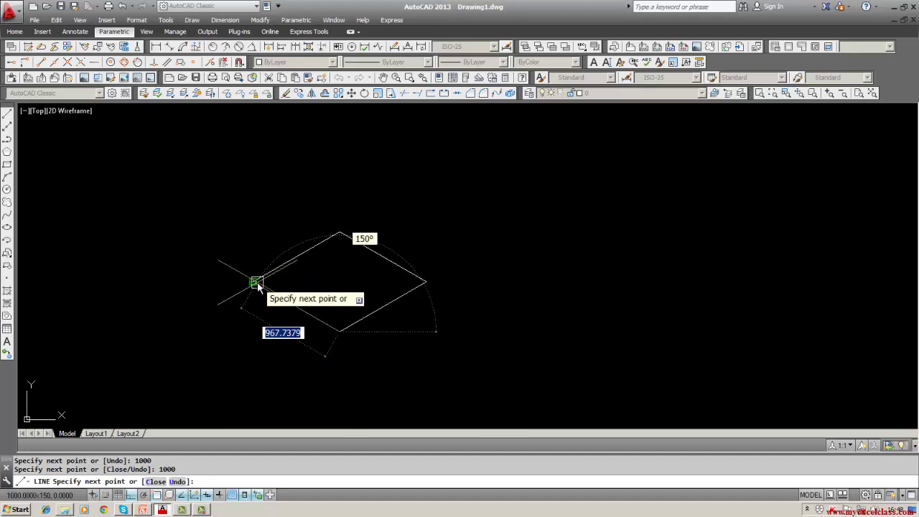
left_click(257, 284)
key("Return")
middle_click_drag(263, 322, 300, 299)
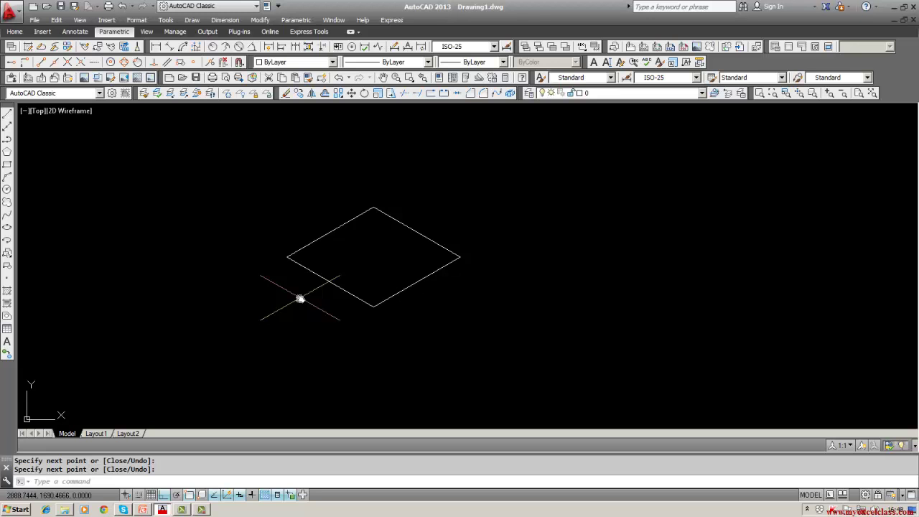
left_click(8, 114)
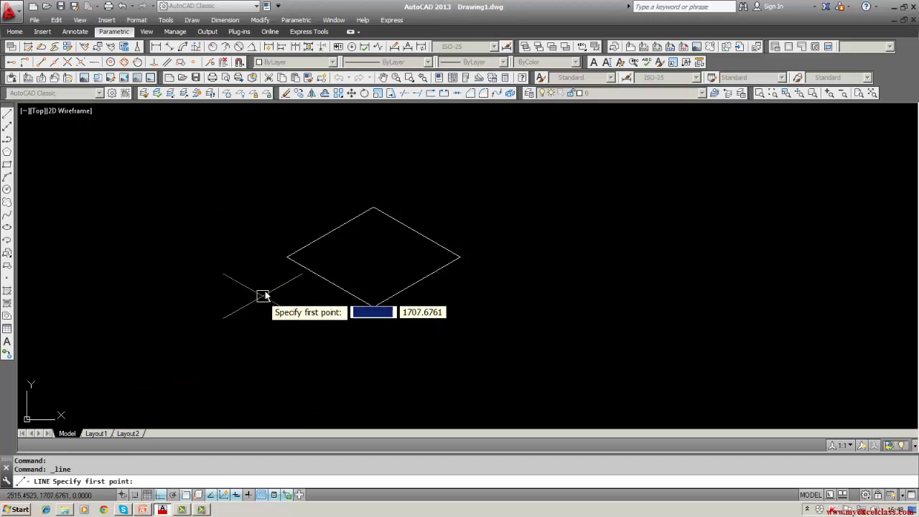
On Isoplane Right, draw a 1500-unit vertical edge and 1000-unit bottom edge up to the right vertex.
key("Escape")
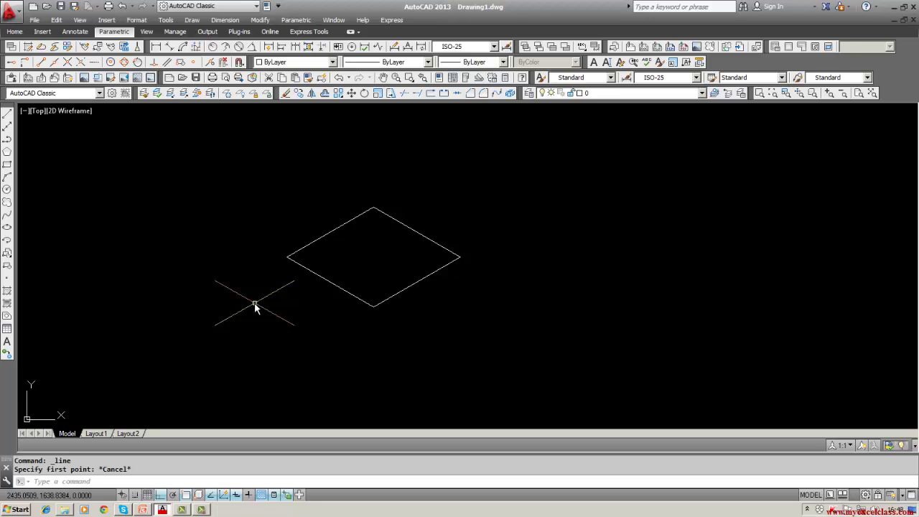
key("F5")
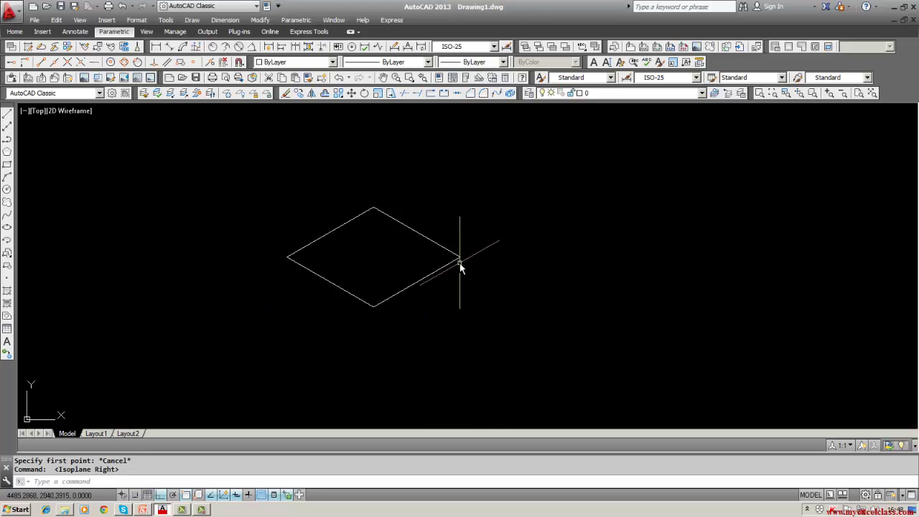
left_click(7, 115)
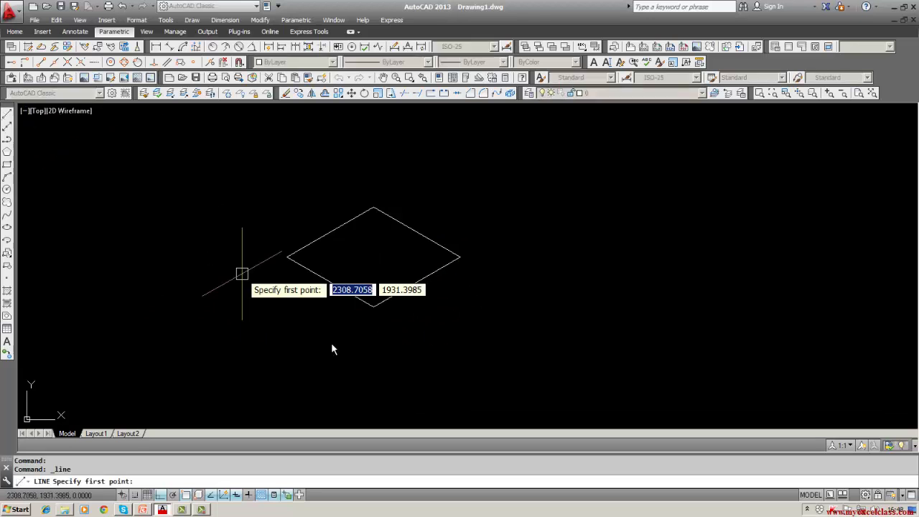
left_click(373, 307)
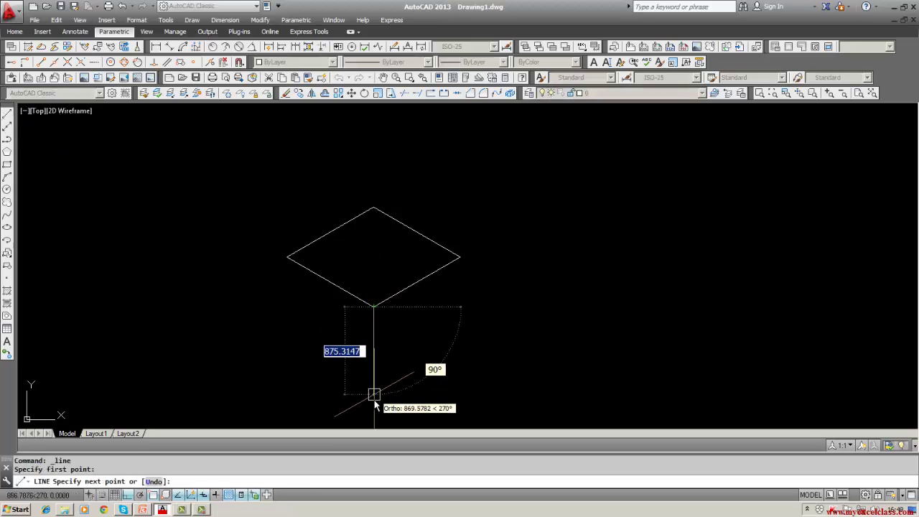
middle_click_drag(373, 396, 379, 334)
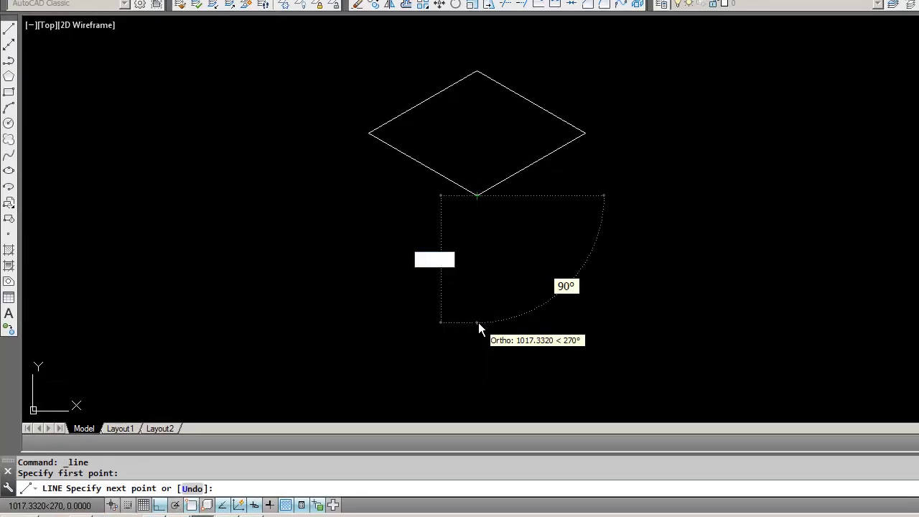
type("15")
type("00")
key("Return")
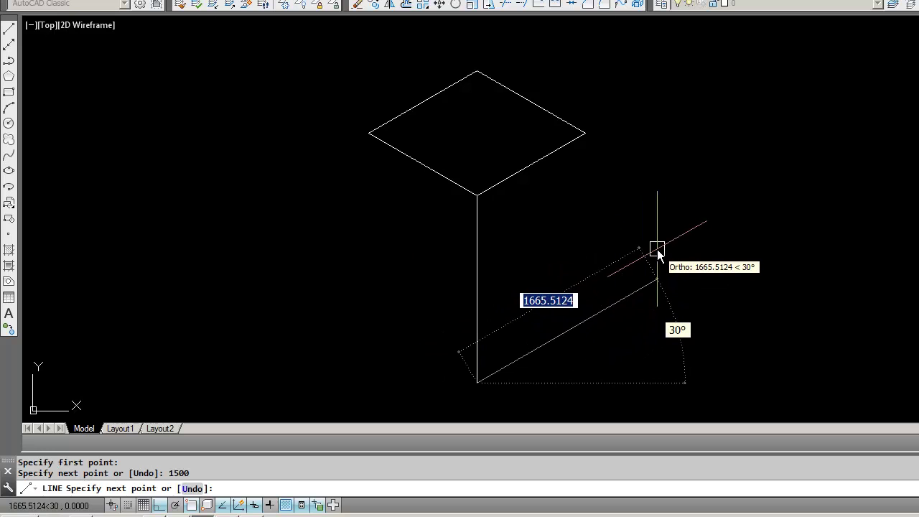
type("1")
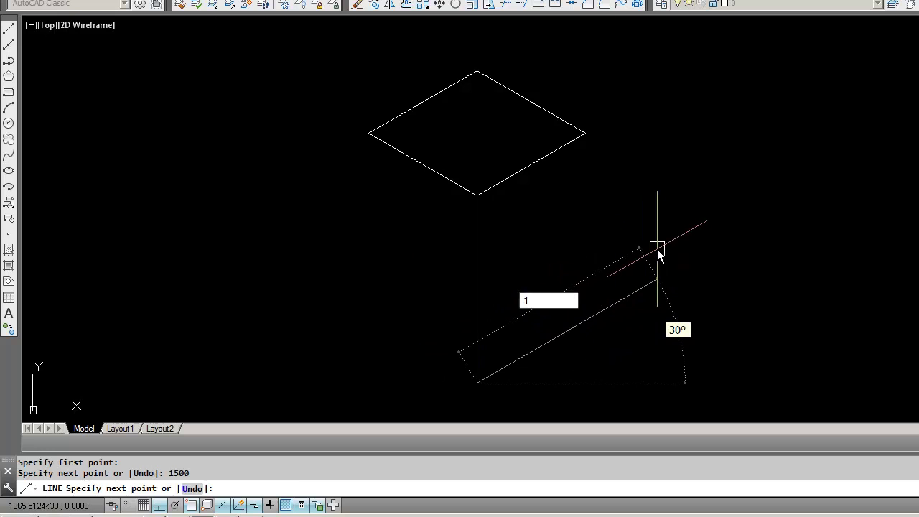
type("000")
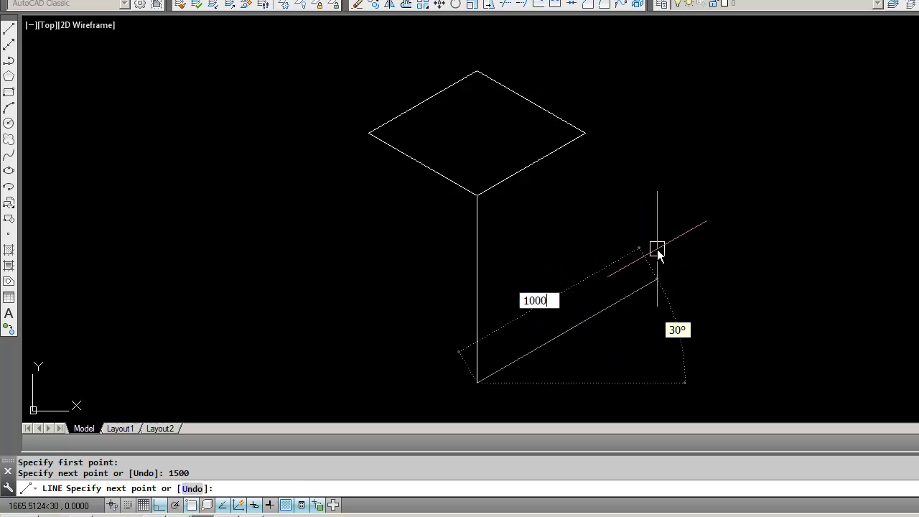
key("Return")
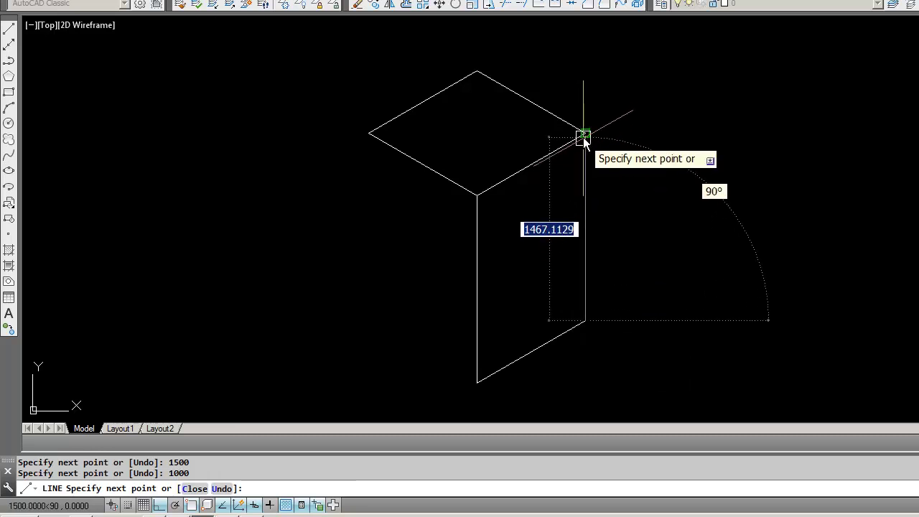
left_click(583, 136)
key("Return")
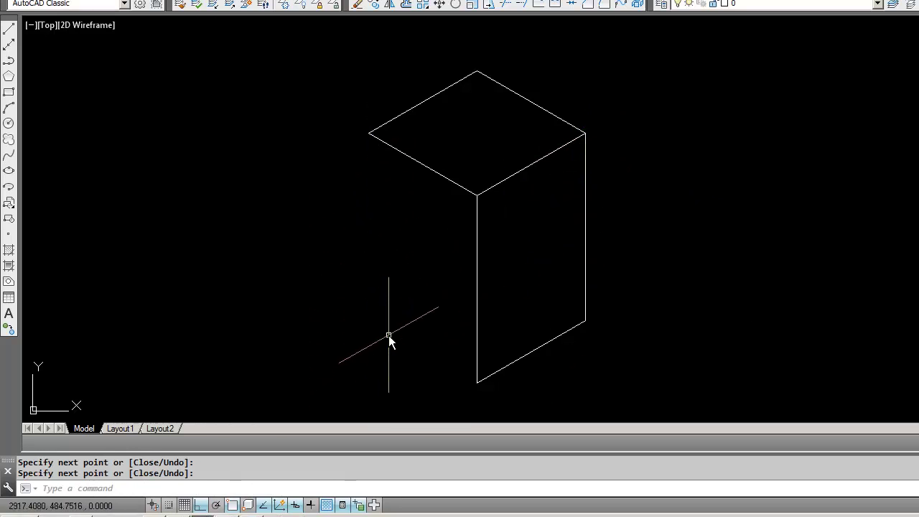
key("F5")
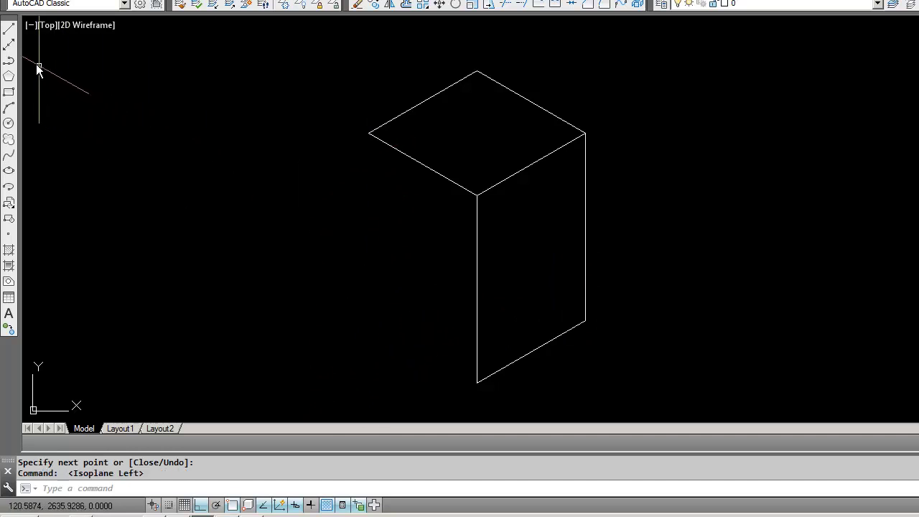
Draw a 1500-unit vertical edge down from the rhombus left corner, joined to the front bottom corner.
left_click(8, 28)
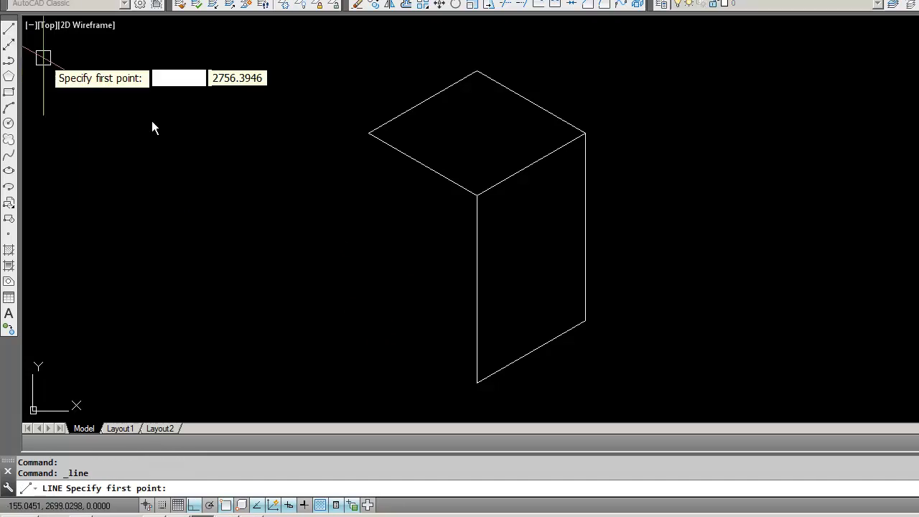
left_click(368, 133)
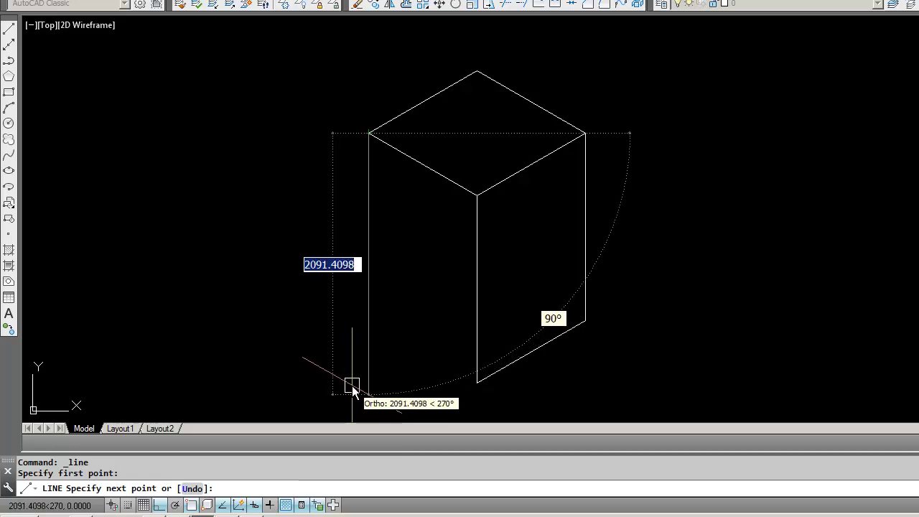
type("15")
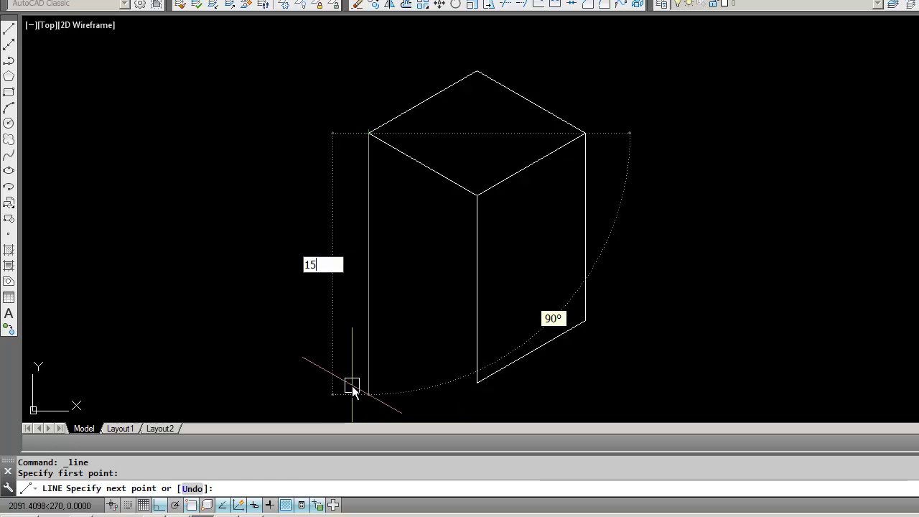
type("00")
key("Return")
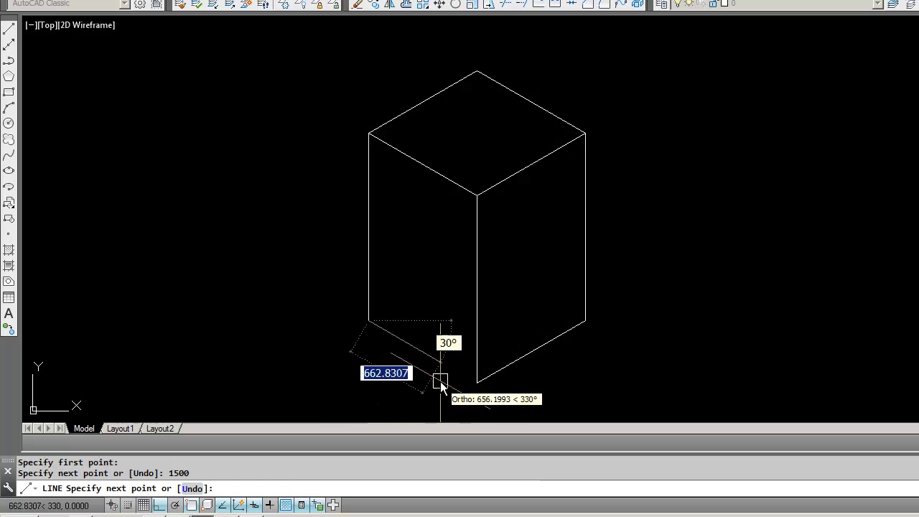
left_click(473, 388)
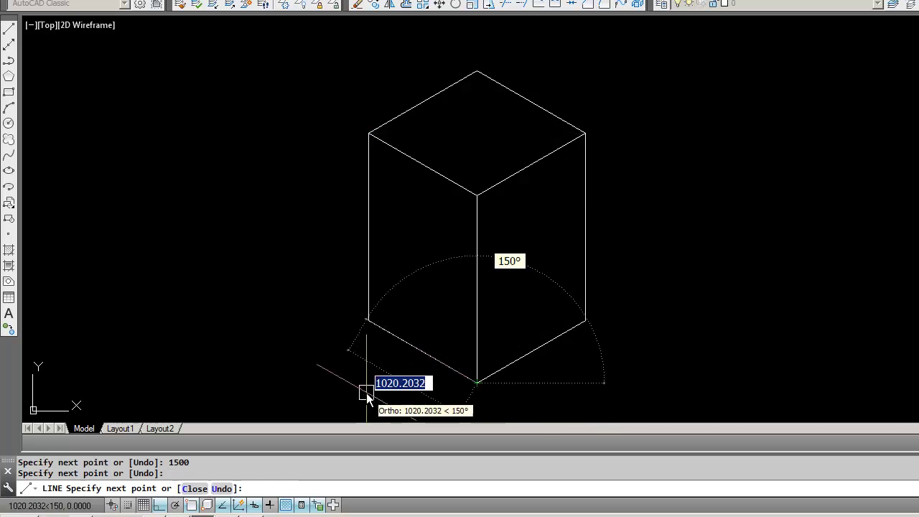
key("Return")
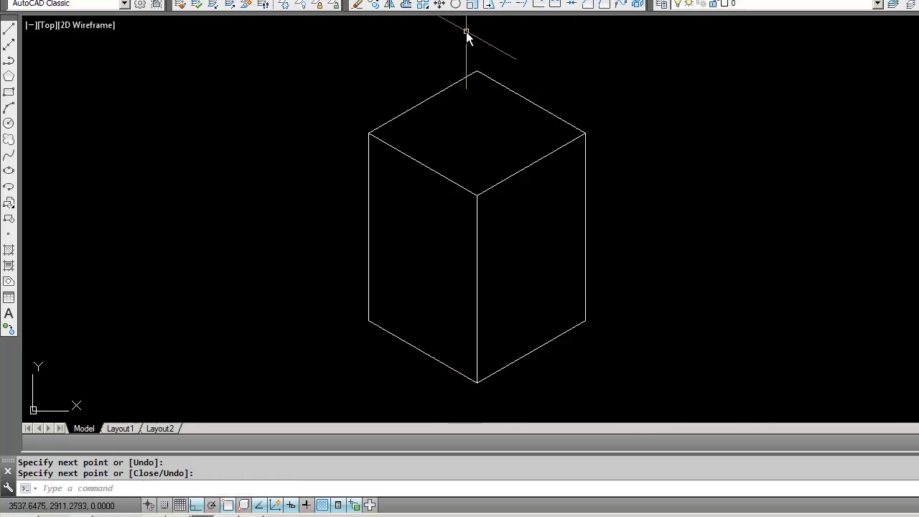
left_click(357, 4)
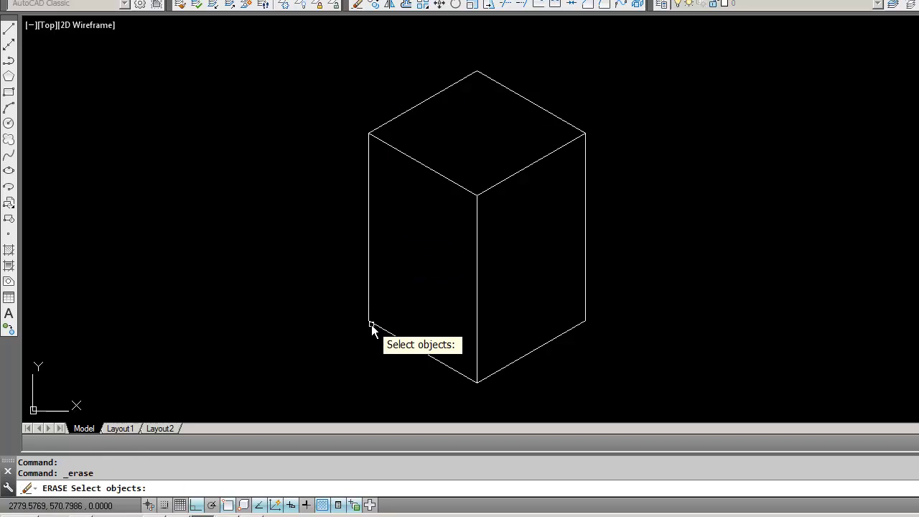
Erase the left vertical and lower-left edges, then redraw the vertical edge past the base.
left_click(370, 321)
left_click(368, 302)
key("Return")
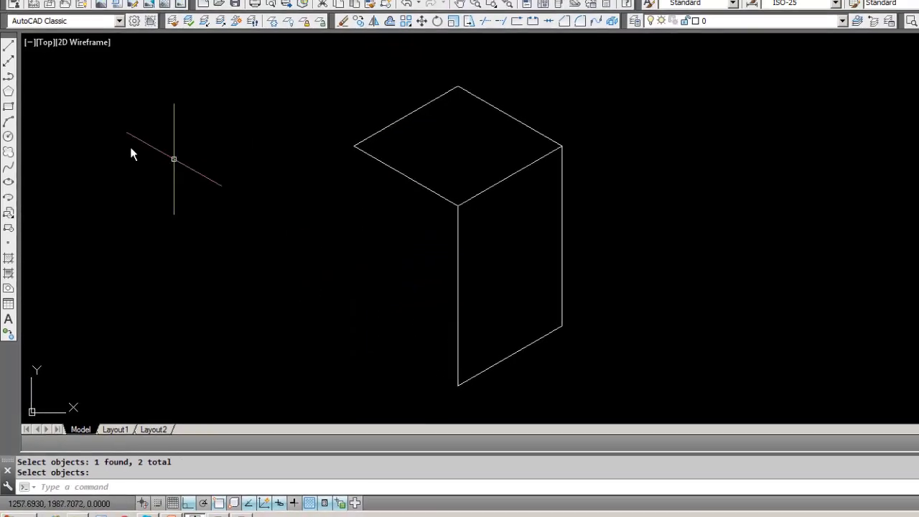
left_click(7, 113)
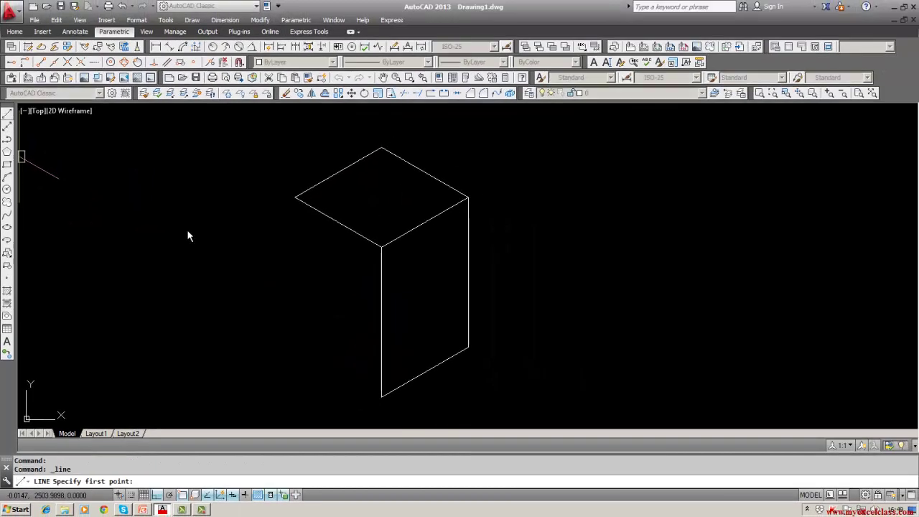
left_click(295, 197)
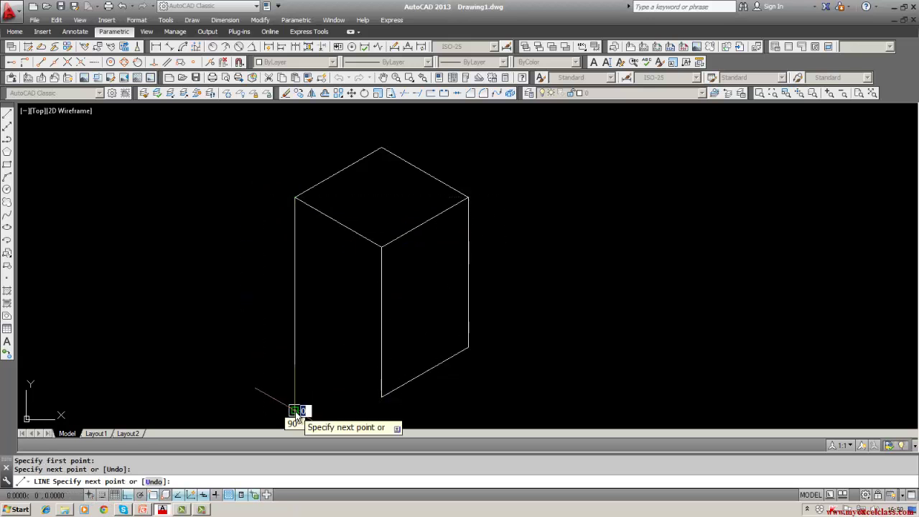
left_click(295, 410)
key("Return")
Draw the slanted lower-left base line and the bottom-right base edge to the right corner.
left_click(7, 113)
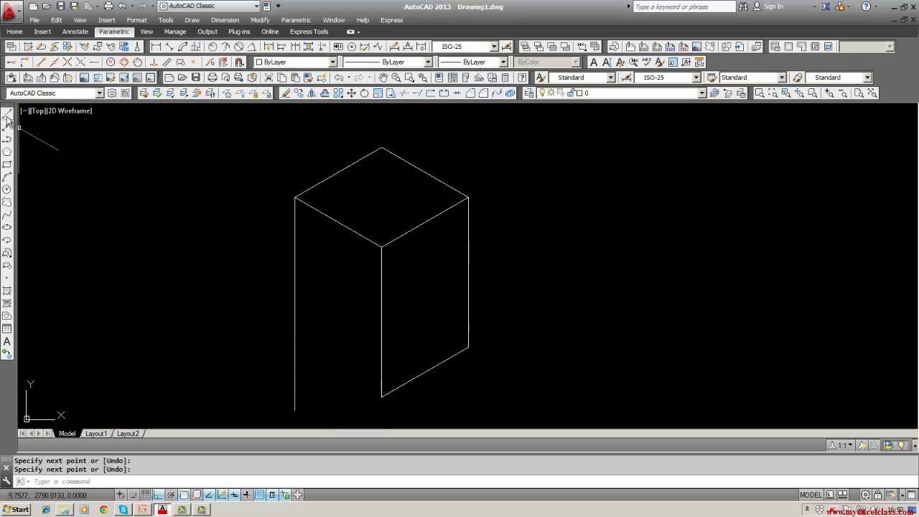
left_click(379, 399)
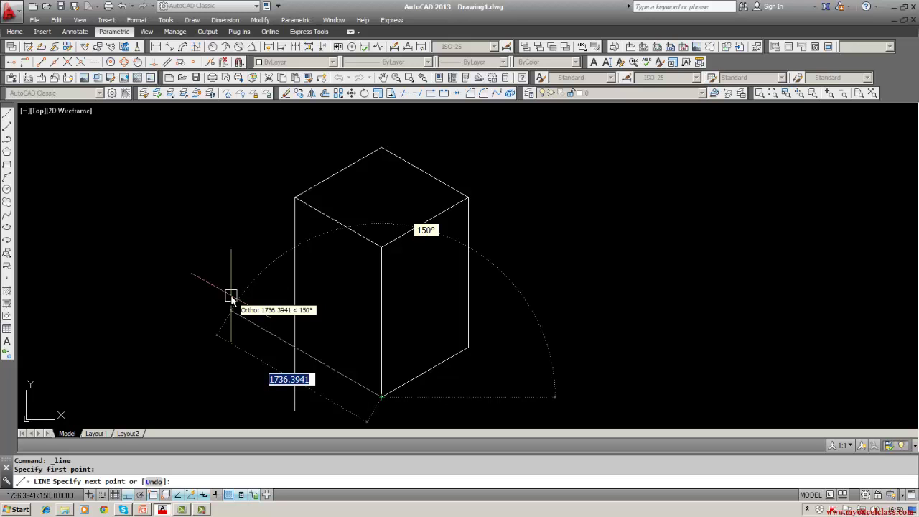
left_click(230, 300)
key("Return")
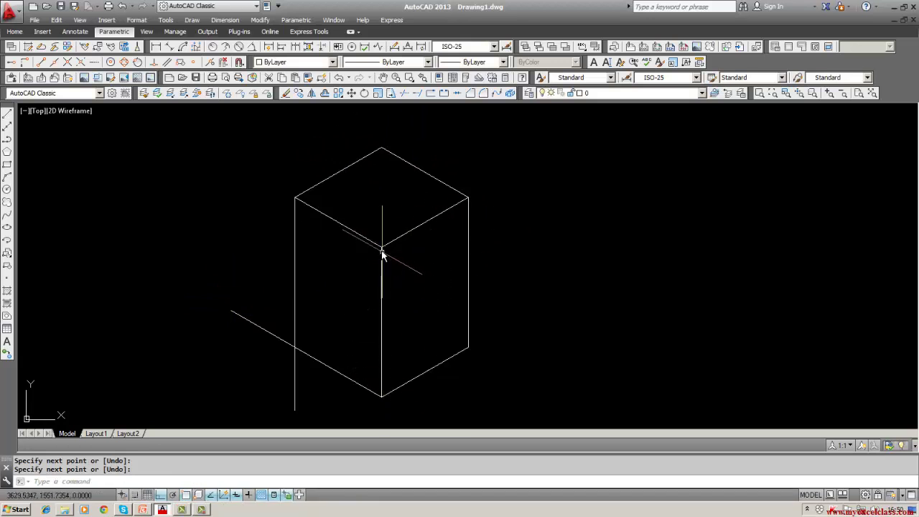
left_click(380, 395)
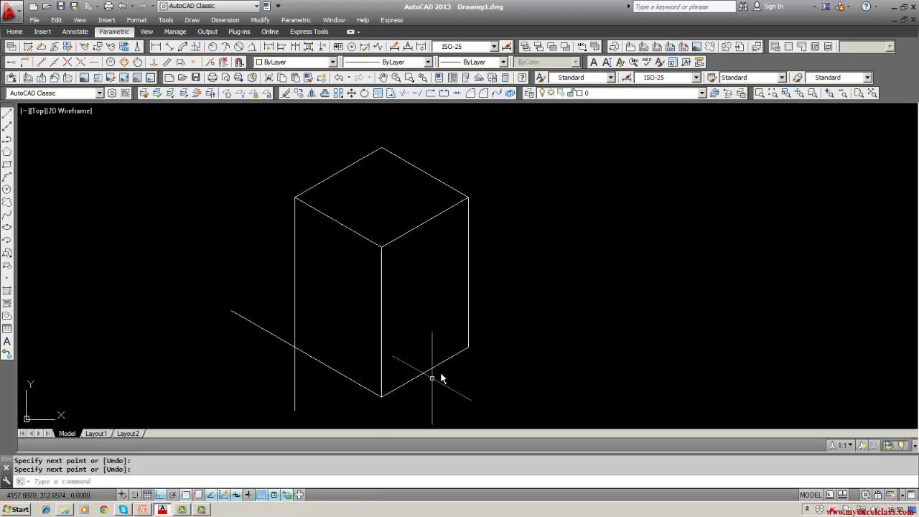
left_click(468, 348)
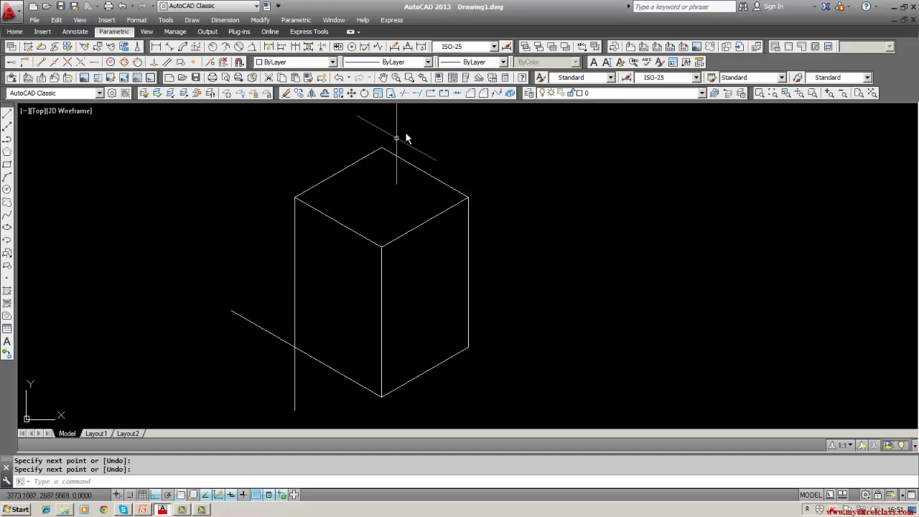
Trim the overshooting ends using the slanted base line and left vertical edge as cutting edges.
left_click(404, 93)
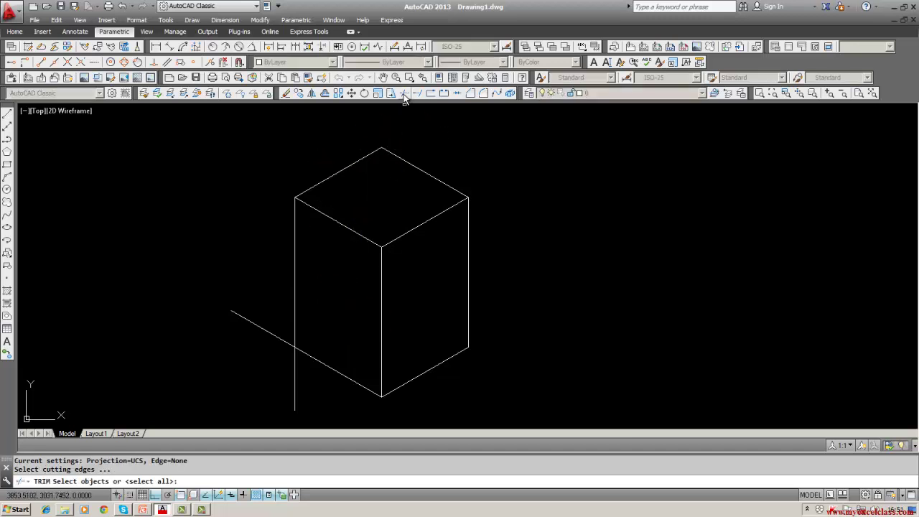
left_click(304, 353)
left_click(294, 343)
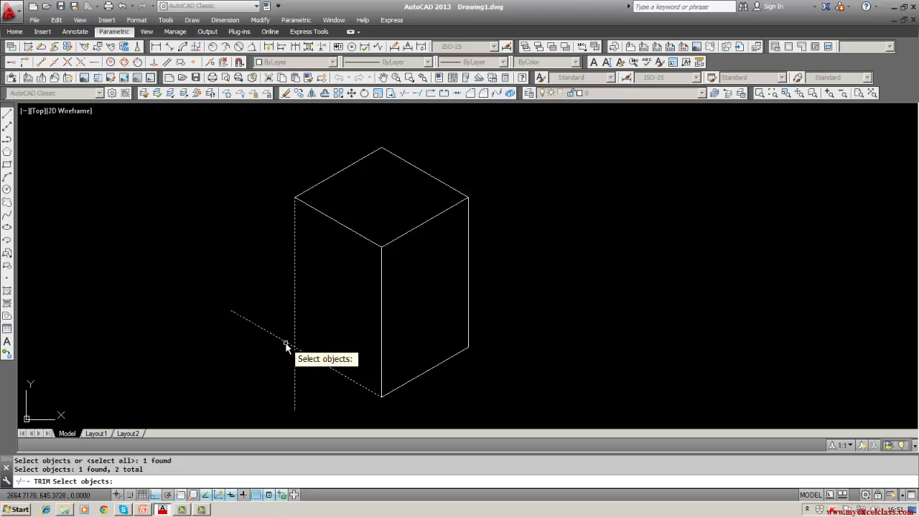
key("Return")
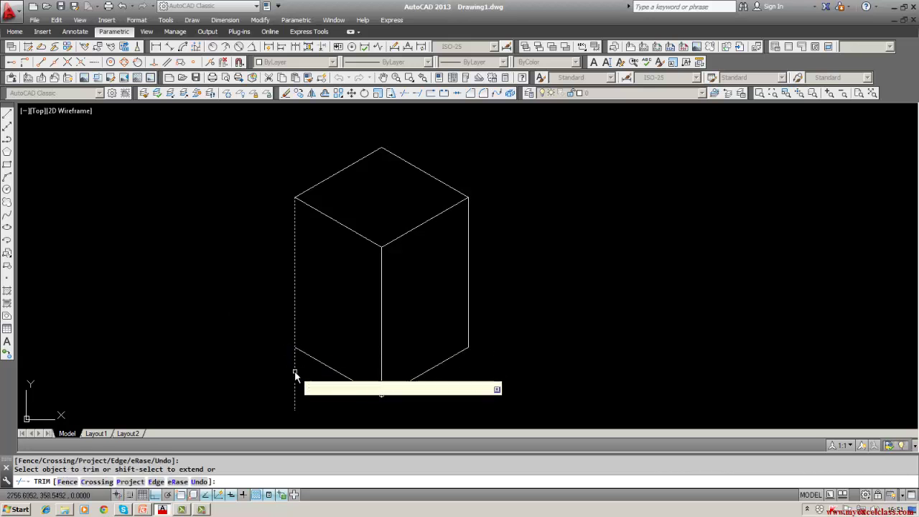
key("Return")
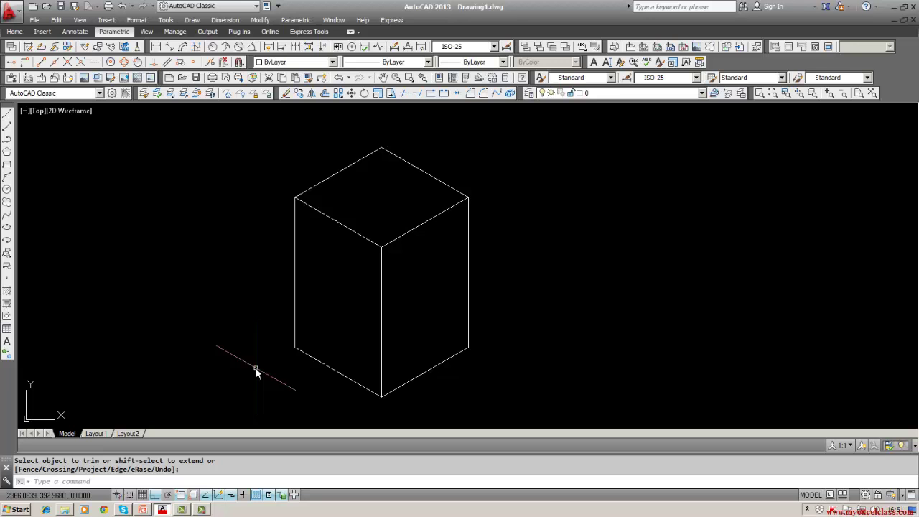
left_click(7, 114)
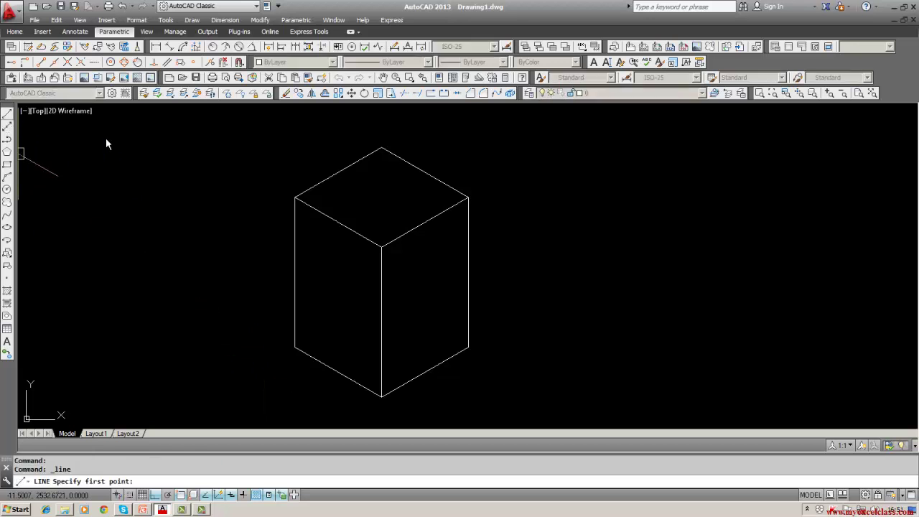
left_click(380, 148)
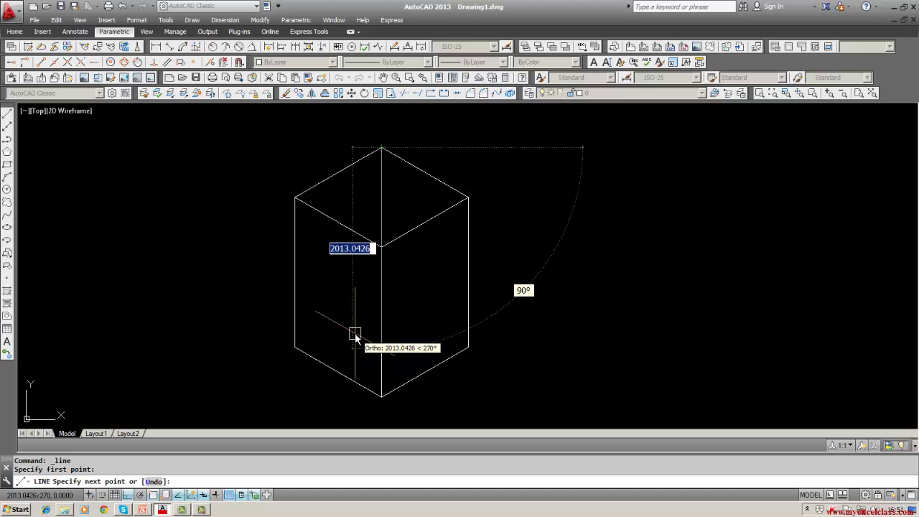
key("Escape")
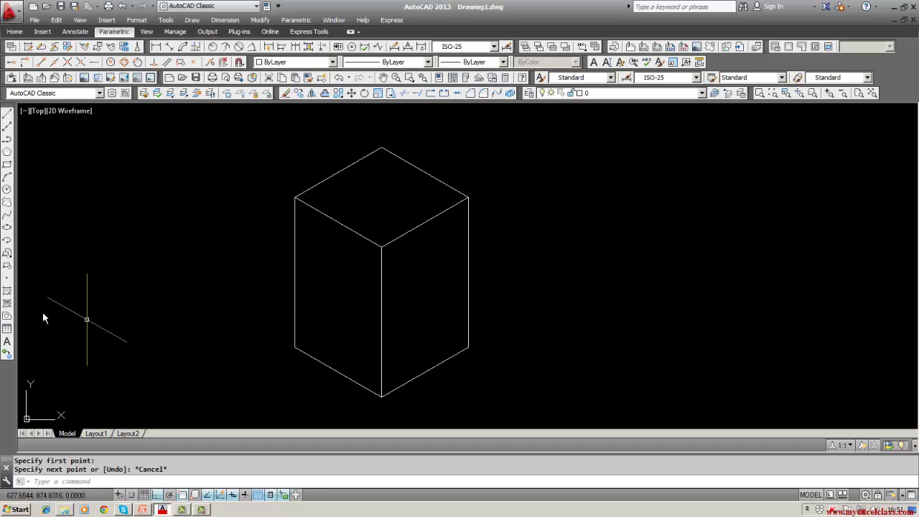
left_click(7, 230)
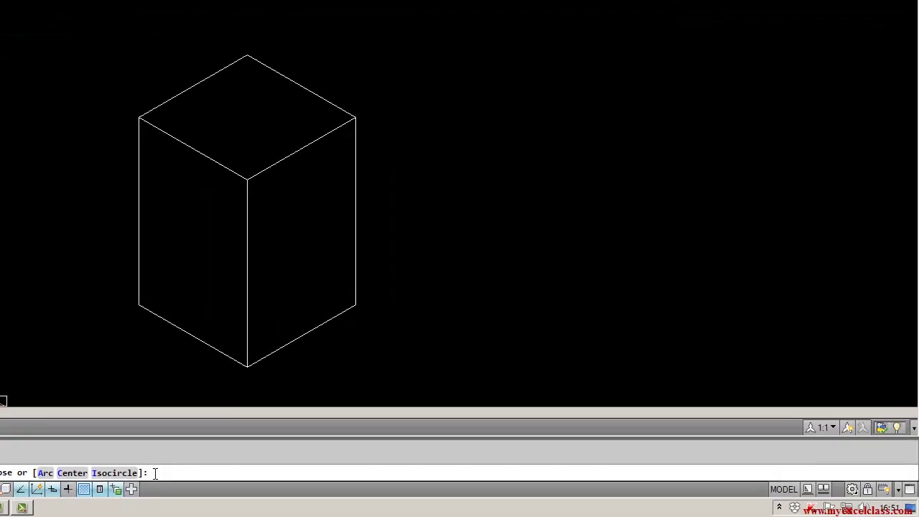
Draw an isocircle centred on the box's left face using the Isocircle option.
type("i")
type("s")
type("ocircle")
key("Return")
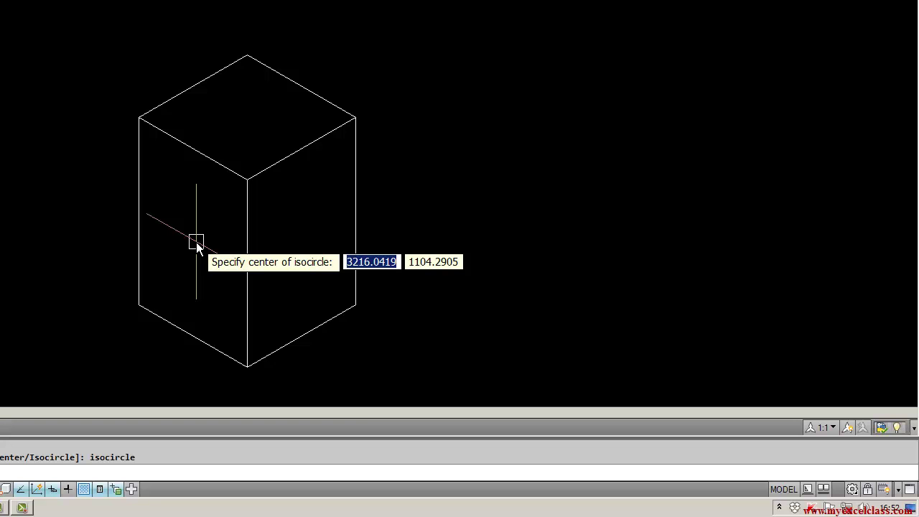
left_click(196, 242)
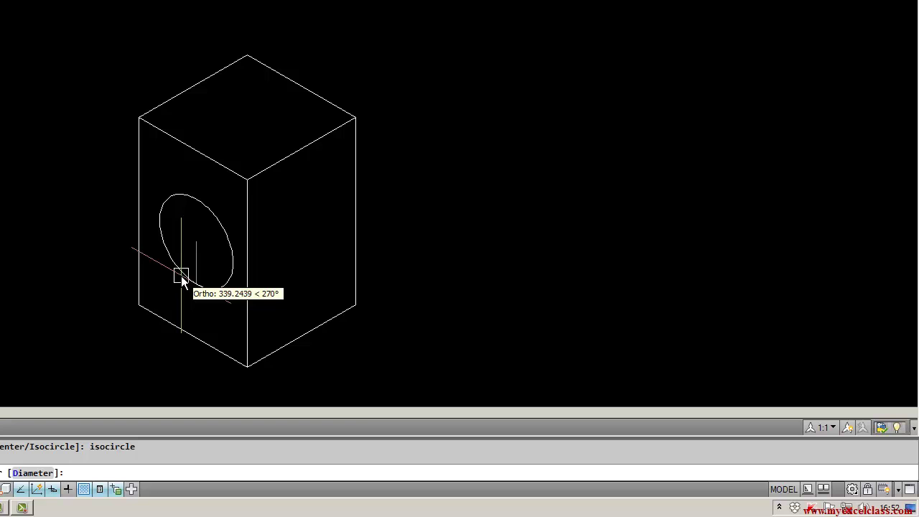
left_click(181, 278)
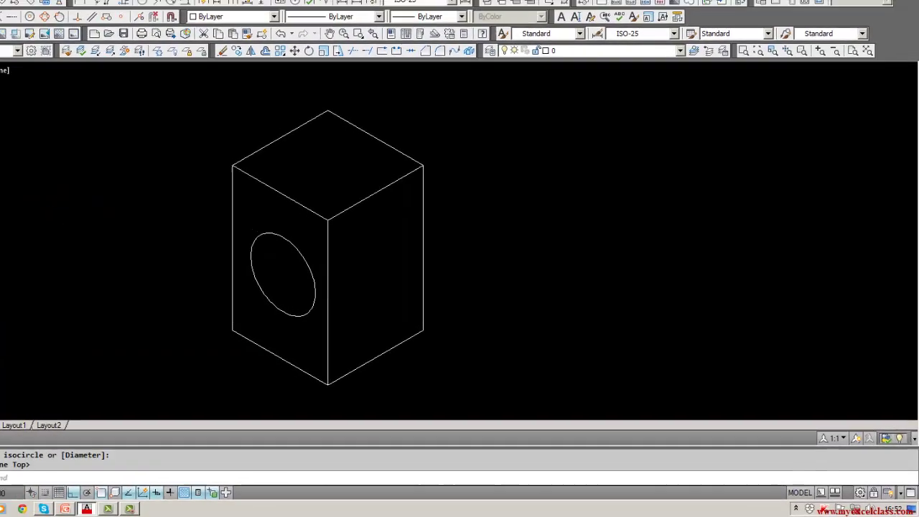
Draw an isocircle centred in the middle of the top face.
left_click(7, 227)
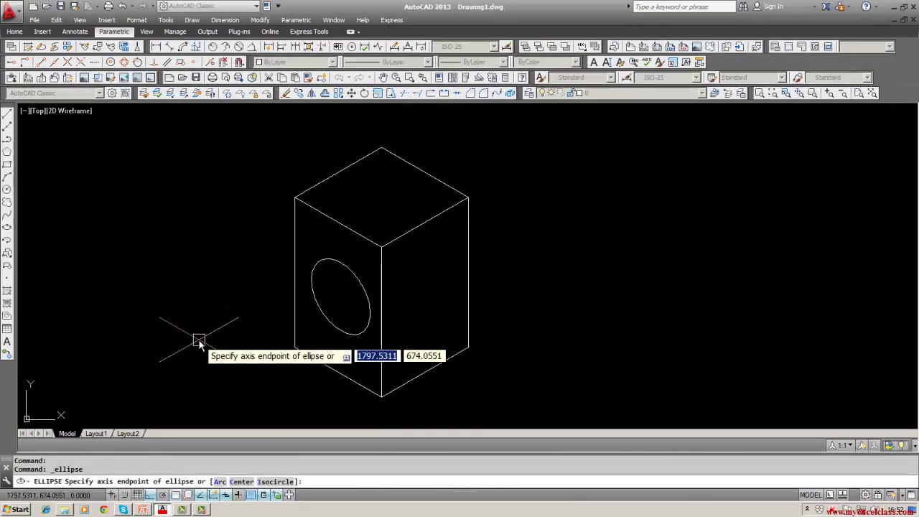
type("i")
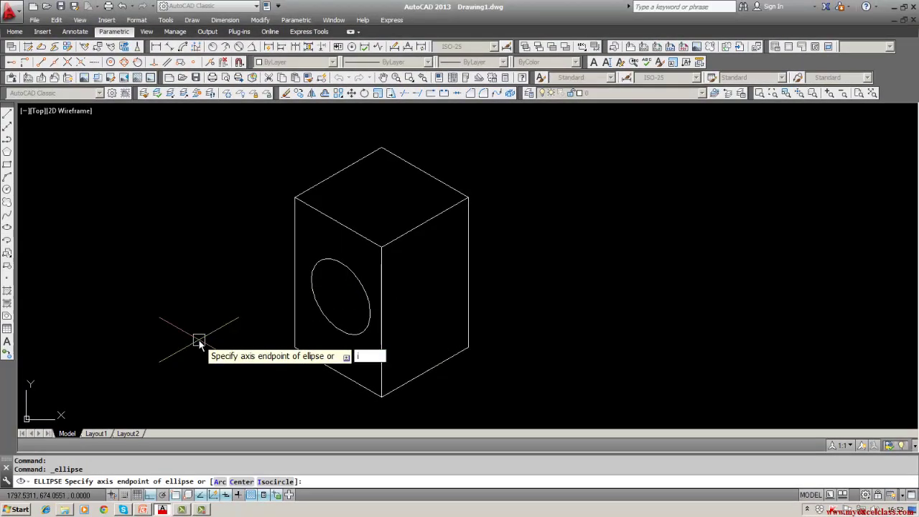
key("Return")
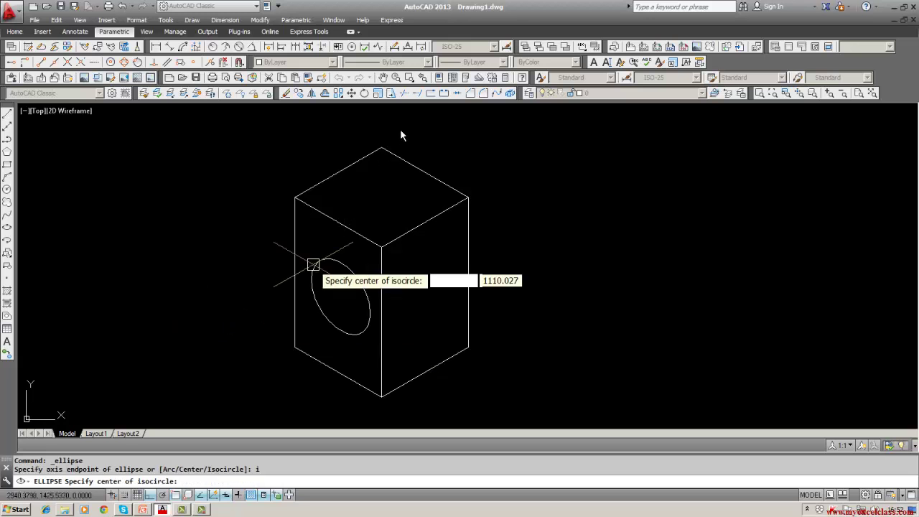
left_click(313, 265)
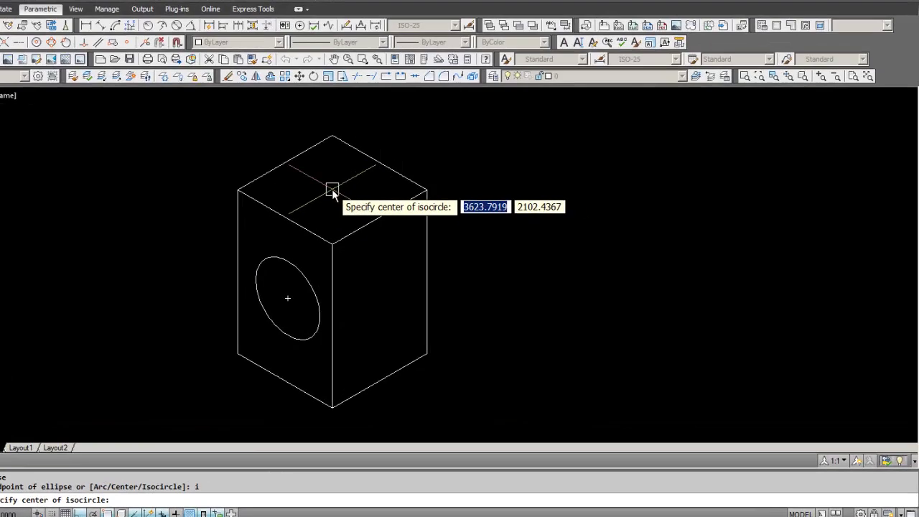
left_click(331, 190)
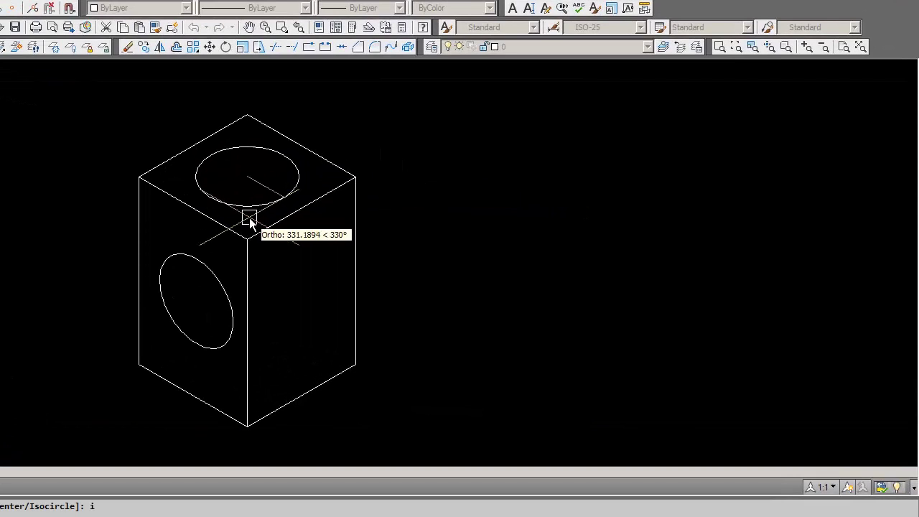
left_click(249, 221)
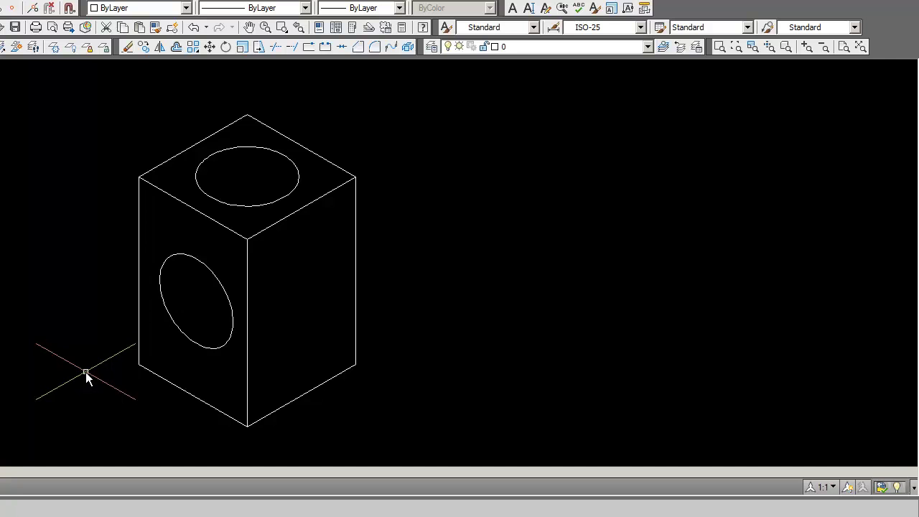
Switch to the right isoplane and draw an isocircle on the right face.
key("F5")
key("Return")
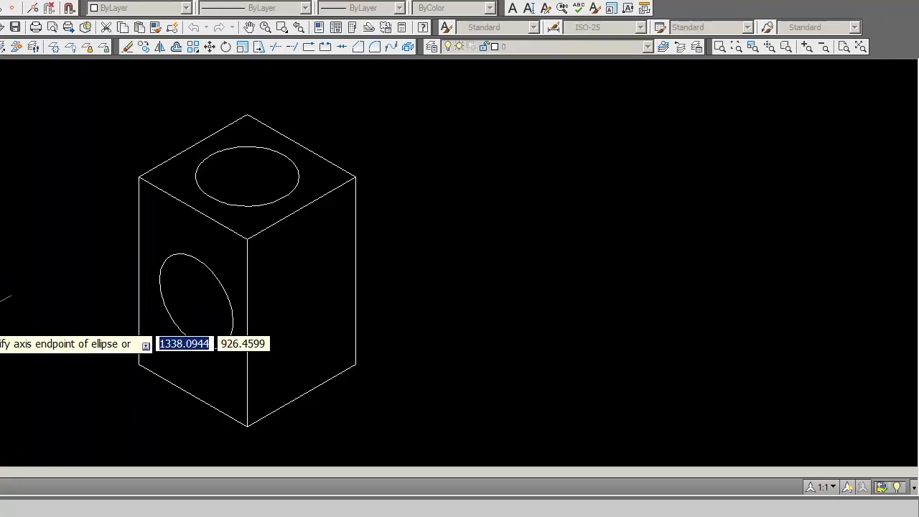
type("i")
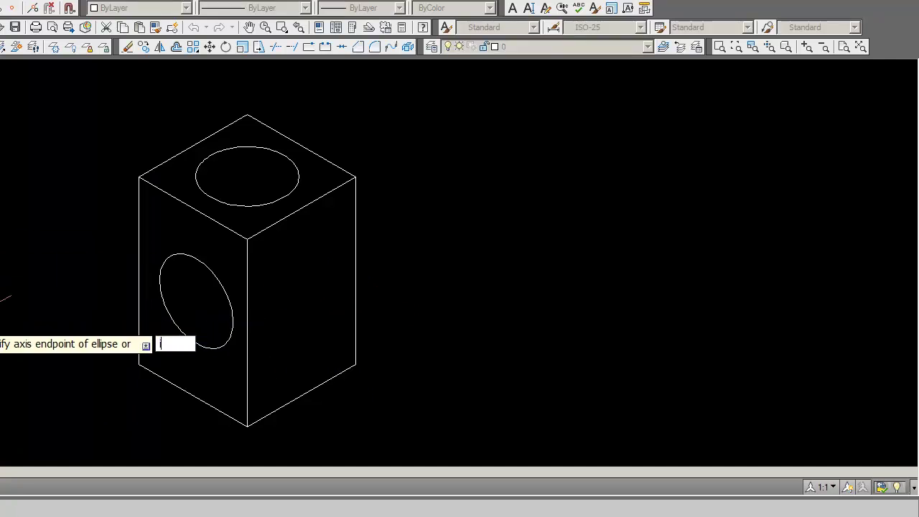
key("Return")
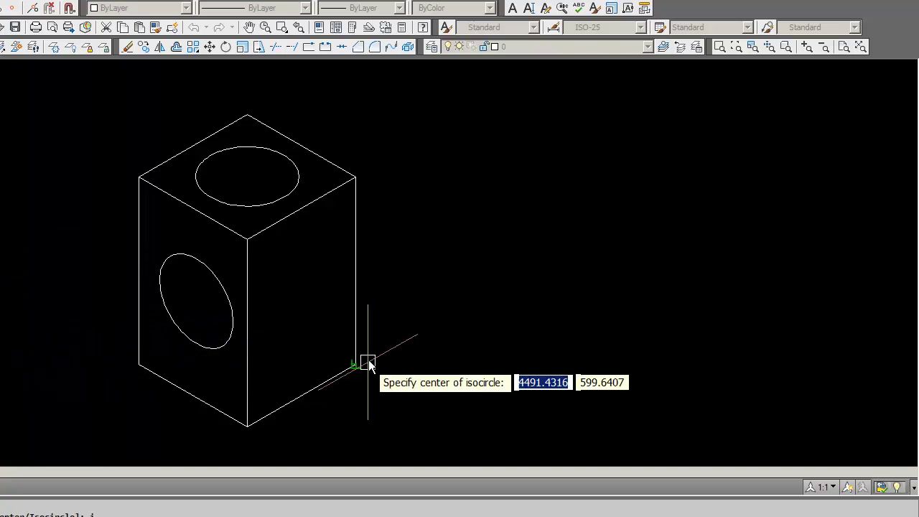
left_click(305, 305)
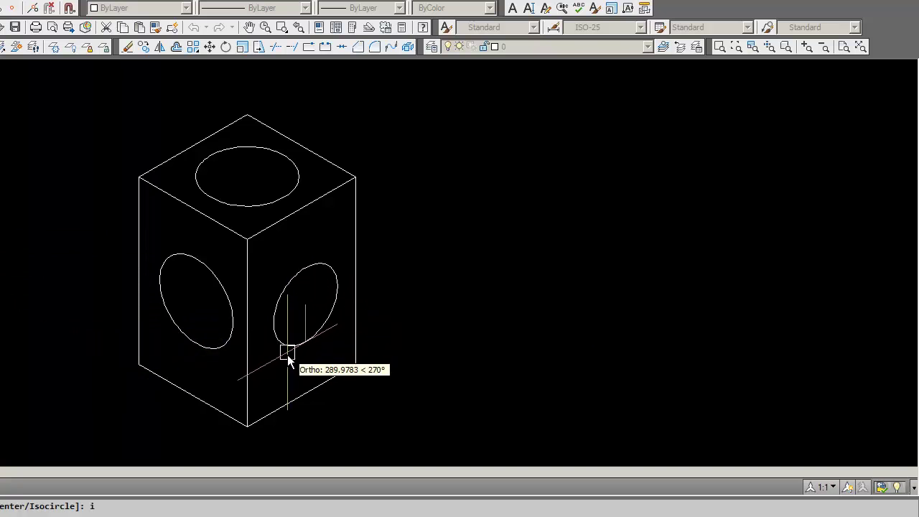
left_click(287, 355)
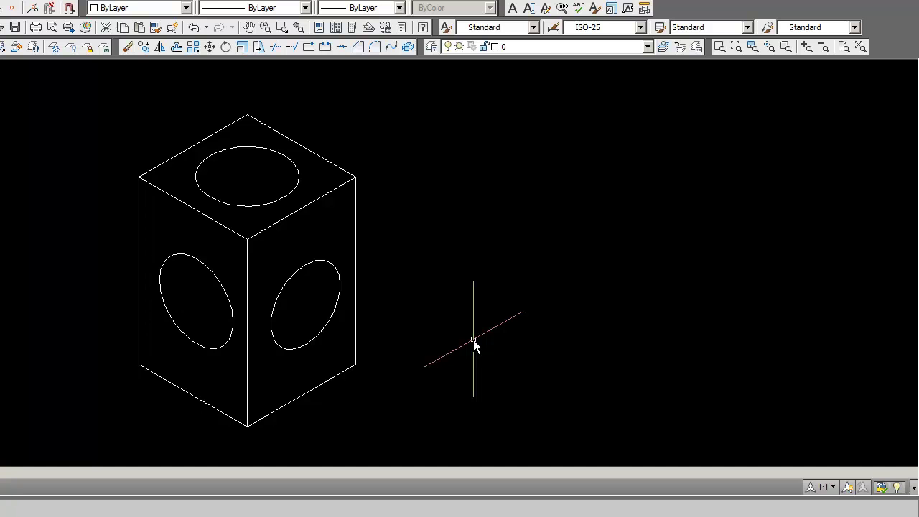
left_click(132, 49)
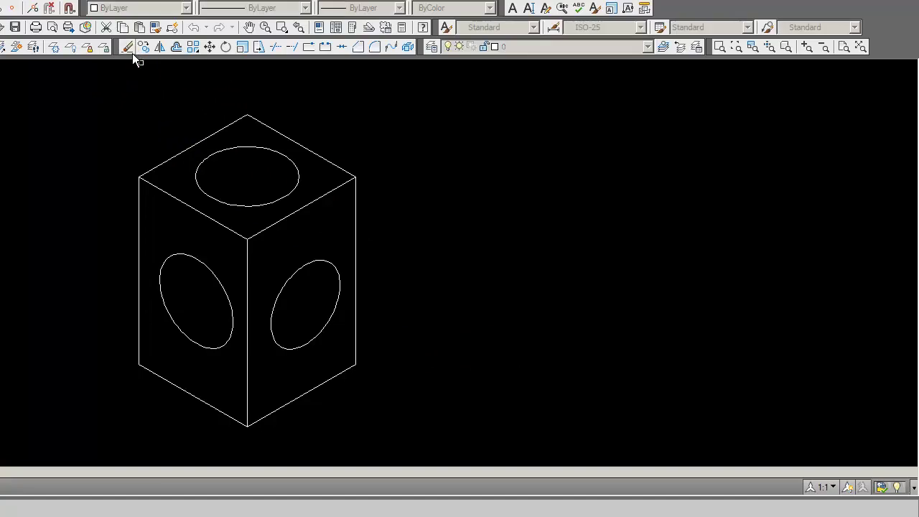
left_click(195, 273)
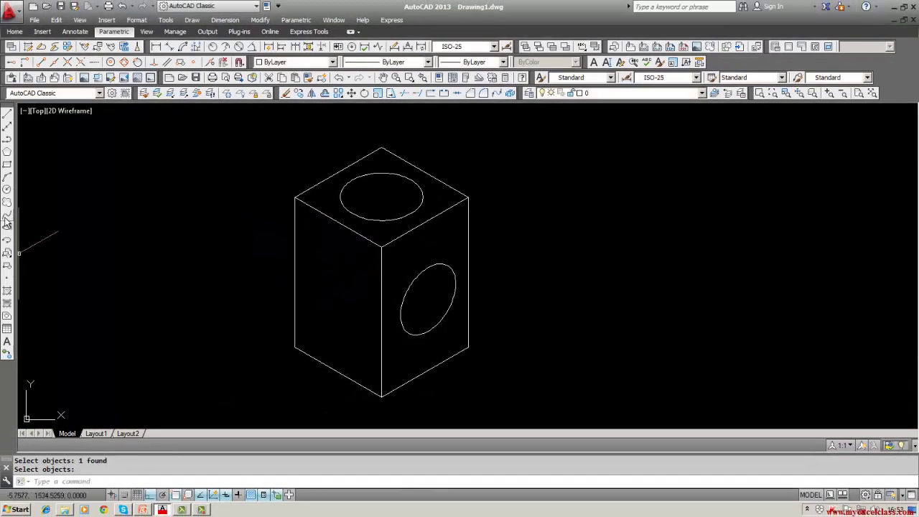
left_click(6, 191)
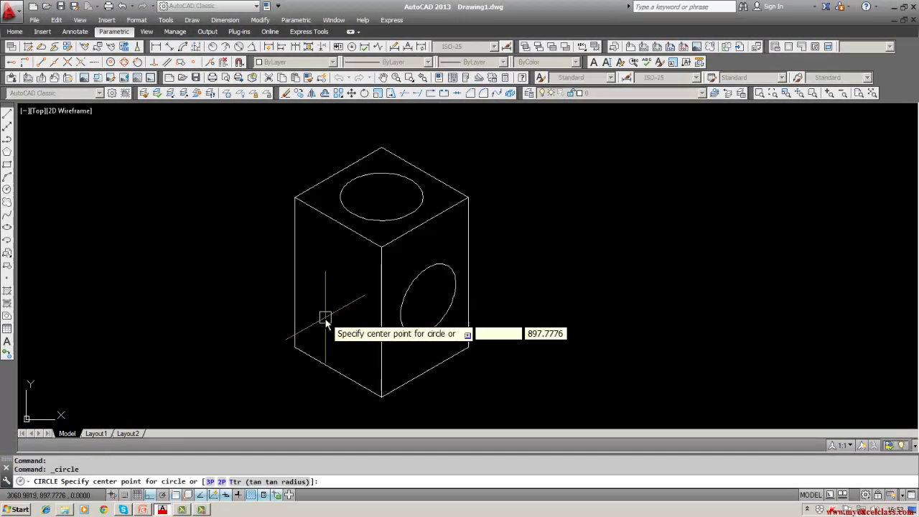
key("Escape")
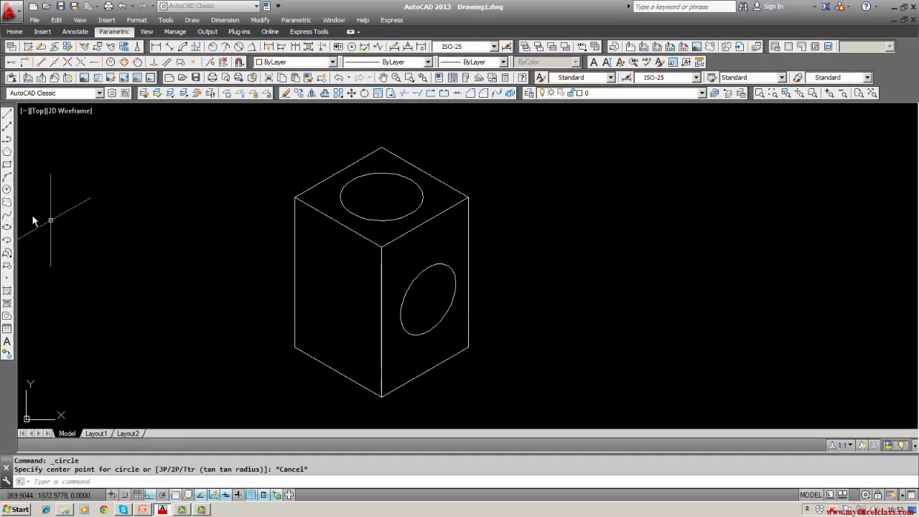
left_click(7, 191)
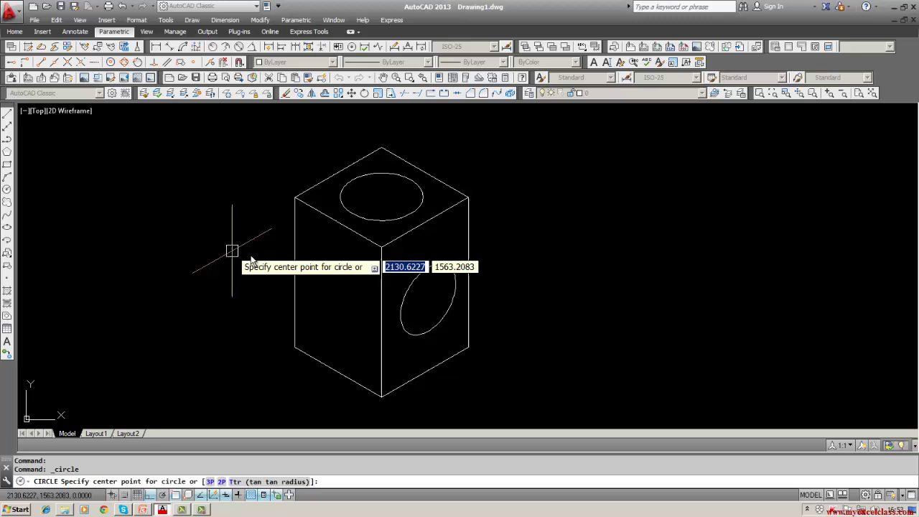
left_click(330, 288)
left_click(319, 309)
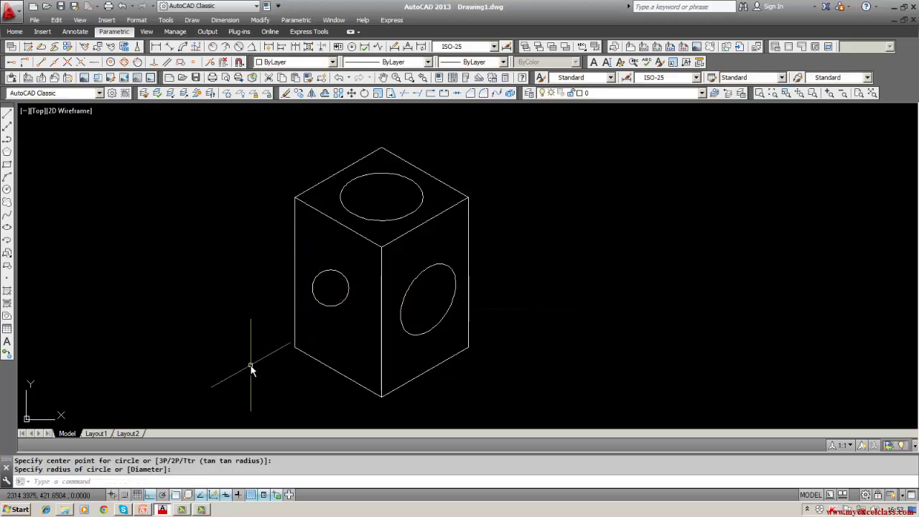
left_click(285, 93)
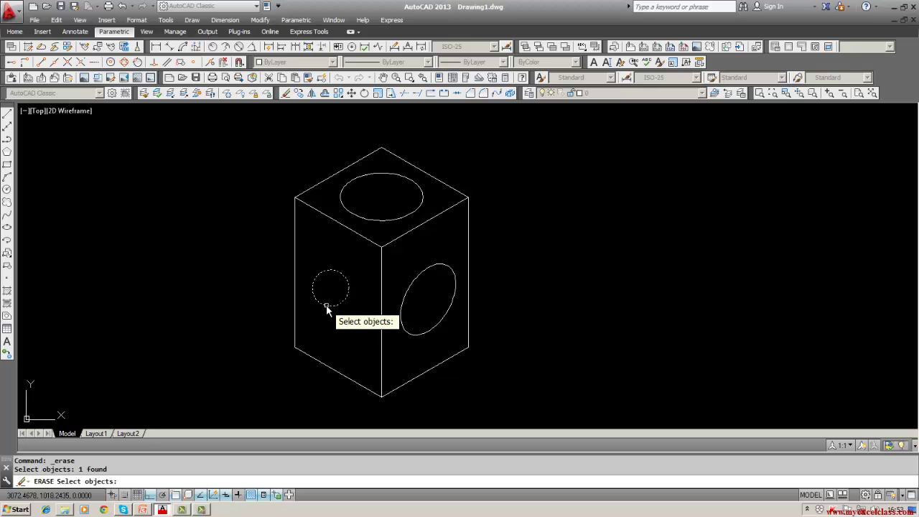
key("Return")
type("u")
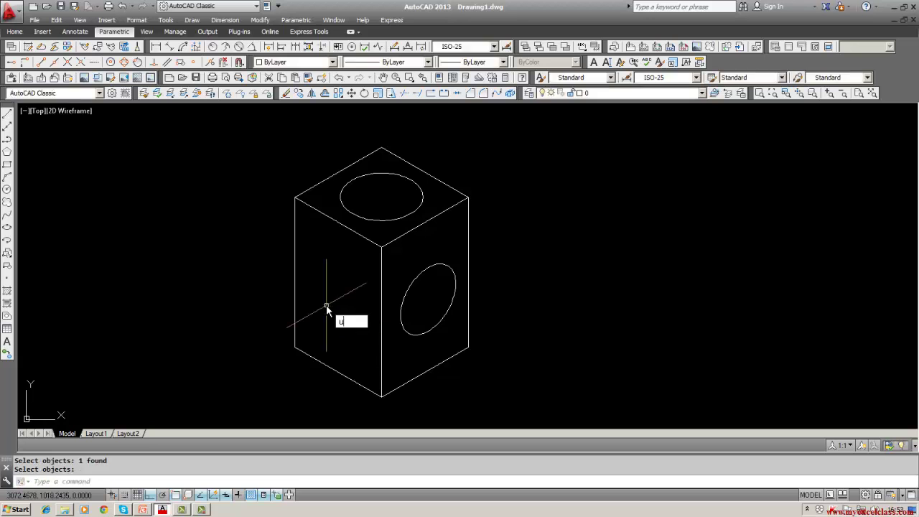
key("Return")
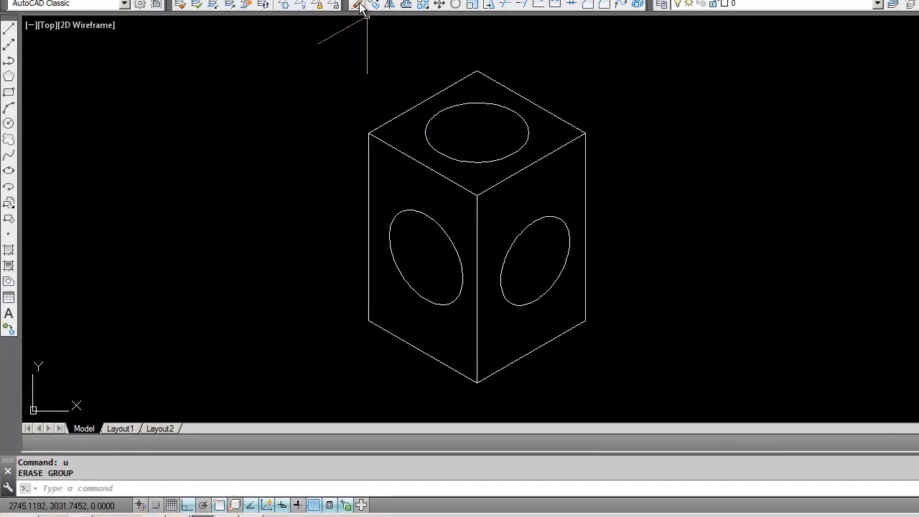
Erase the three isocircles on the top, left and right faces.
left_click(357, 4)
left_click(434, 149)
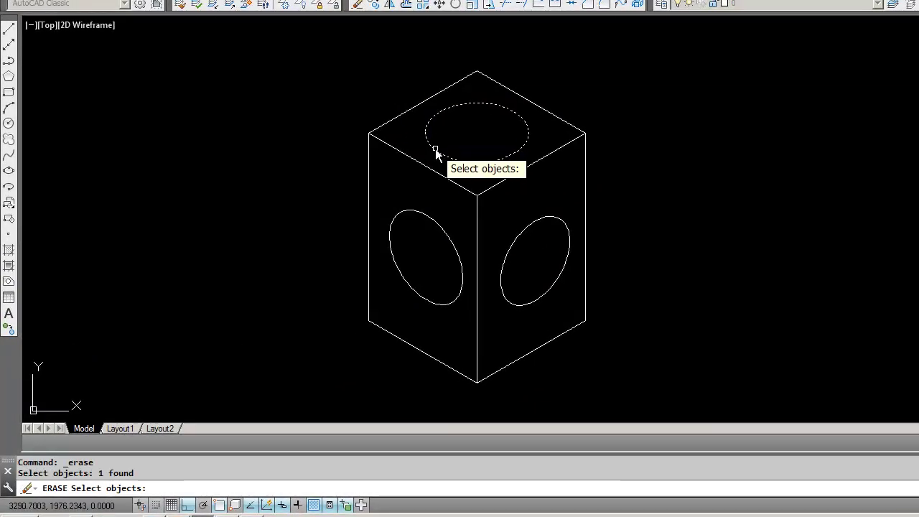
key("Return")
key("Return")
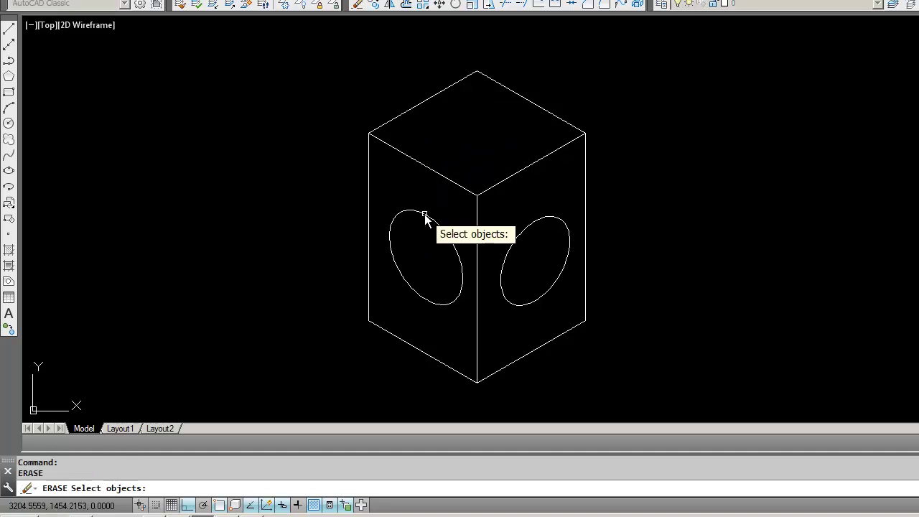
left_click(425, 214)
key("Return")
key("Return")
left_click(528, 228)
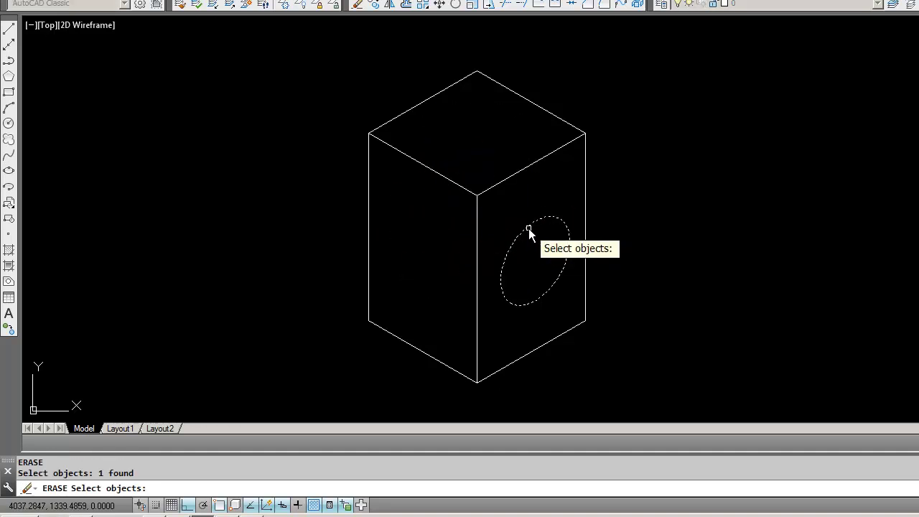
key("Return")
key("Return")
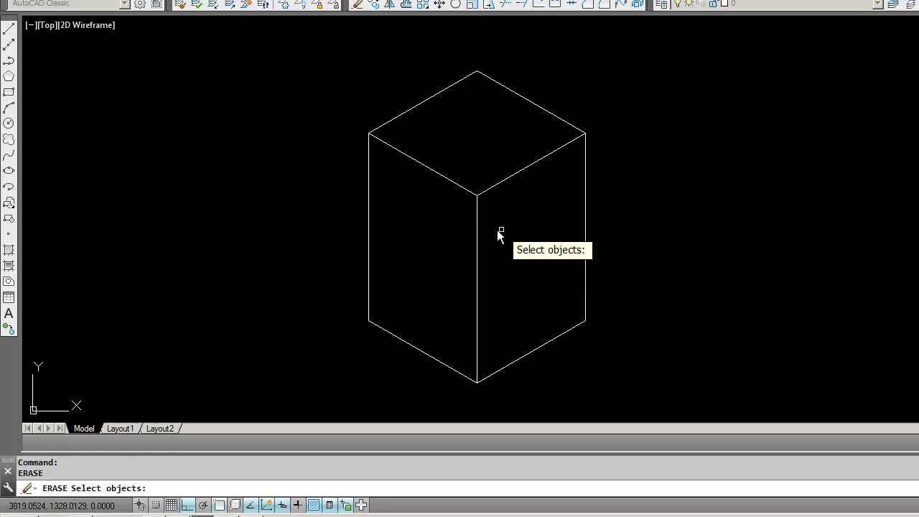
Erase the block's three vertical edges.
left_click(477, 223)
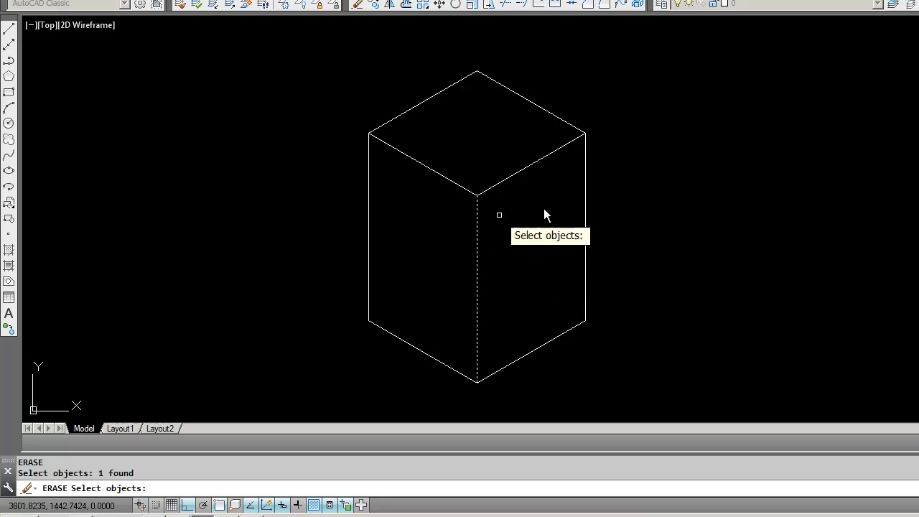
left_click(588, 183)
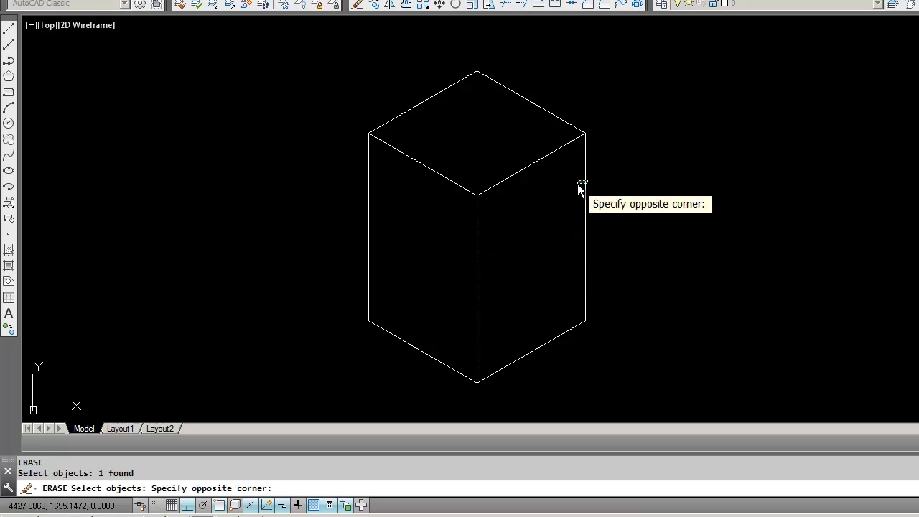
left_click(578, 184)
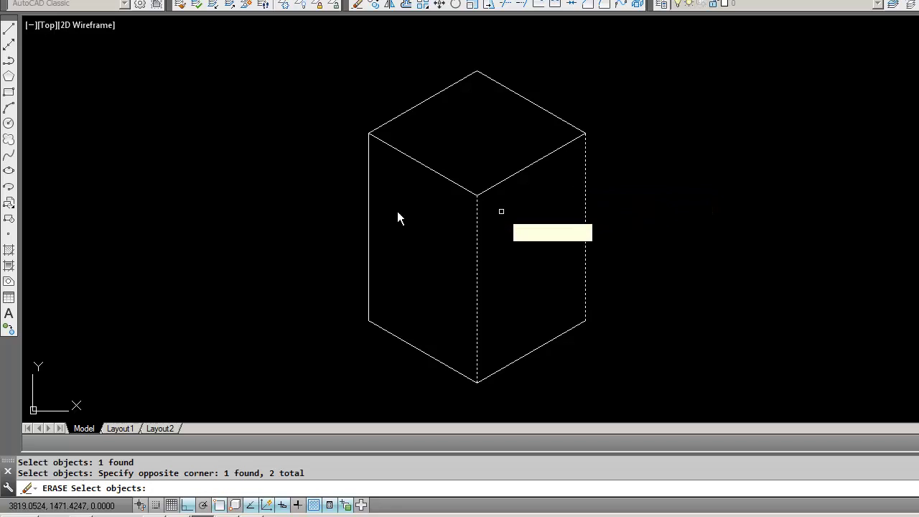
left_click(368, 194)
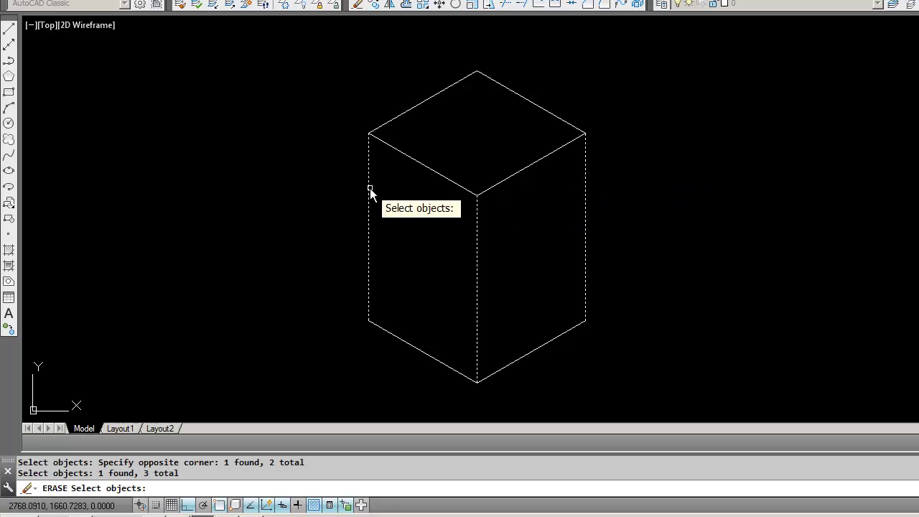
key("Return")
Erase the lower-left and lower-right base edges.
key("Return")
left_click(397, 336)
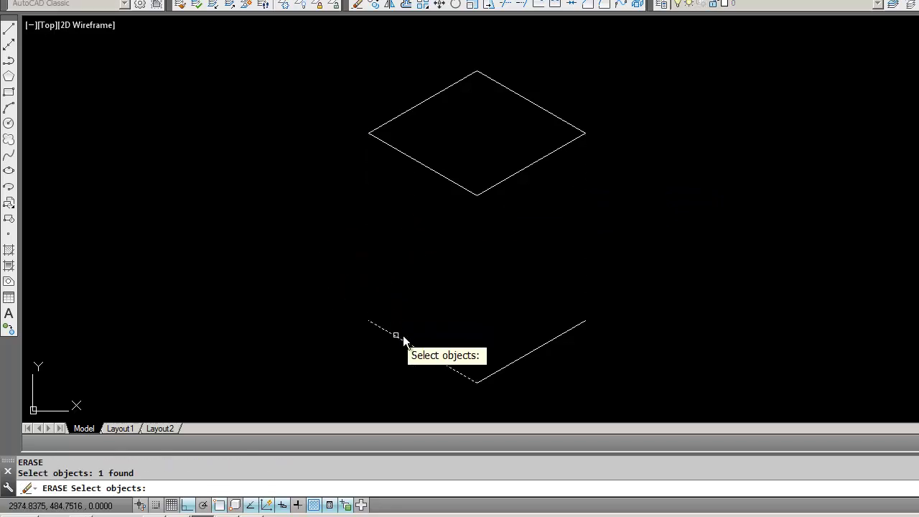
key("Return")
key("Return")
key("Return")
left_click(414, 368)
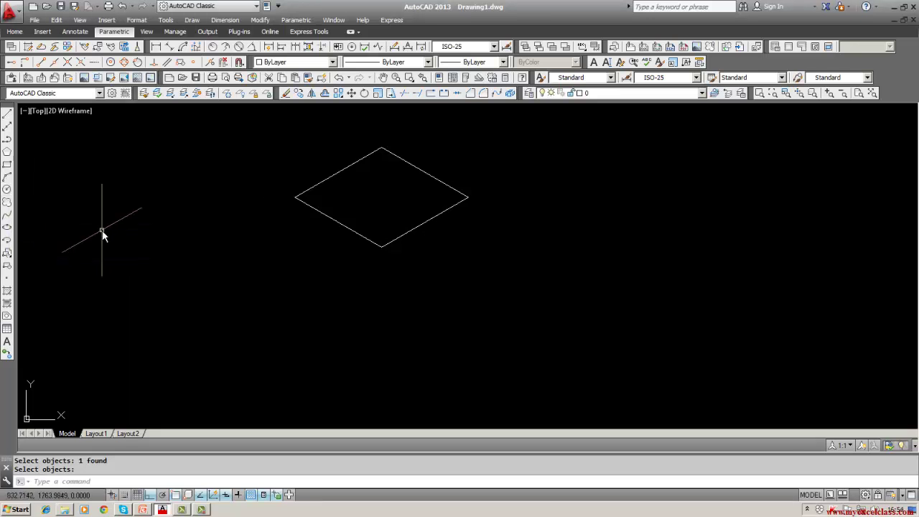
left_click(8, 115)
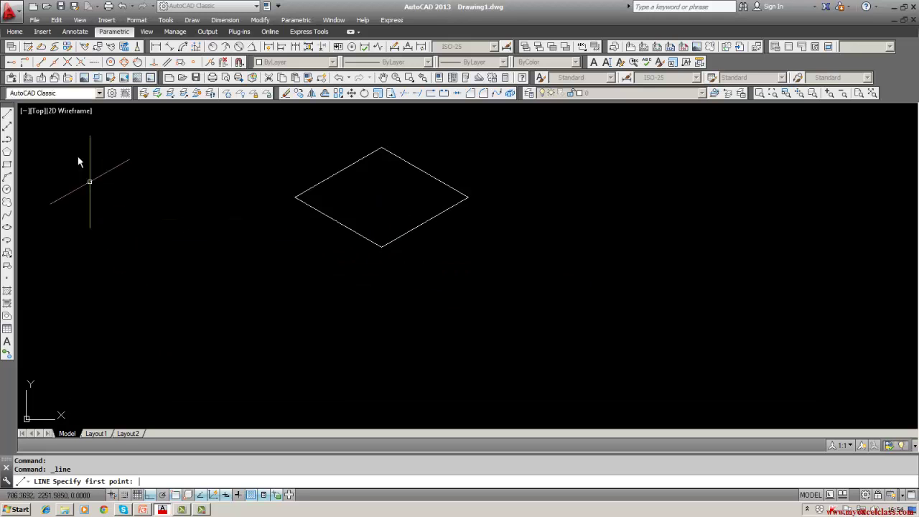
Draw the rhombus's vertical and horizontal diagonals between its opposite corners.
key("Escape")
left_click(8, 115)
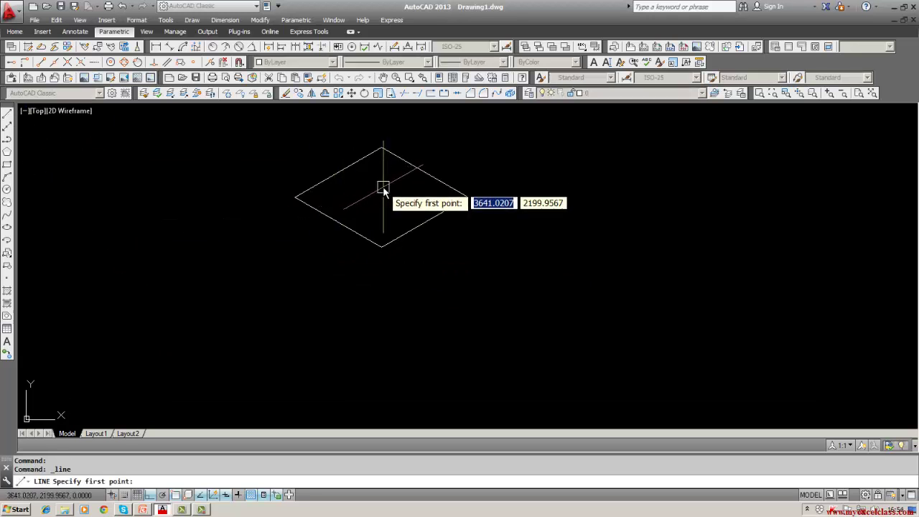
key("Escape")
left_click(8, 116)
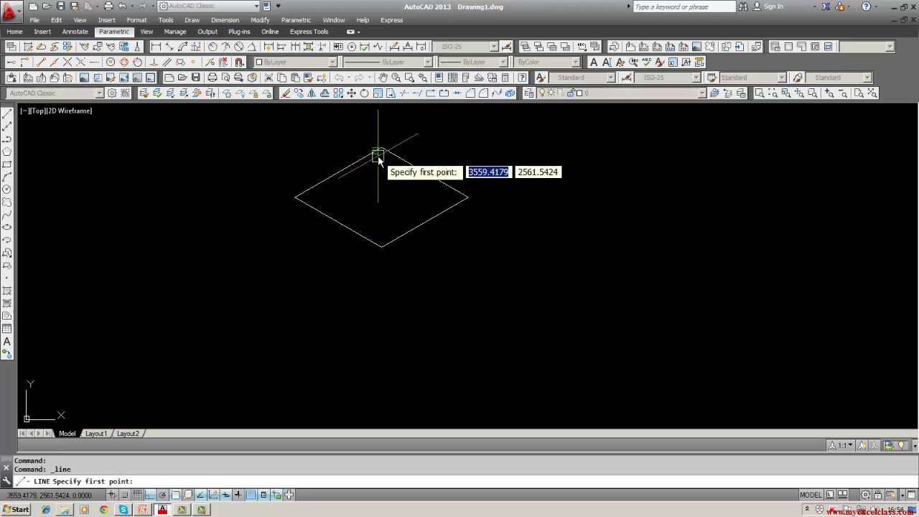
left_click(381, 148)
left_click(381, 247)
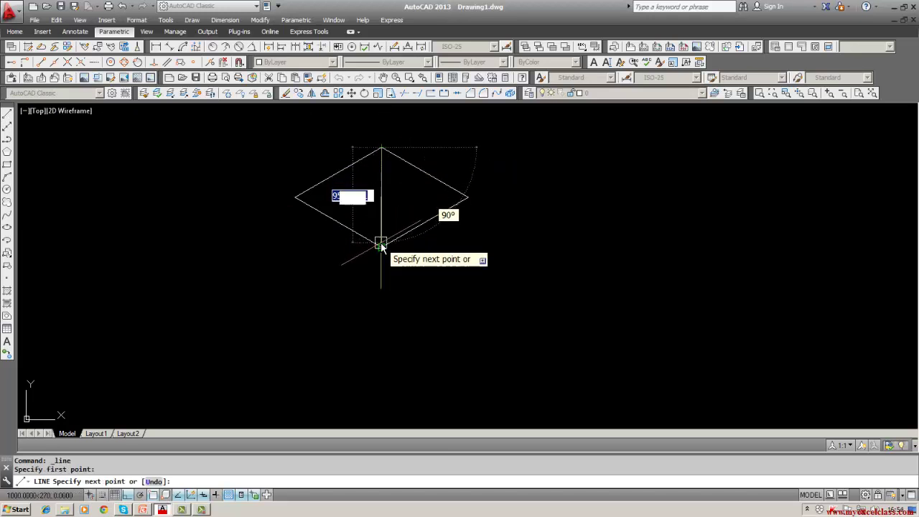
key("Escape")
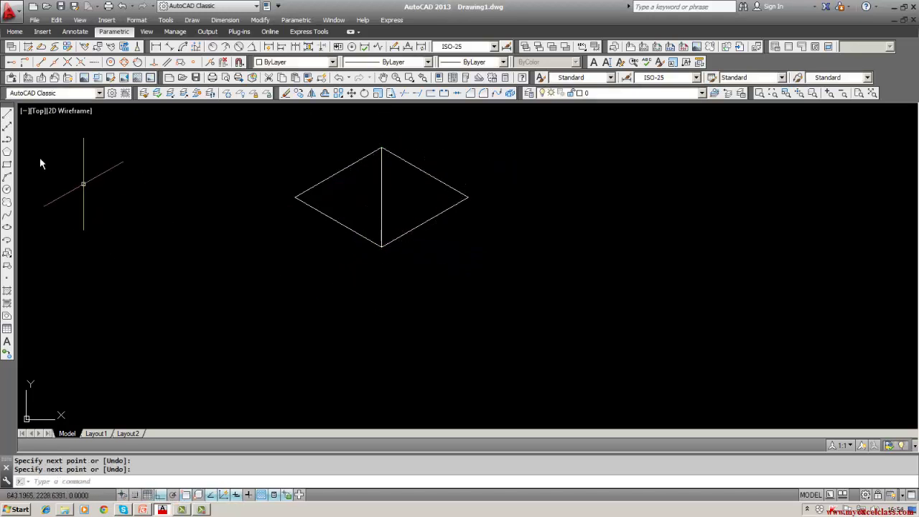
left_click(7, 116)
left_click(295, 196)
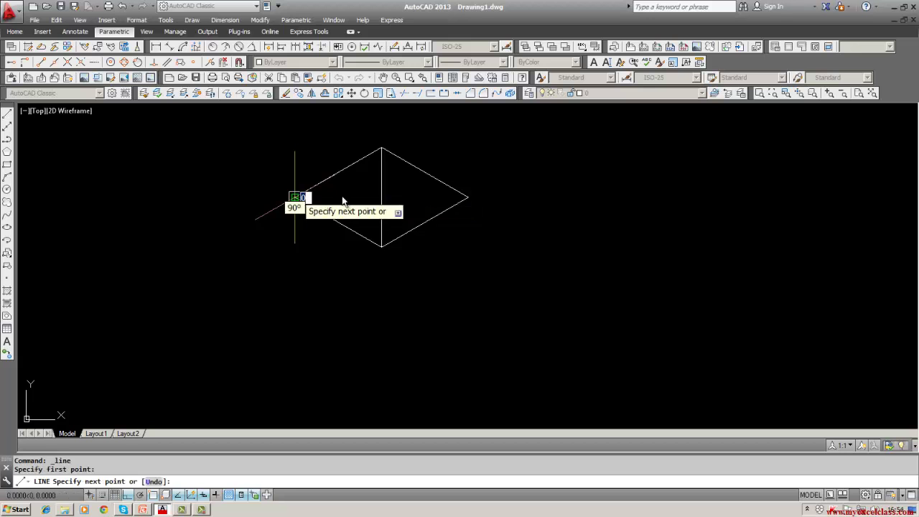
left_click(468, 196)
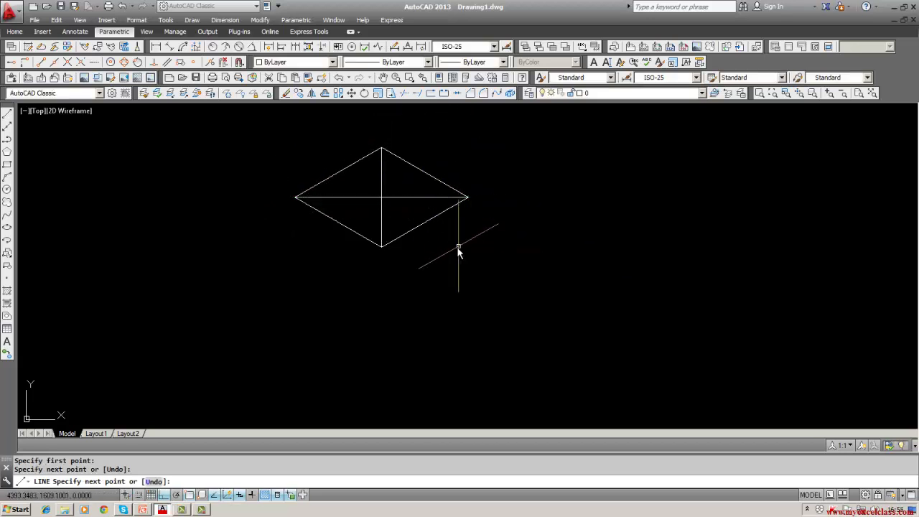
key("Escape")
Draw a long vertical line down from the rhombus centre and reframe the view higher.
left_click(8, 115)
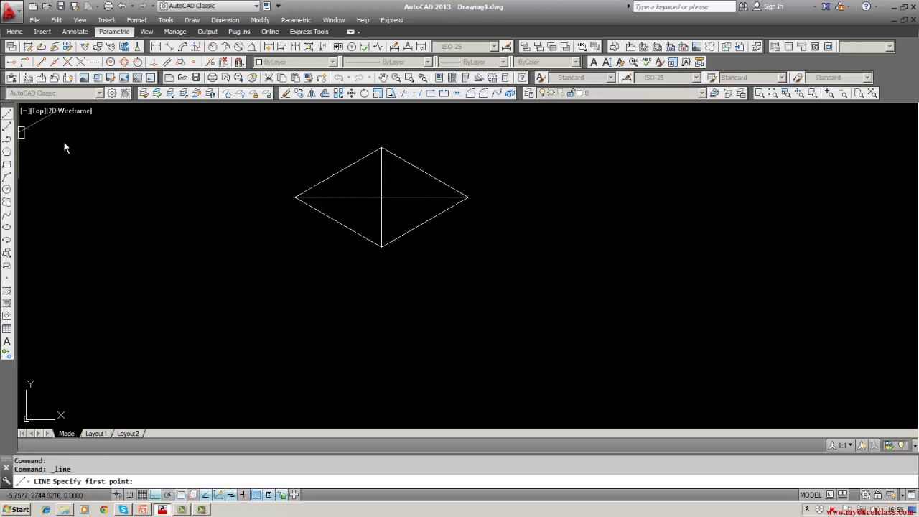
left_click(381, 197)
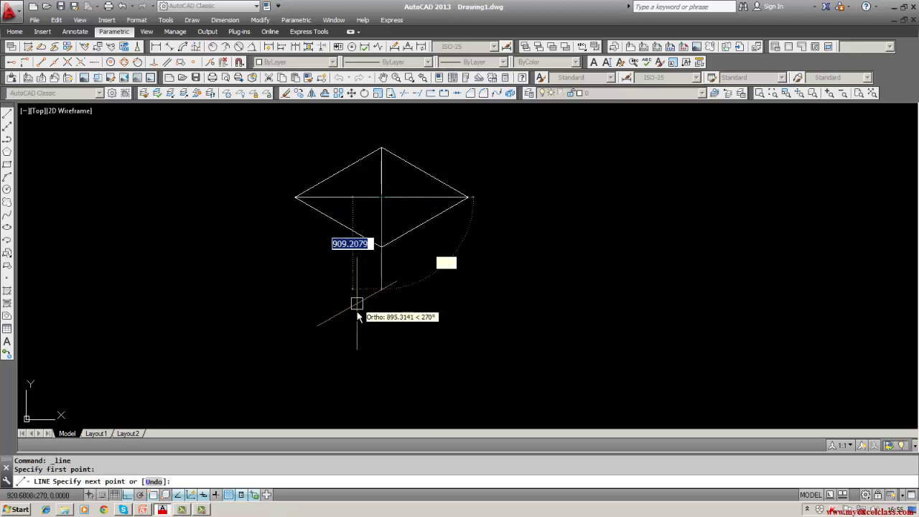
left_click(349, 379)
key("Return")
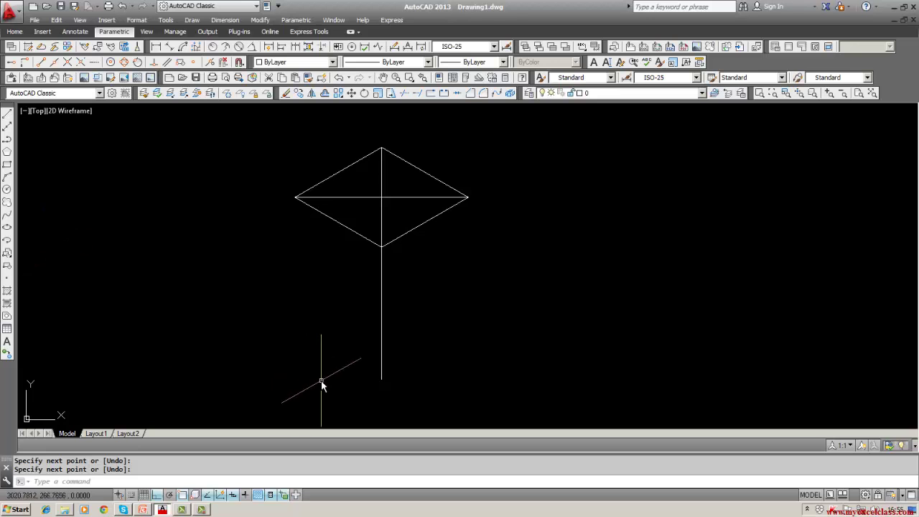
middle_click_drag(361, 387, 339, 352)
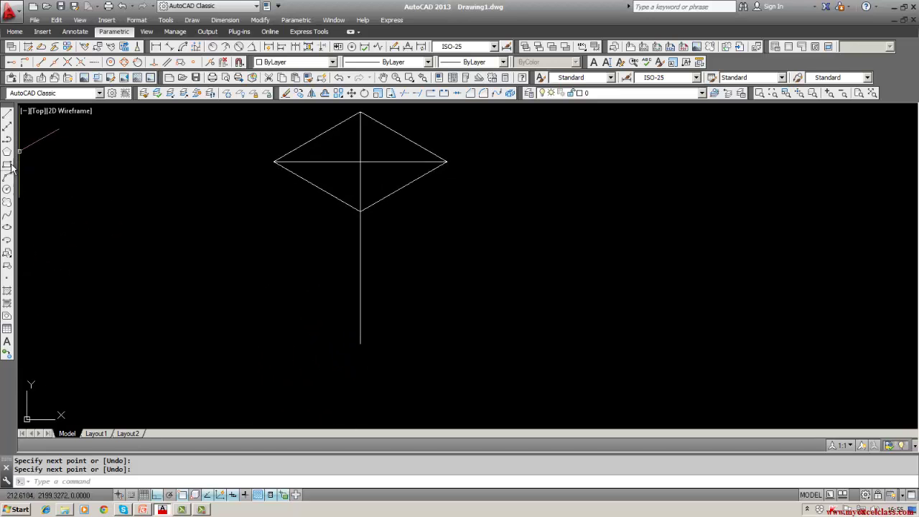
left_click(7, 115)
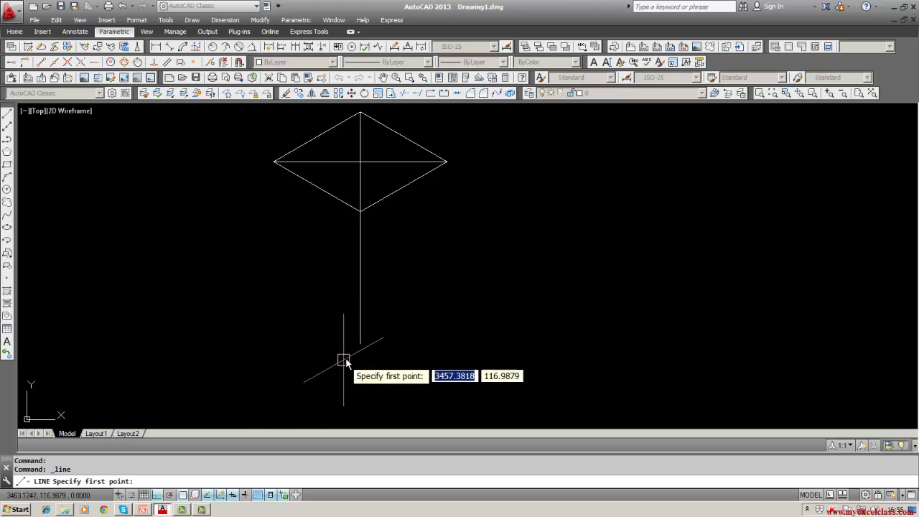
left_click(314, 366)
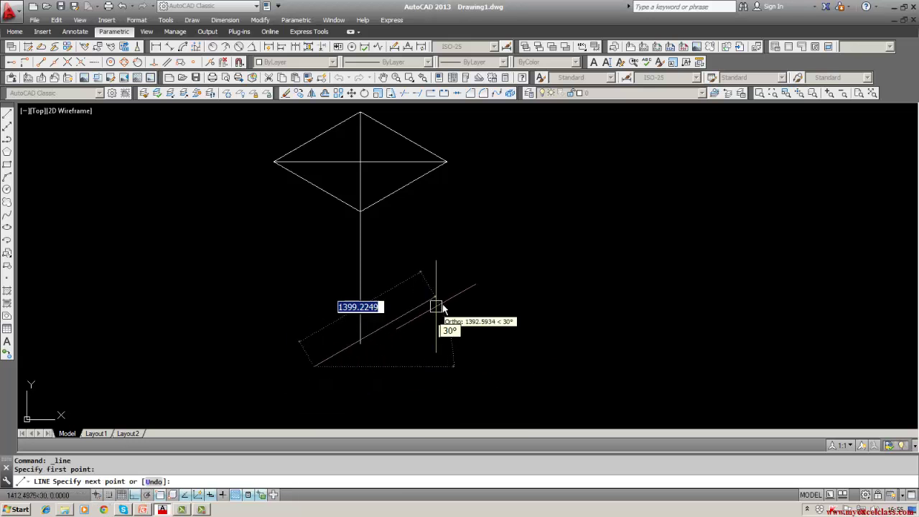
left_click(515, 275)
key("Escape")
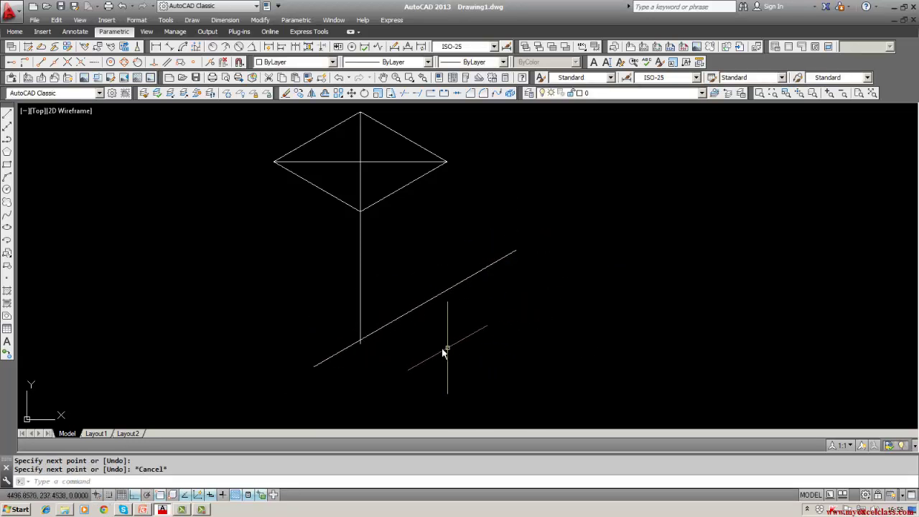
left_click(7, 115)
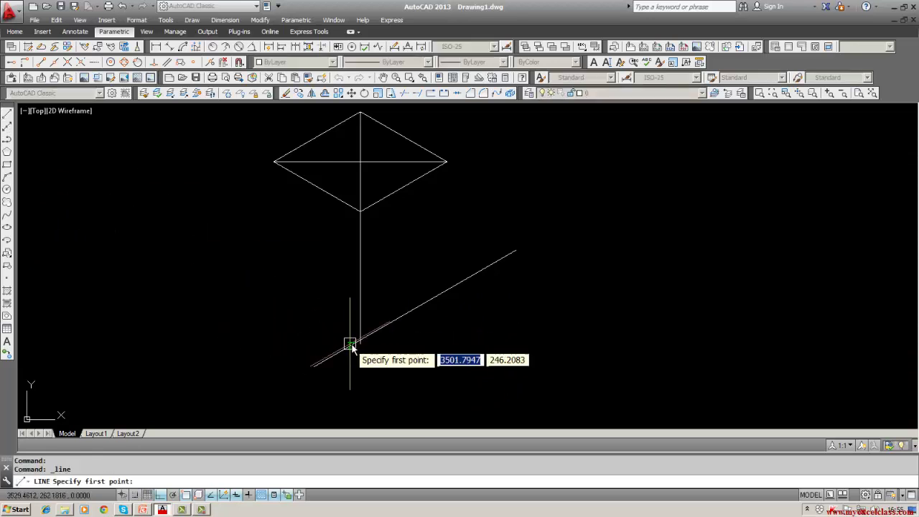
key("Escape")
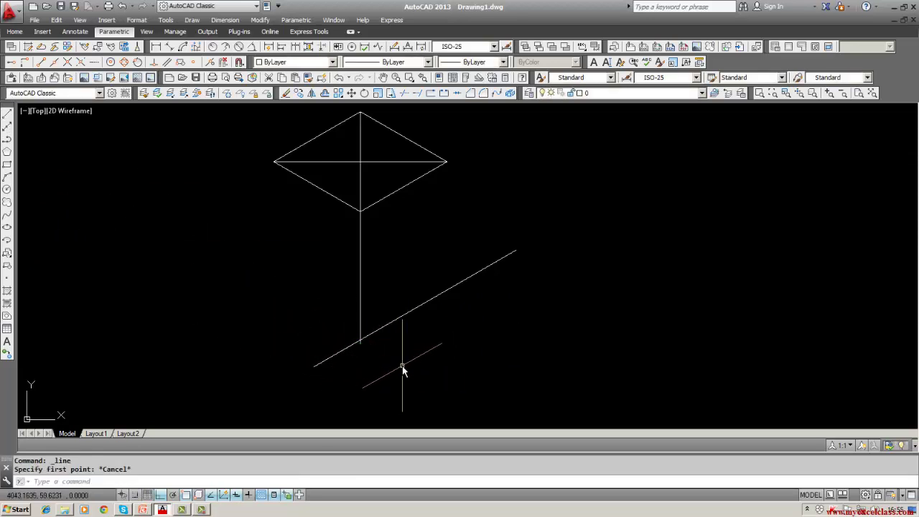
key("Escape")
left_click(285, 93)
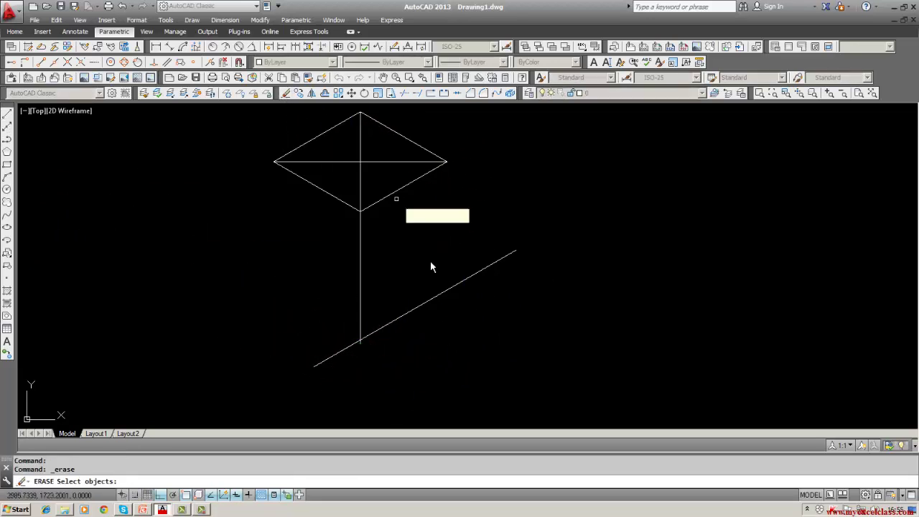
left_click(437, 297)
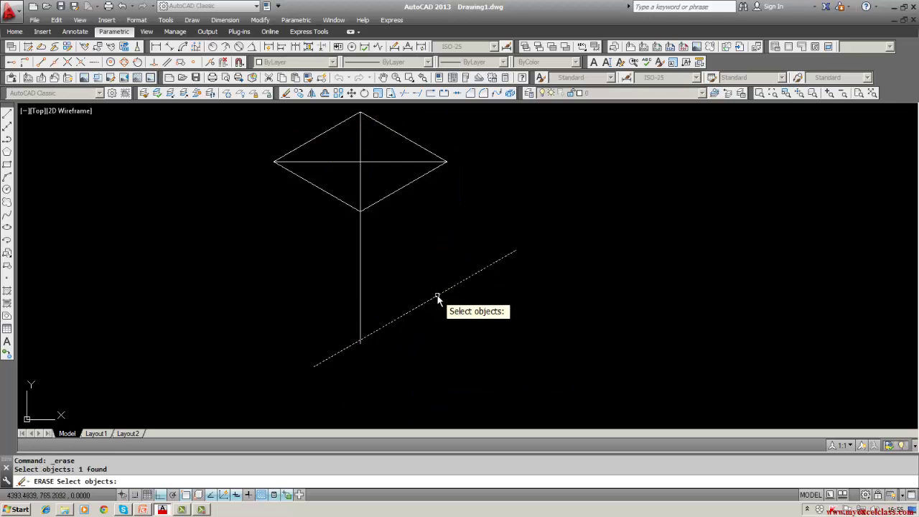
key("Return")
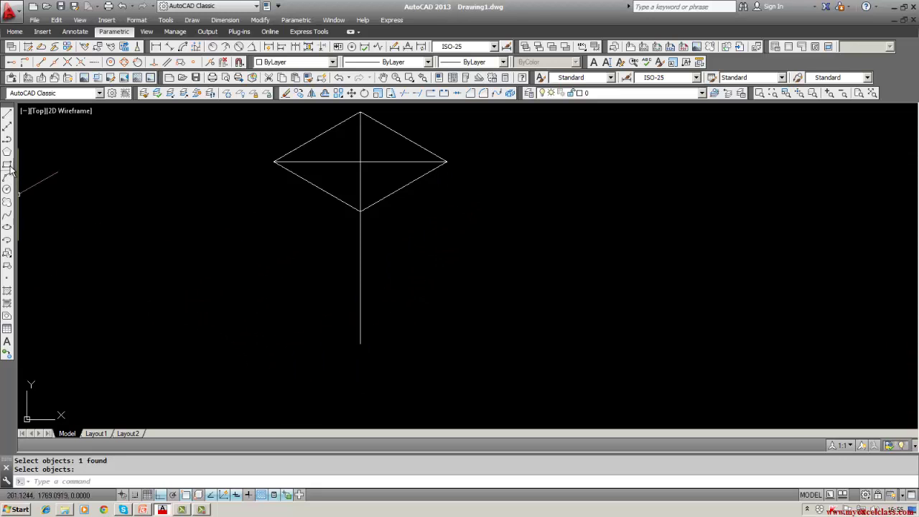
Cycle the isometric plane with F5, dismissing a stray line and selection window.
left_click(8, 115)
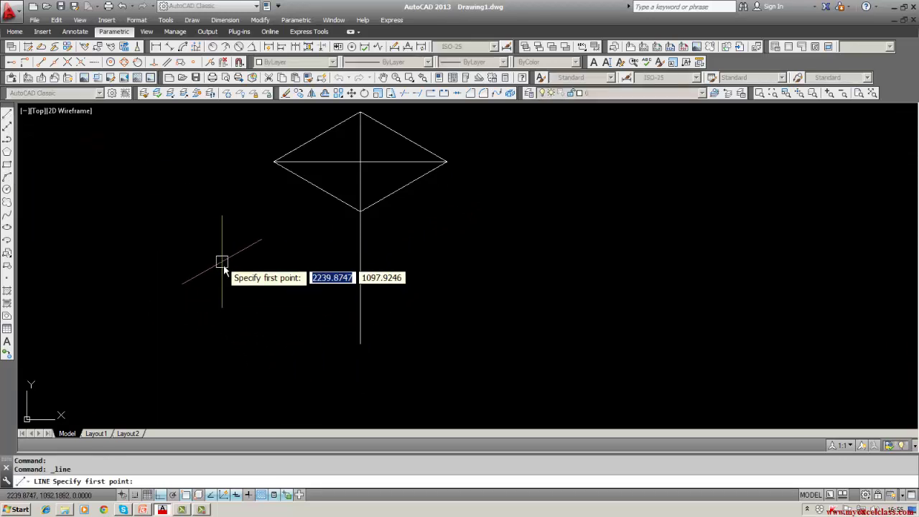
key("Escape")
key("Escape")
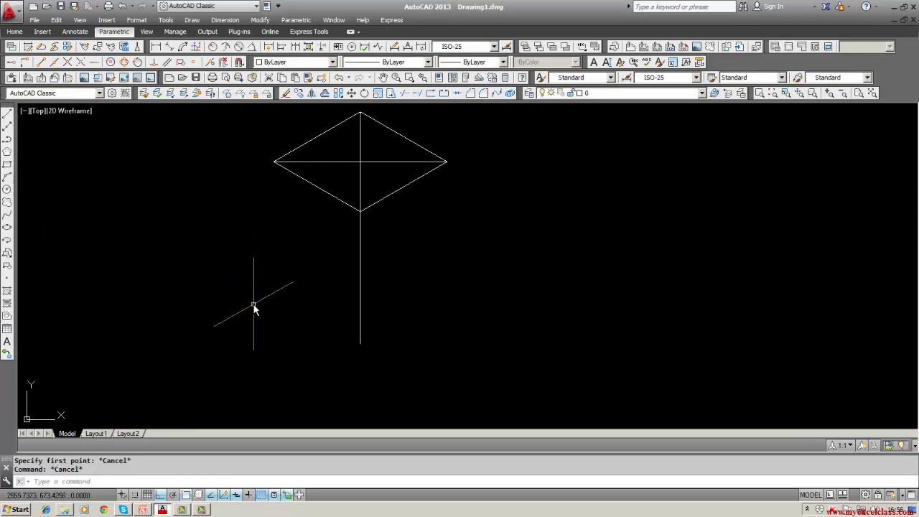
key("F5")
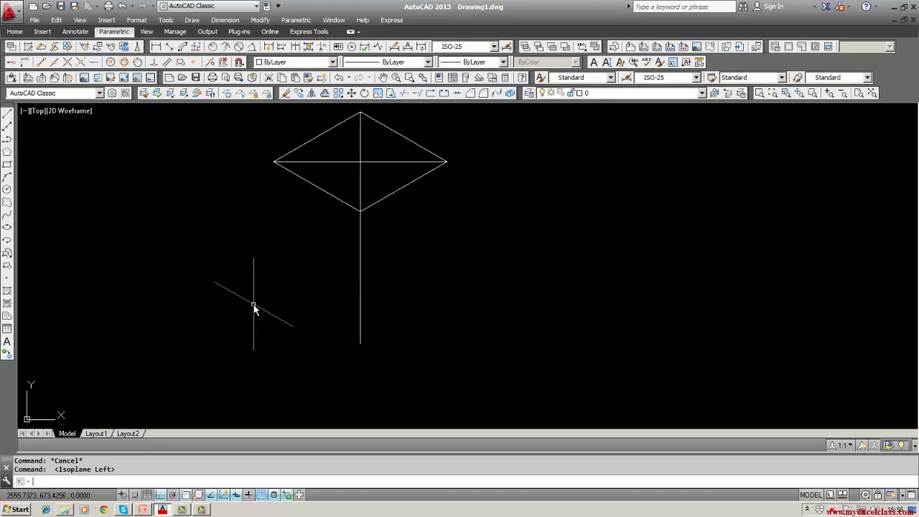
left_click(249, 264)
key("Escape")
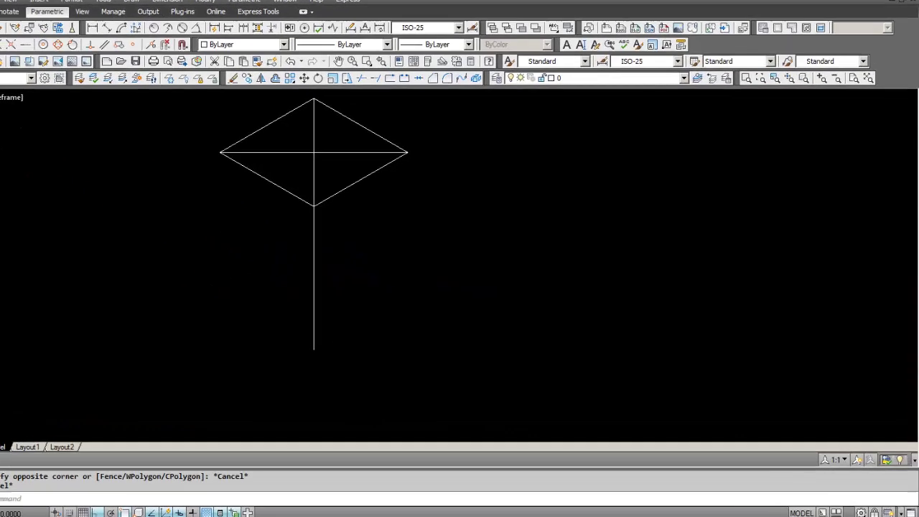
Draw two ortho guide lines at 30° and 330° starting left of the axis.
type("l")
key("Return")
left_click(68, 329)
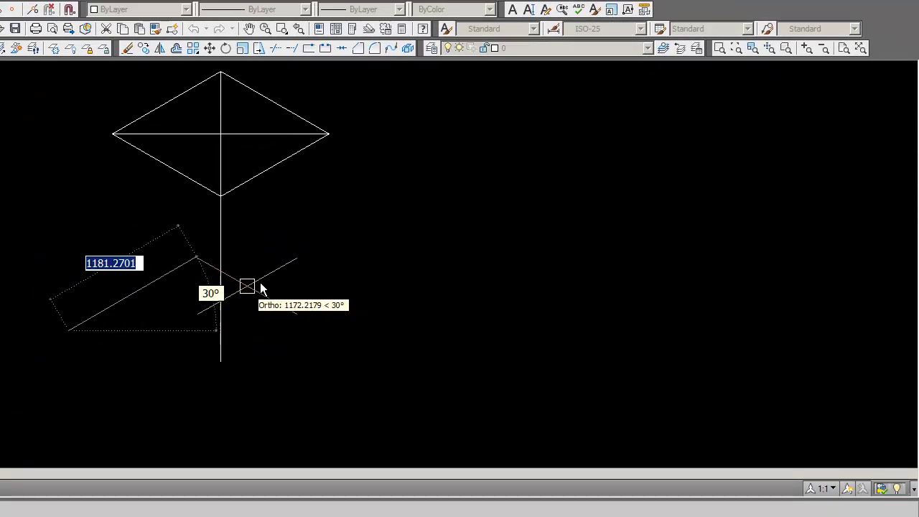
left_click(399, 215)
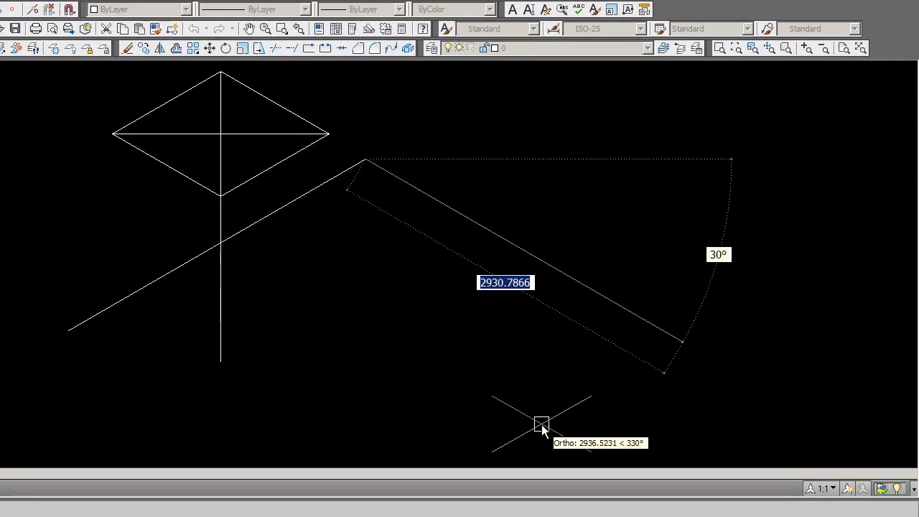
left_click(541, 424)
middle_click_drag(316, 385, 345, 287)
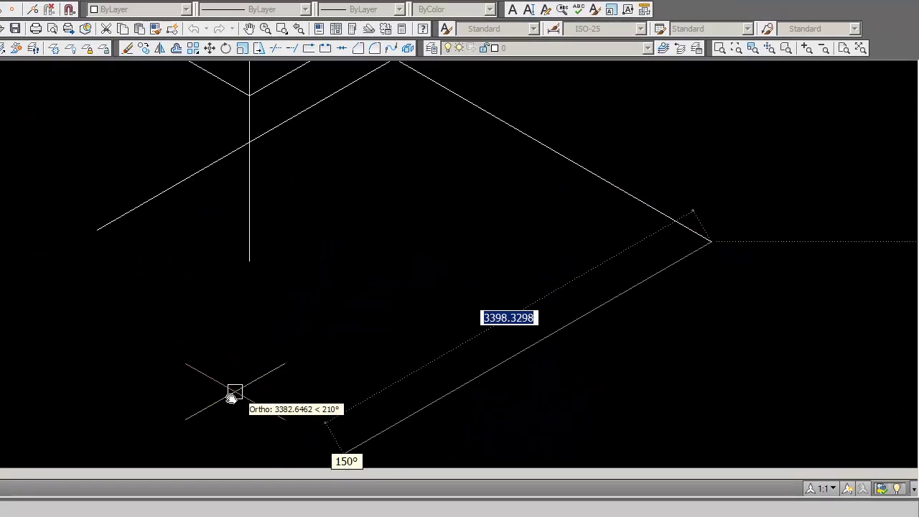
key("Escape")
middle_click_drag(459, 253, 440, 364)
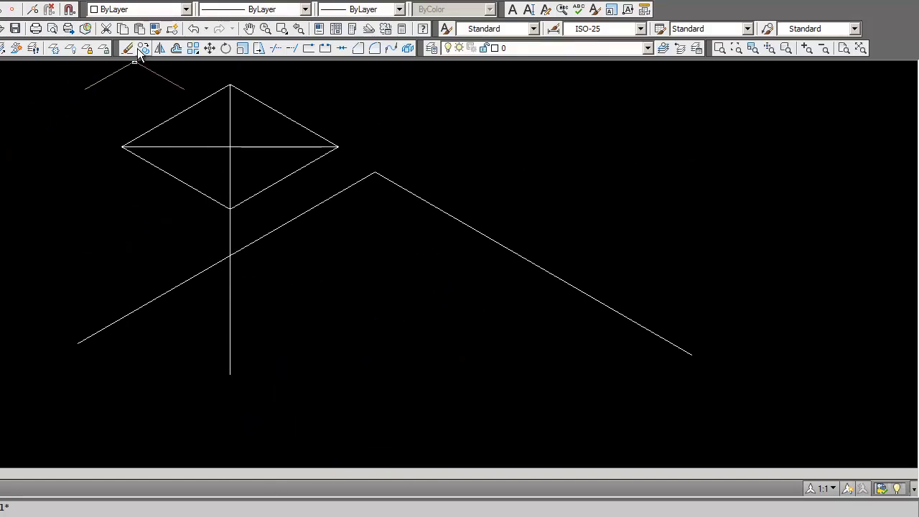
Erase the left slanted guide line.
left_click(133, 51)
left_click(487, 172)
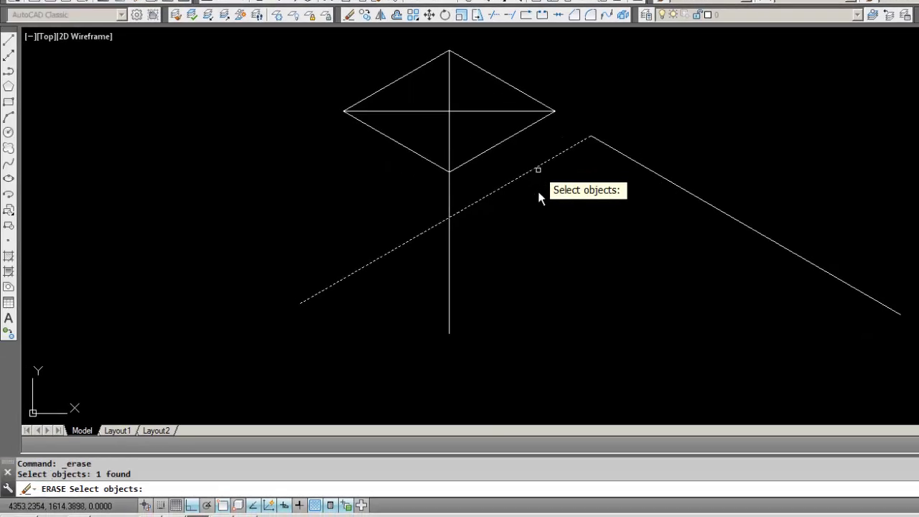
key("Return")
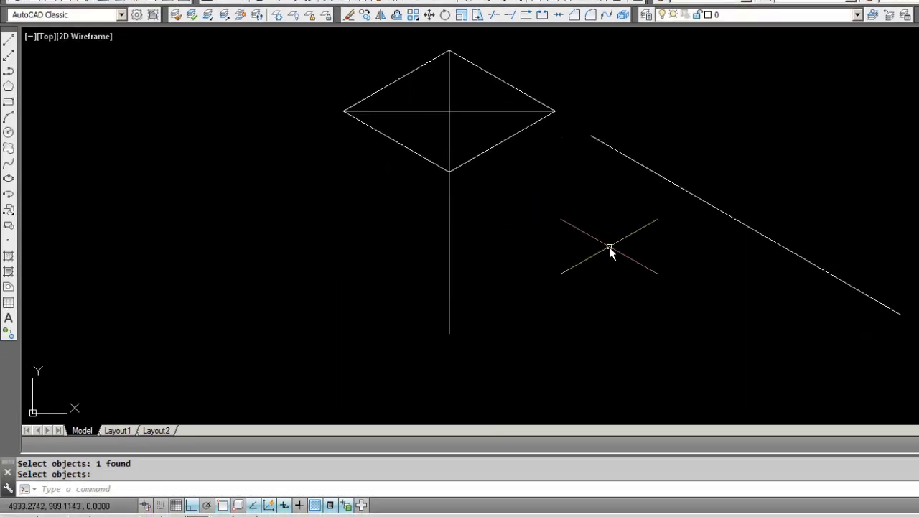
key("Return")
key("Return")
Erase the right slanted guide line and start a new line below-left of the rhombus with length 200.
left_click(676, 190)
key("Return")
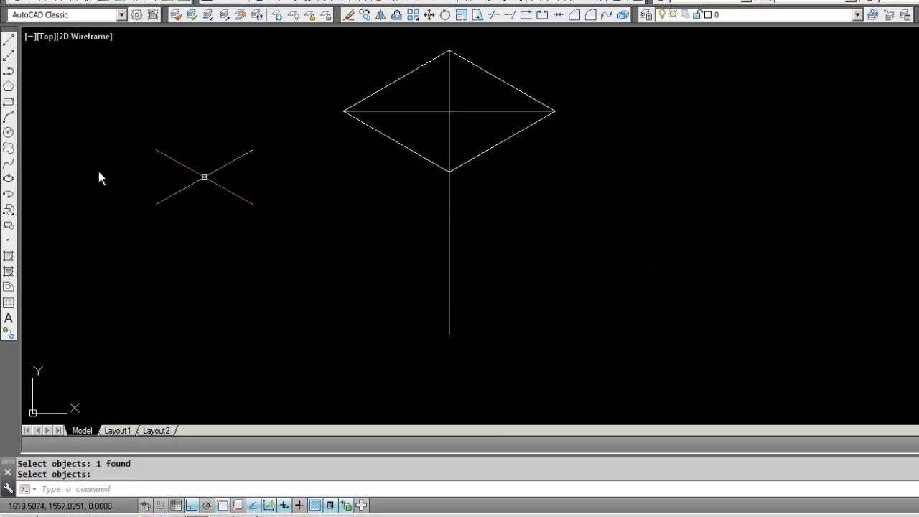
left_click(9, 41)
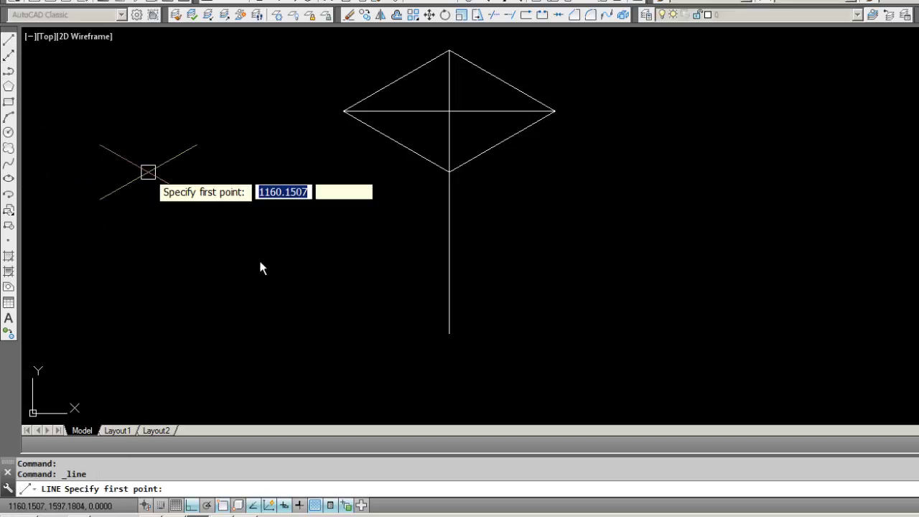
left_click(283, 306)
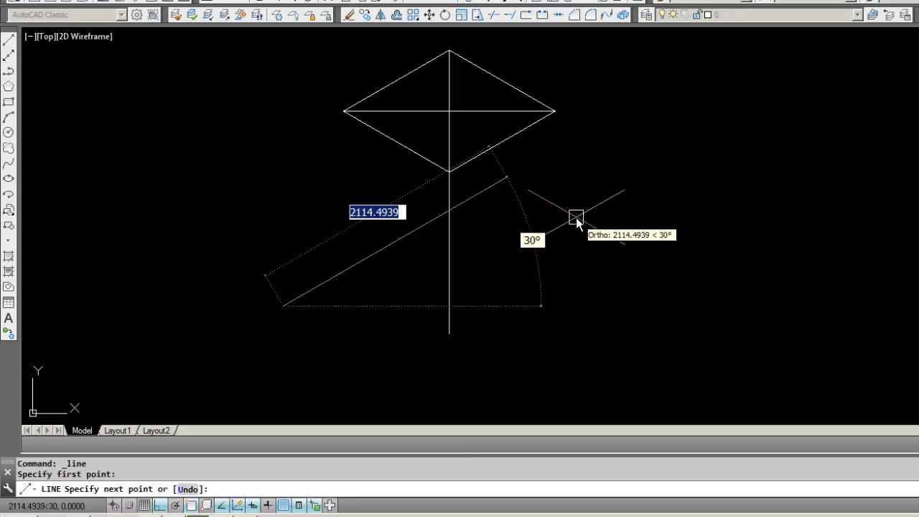
type("200")
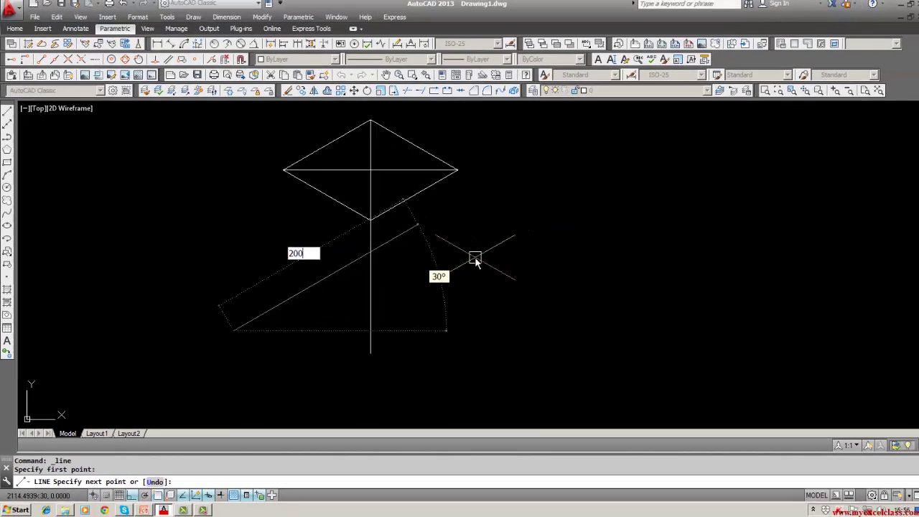
key("Return")
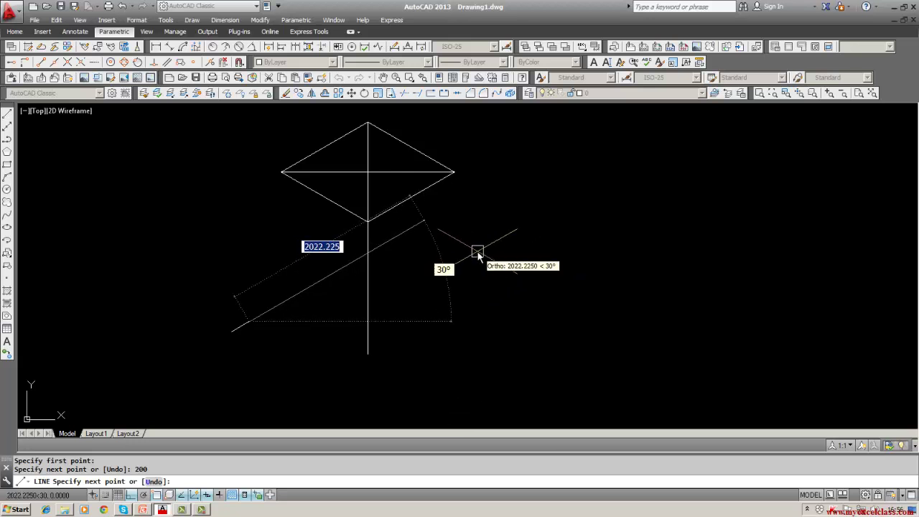
Draw the base rhombus sides, each 2000 long, at 30°, 330°, then lower-right and lower-left.
type("2000")
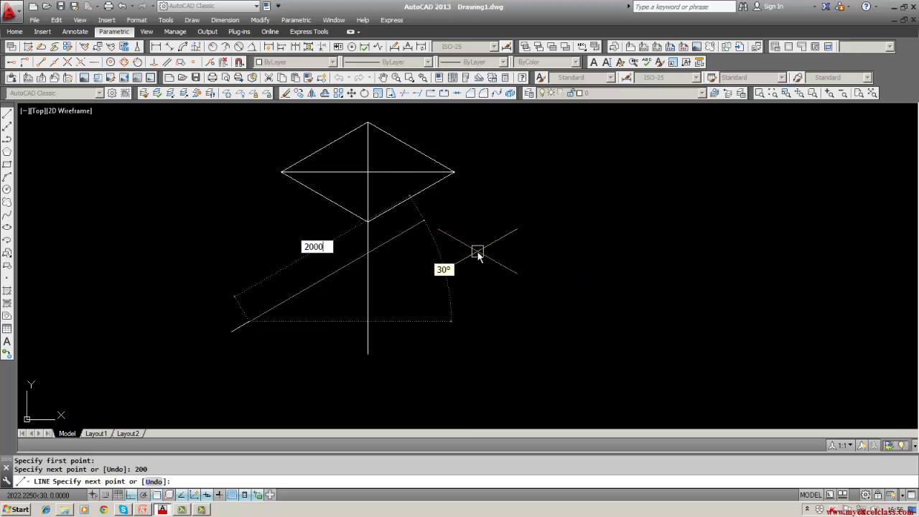
key("Return")
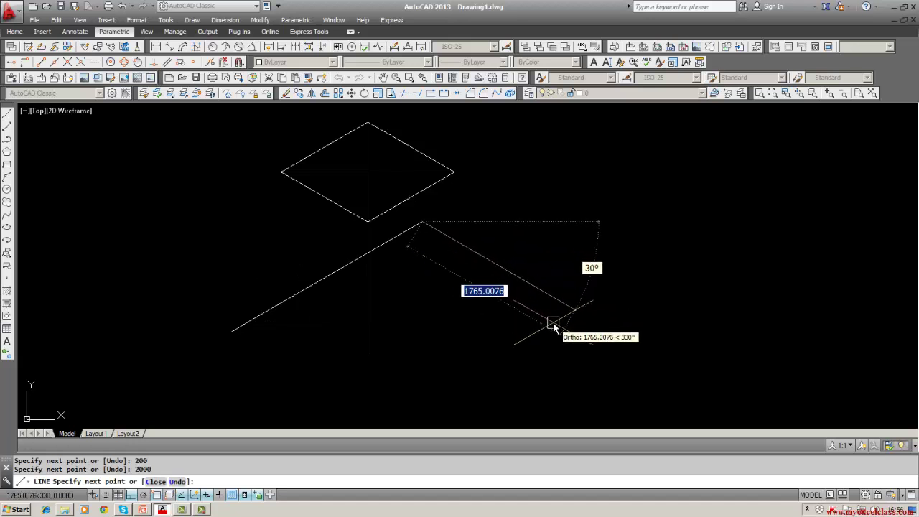
type("2000")
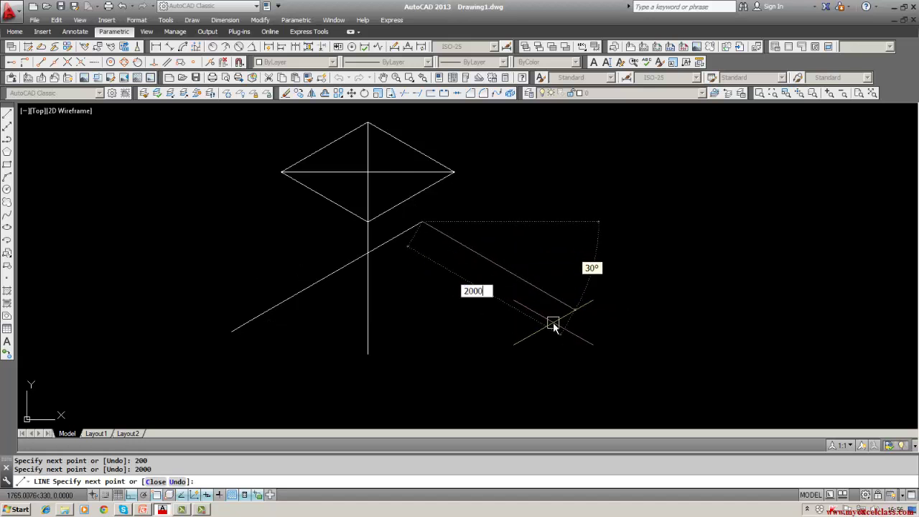
key("Return")
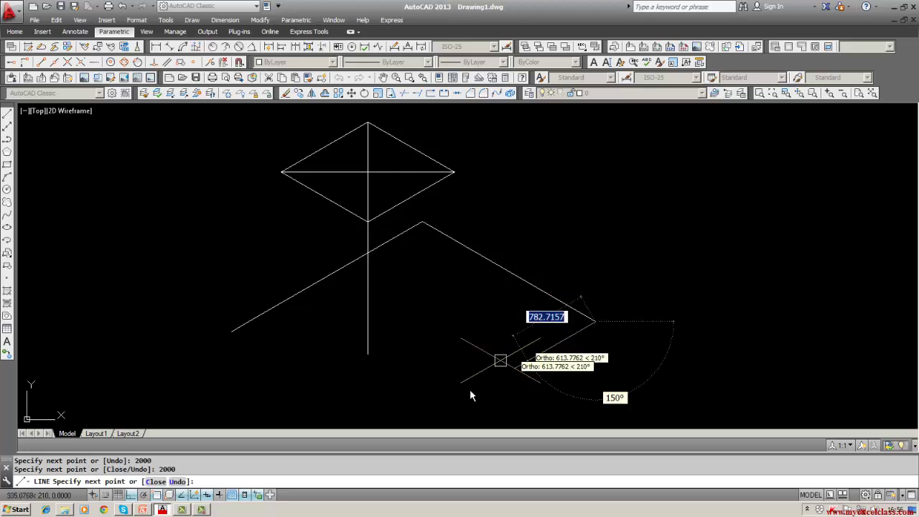
middle_click_drag(455, 388, 458, 316)
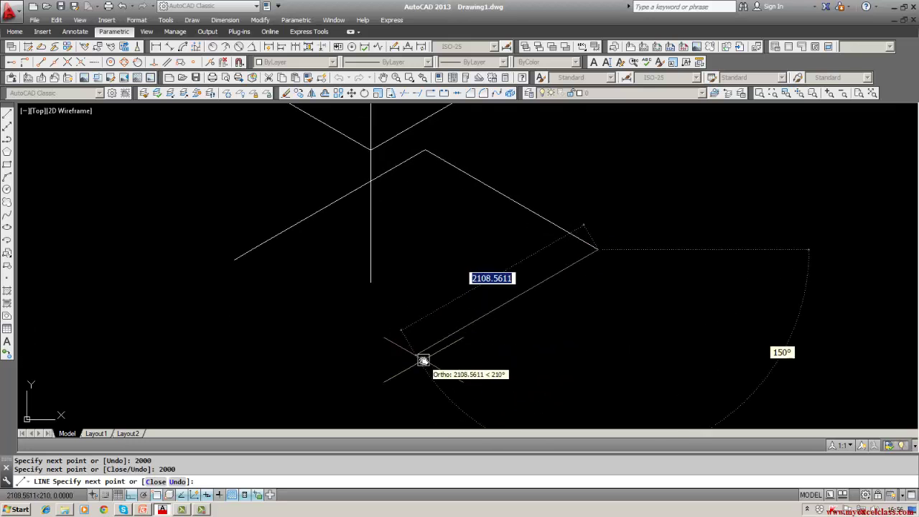
type("2000")
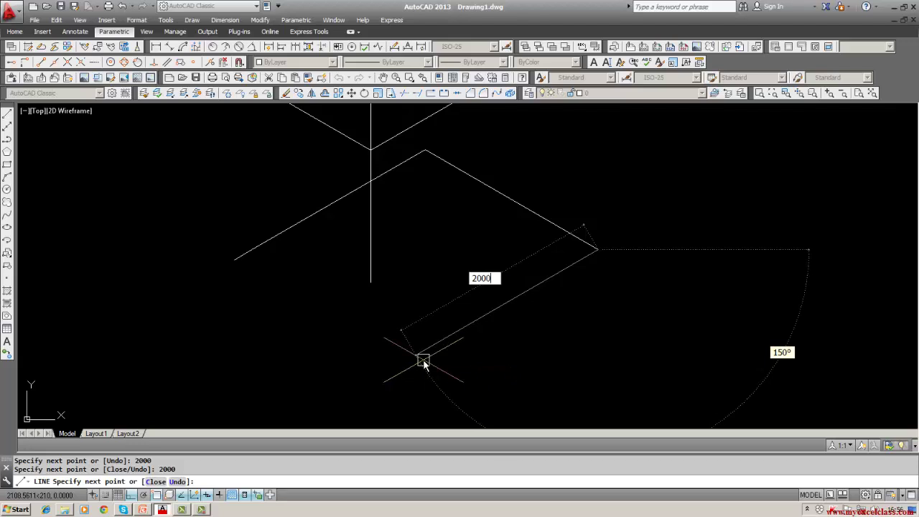
key("Return")
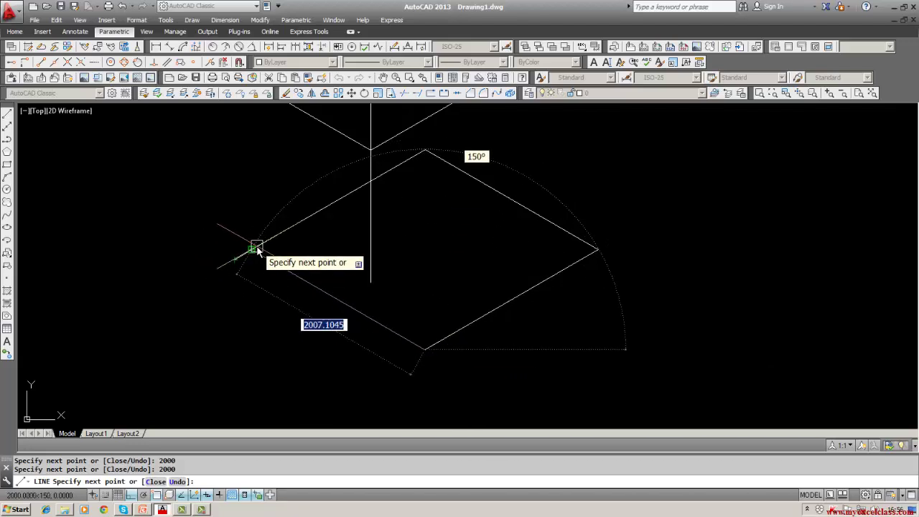
type("2000")
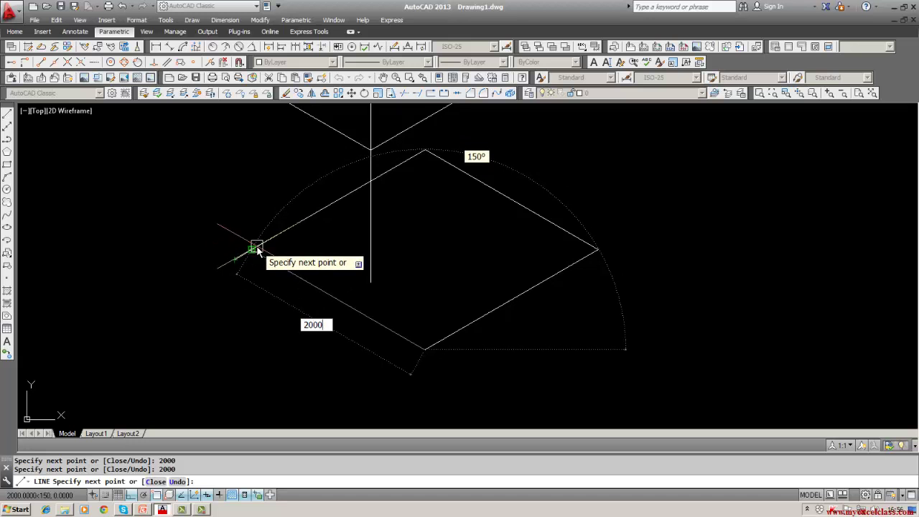
key("Return")
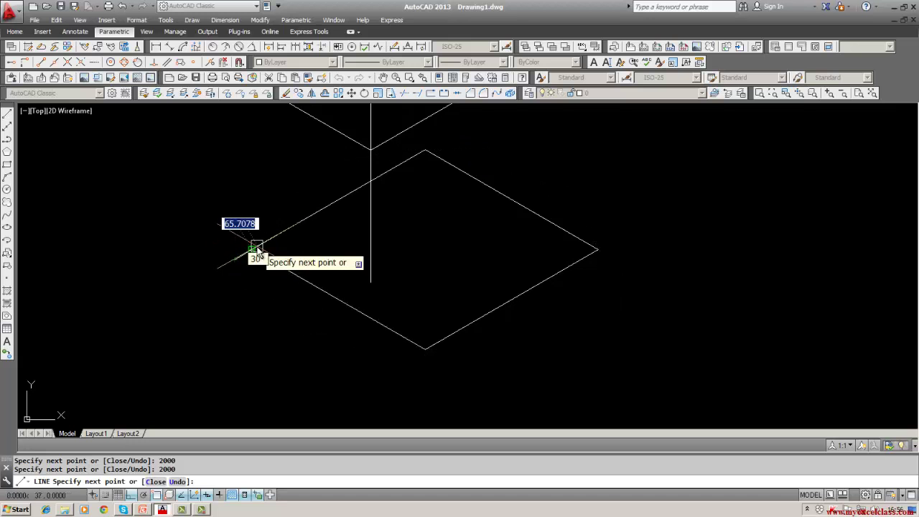
Try trimming at the lower-left edge and stretching its endpoint, cancelling both attempts.
key("Escape")
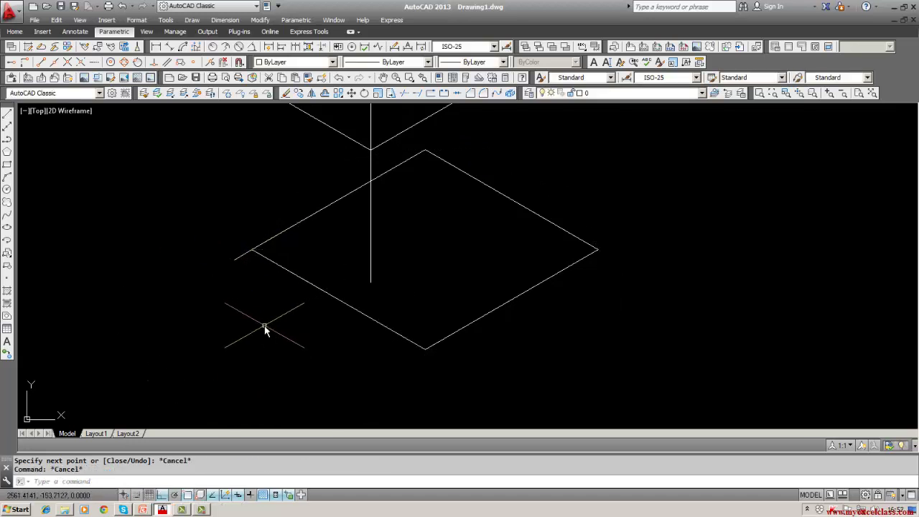
type("TR")
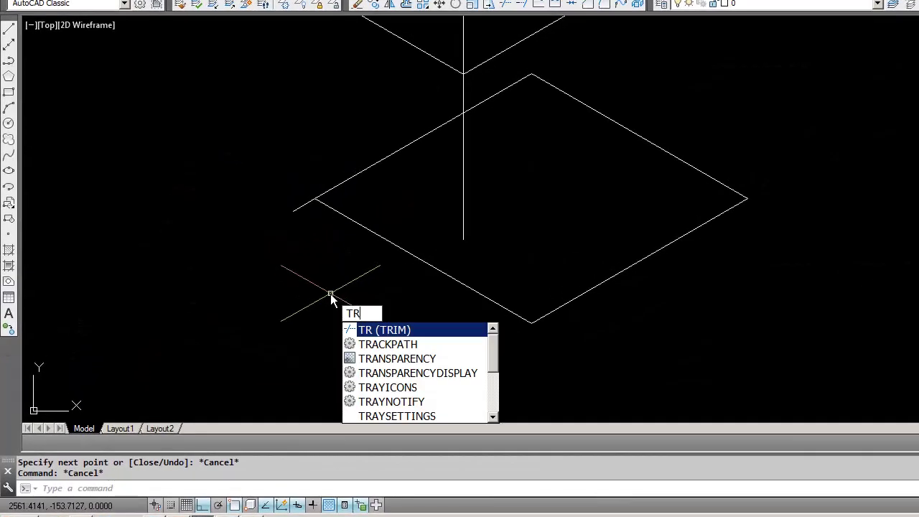
type("Im")
key("Return")
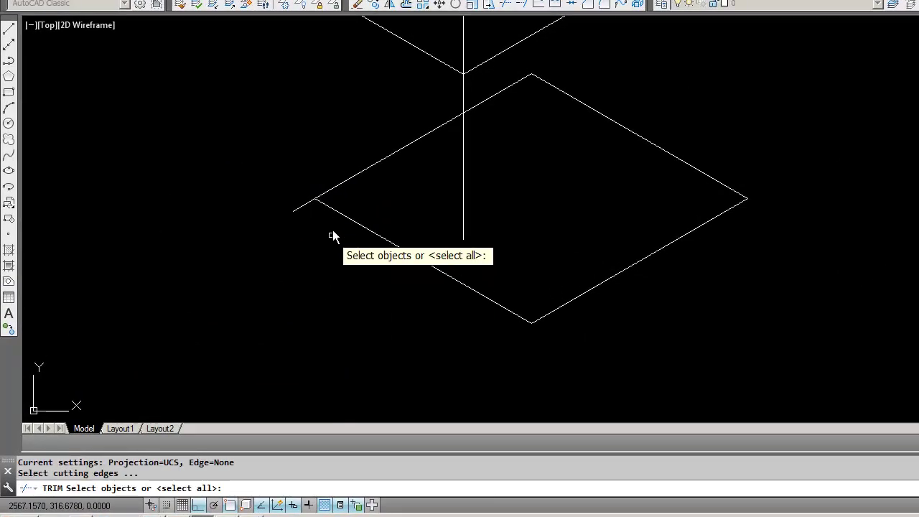
left_click(335, 209)
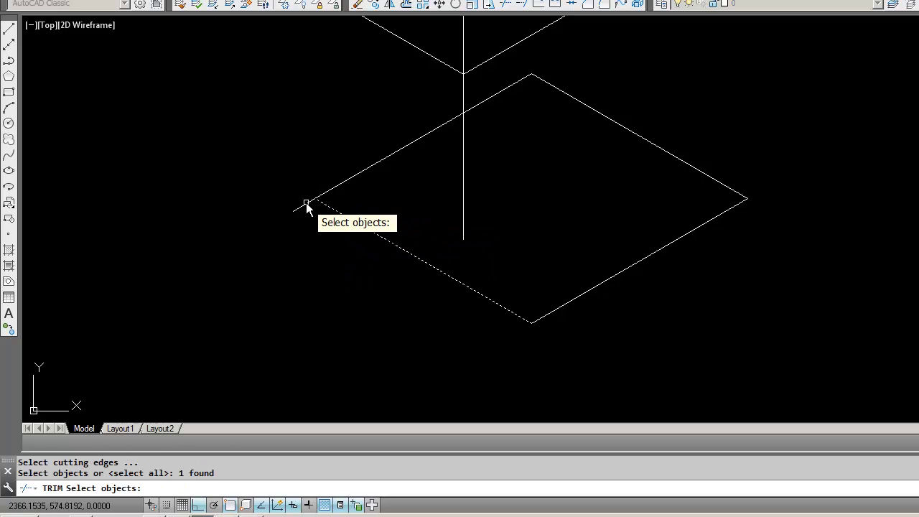
key("Return")
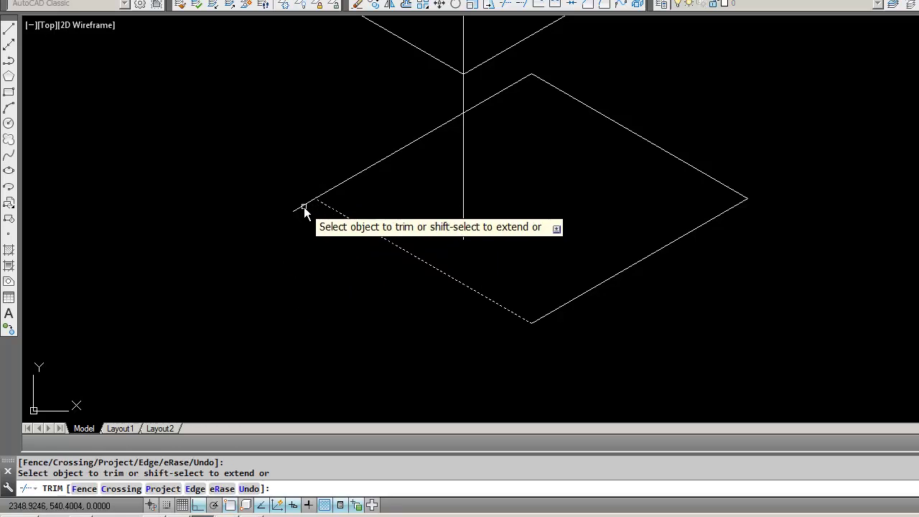
key("Escape")
left_click(330, 208)
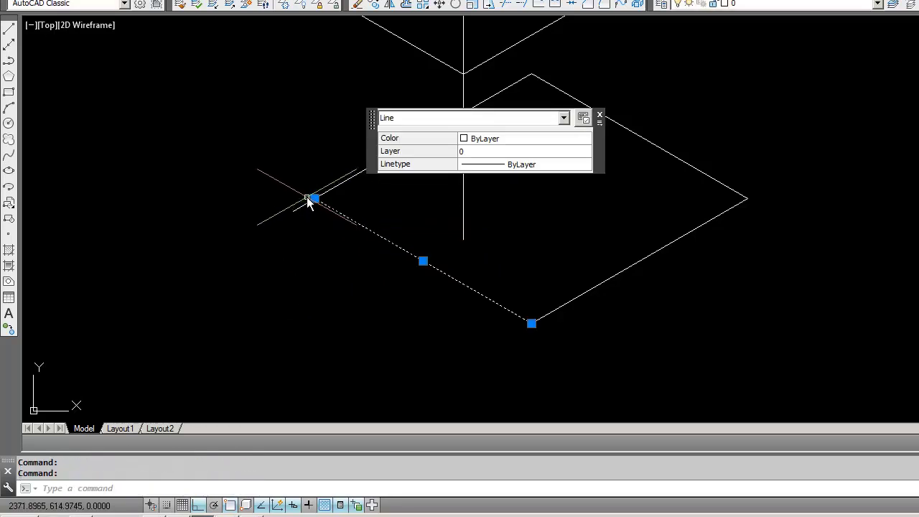
left_click(314, 198)
left_click(274, 175)
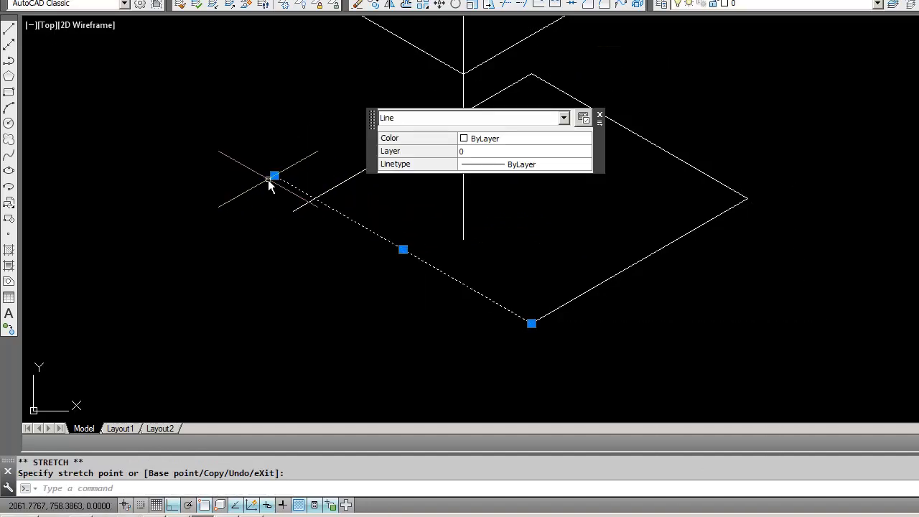
key("Escape")
Abandon a second trim and erase the short stub at the rhombus's left corner.
type("t")
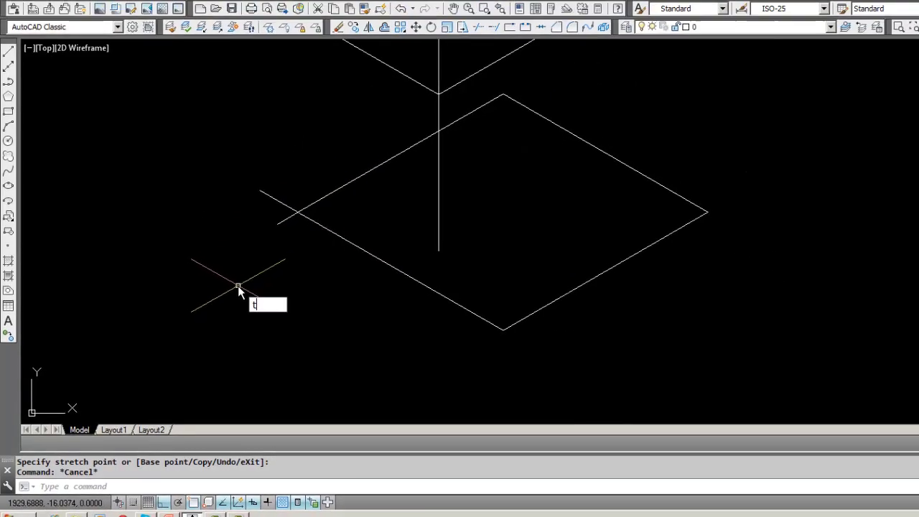
type("s orim")
key("Return")
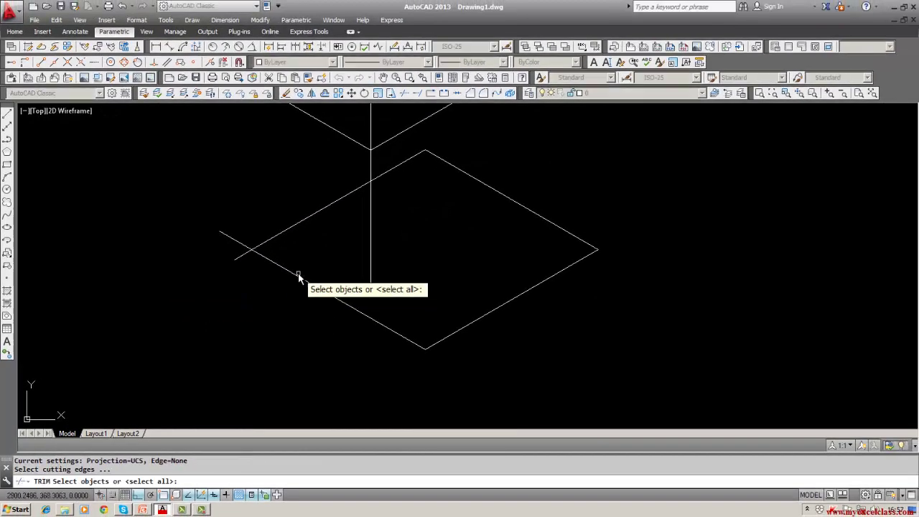
left_click(257, 249)
left_click(258, 248)
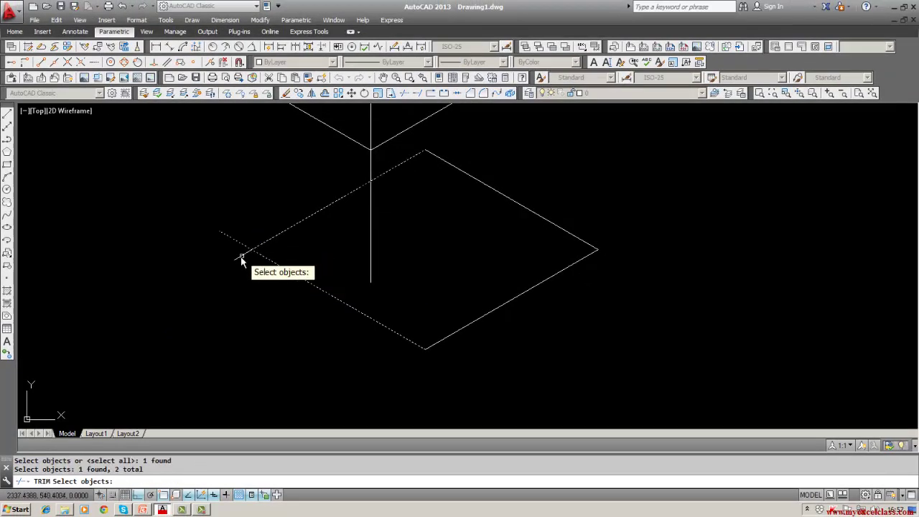
key("Escape")
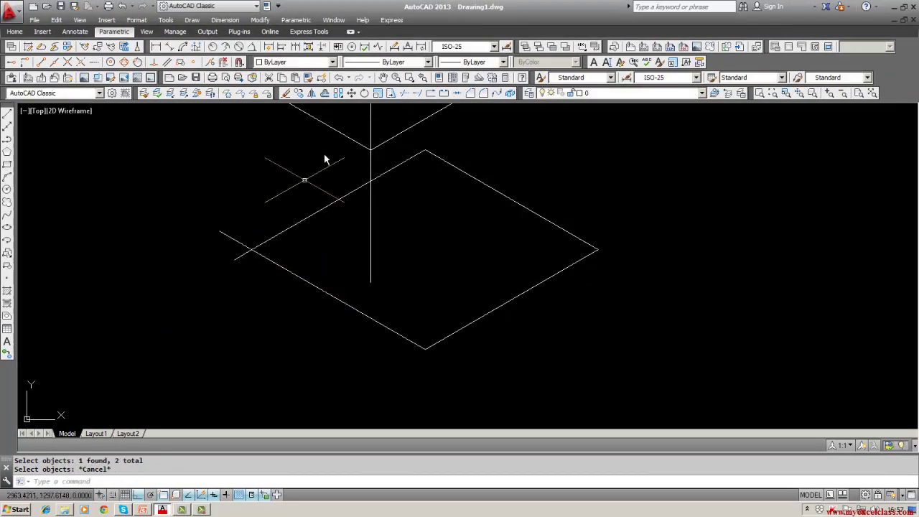
left_click(285, 93)
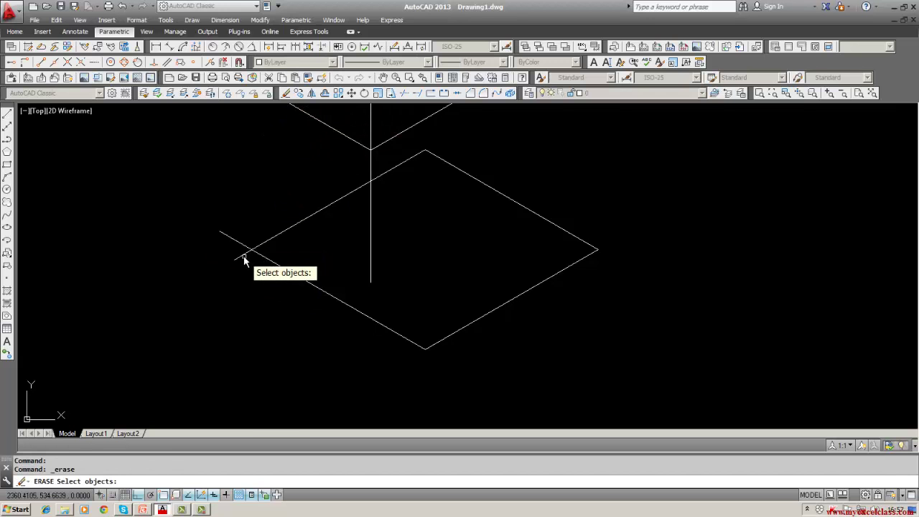
left_click(244, 255)
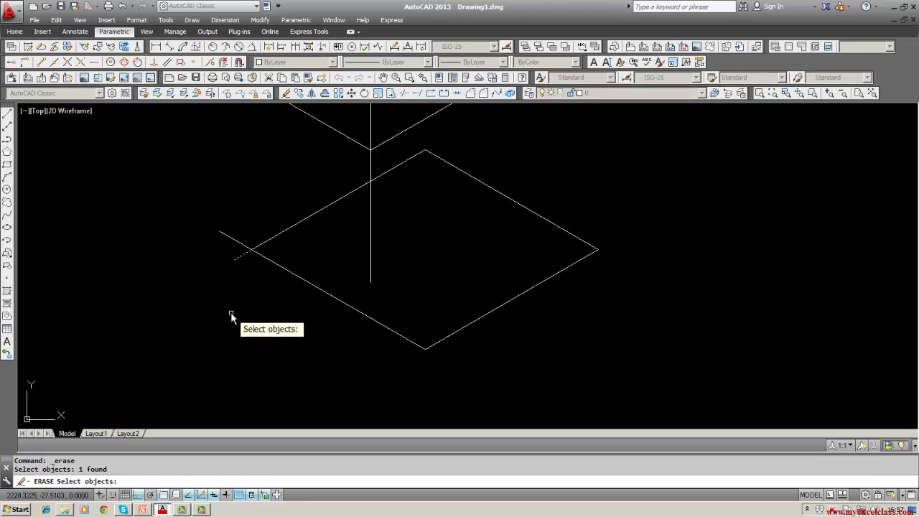
key("Return")
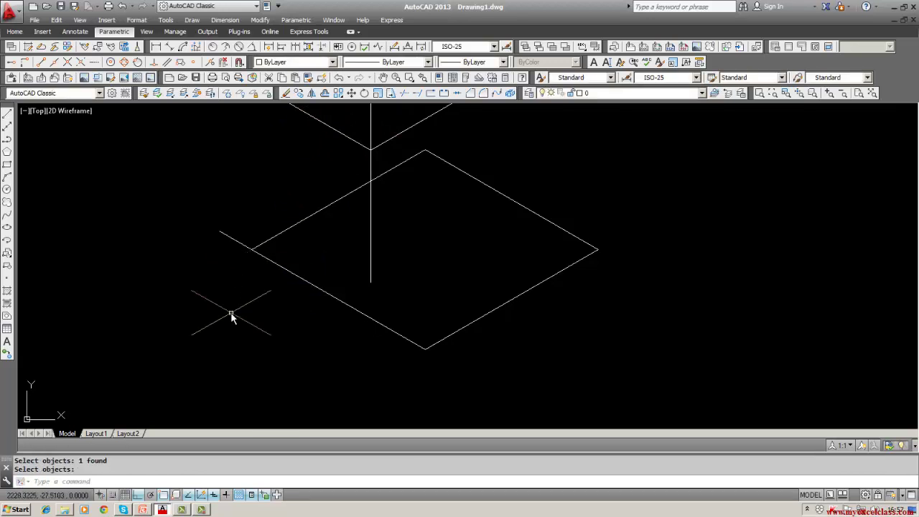
type("ist")
key("Return")
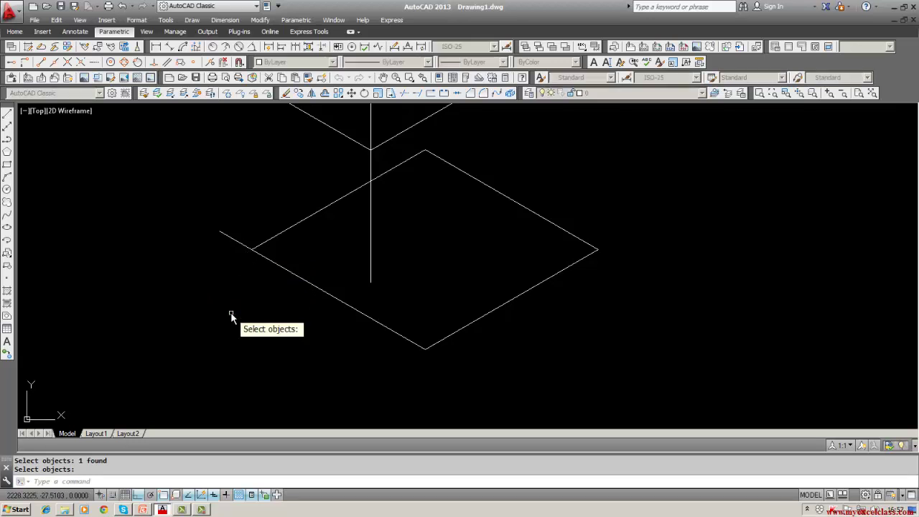
left_click(336, 301)
key("Return")
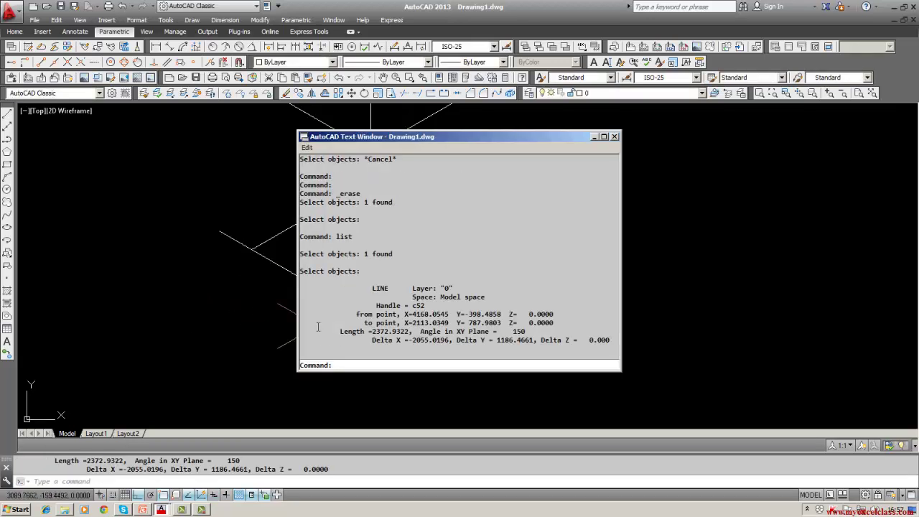
left_click(614, 136)
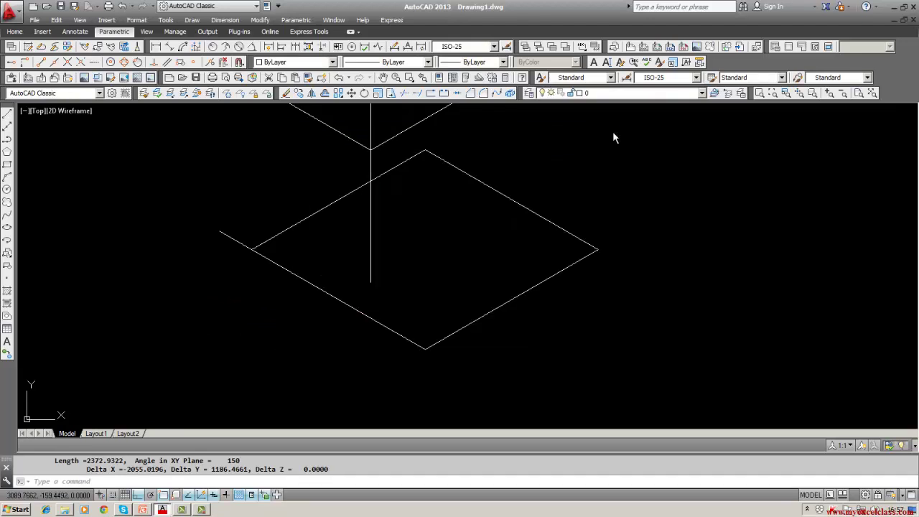
left_click(613, 131)
key("Escape")
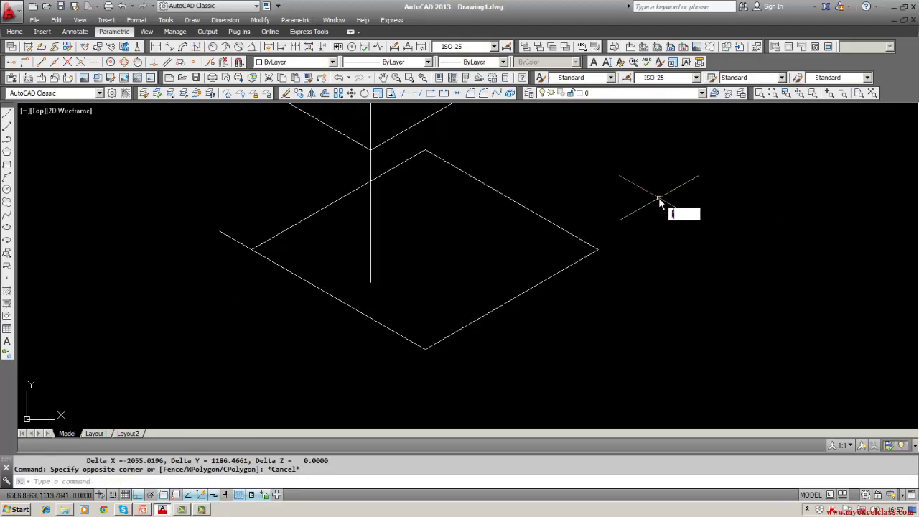
type("ist")
key("Return")
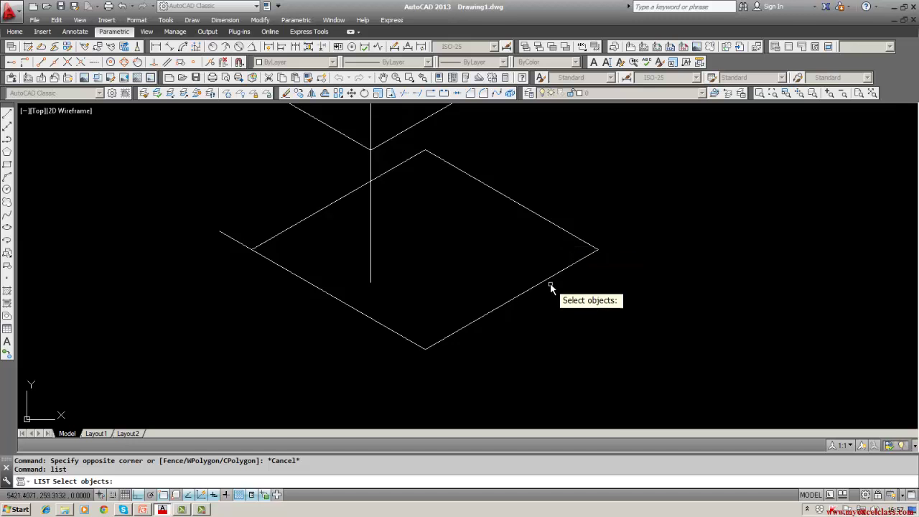
left_click(550, 284)
key("Return")
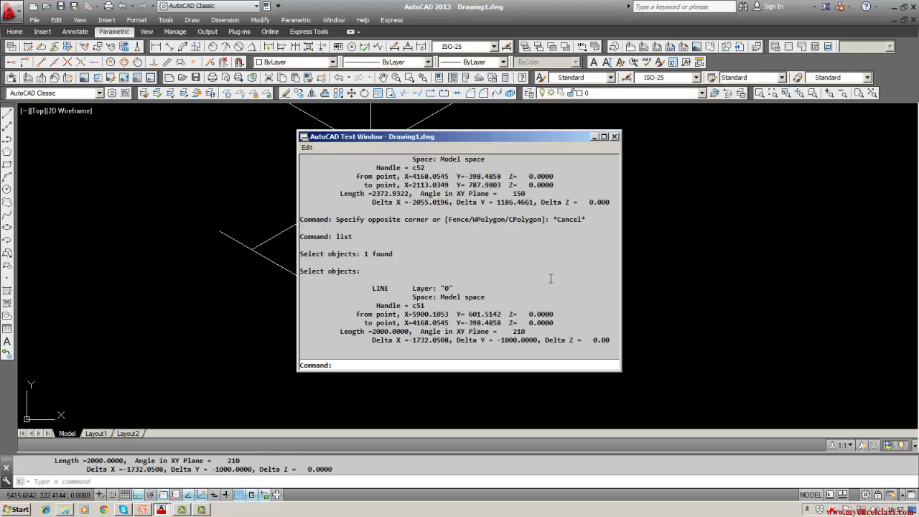
key("Escape")
left_click(615, 137)
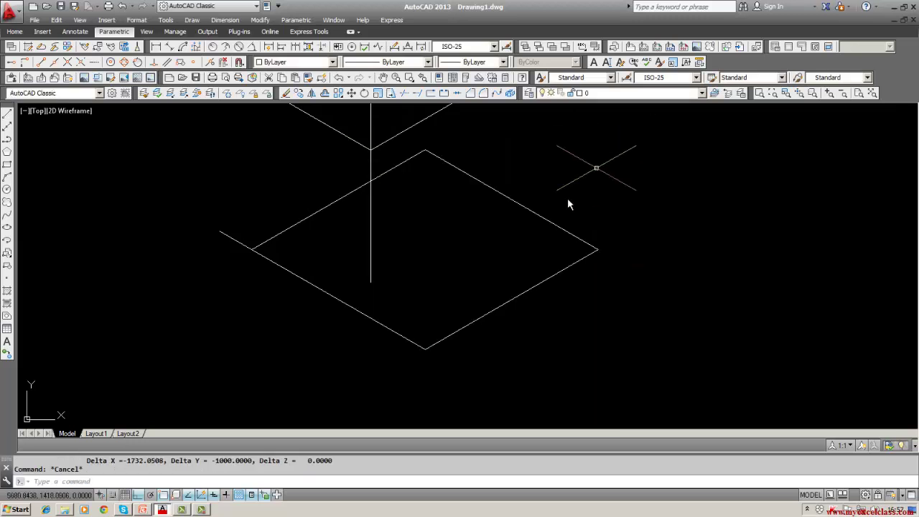
type("list")
key("Return")
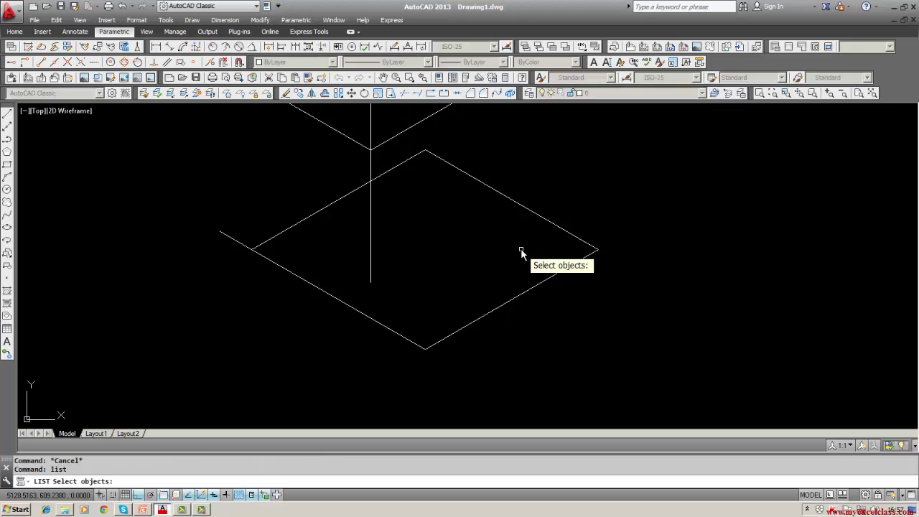
left_click(543, 218)
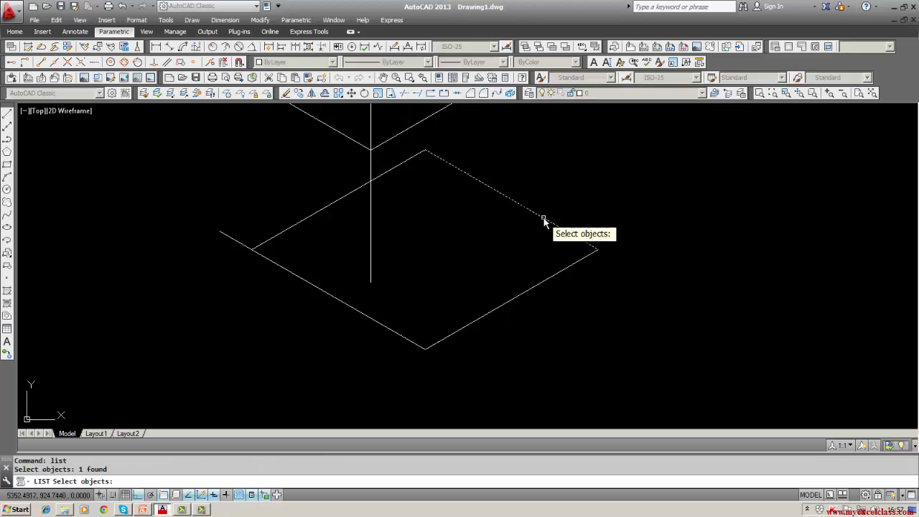
key("Return")
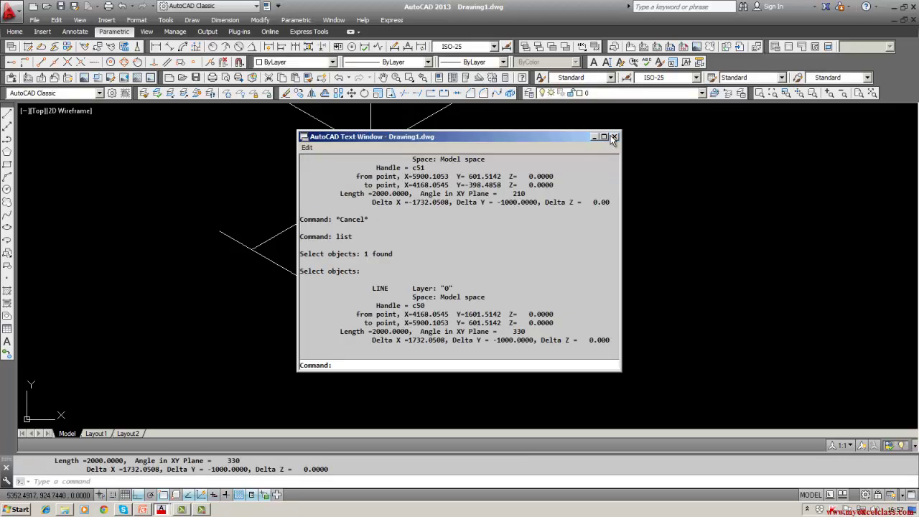
left_click(613, 137)
type("list")
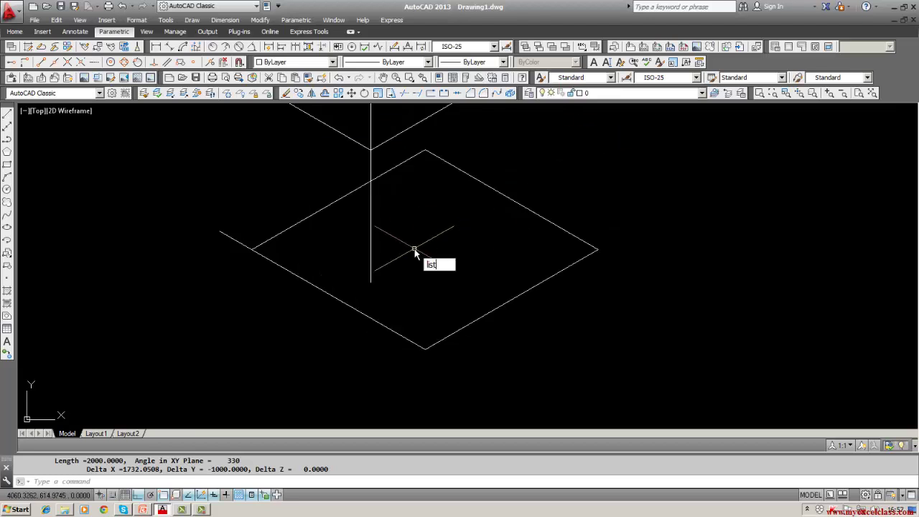
key("Return")
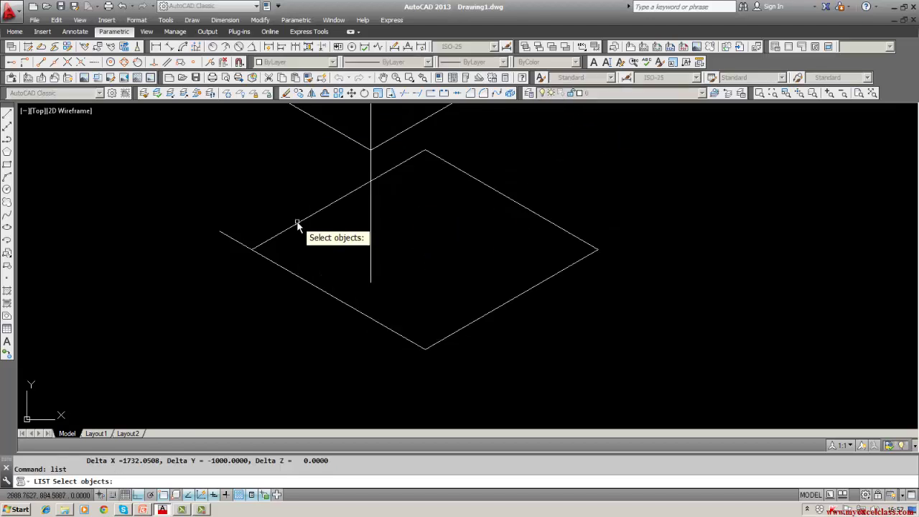
left_click(297, 224)
key("Return")
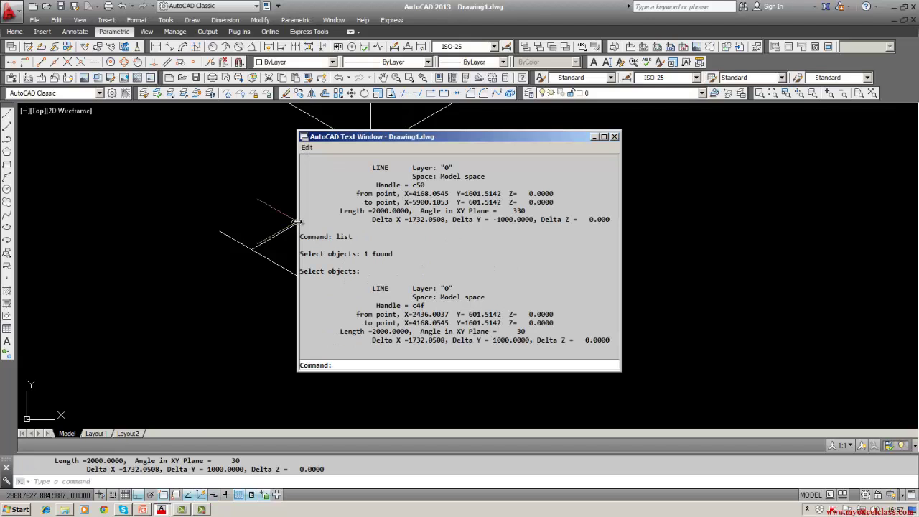
key("Escape")
key("Escape")
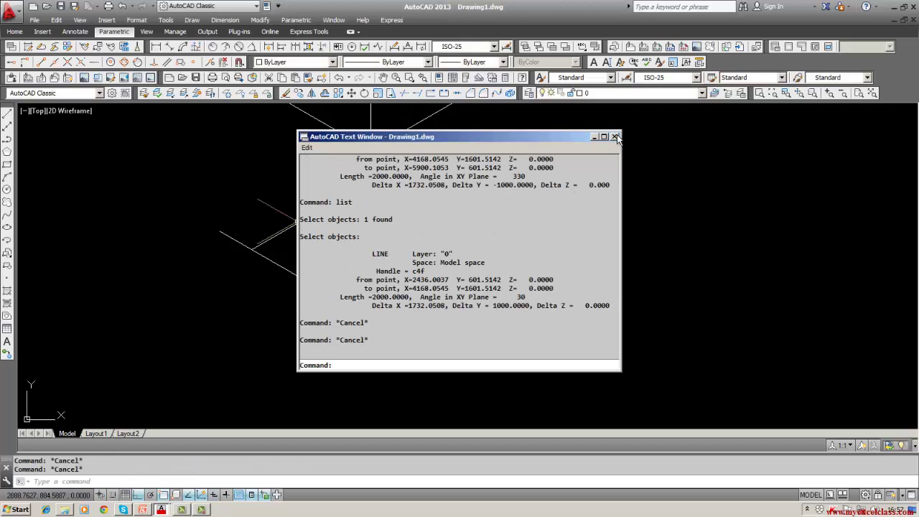
left_click(615, 136)
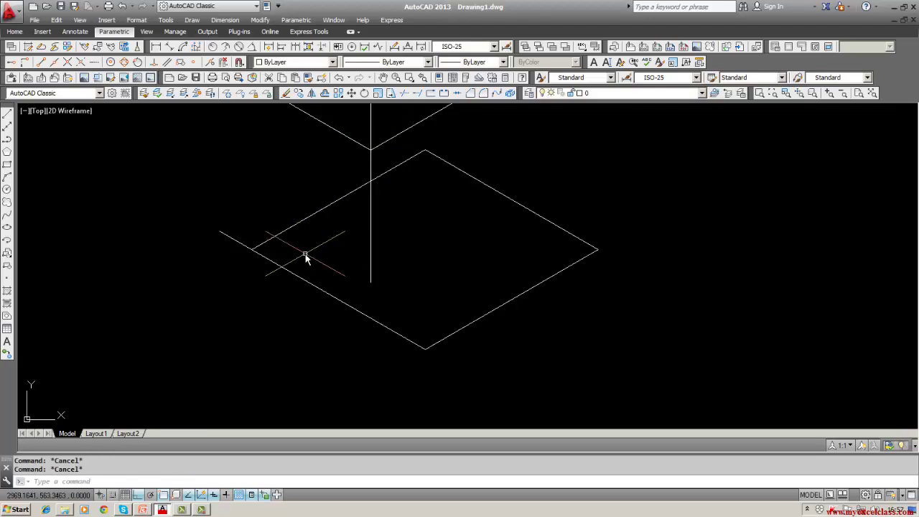
type("tr")
Attempt a trim using the rhombus's upper-left edge, then zoom out.
key("Return")
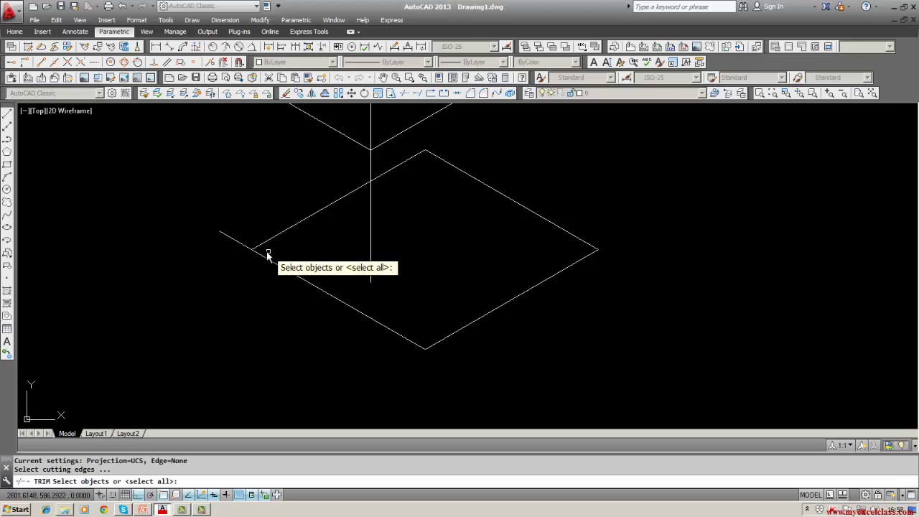
left_click(255, 247)
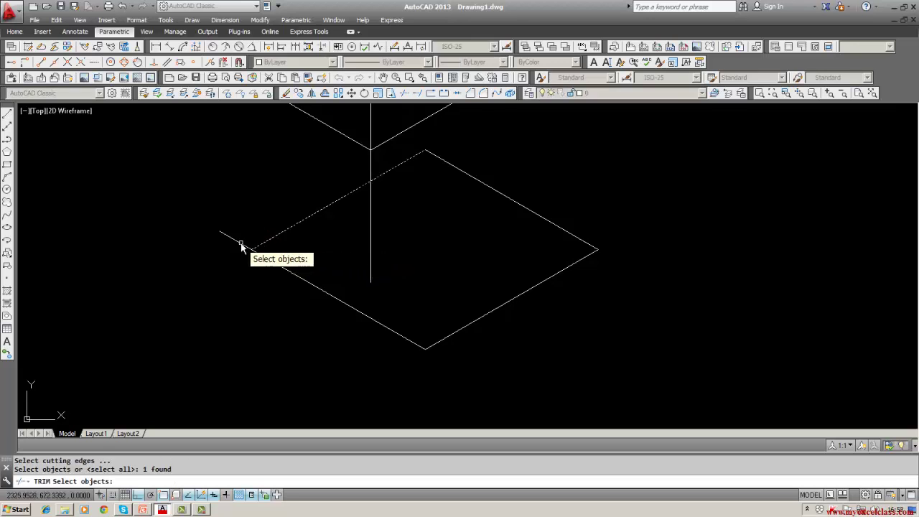
key("Return")
key("Return")
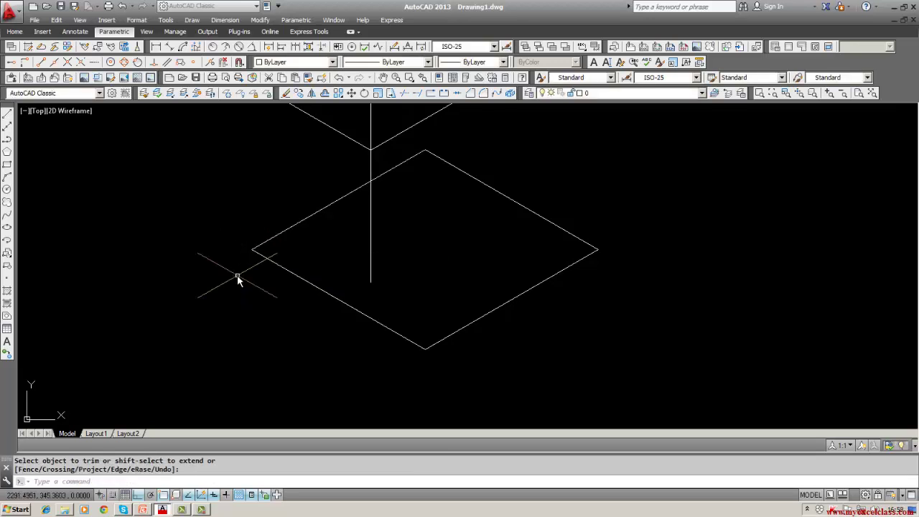
scroll(237, 275, "down", 2)
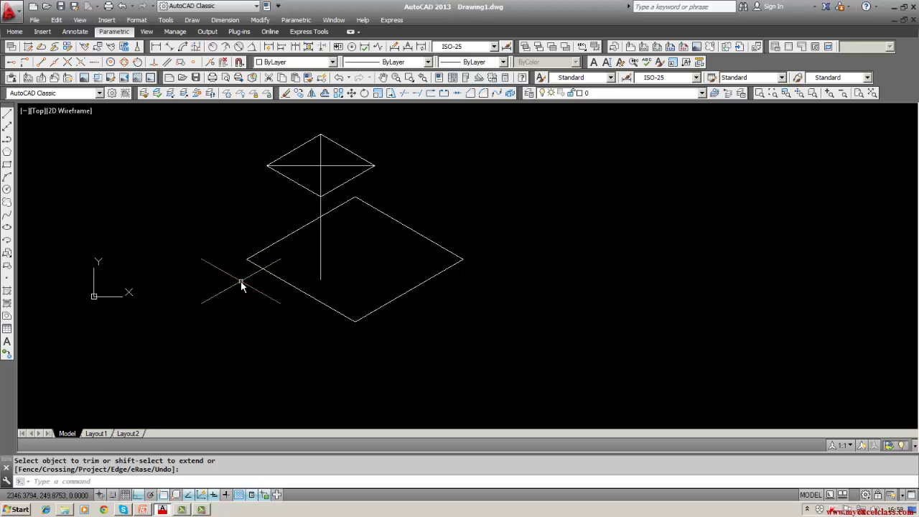
Draw the vertical diagonal from the large rhombus's top corner to its bottom corner.
type("l")
key("Return")
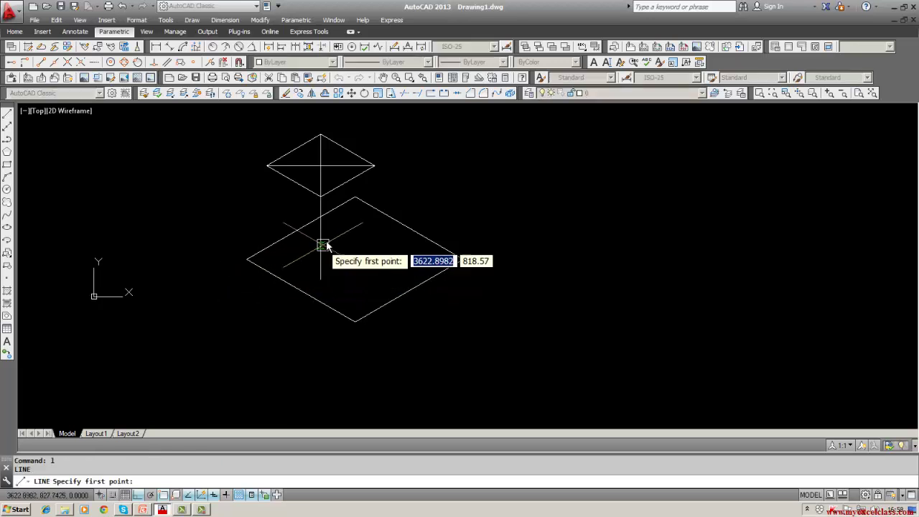
left_click(354, 198)
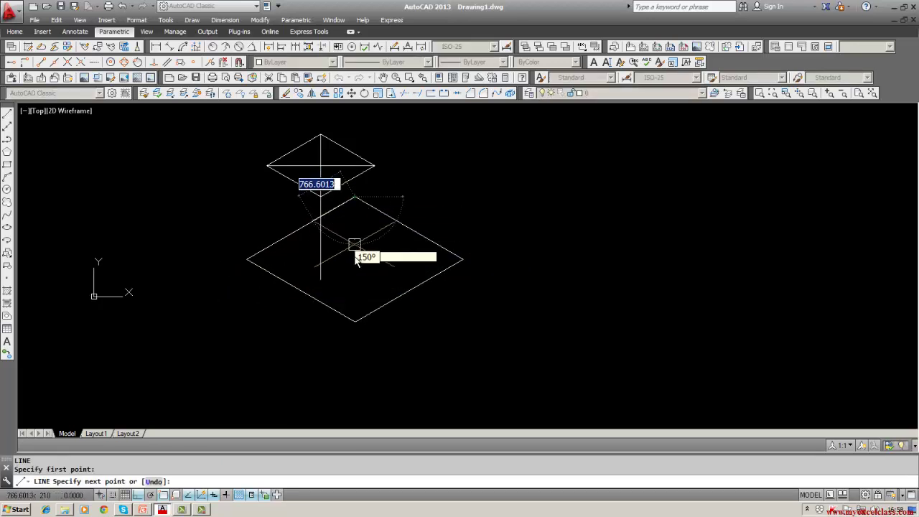
left_click(355, 321)
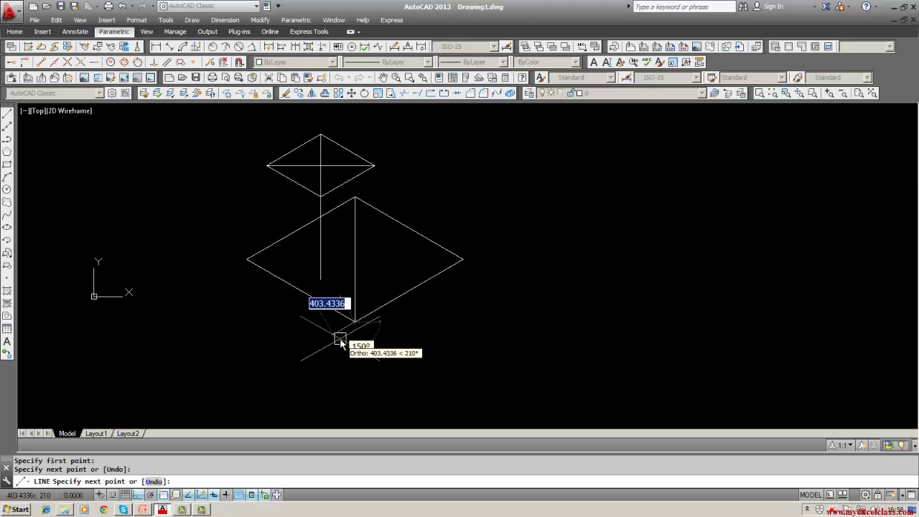
key("Escape")
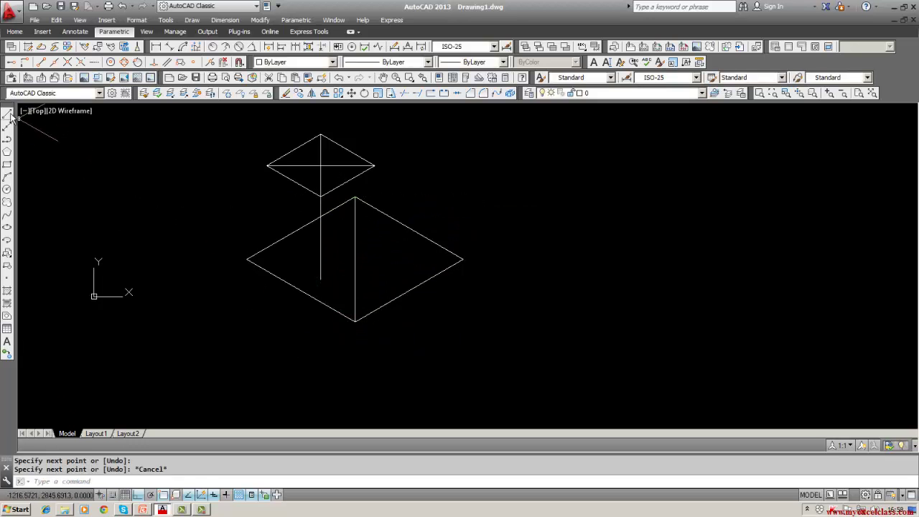
left_click(7, 114)
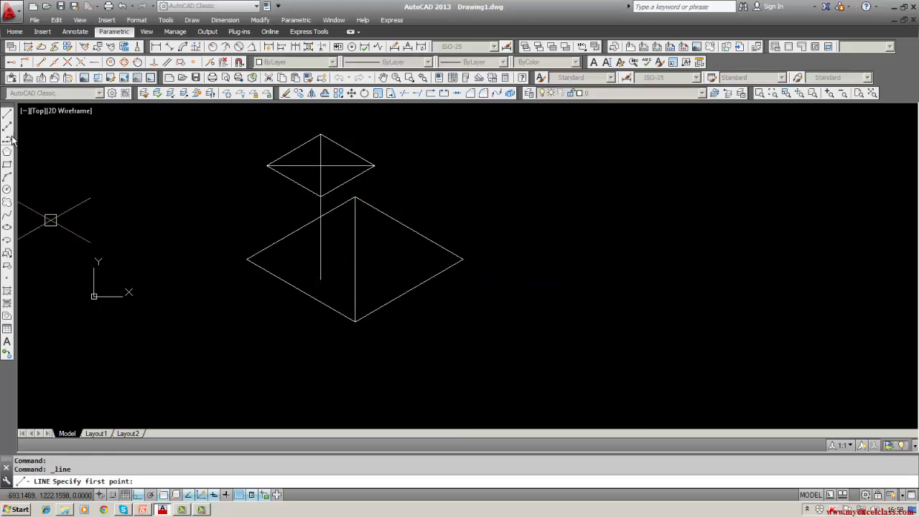
Add the 2000 horizontal diagonal, then move all six base lines along 210° under the small rhombus.
left_click(461, 260)
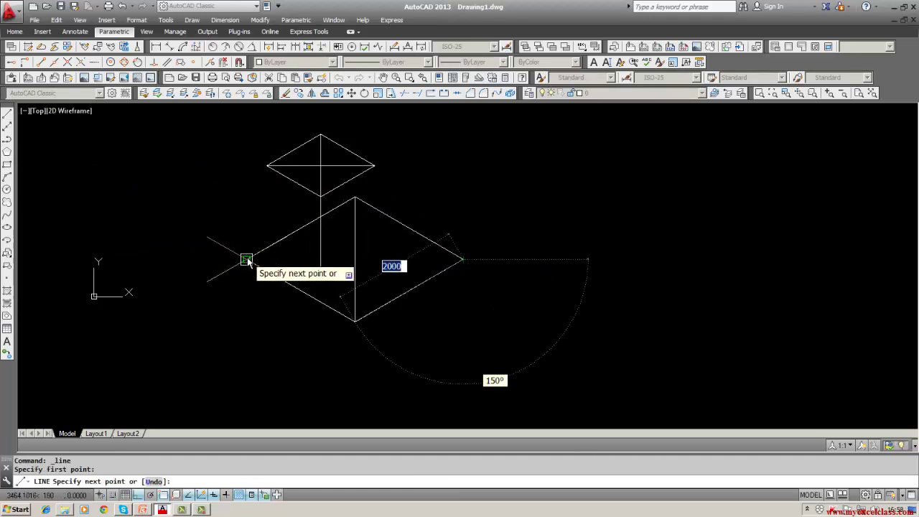
key("Escape")
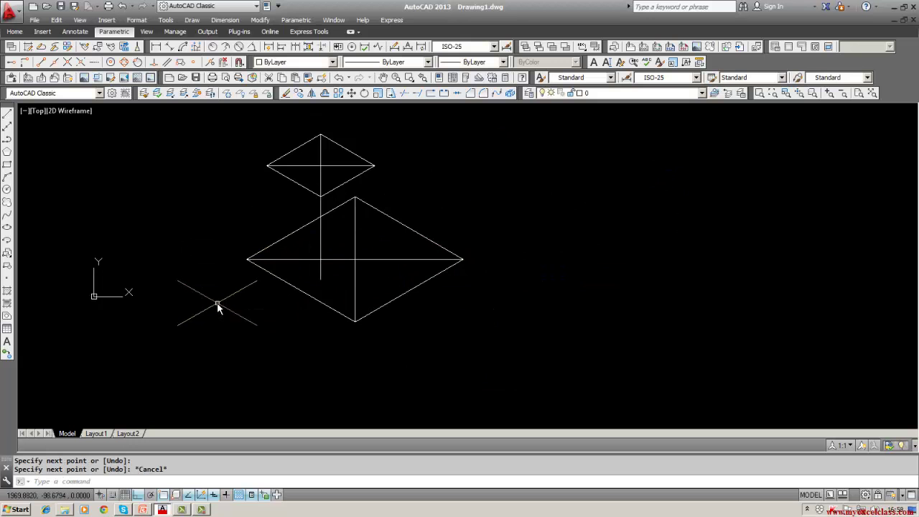
type("m")
key("Return")
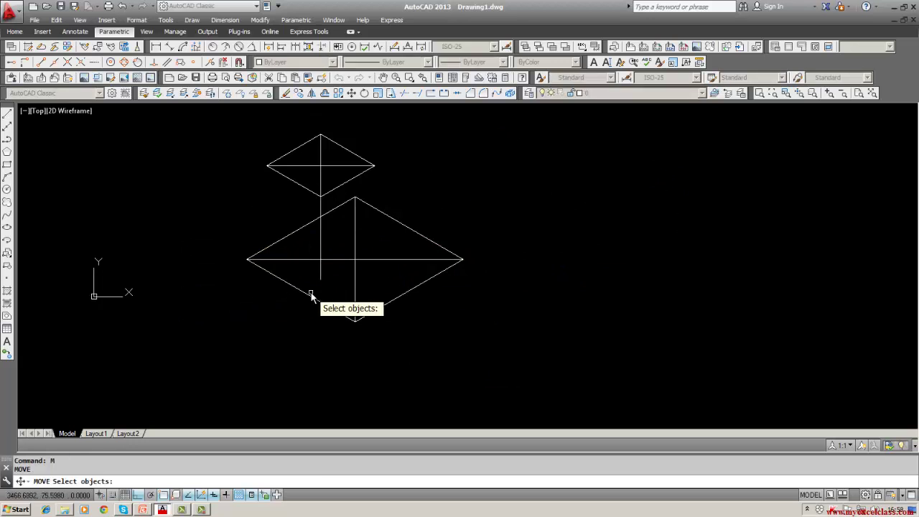
left_click(310, 296)
left_click(291, 234)
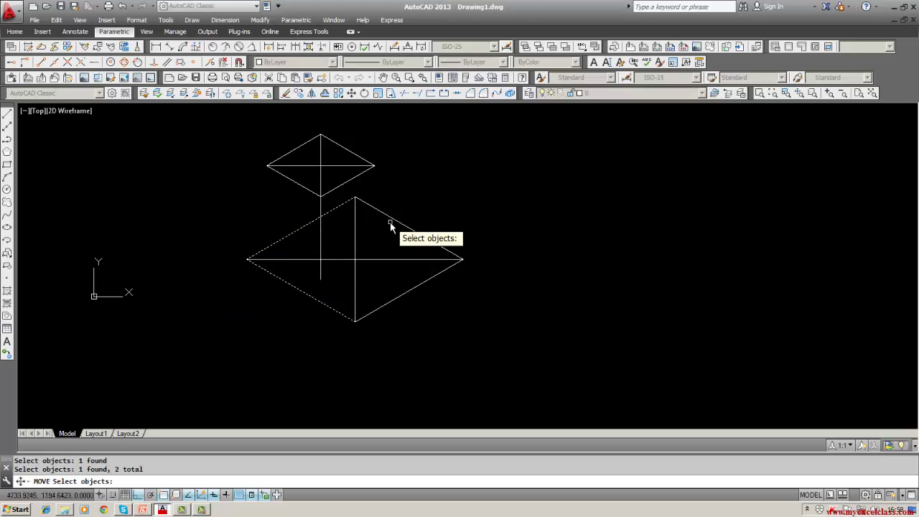
left_click(392, 223)
left_click(401, 295)
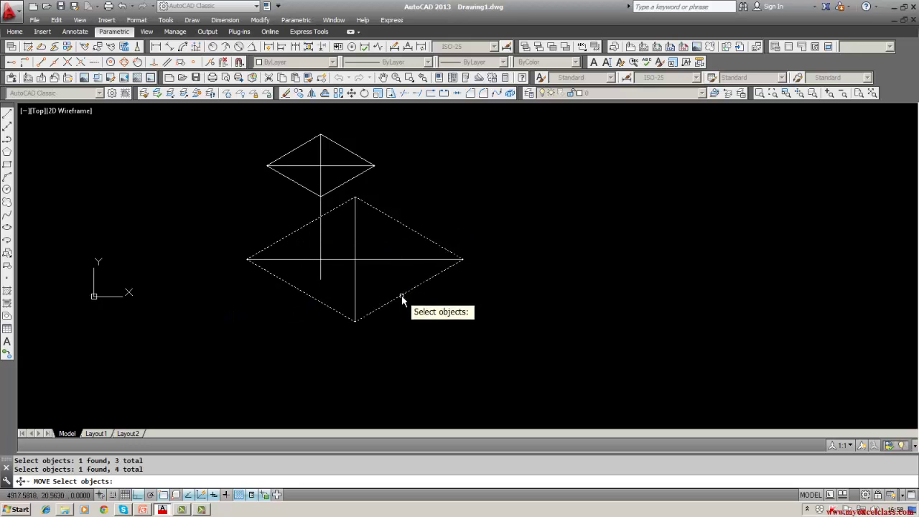
left_click(369, 259)
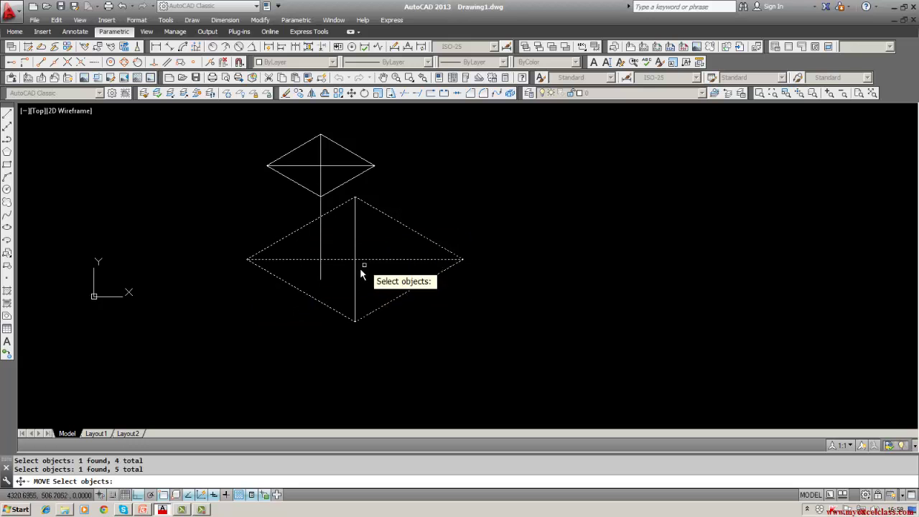
left_click(355, 273)
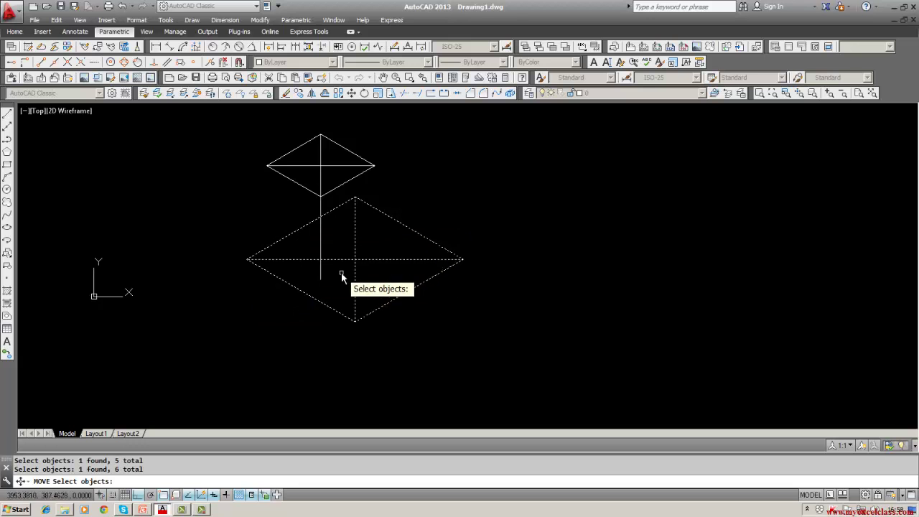
key("Return")
left_click(355, 259)
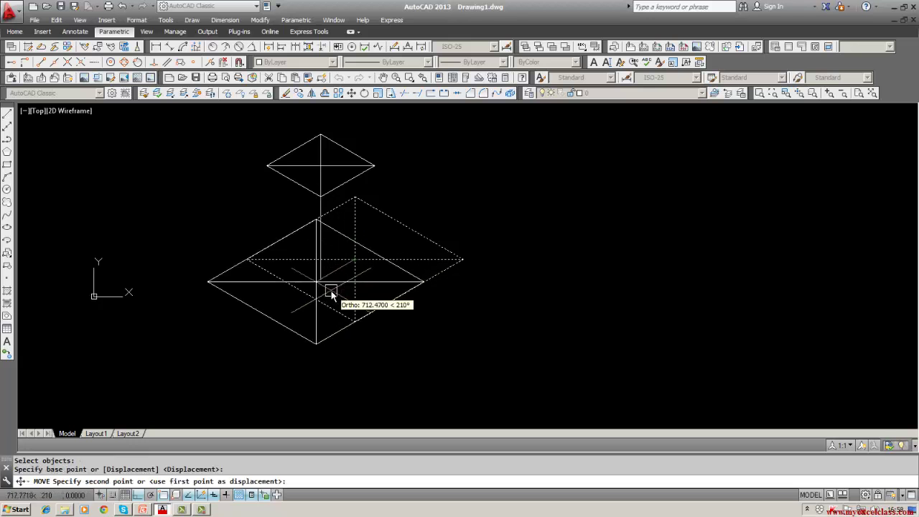
left_click(322, 279)
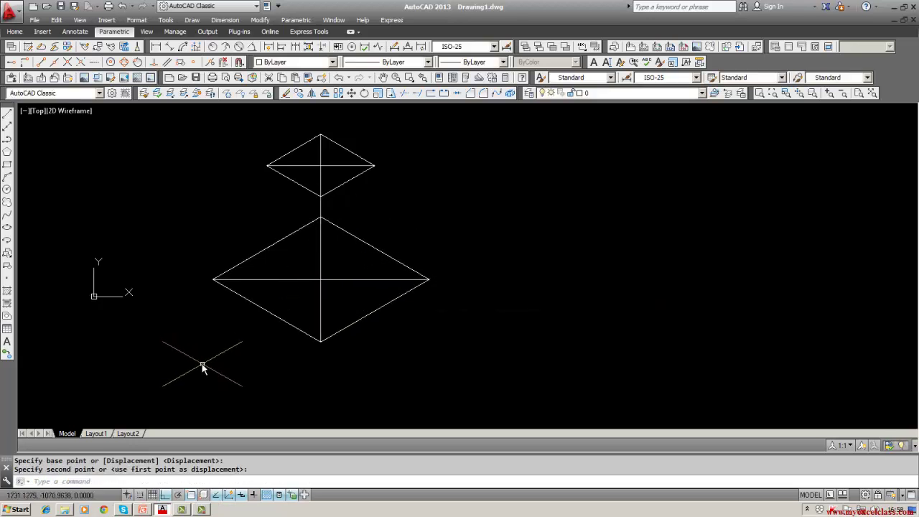
key("Escape")
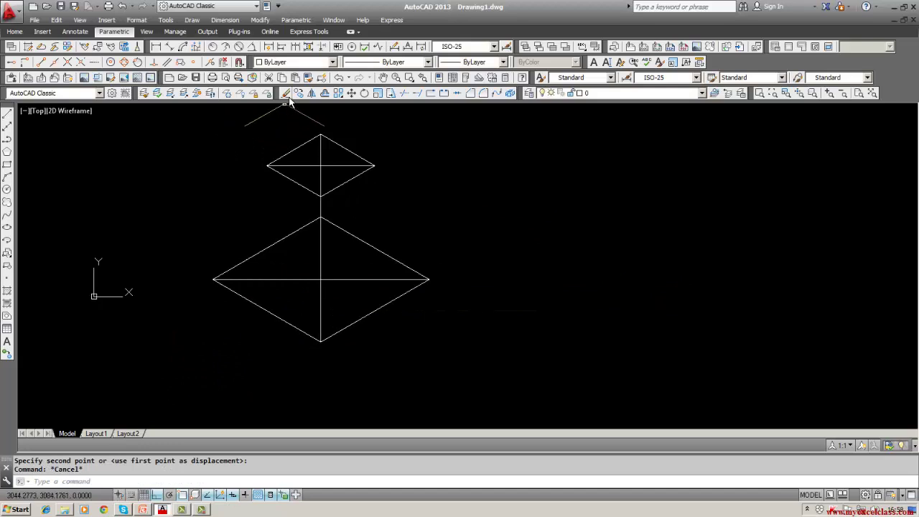
Erase the large rhombus's horizontal diagonal and the vertical line linking both centres.
left_click(285, 94)
left_click(321, 236)
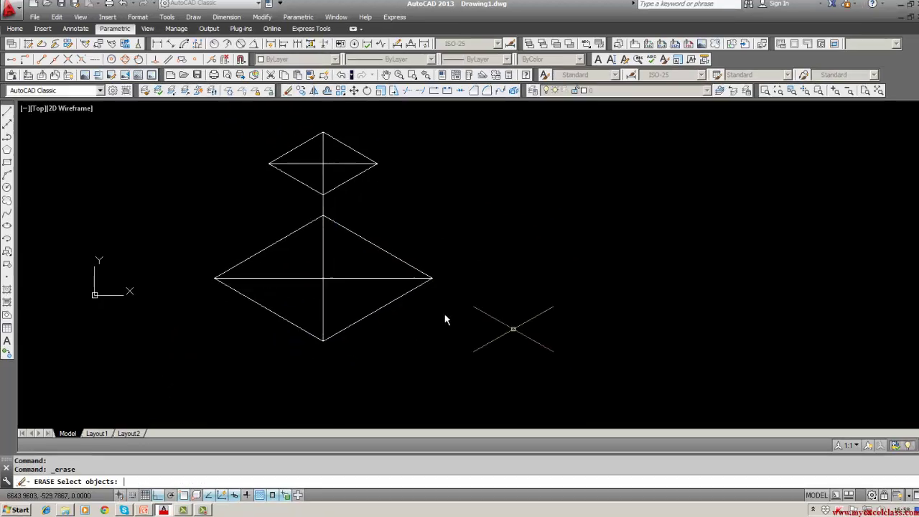
key("Escape")
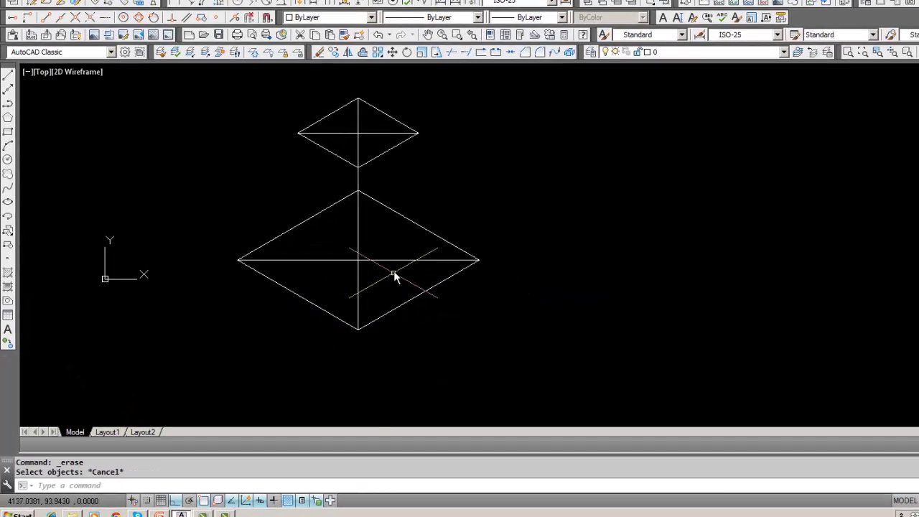
left_click(347, 16)
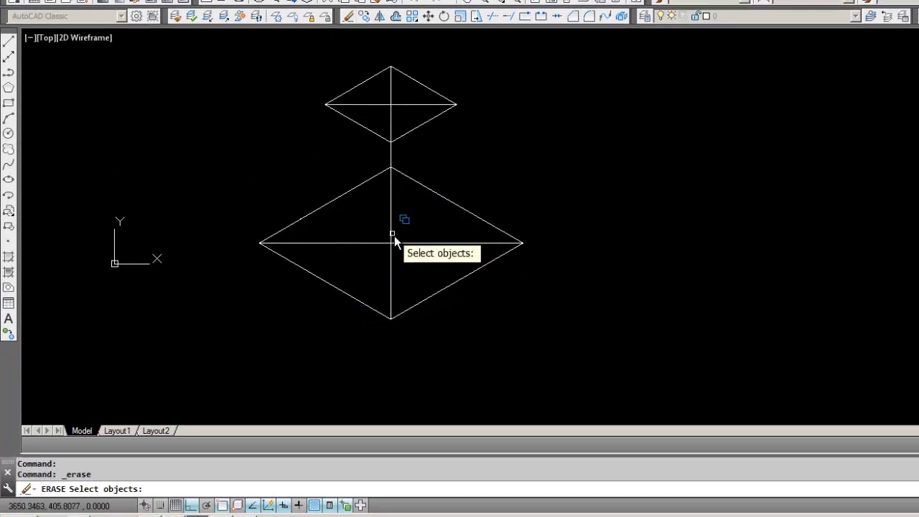
left_click(401, 244)
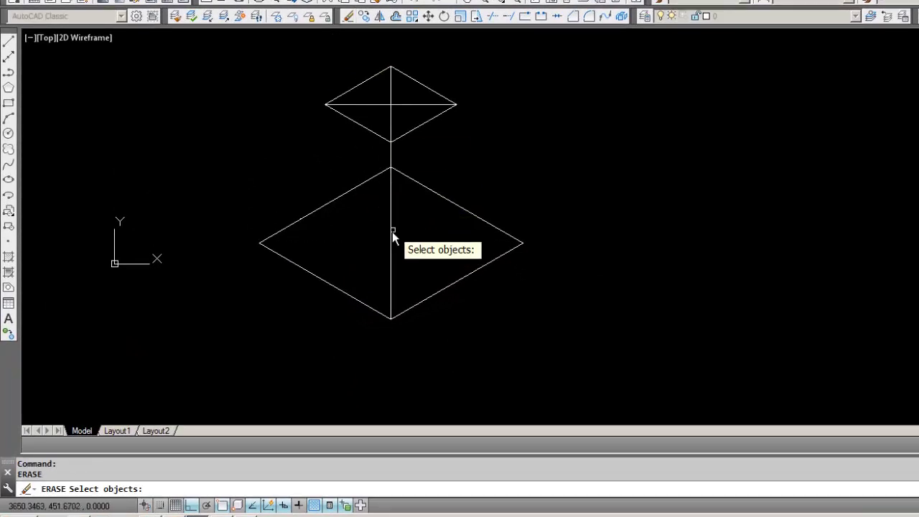
left_click(391, 235)
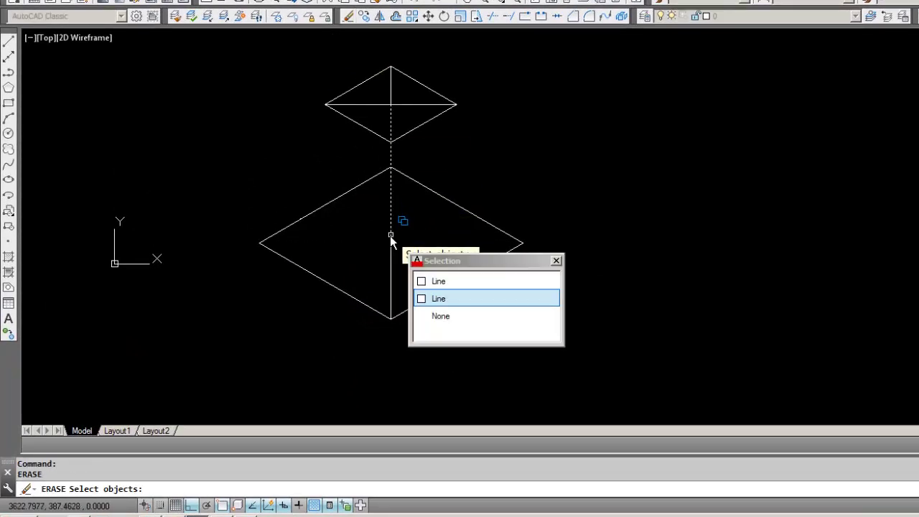
left_click(348, 16)
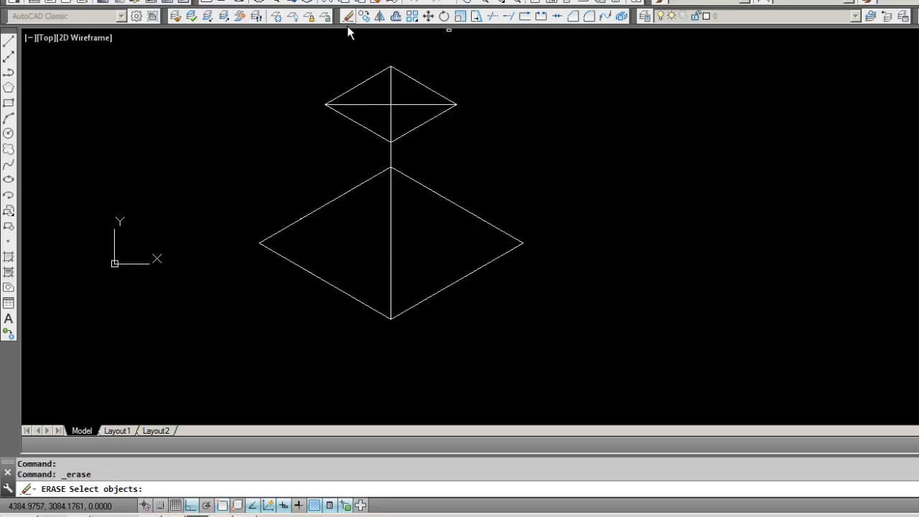
left_click(388, 255)
key("Return")
Erase the remaining vertical line below and the small rhombus's horizontal and vertical guides.
key("Return")
left_click(392, 201)
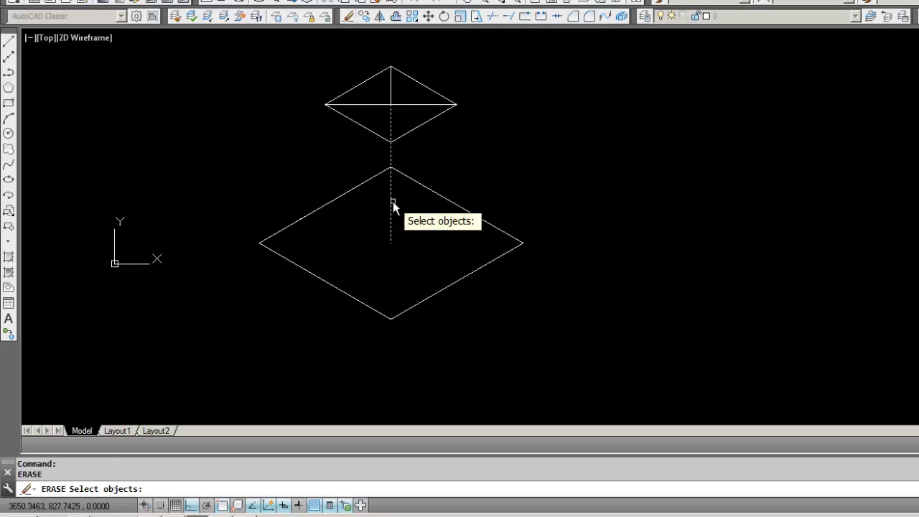
key("Return")
key("Return")
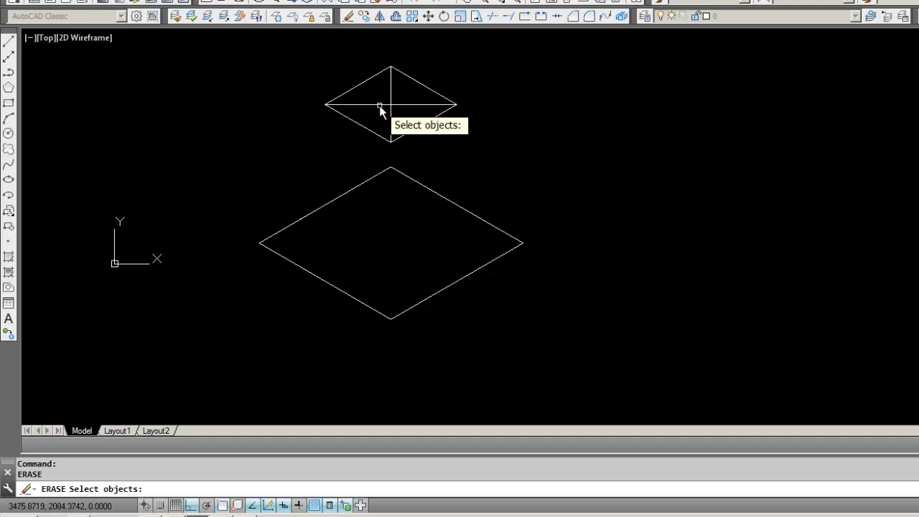
left_click(379, 106)
key("Return")
key("Return")
left_click(392, 113)
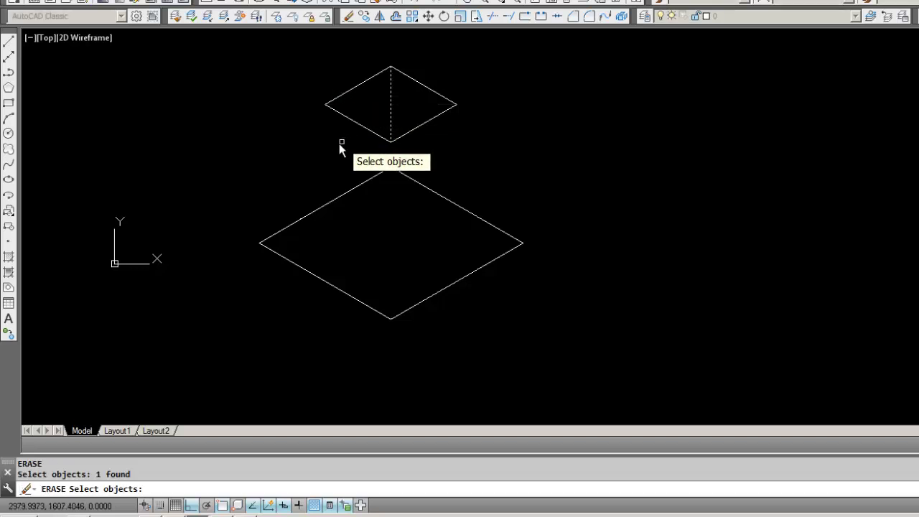
key("Return")
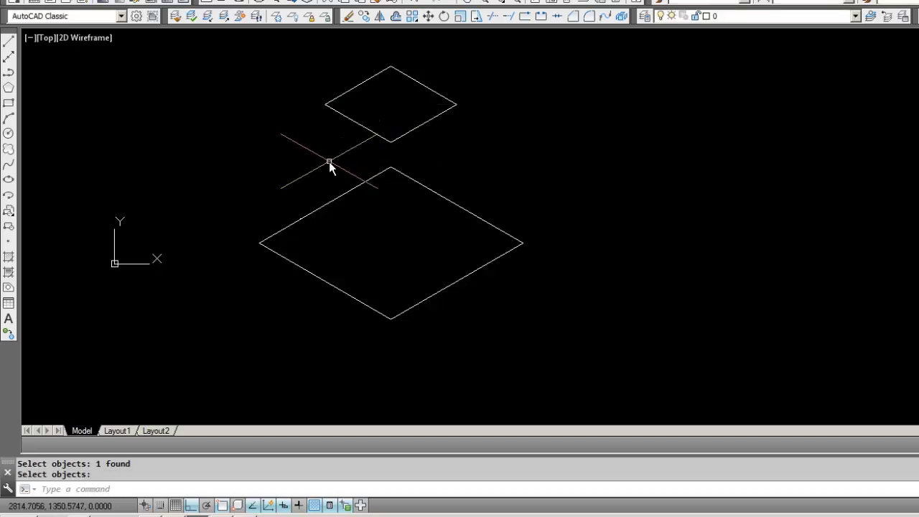
Connect the small rhombus's right, bottom and left corners to the matching base corners.
left_click(7, 41)
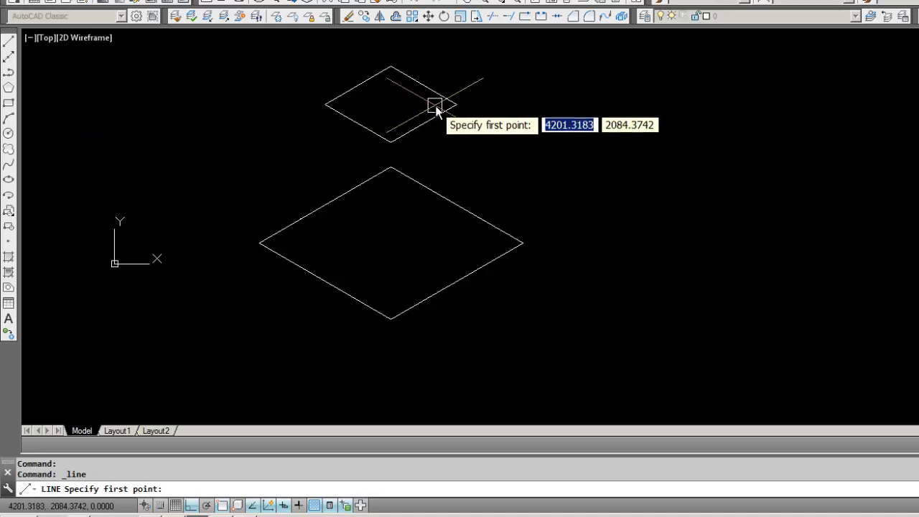
left_click(456, 105)
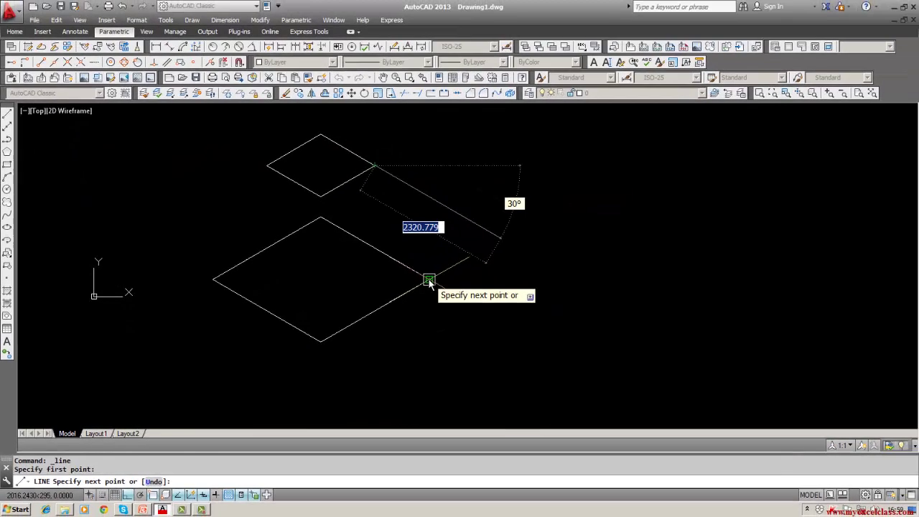
left_click(428, 280)
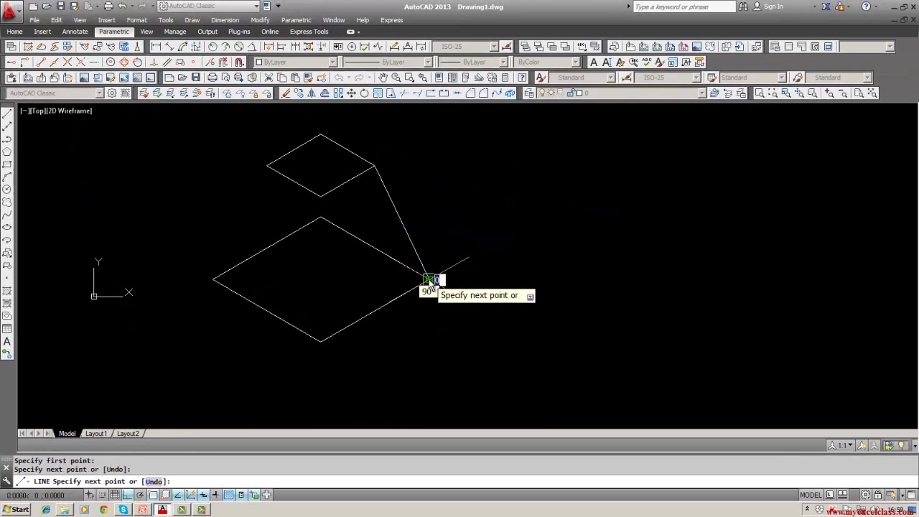
key("Return")
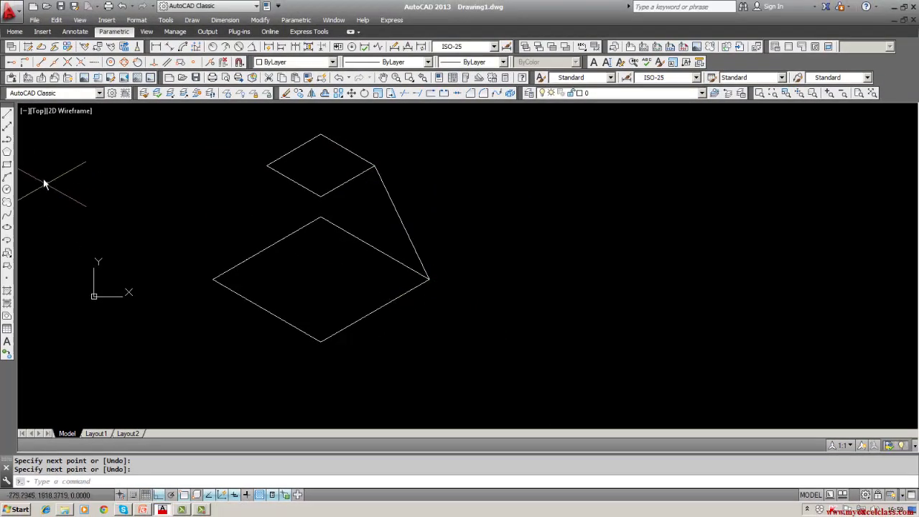
left_click(7, 115)
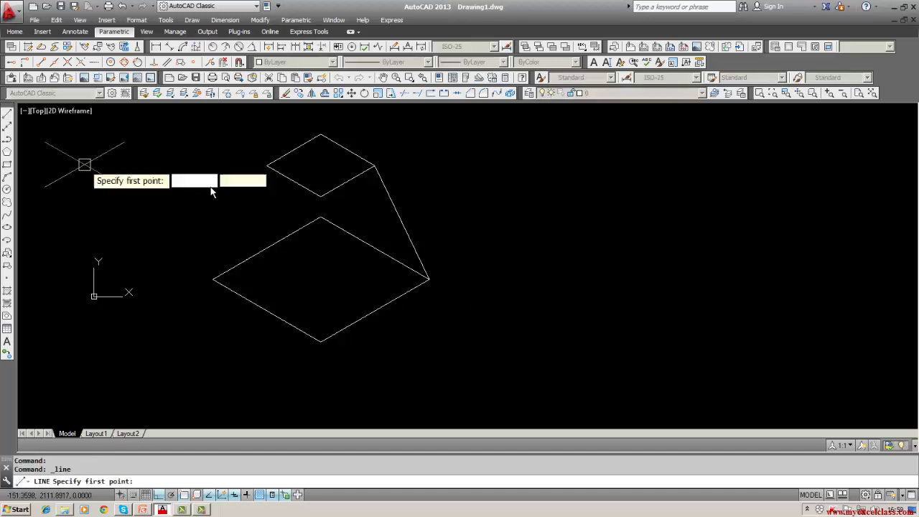
left_click(321, 196)
left_click(320, 345)
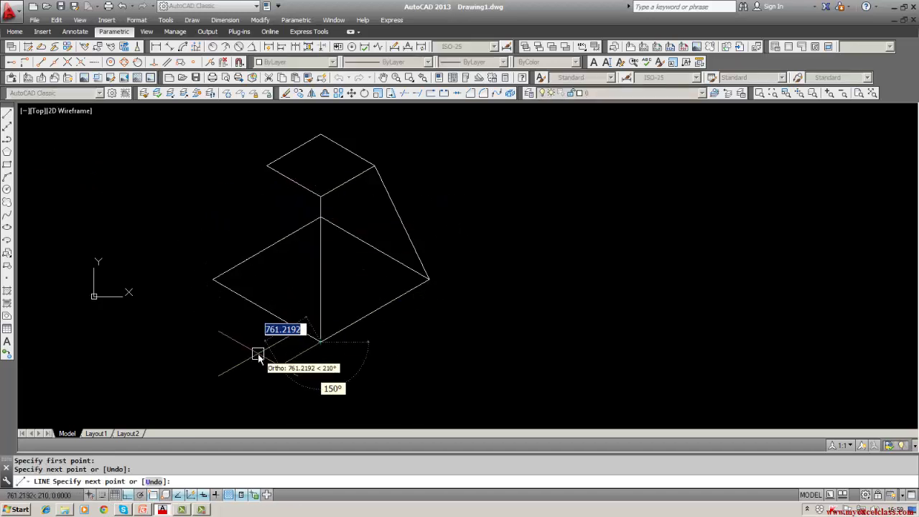
key("Return")
left_click(7, 114)
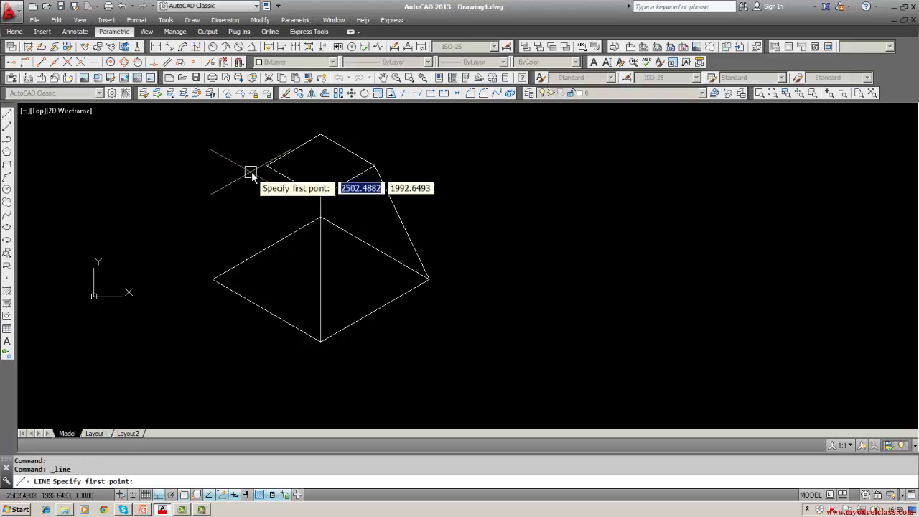
left_click(262, 167)
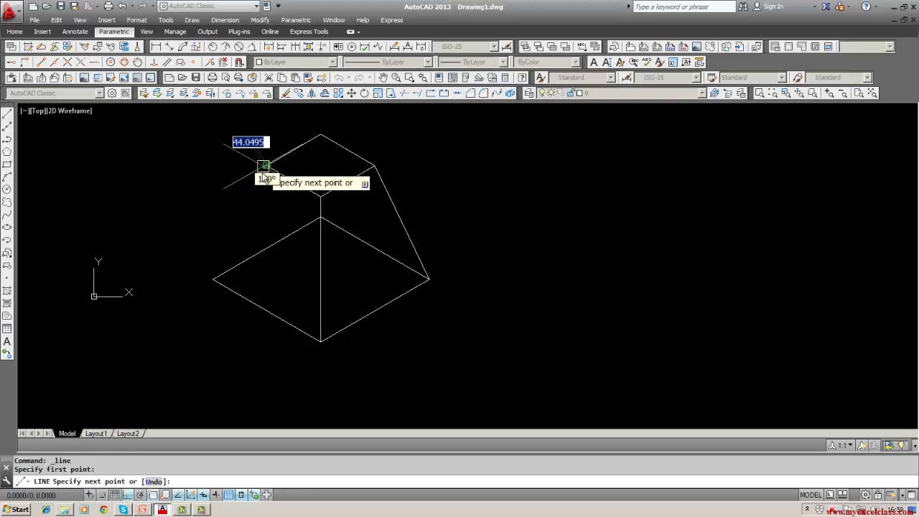
left_click(214, 278)
key("Return")
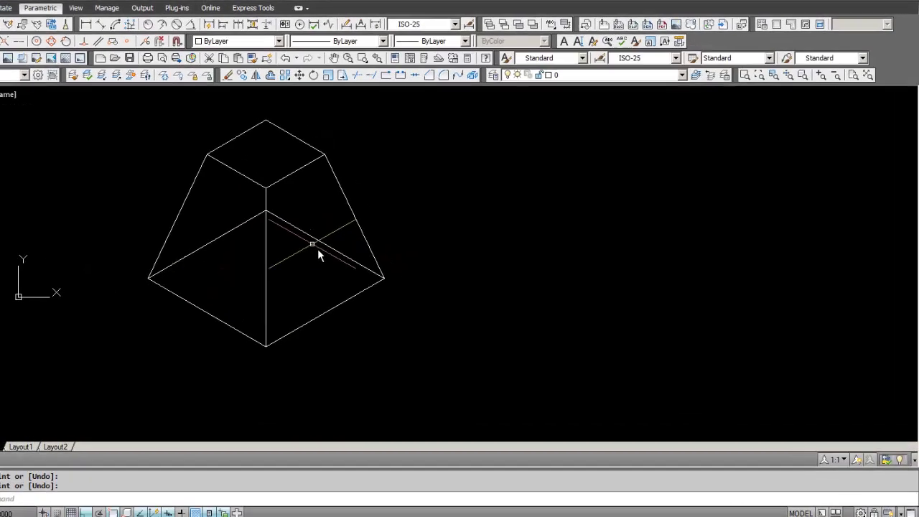
Erase the base's two hidden back edges.
left_click(131, 46)
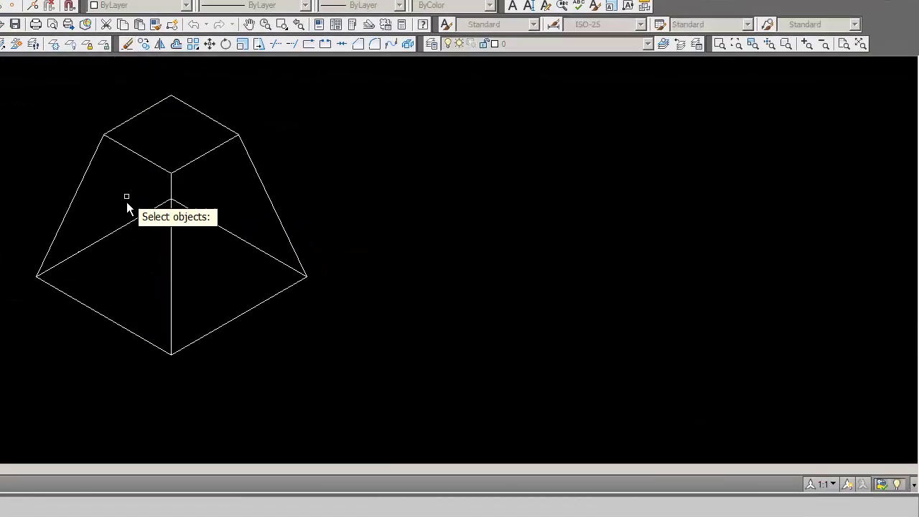
left_click(125, 225)
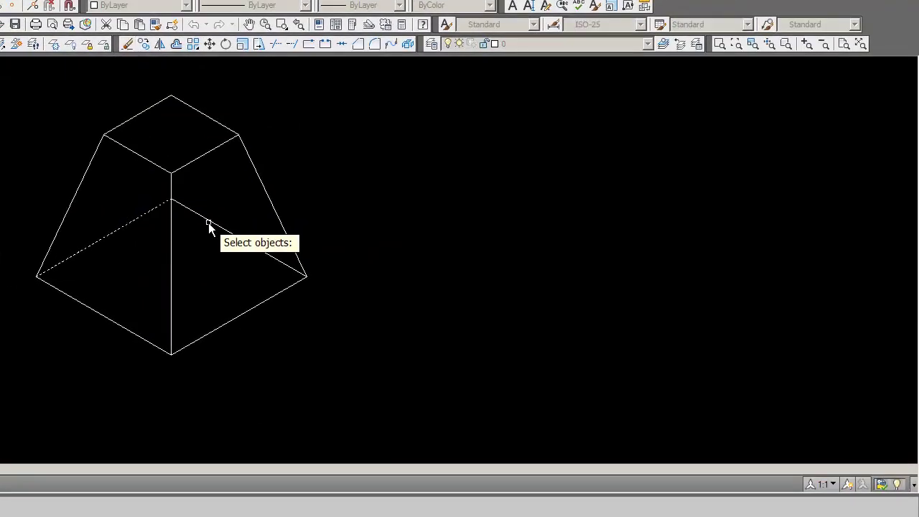
key("Return")
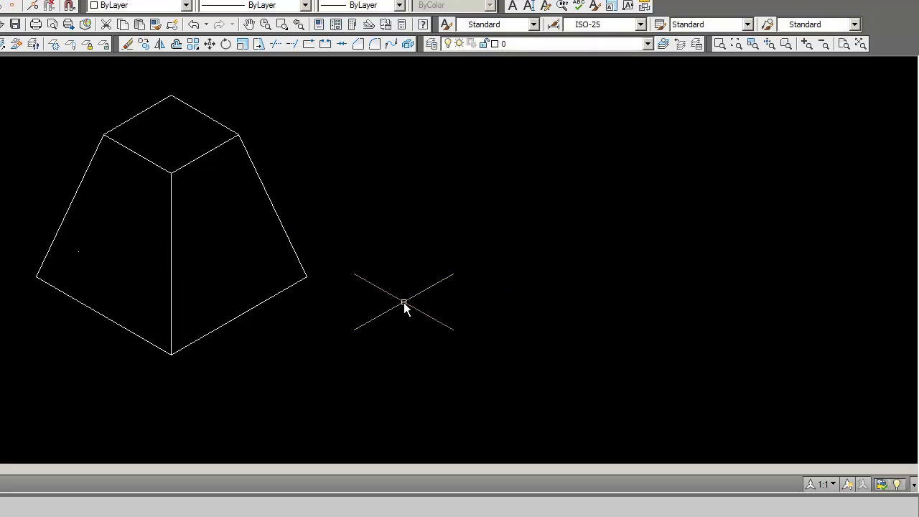
Shift the view right and down, then erase a leftover stray object near the base.
left_click(128, 45)
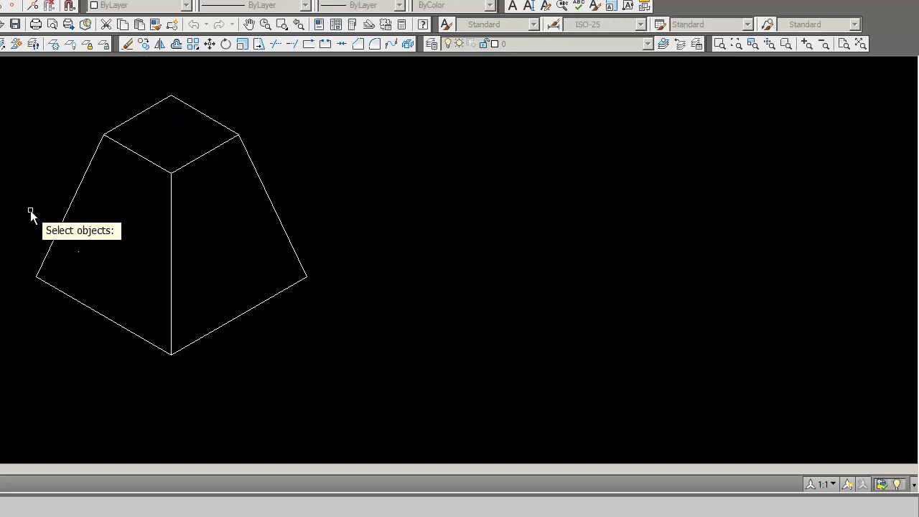
type("w")
key("Return")
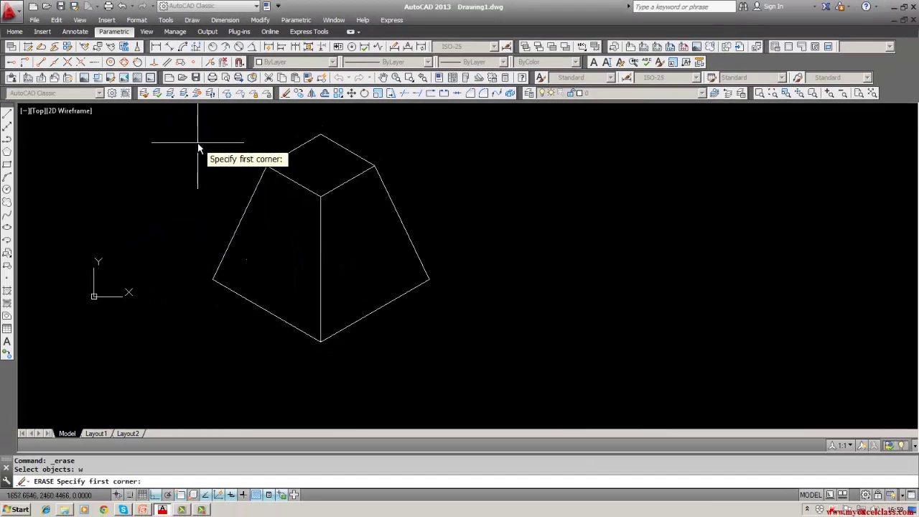
key("Escape")
key("Escape")
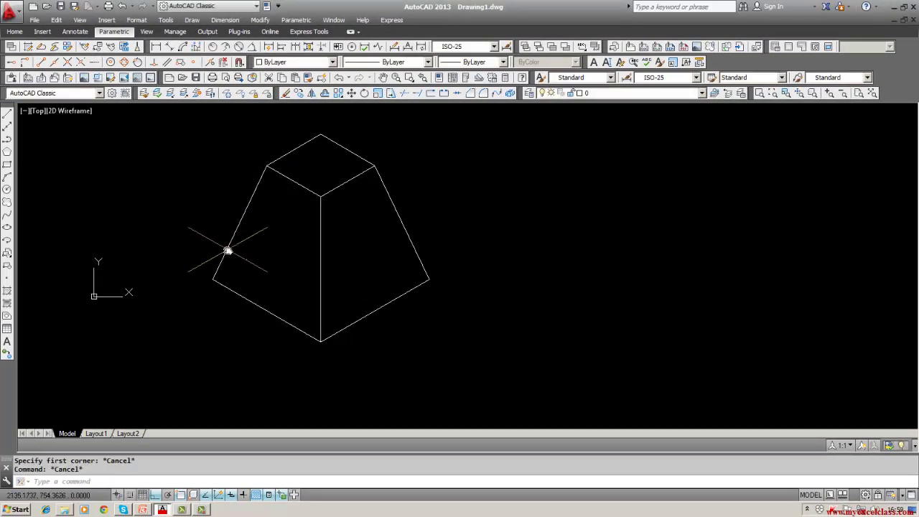
mouse_move(227, 250)
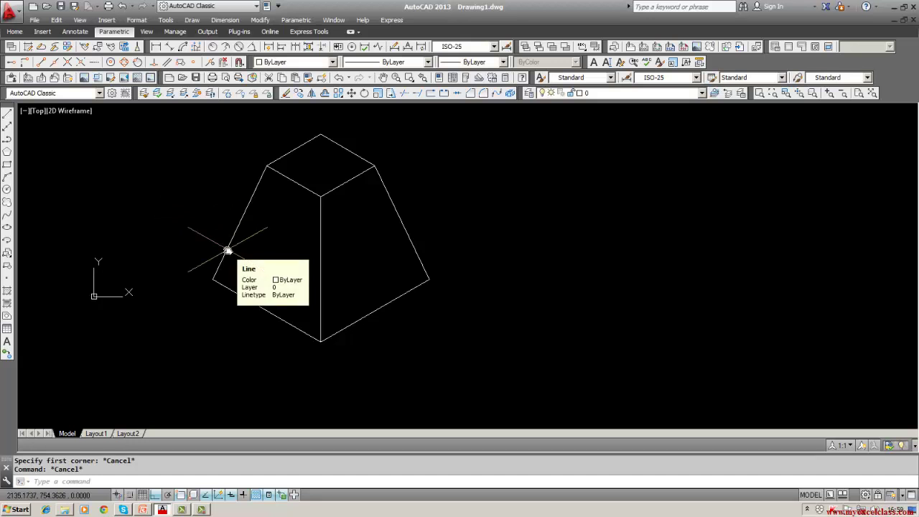
middle_click_drag(238, 250, 299, 285)
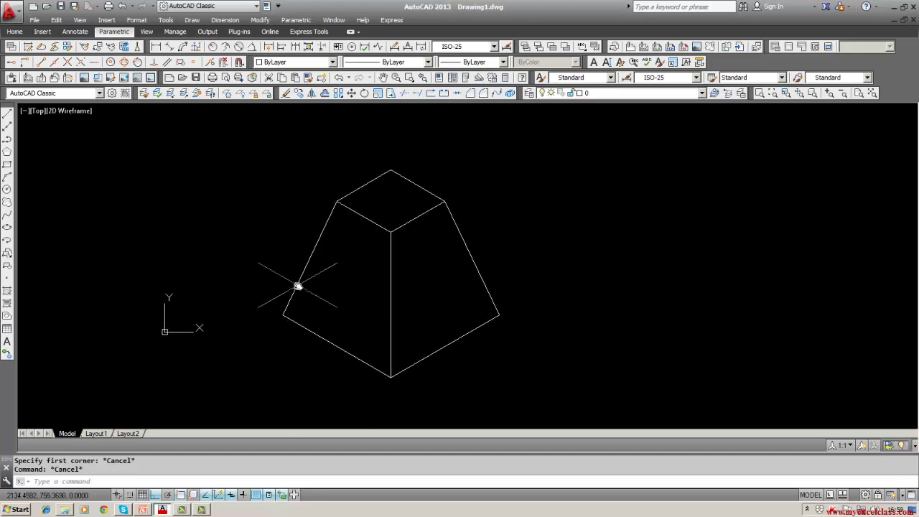
left_click(285, 92)
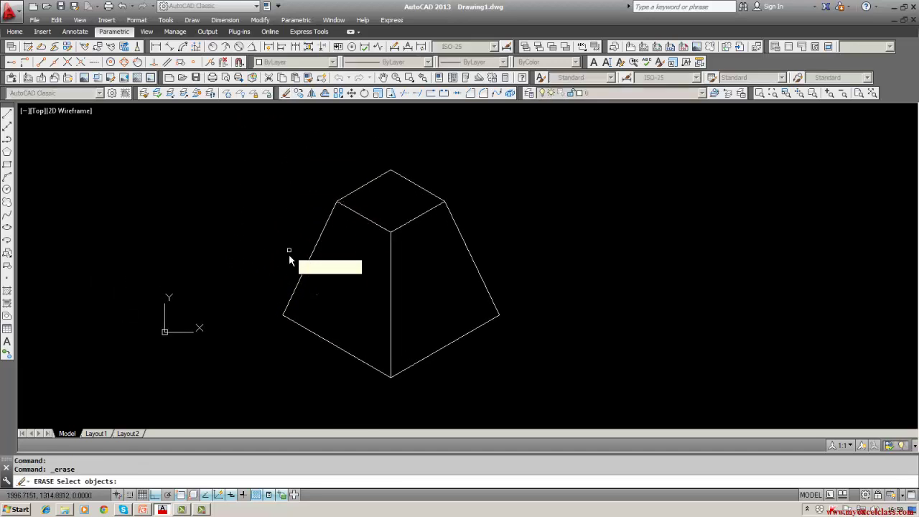
left_click(318, 293)
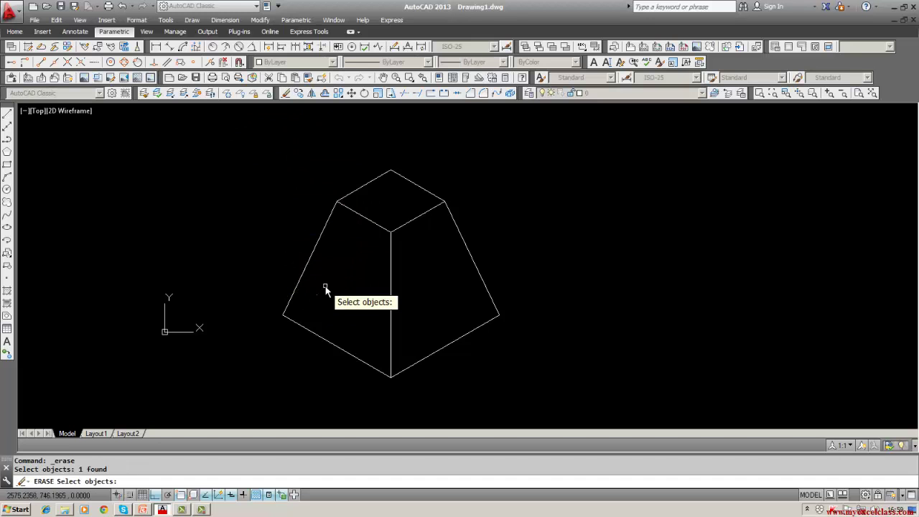
key("Return")
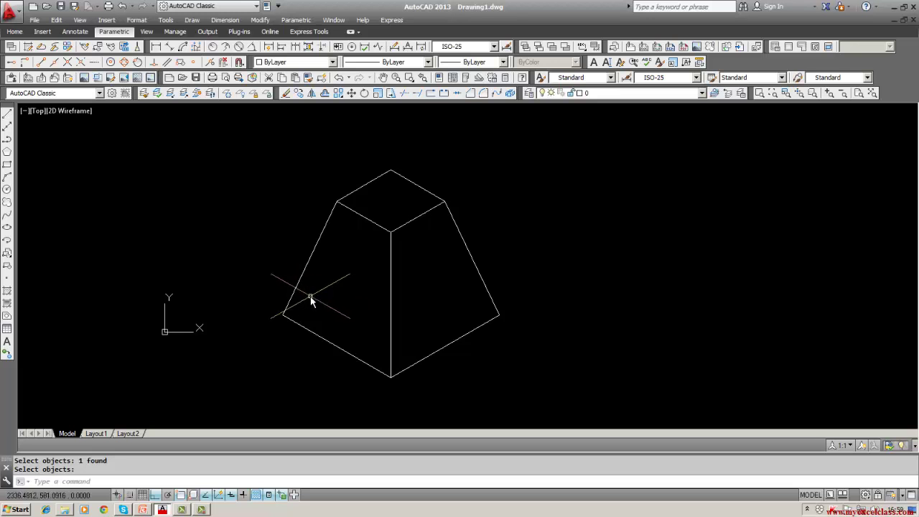
Turn on all object snap modes in Drafting Settings, then start an aligned dimension from the Dimension menu.
left_click(225, 19)
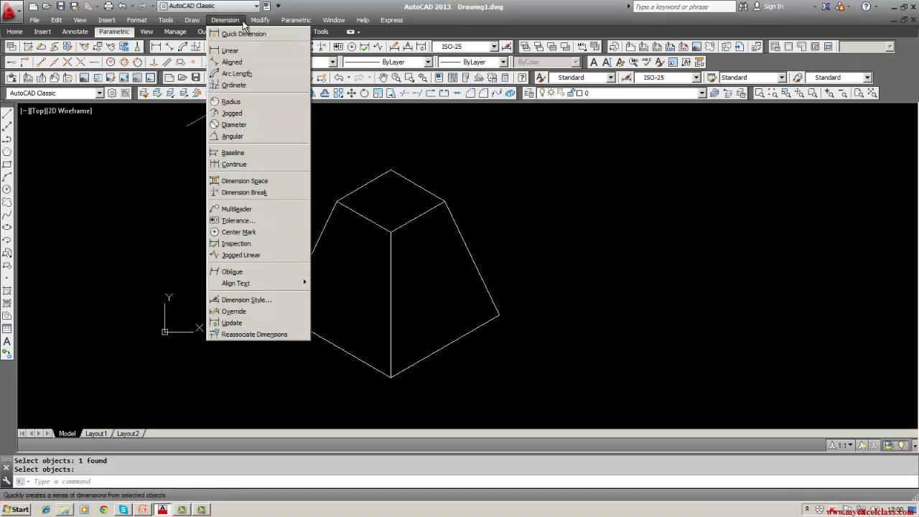
left_click(241, 63)
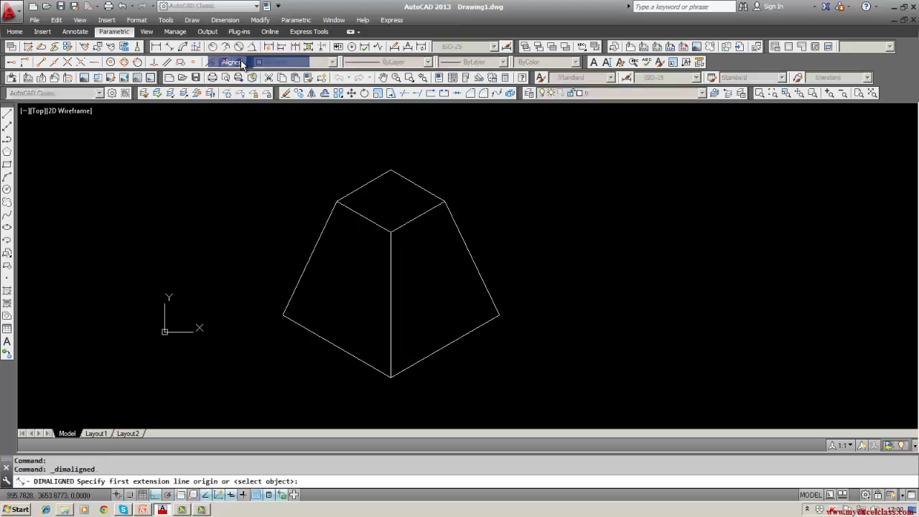
left_click(240, 62)
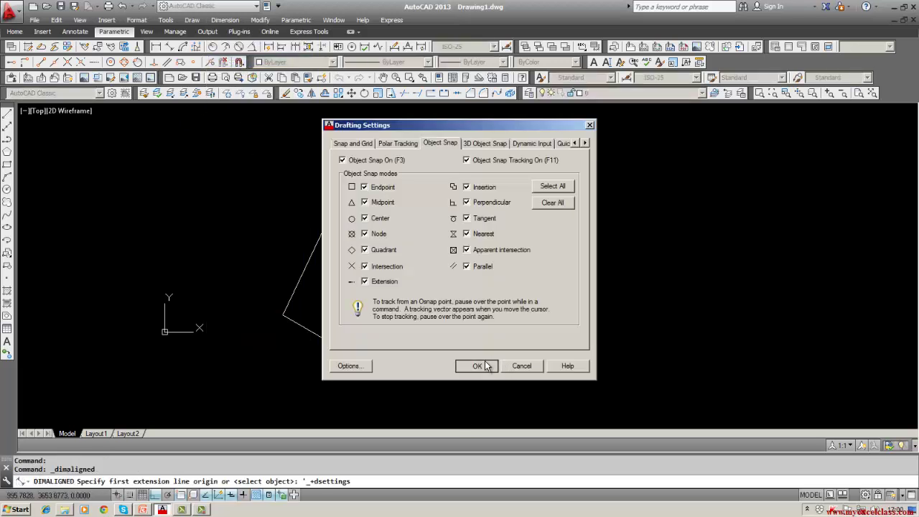
left_click(484, 360)
key("Escape")
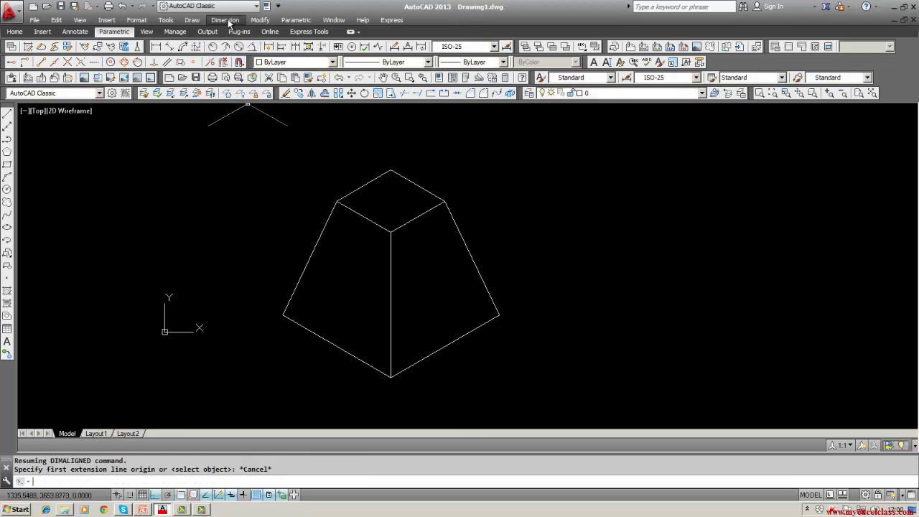
left_click(221, 20)
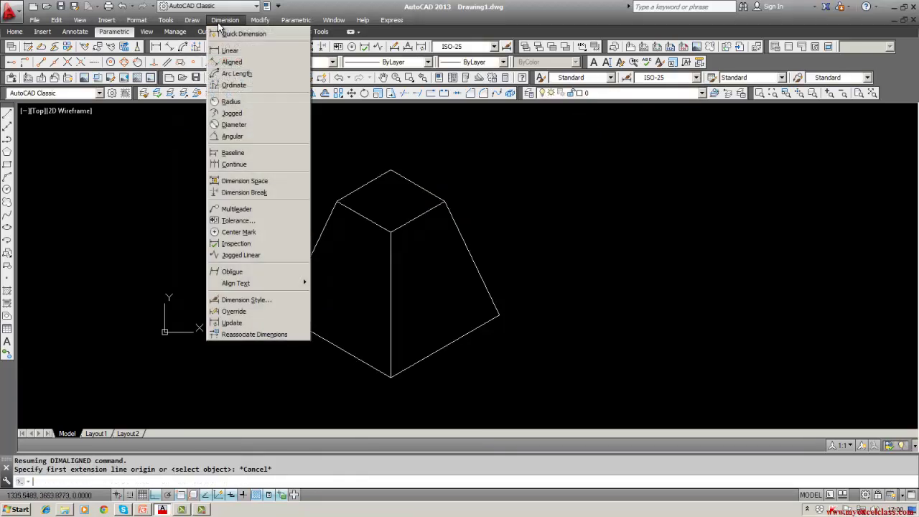
left_click(229, 62)
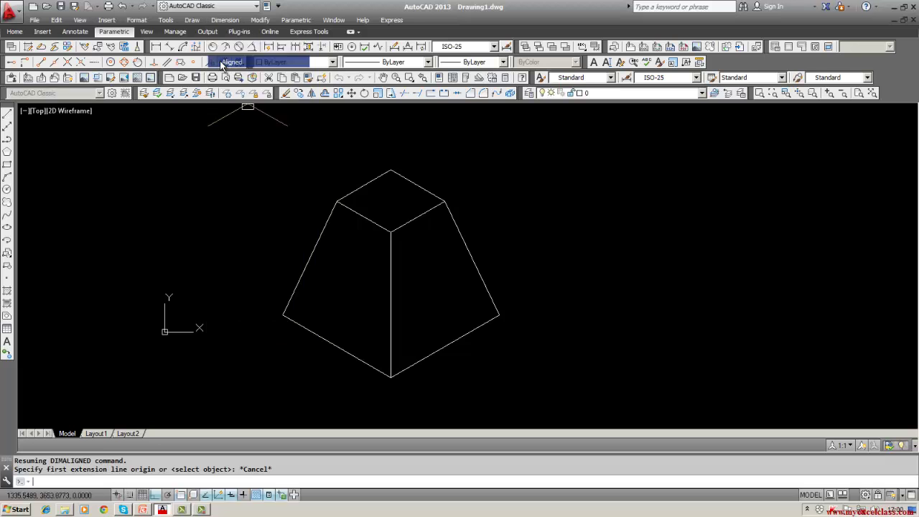
Dimension two top-face edges with aligned dimensions reading 1041.05 and 1000.
left_click(337, 203)
left_click(391, 171)
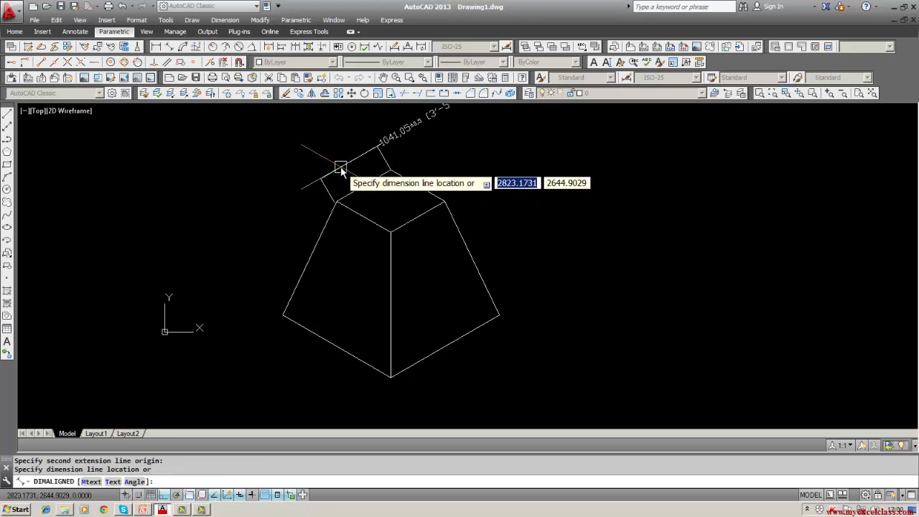
left_click(341, 170)
middle_click_drag(257, 253, 254, 283)
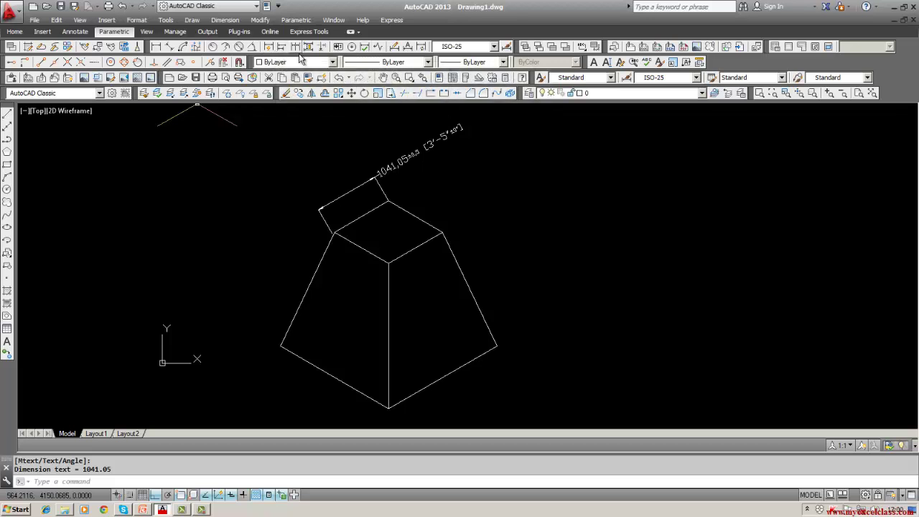
left_click(170, 47)
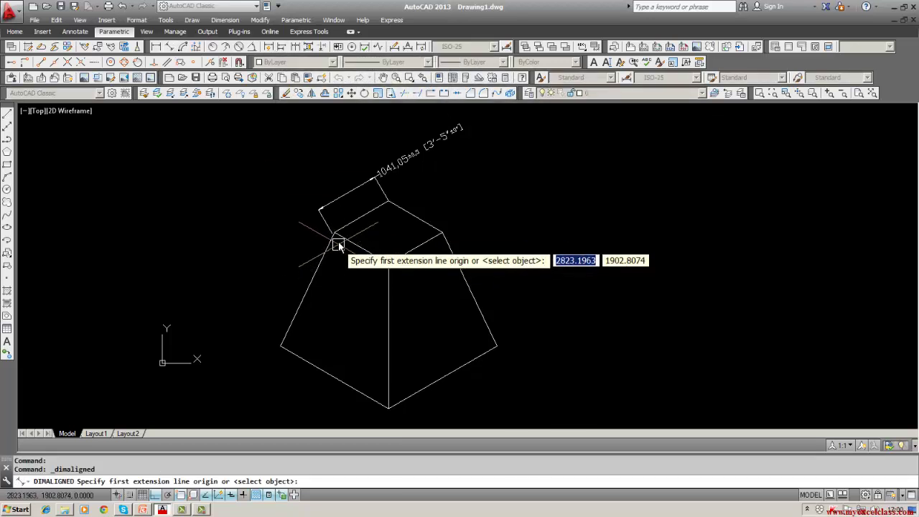
left_click(335, 234)
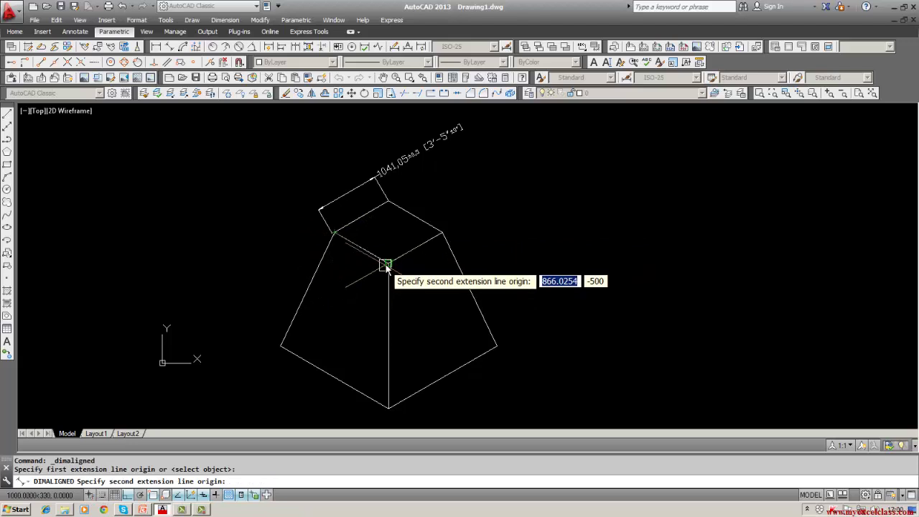
left_click(388, 263)
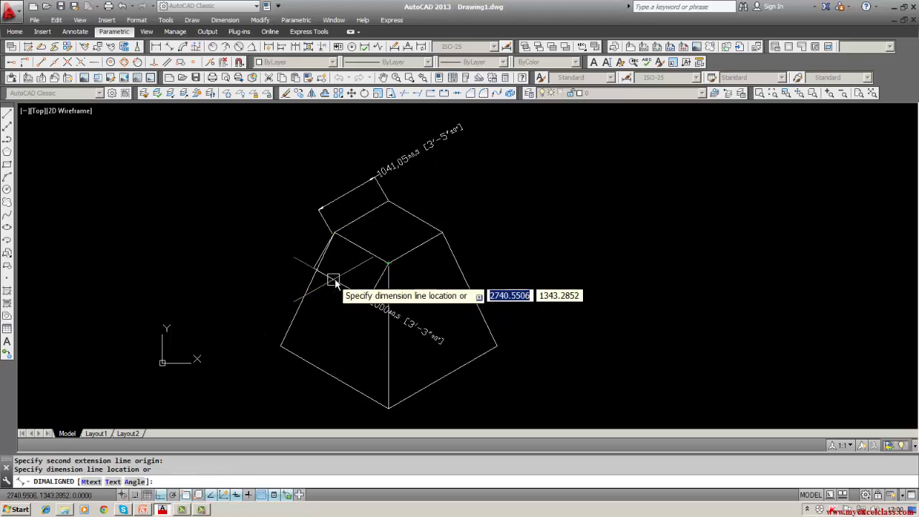
left_click(283, 242)
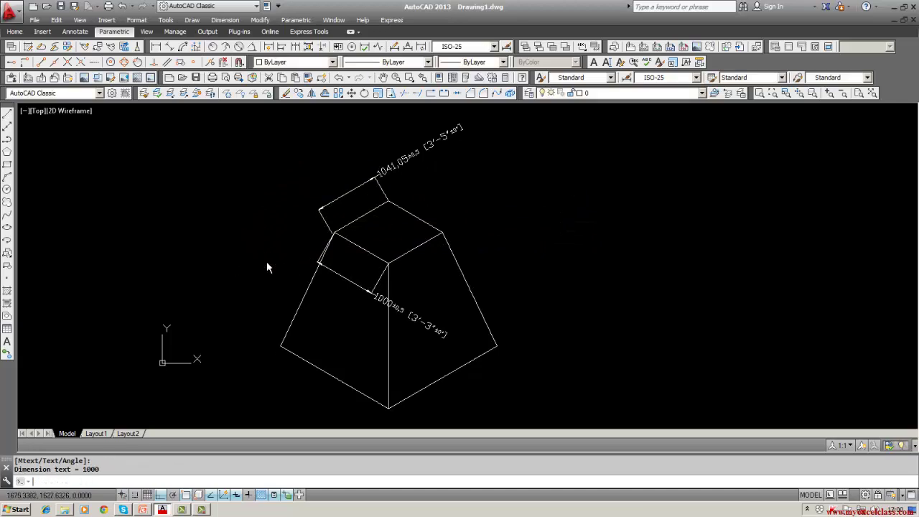
key("Escape")
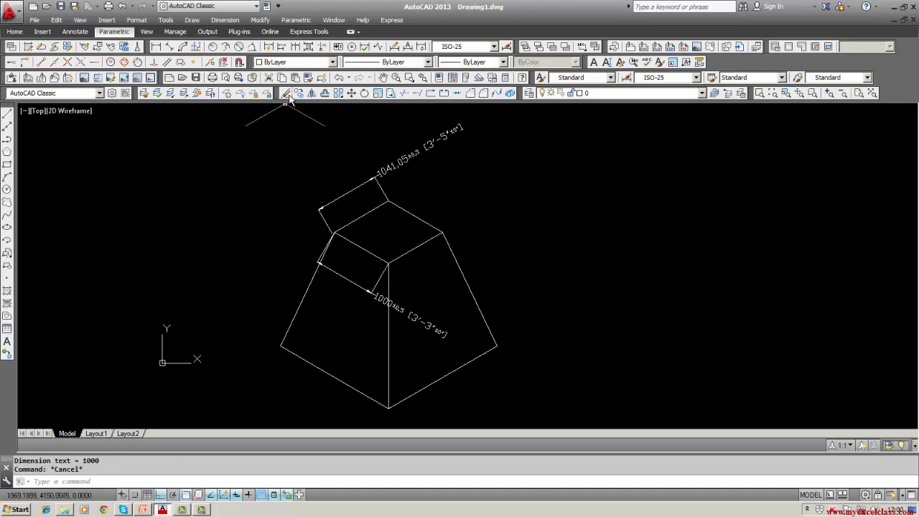
Erase the 1000 and 1041.05 aligned dimensions from the box.
left_click(287, 94)
left_click(357, 288)
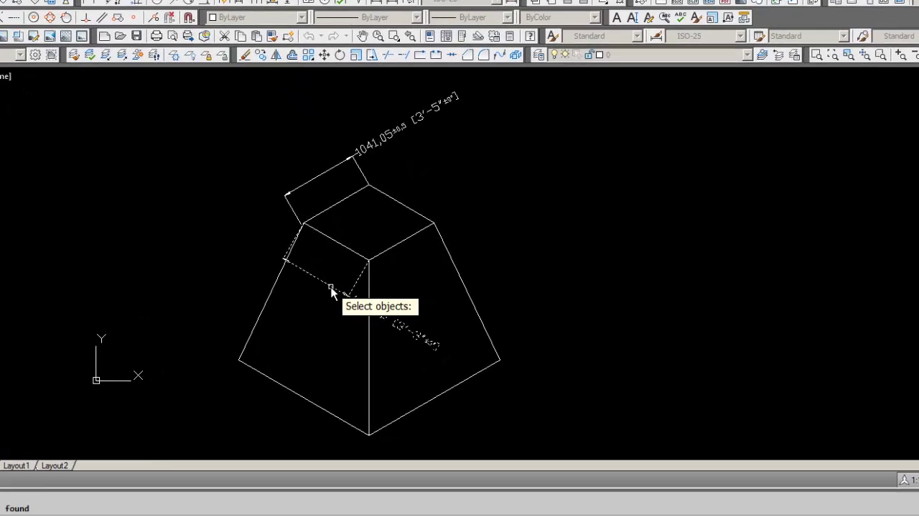
key("Return")
key("Return")
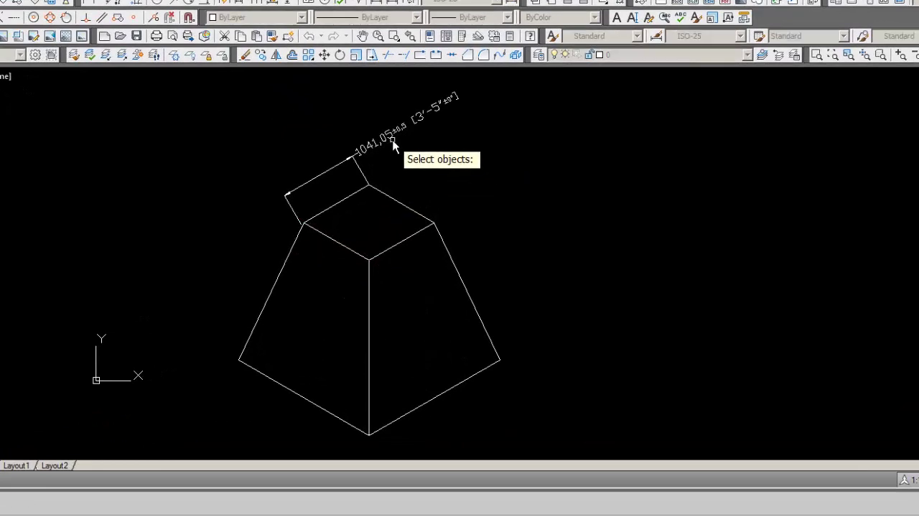
left_click(393, 146)
key("Return")
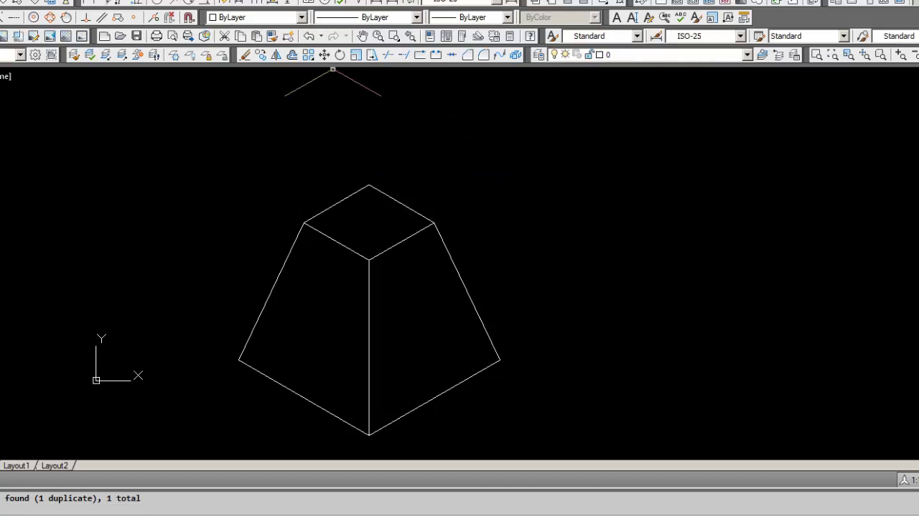
left_click(215, 1)
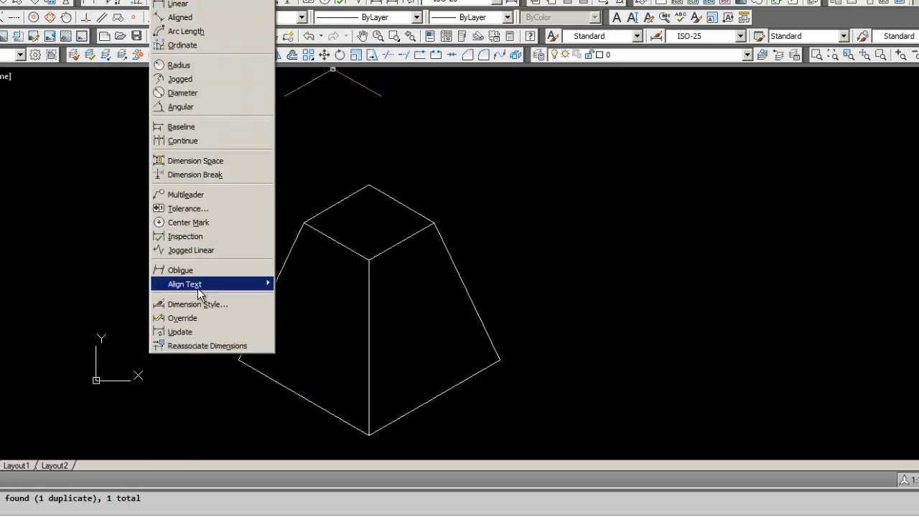
left_click(171, 304)
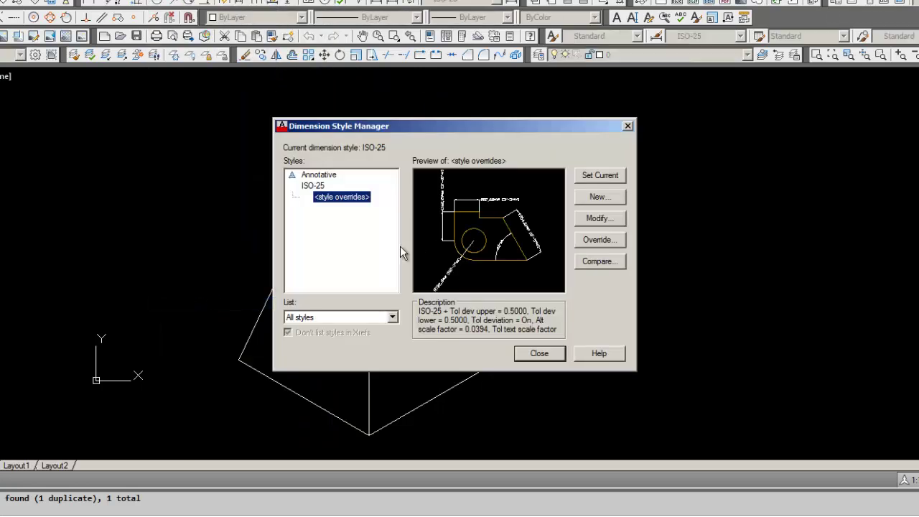
left_click(316, 186)
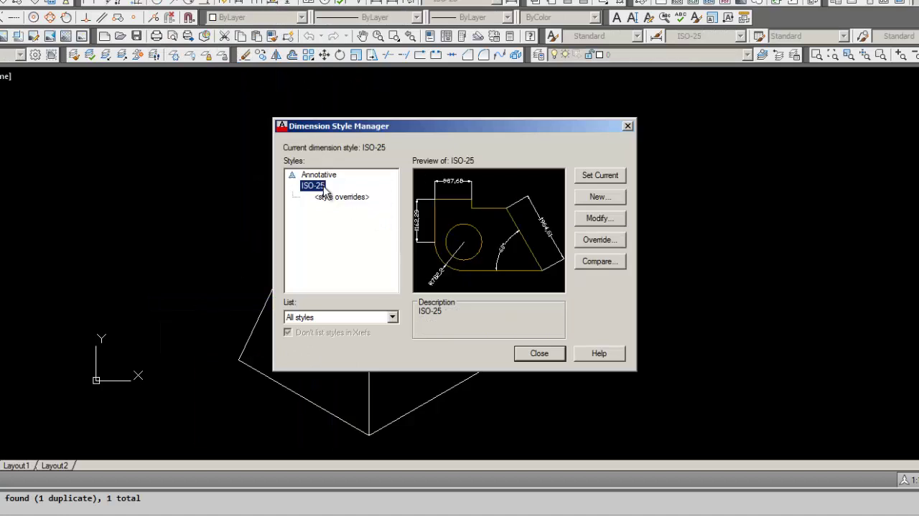
left_click(590, 219)
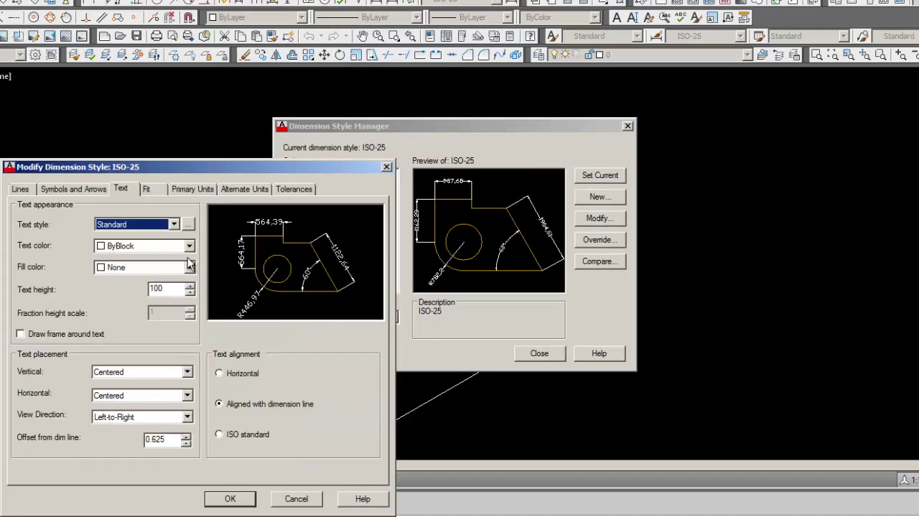
left_click(227, 191)
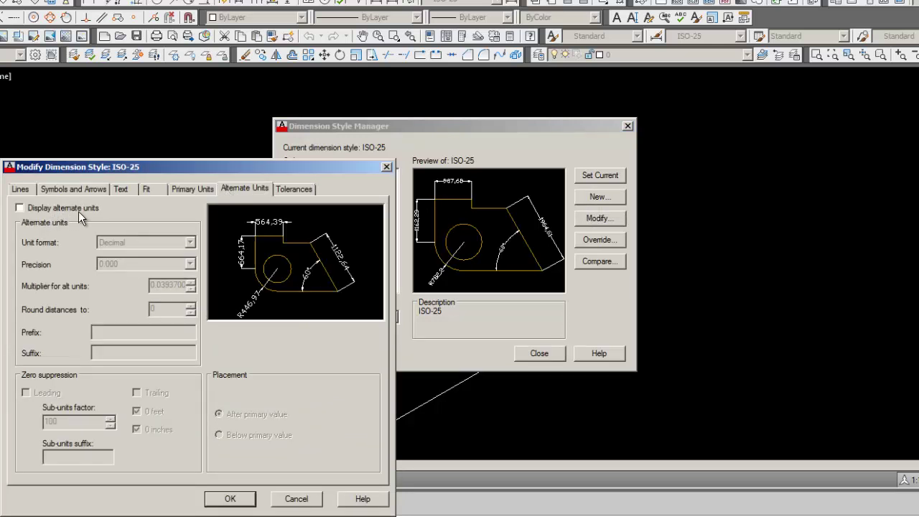
left_click(149, 192)
left_click(119, 193)
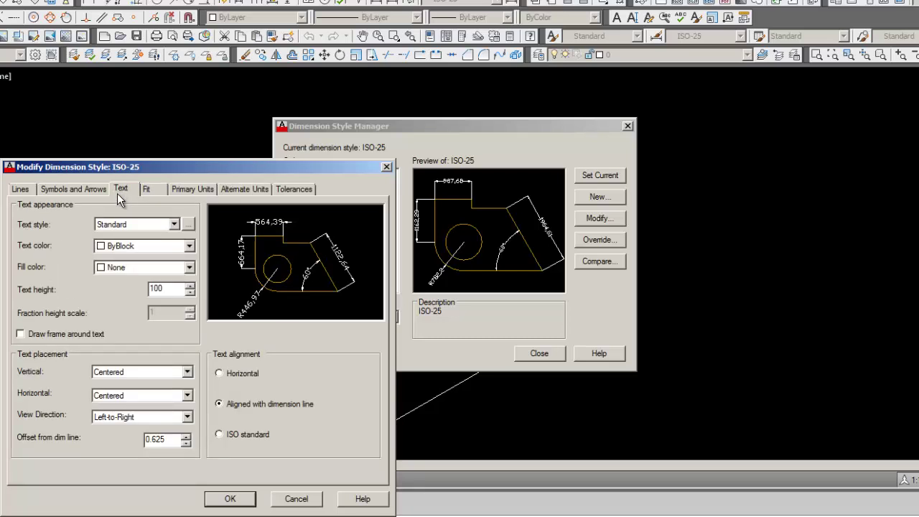
left_click(94, 194)
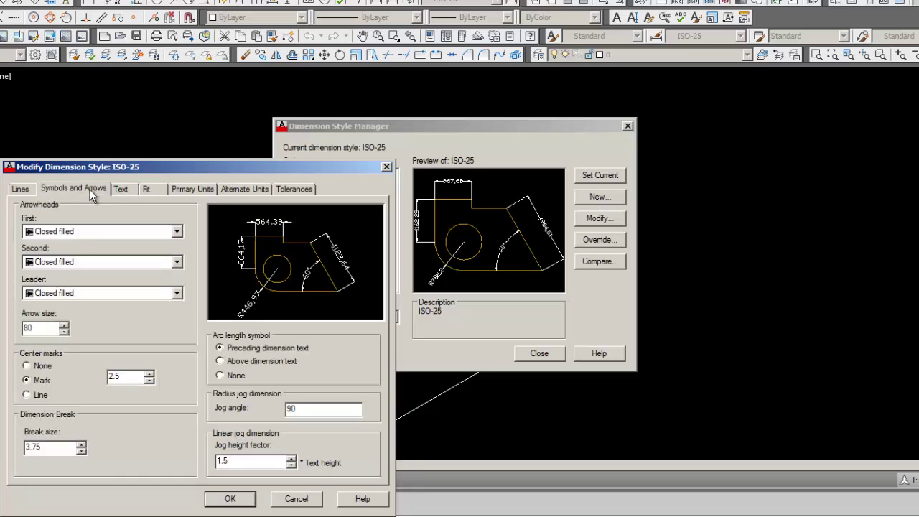
left_click(223, 188)
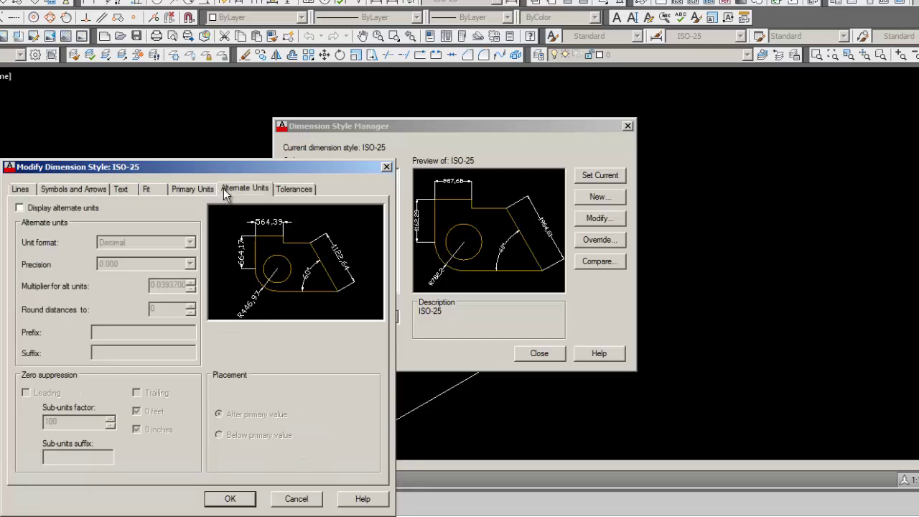
left_click(294, 189)
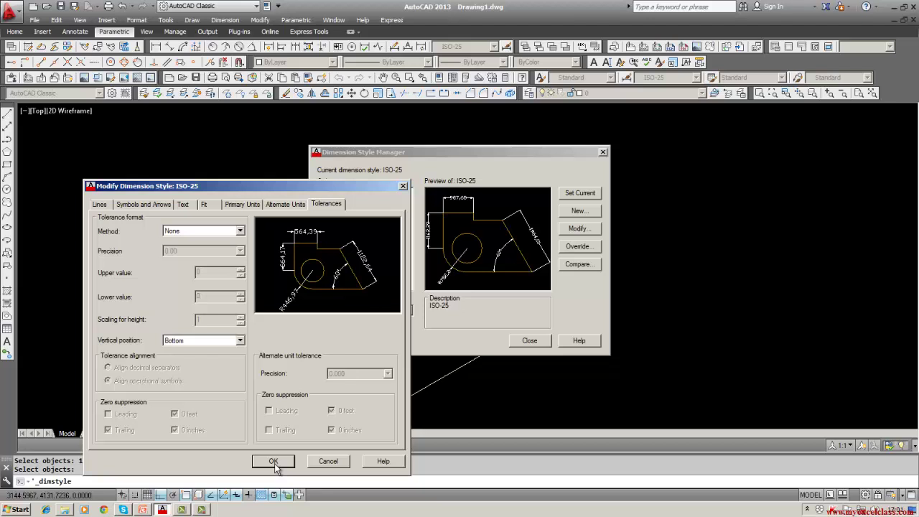
left_click(274, 463)
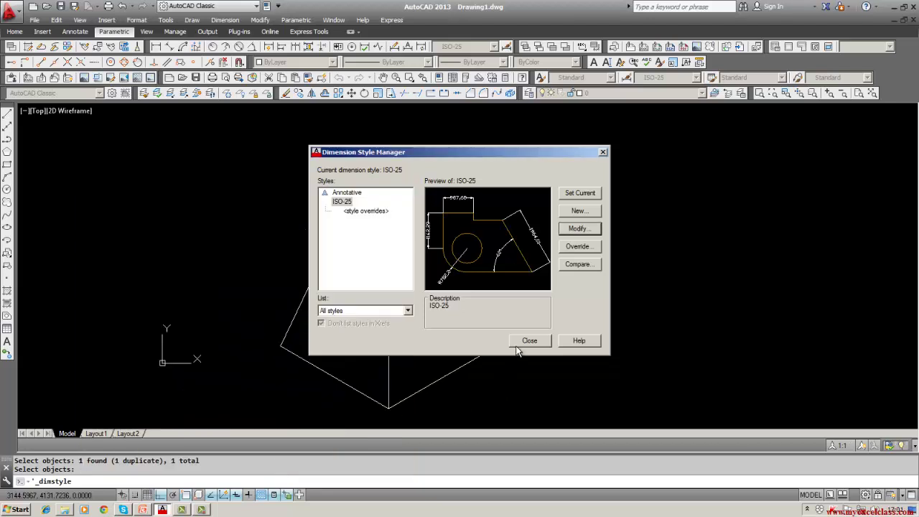
left_click(520, 347)
left_click(517, 344)
key("Escape")
key("Escape")
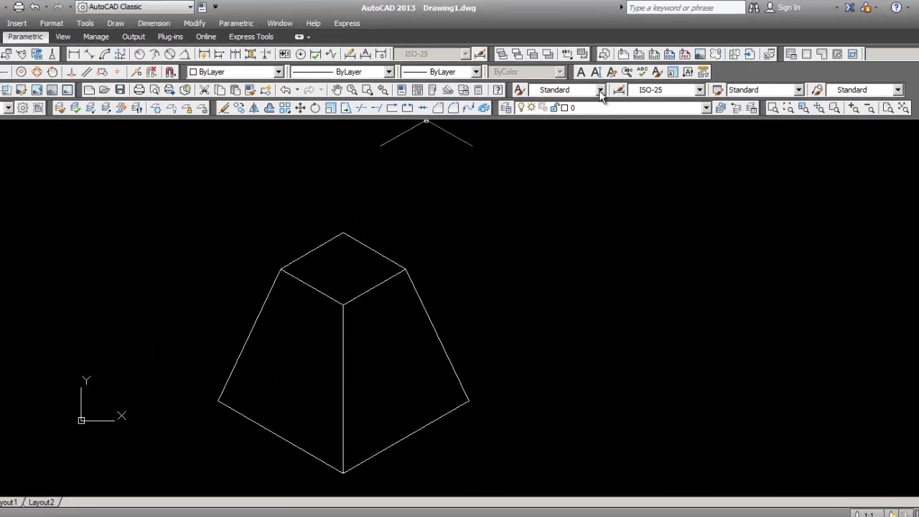
Keep Standard as the text style and abandon a first aligned dimension attempt.
left_click(610, 77)
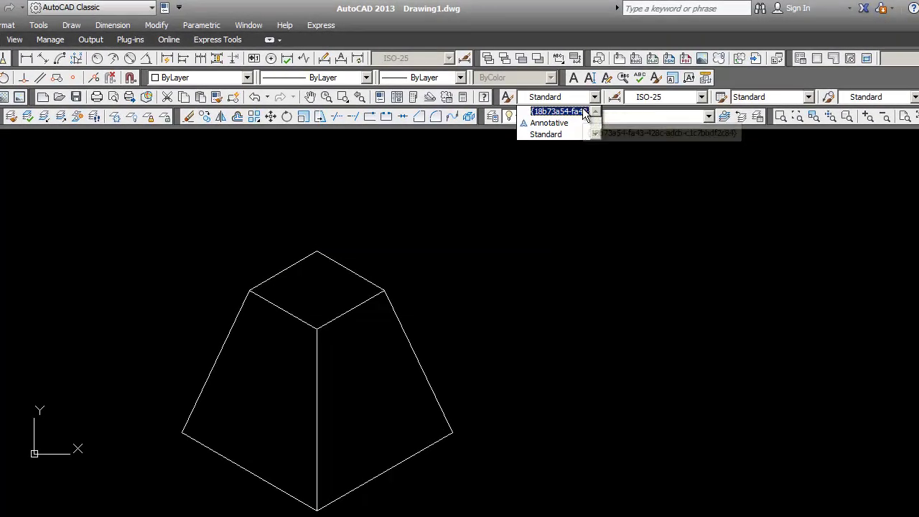
left_click(552, 134)
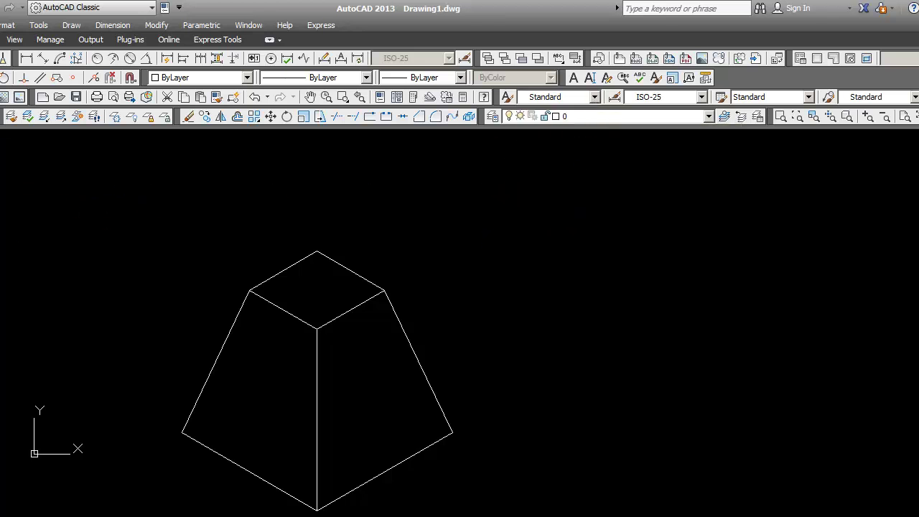
left_click(43, 58)
left_click(389, 202)
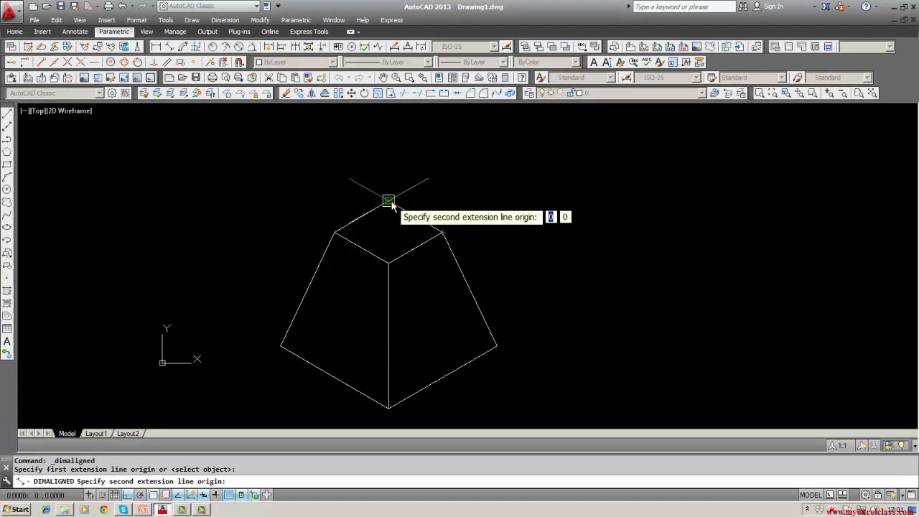
left_click(387, 200)
key("Escape")
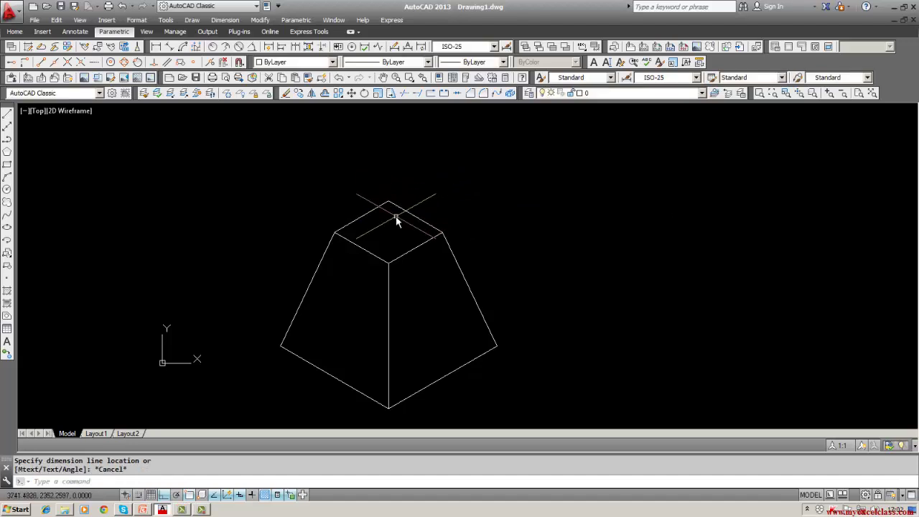
Place the 1000 aligned dimension from the top vertex to the top face's right vertex.
scroll(396, 218, "up", 5)
middle_click_drag(395, 219, 392, 285)
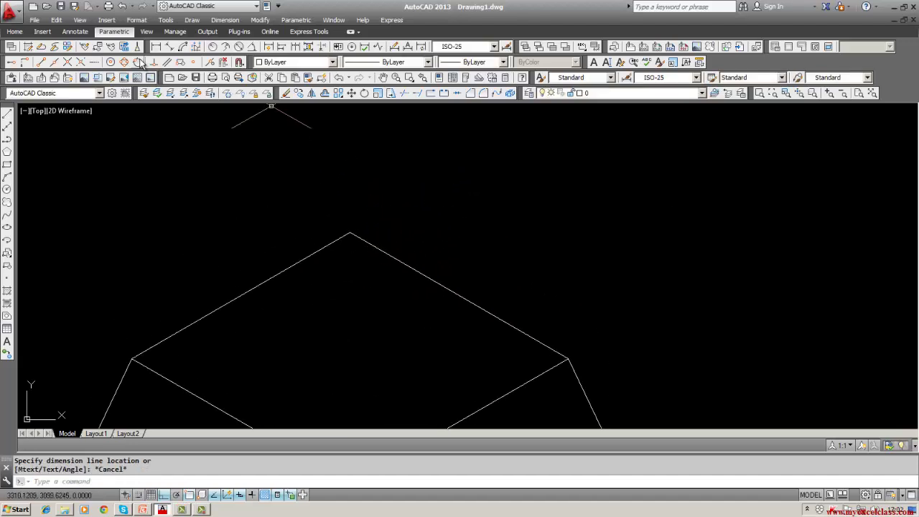
left_click(168, 47)
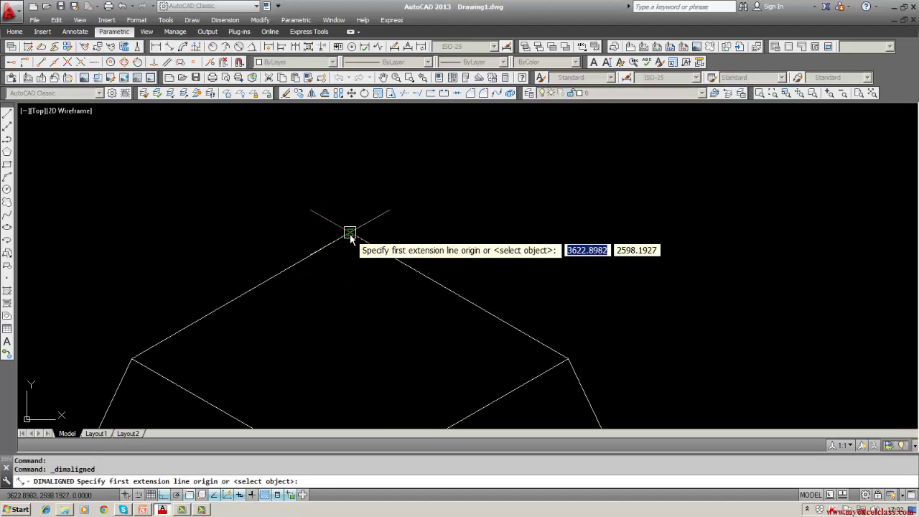
left_click(350, 232)
left_click(567, 357)
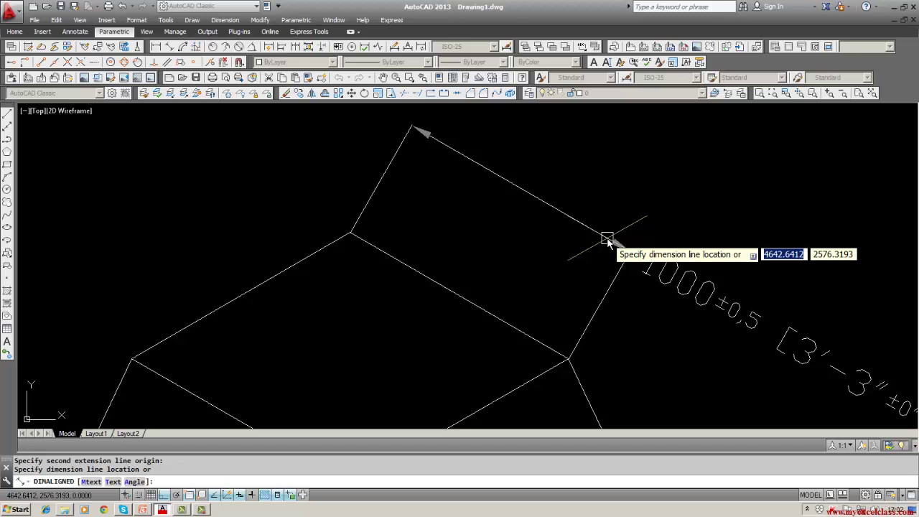
key("Escape")
scroll(580, 245, "down", 3)
scroll(580, 245, "down", 2)
middle_click_drag(580, 245, 407, 225)
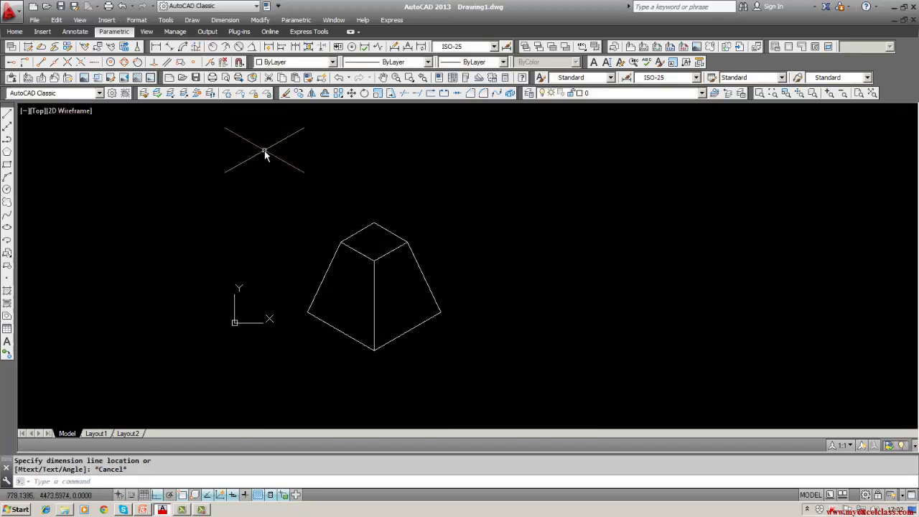
left_click(167, 46)
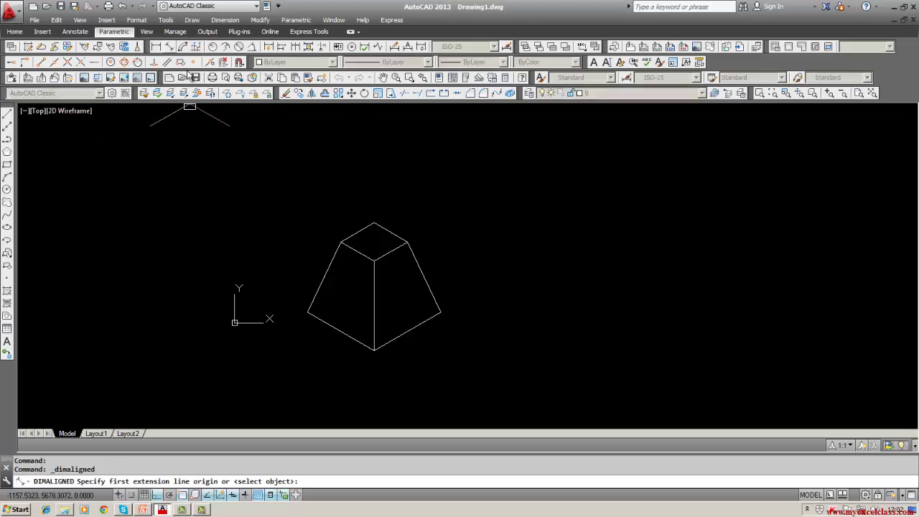
left_click(373, 223)
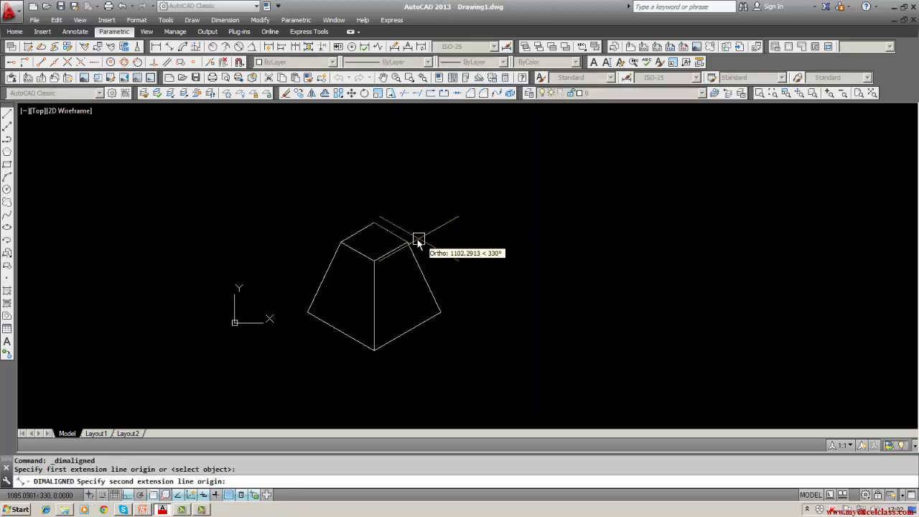
left_click(408, 243)
left_click(453, 214)
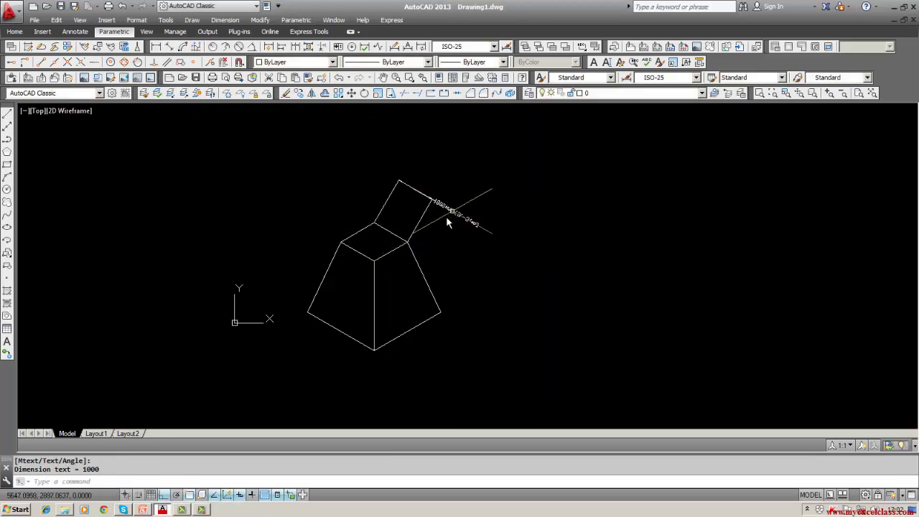
scroll(417, 220, "up", 2)
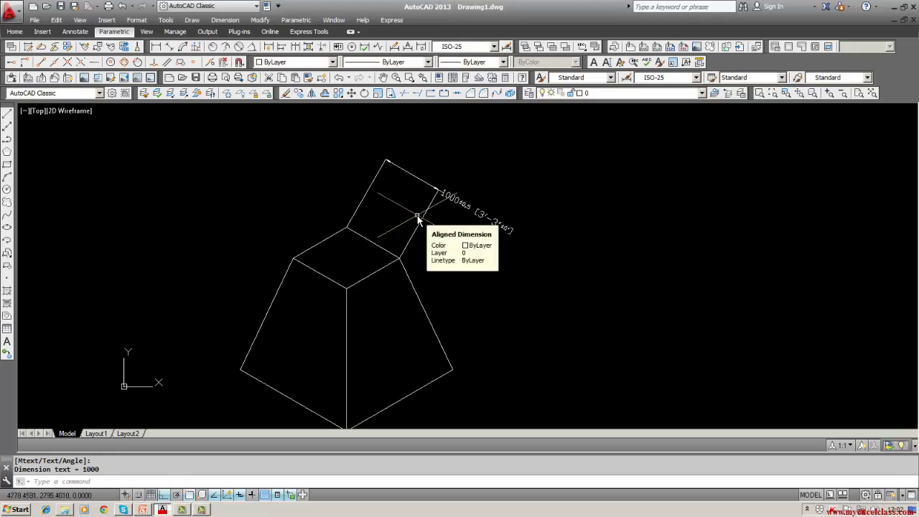
Draw a line from the bottom vertex along the 30° direction to the lower-right base corner.
left_click(6, 115)
middle_click_drag(143, 250, 187, 163)
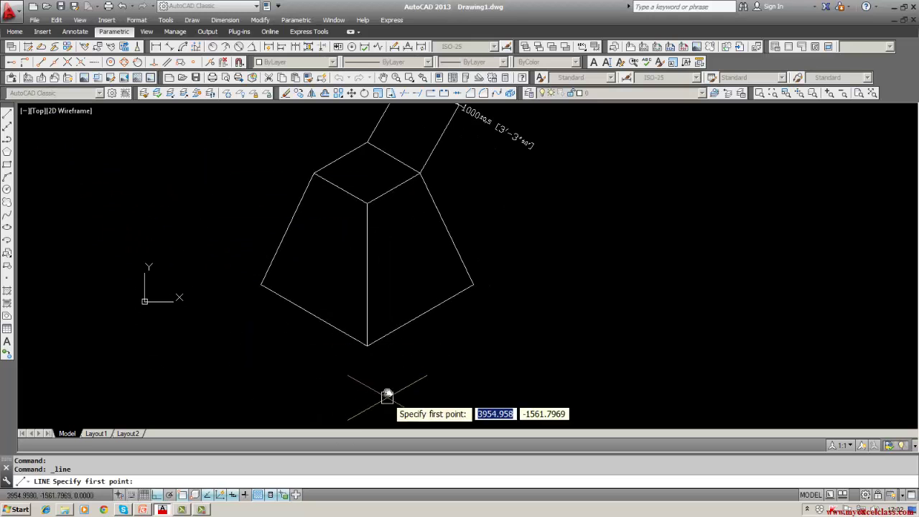
left_click(371, 348)
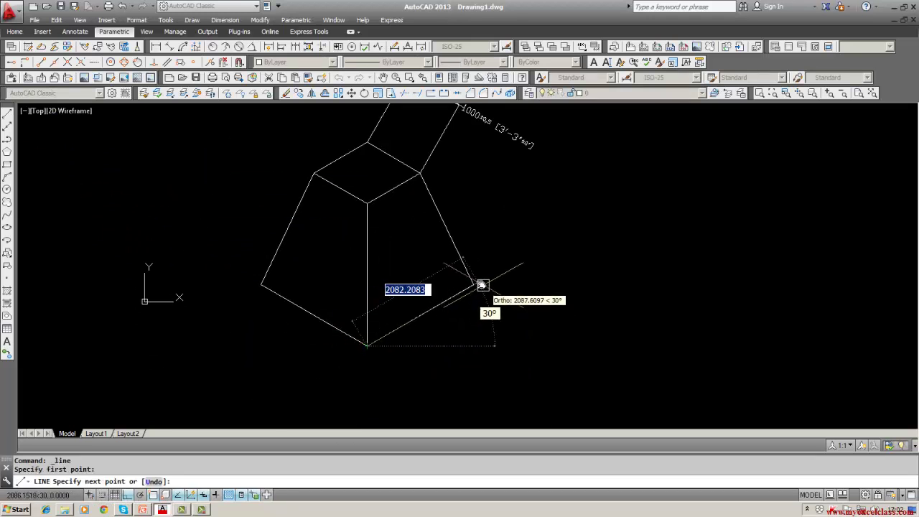
left_click(473, 284)
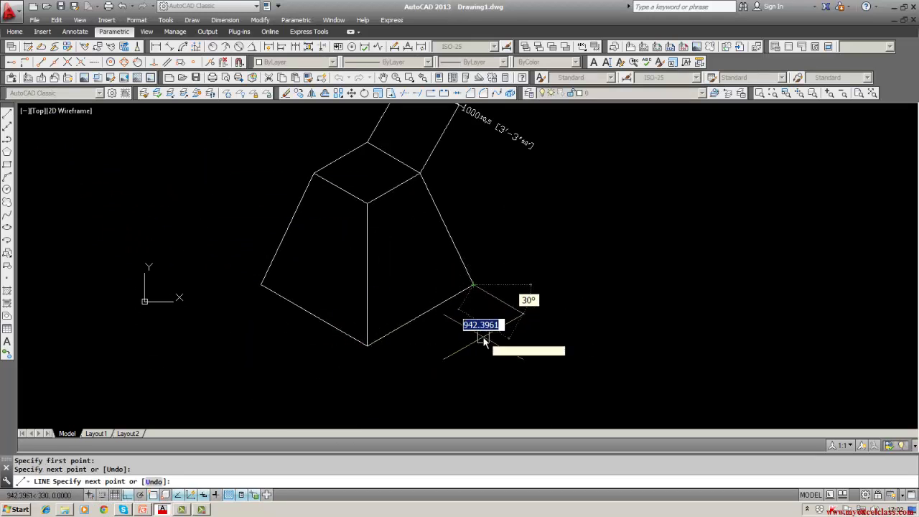
key("Escape")
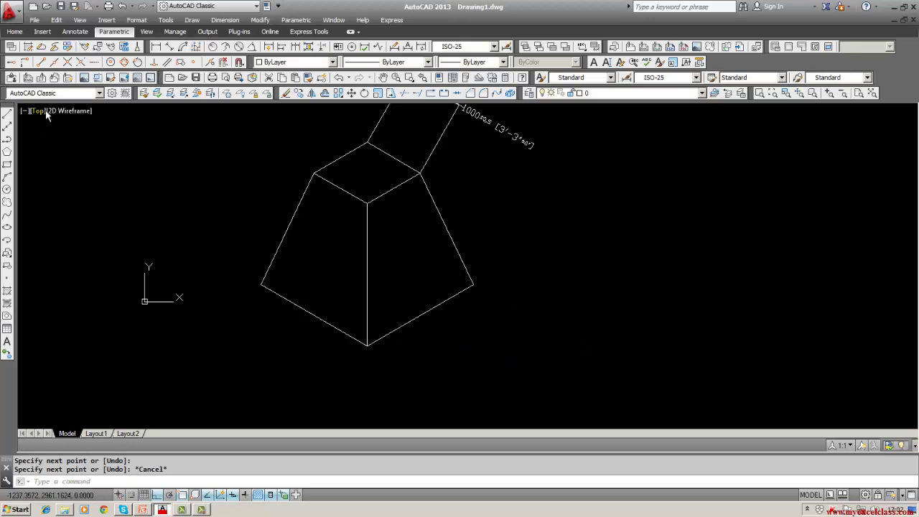
Place the 2000 aligned dimension below the lower-right base edge.
left_click(168, 46)
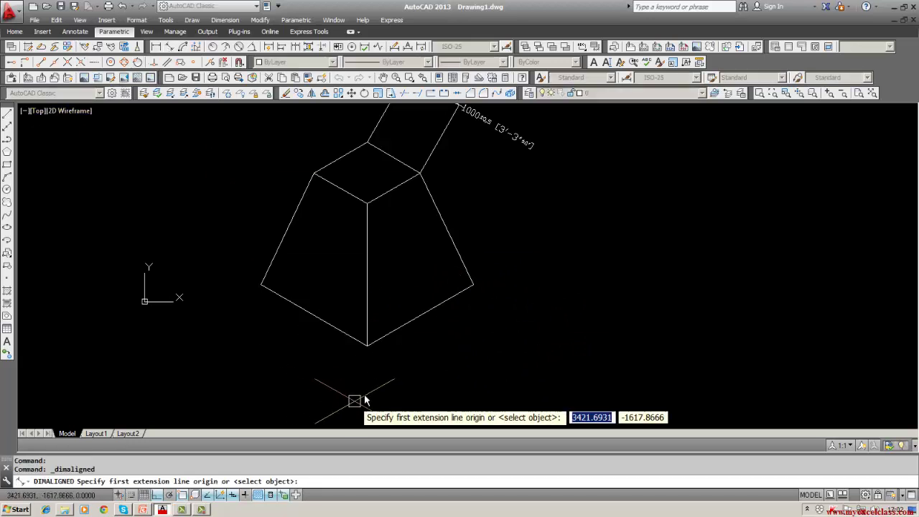
left_click(366, 346)
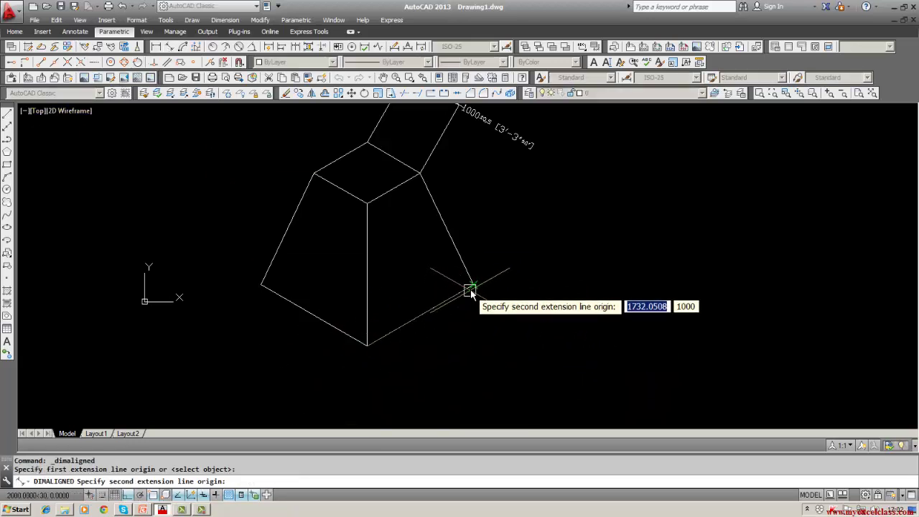
left_click(471, 287)
left_click(494, 325)
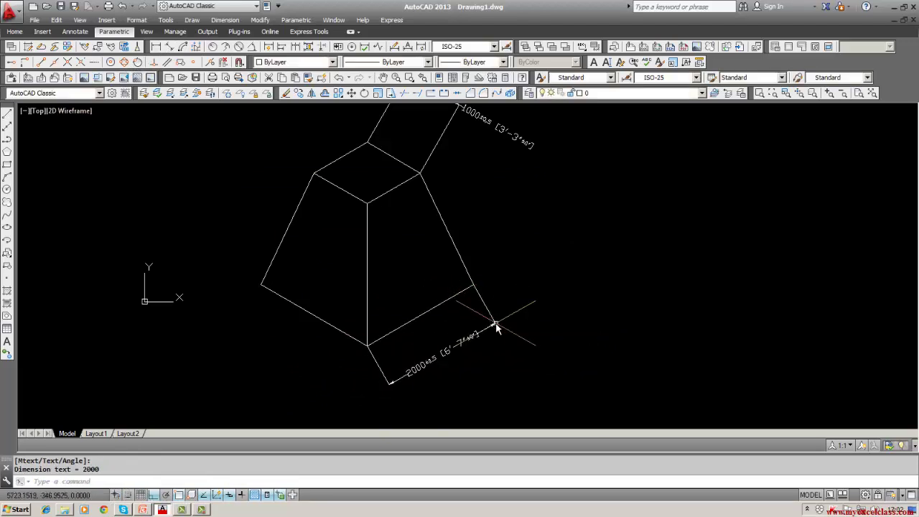
key("Escape")
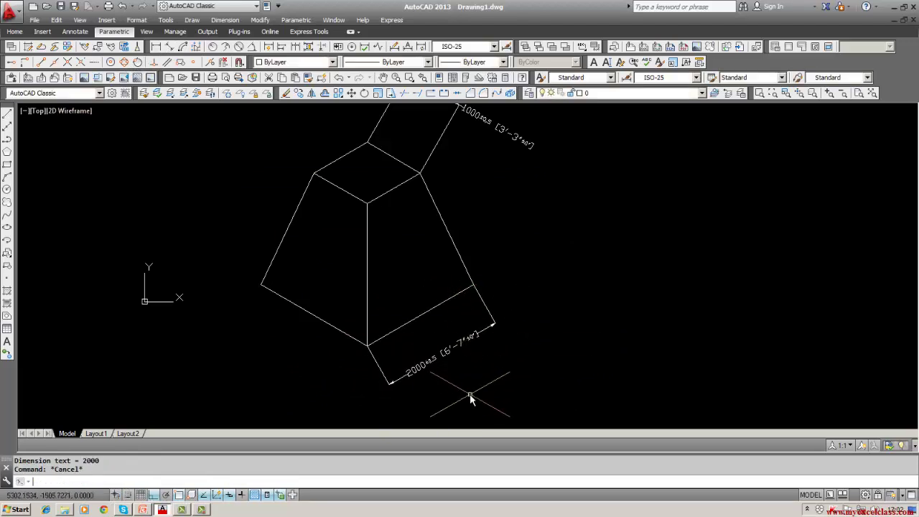
middle_click_drag(468, 369, 463, 396)
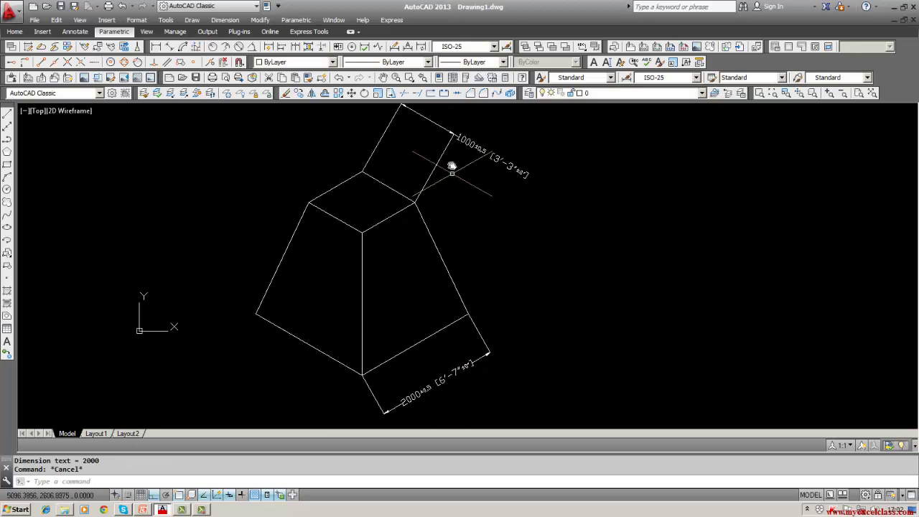
middle_click_drag(352, 180, 352, 233)
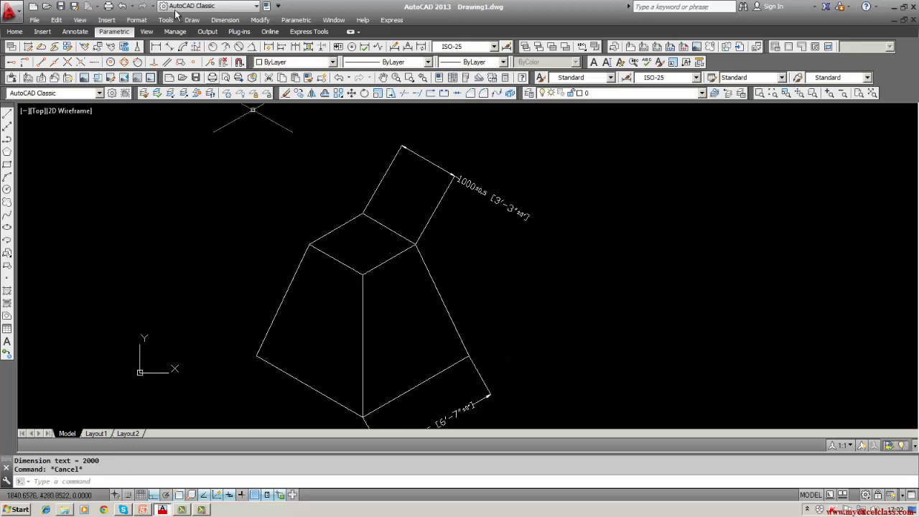
left_click(227, 20)
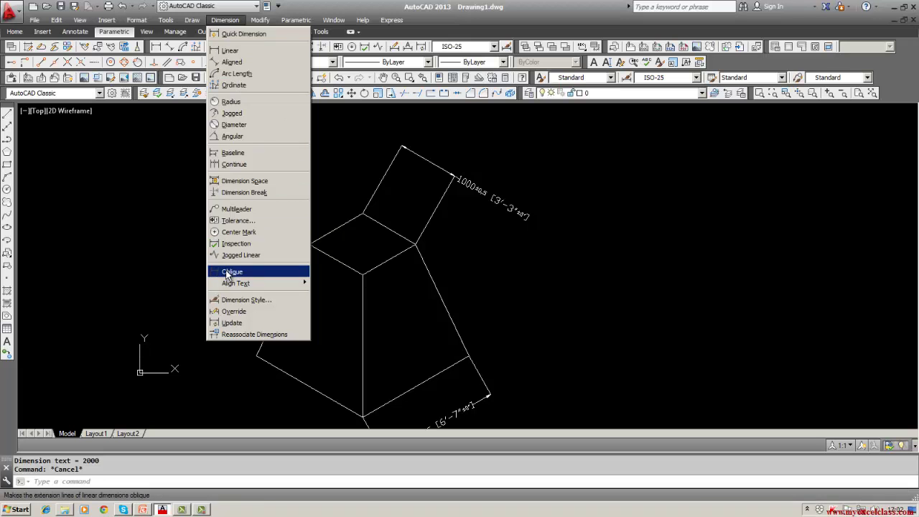
Oblique the 1000 dimension's extension lines to 150°, then undo it with U.
left_click(228, 272)
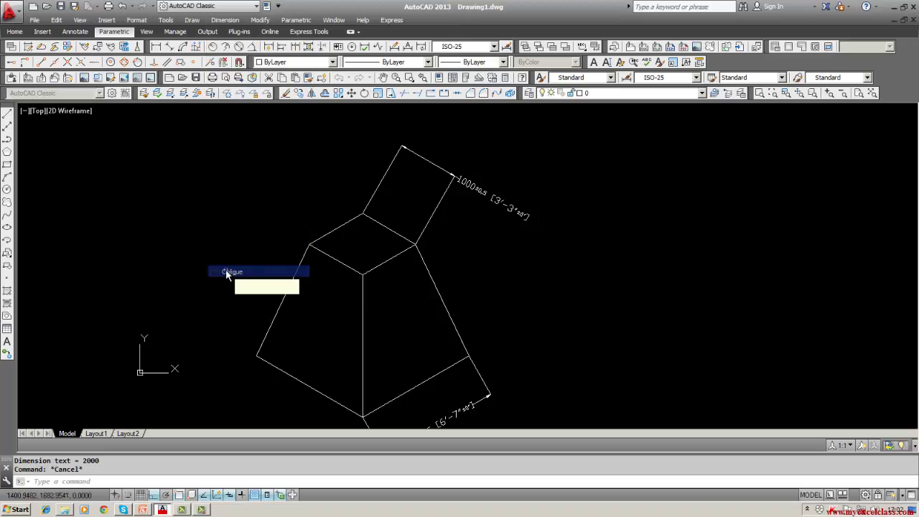
left_click(372, 201)
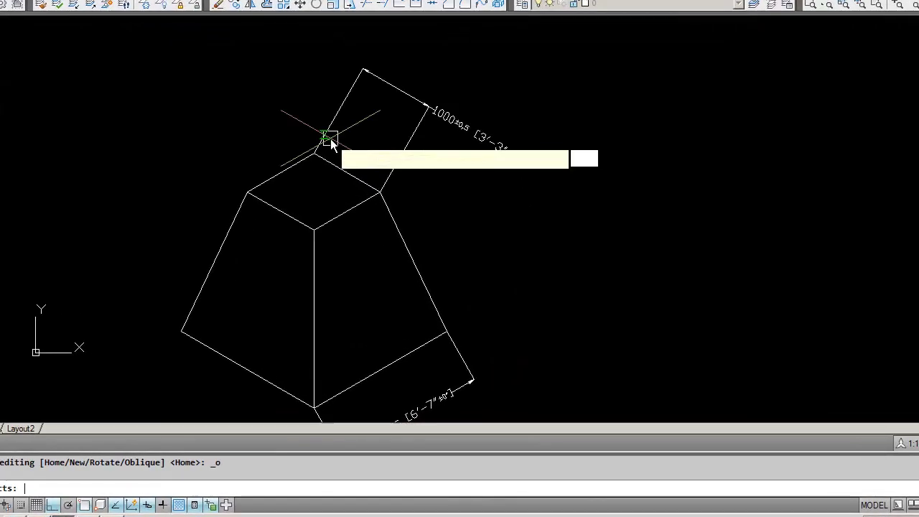
key("Return")
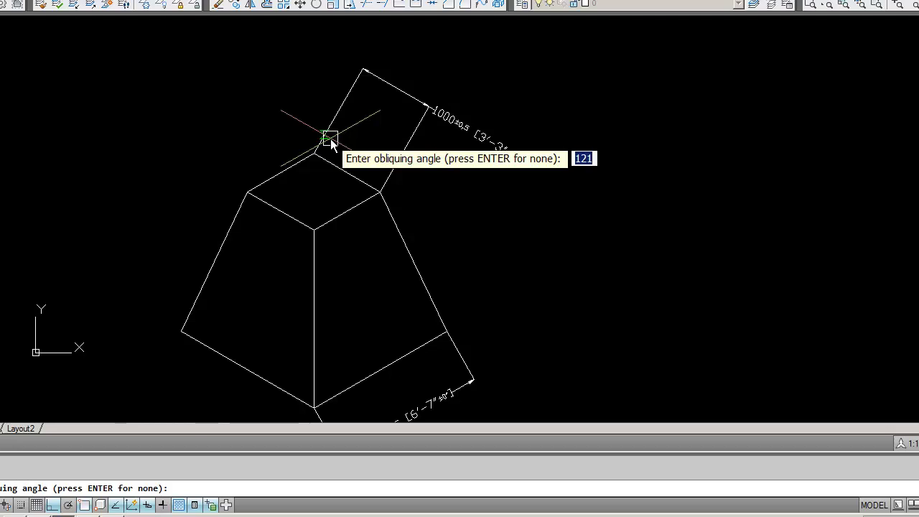
type("15")
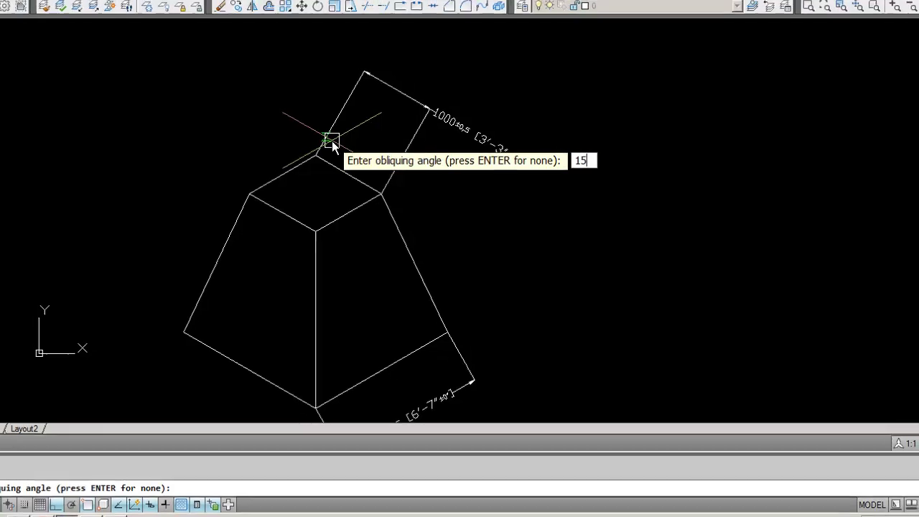
type("0")
key("Return")
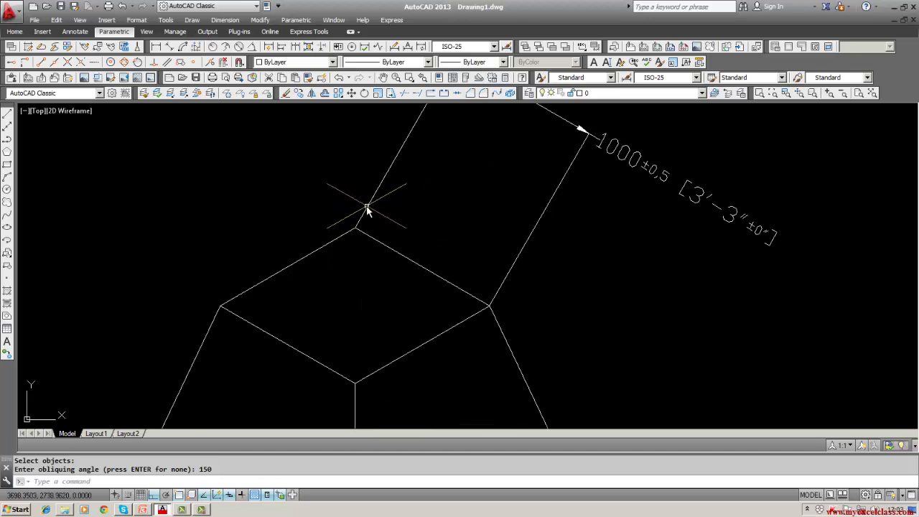
key("Escape")
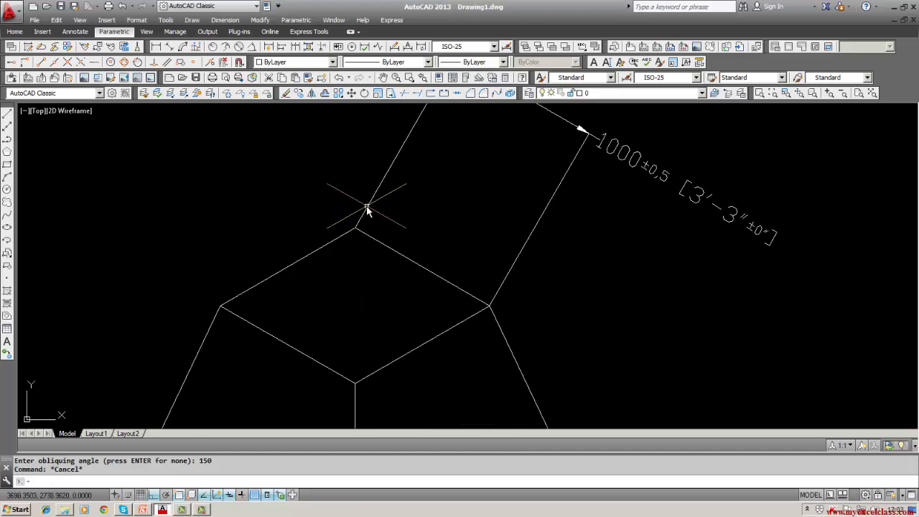
type("u")
key("Return")
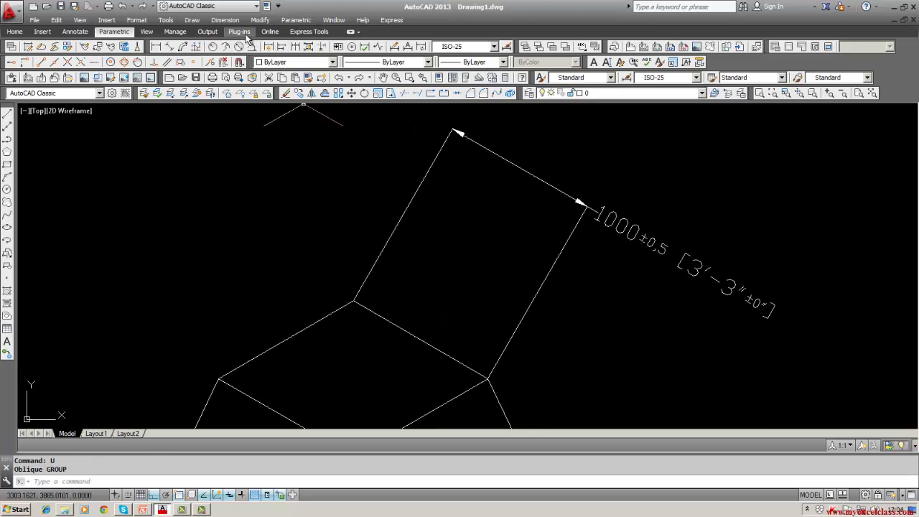
Oblique the 1000 dimension's extension lines to 30° instead.
left_click(224, 20)
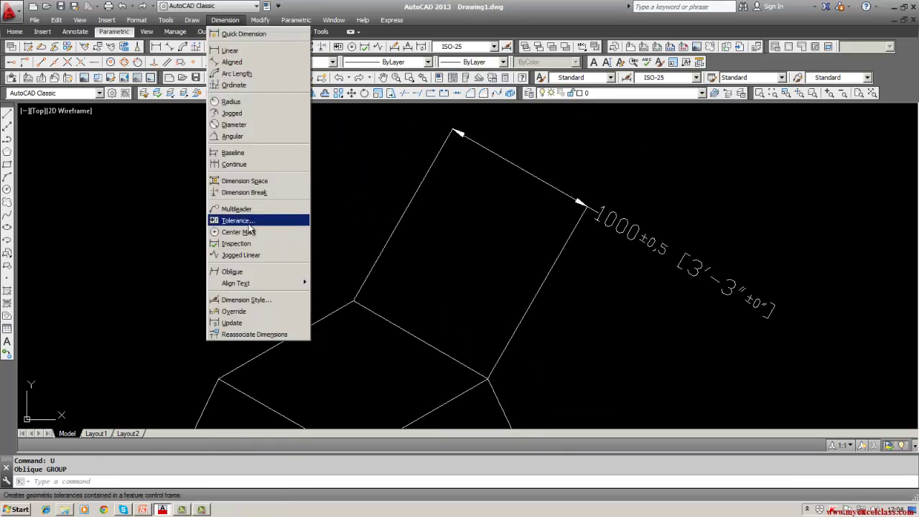
left_click(246, 274)
left_click(247, 275)
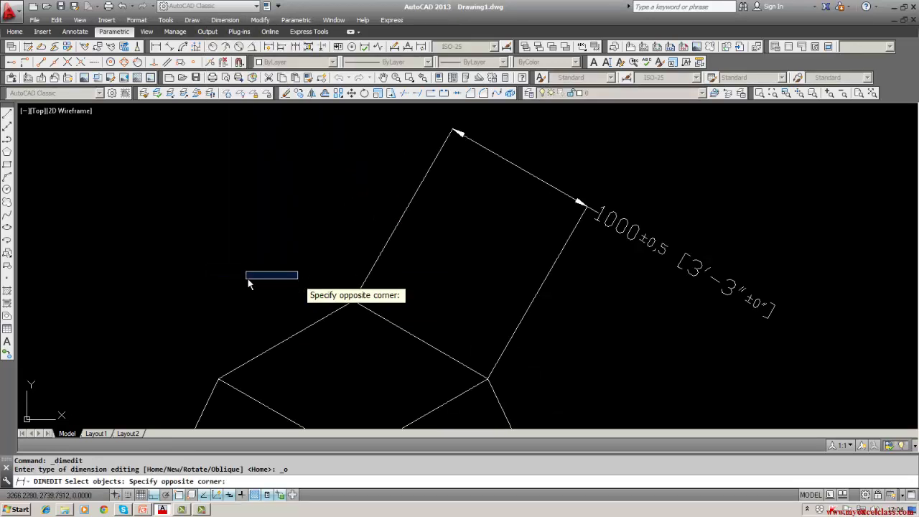
left_click(248, 281)
left_click(359, 291)
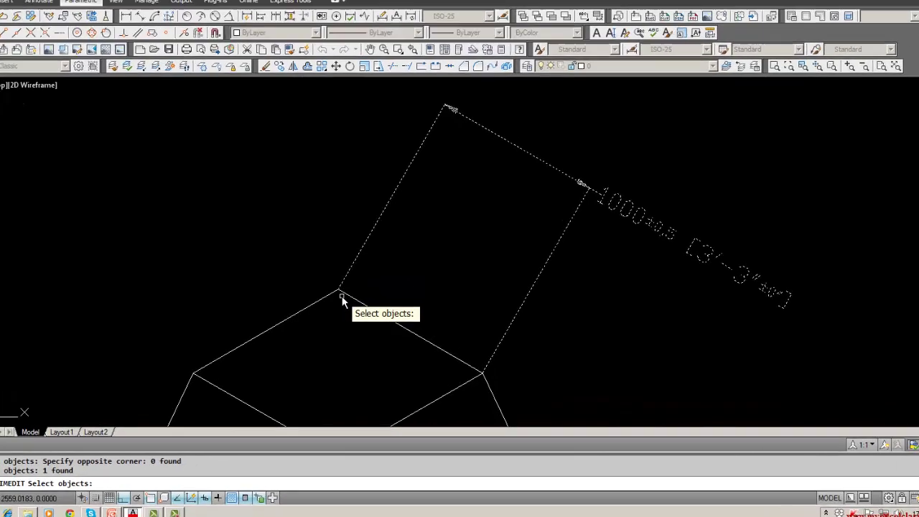
key("Return")
type("3")
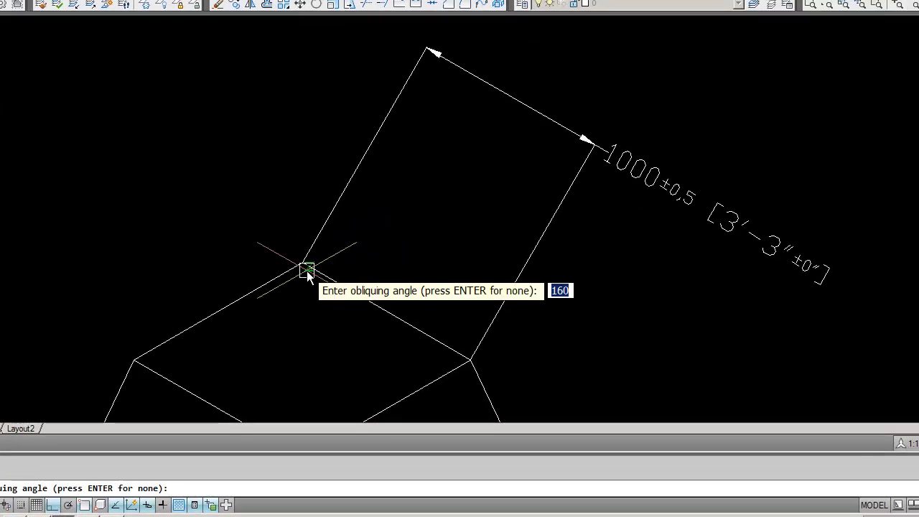
type("0")
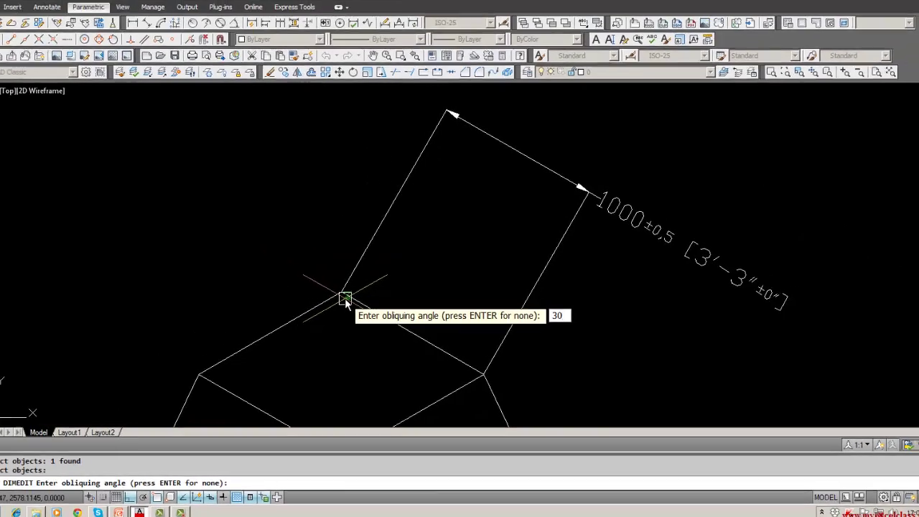
key("Return")
mouse_move(353, 307)
middle_mouse_down()
mouse_move(334, 241)
mouse_move(335, 164)
middle_mouse_up()
scroll(334, 237, "down", 3)
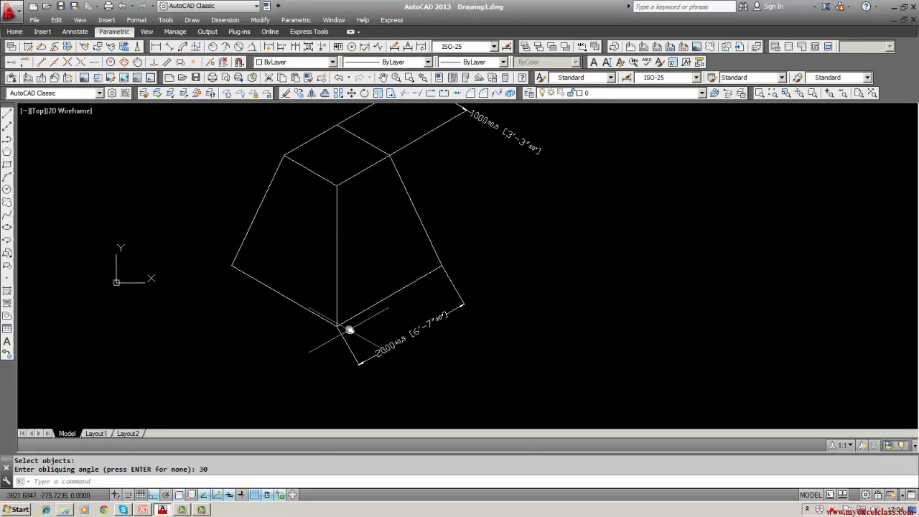
middle_click_drag(348, 328, 338, 349)
scroll(339, 368, "up", 4)
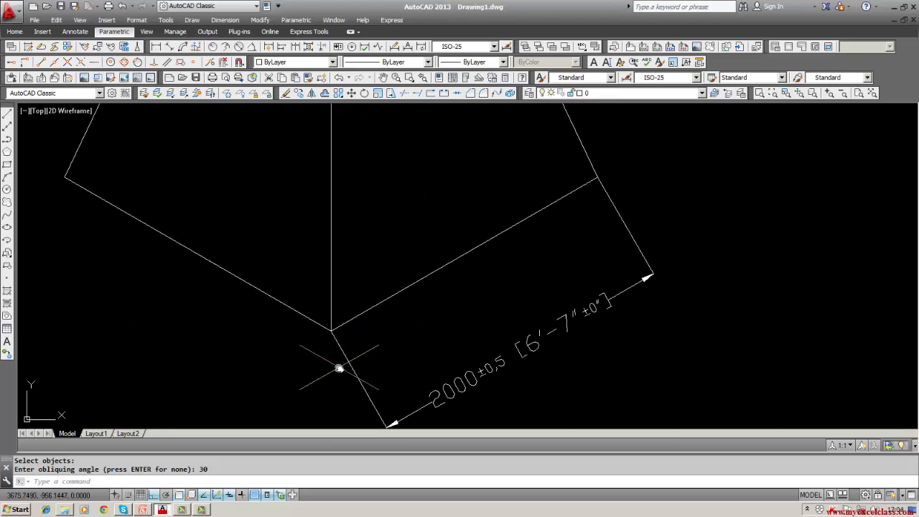
Oblique the 2000 dimension's extension lines at 30°, then undo it with U.
left_click(225, 21)
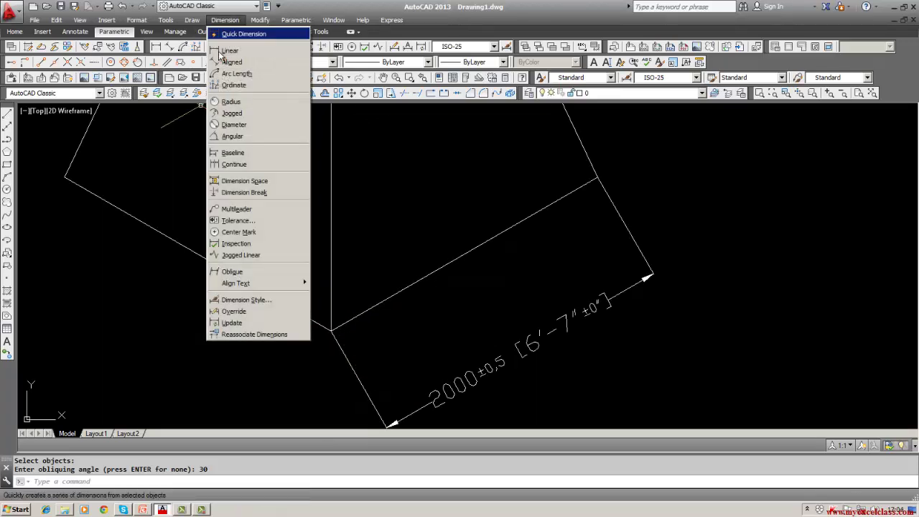
left_click(236, 271)
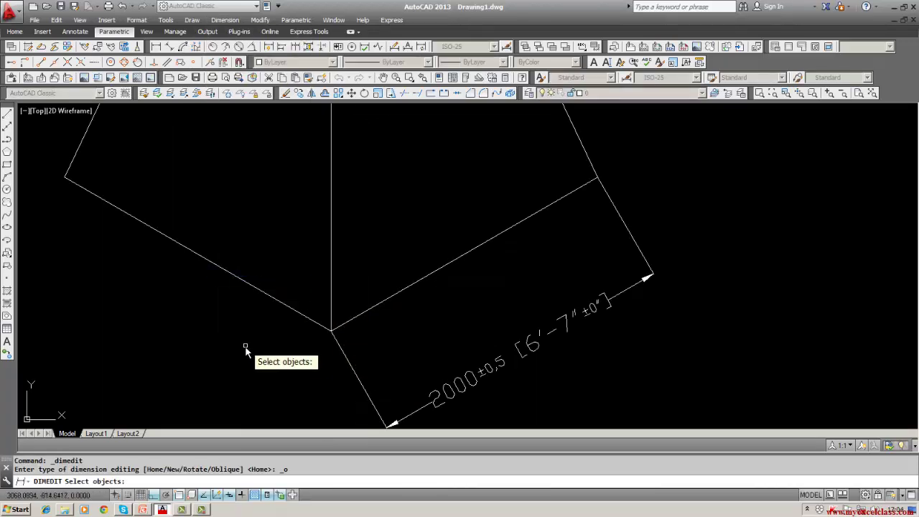
left_click(337, 342)
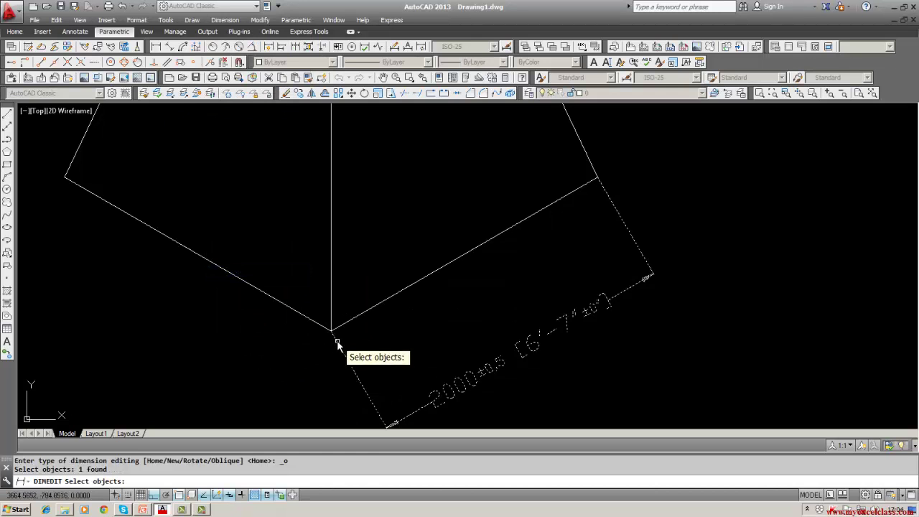
key("Return")
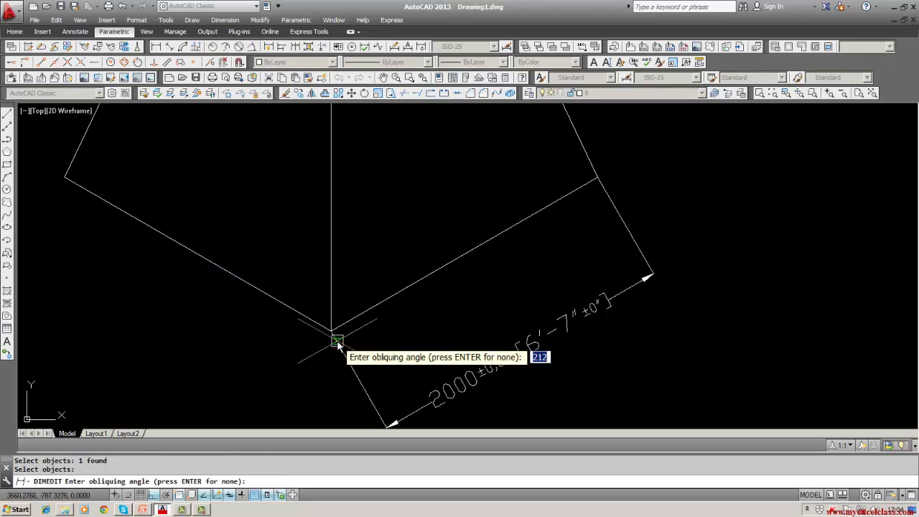
type("30")
key("Return")
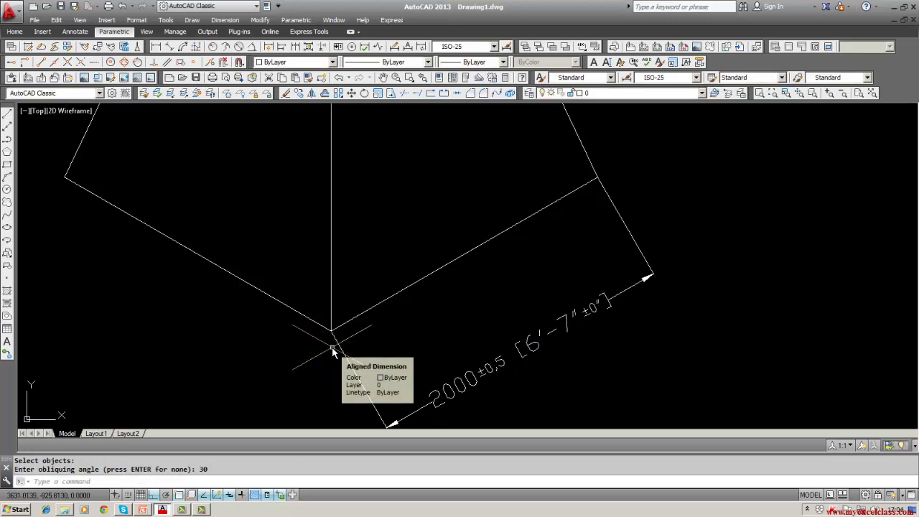
key("Escape")
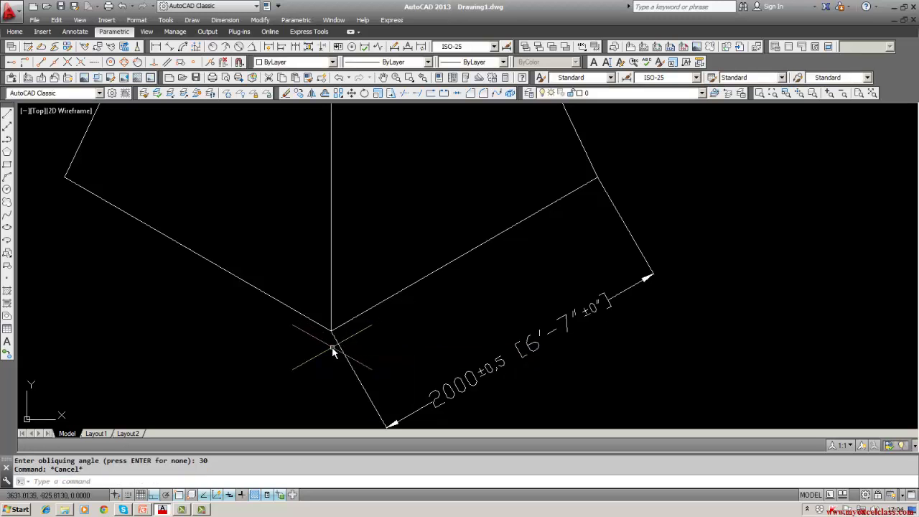
type("u")
key("Return")
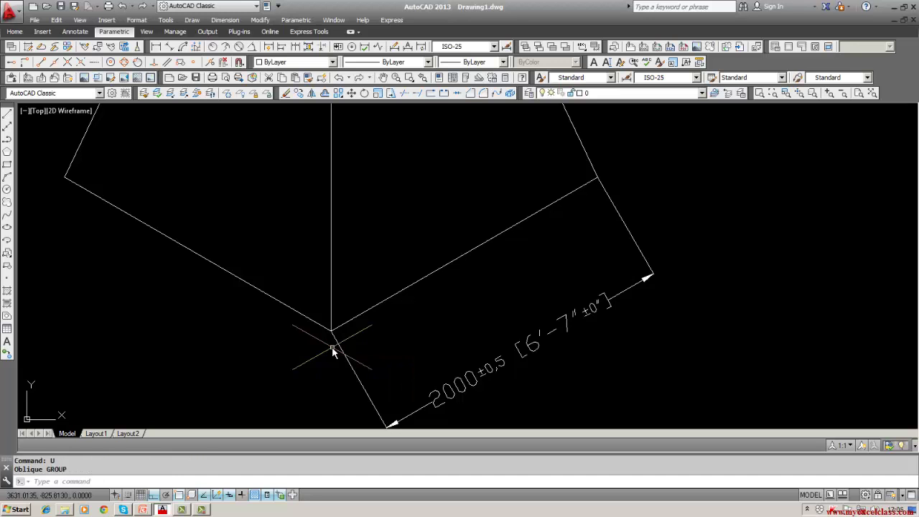
Re-oblique the 2000 dimension's extension lines at 150° and centre the box in view.
left_click(225, 20)
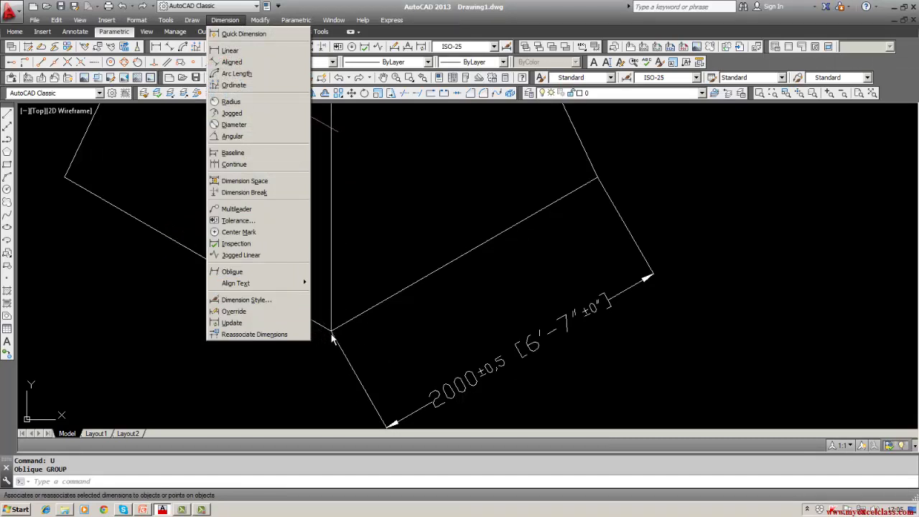
left_click(231, 272)
left_click(234, 271)
left_click(92, 321)
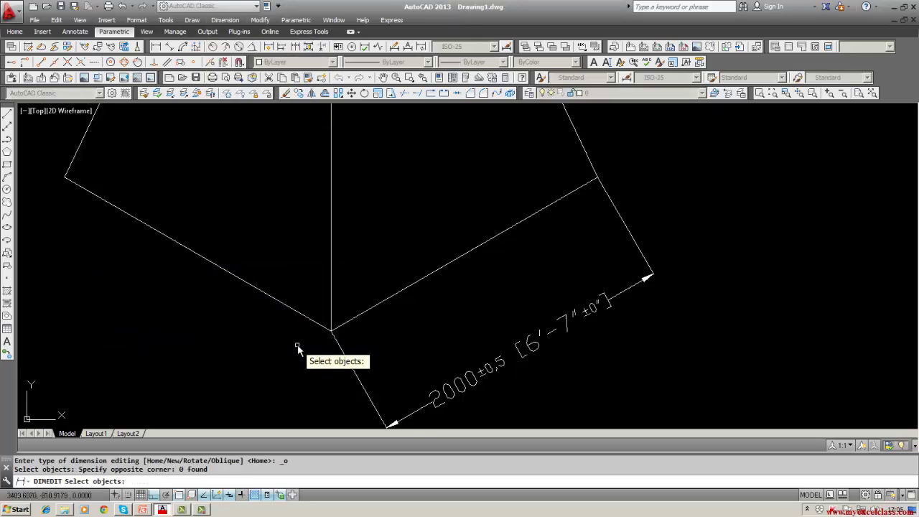
left_click(338, 345)
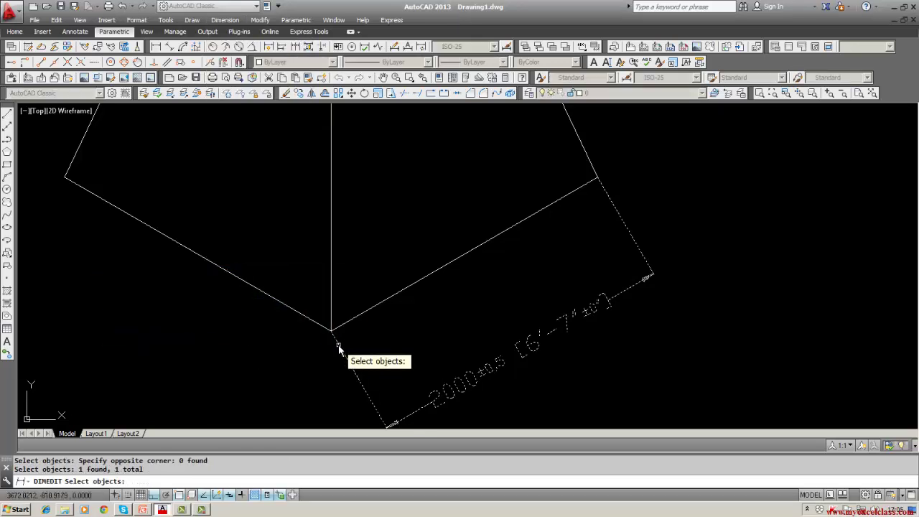
key("Return")
type("15")
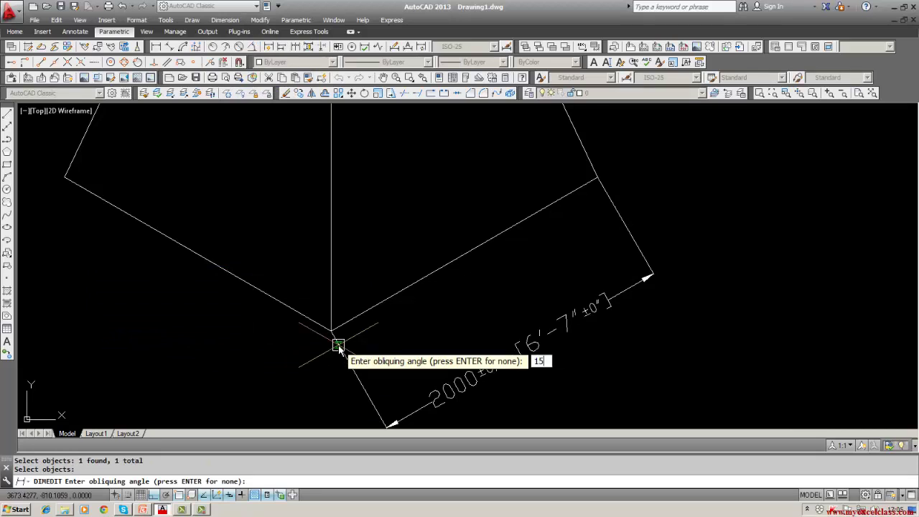
type("0")
key("Return")
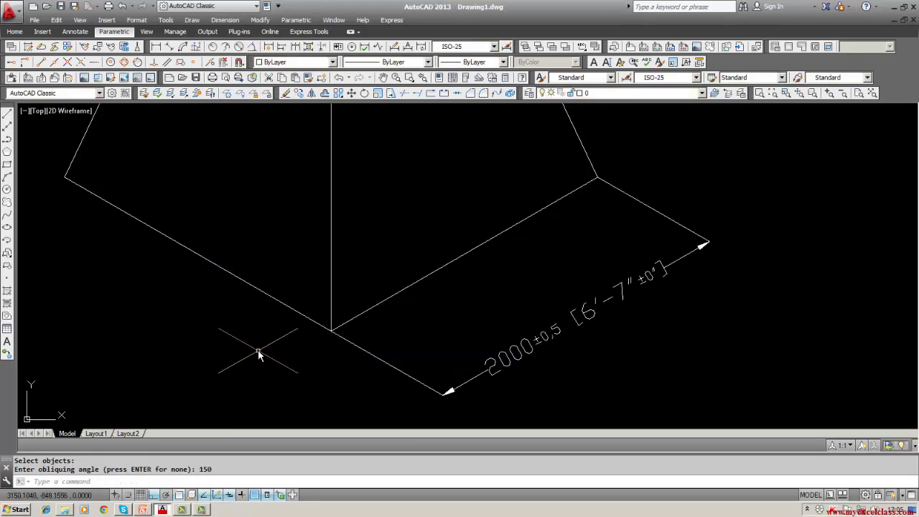
scroll(257, 350, "down", 4)
middle_click_drag(258, 350, 318, 340)
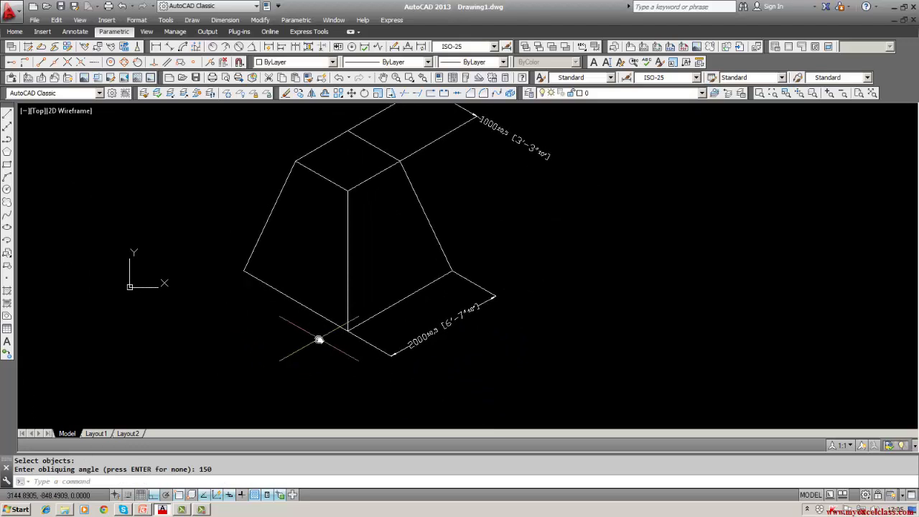
middle_click_drag(318, 339, 369, 366)
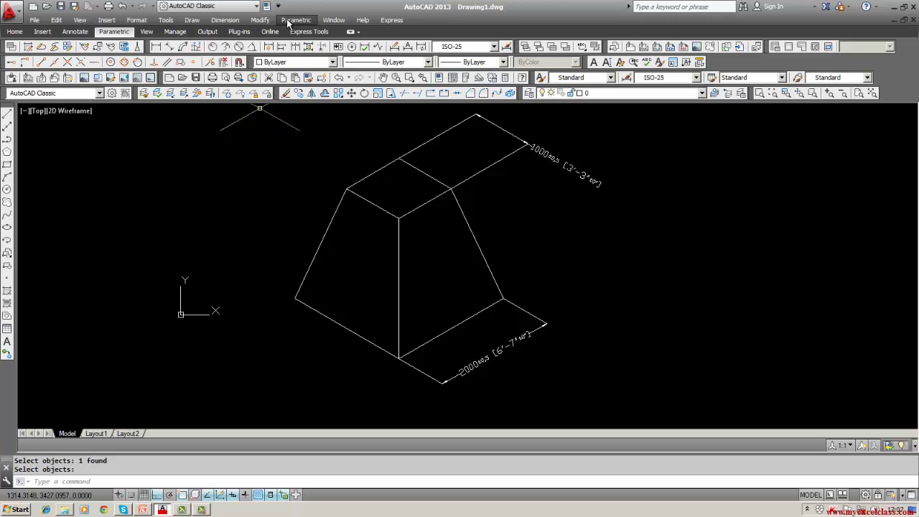
left_click(226, 20)
left_click(227, 22)
left_click(227, 22)
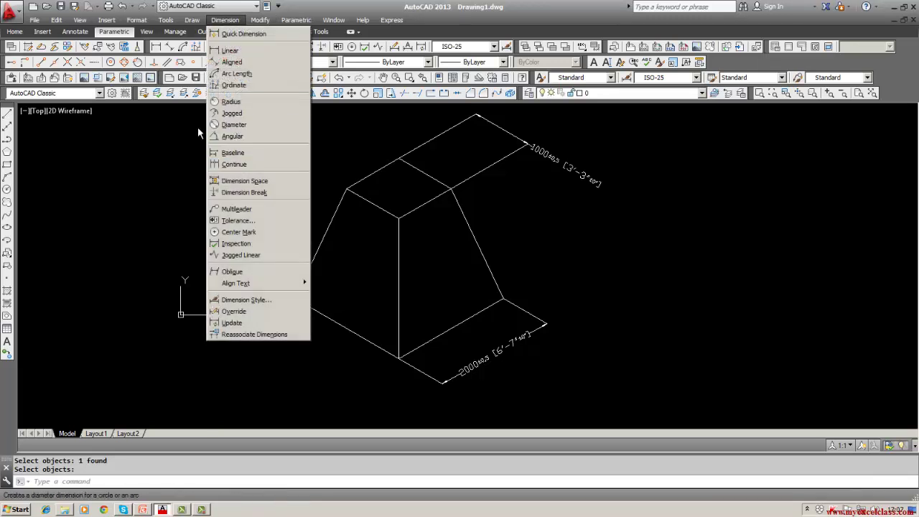
Dimension the box's left slanted edge with an aligned 2016.24 dimension placed outside it.
left_click(232, 62)
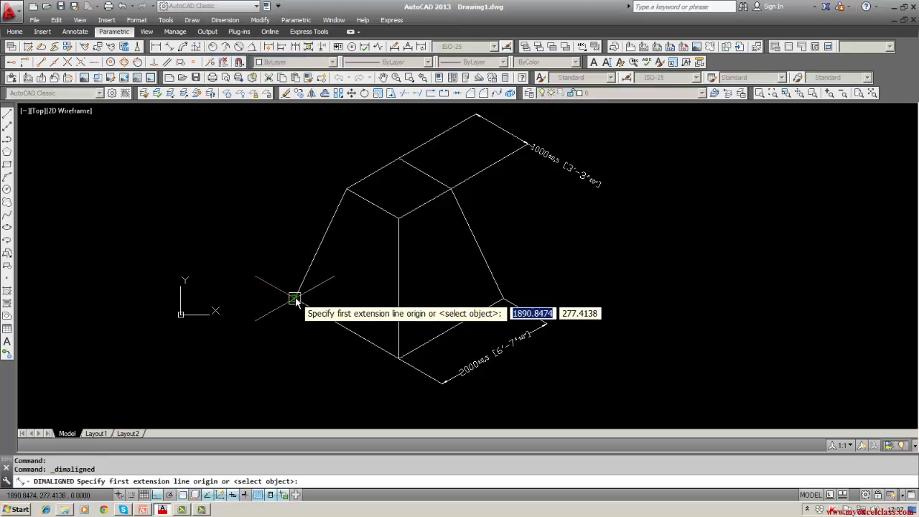
scroll(294, 298, "up", 4)
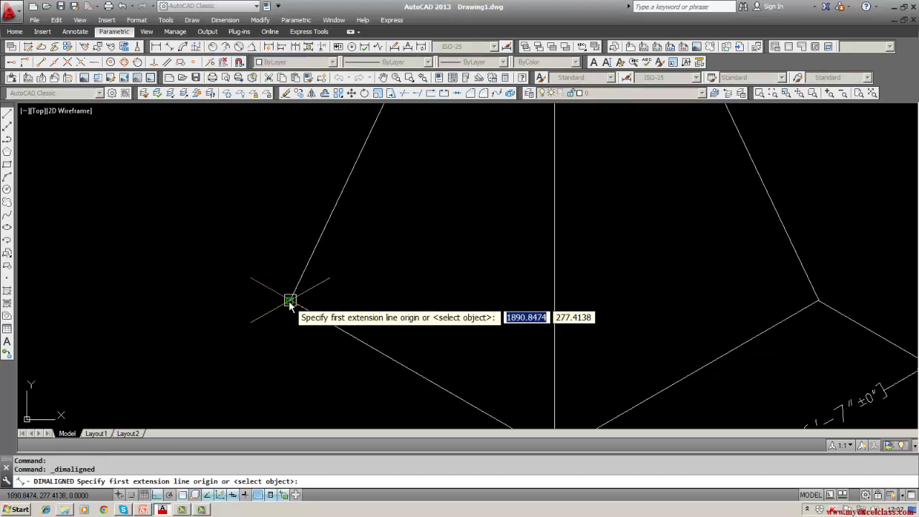
left_click(290, 300)
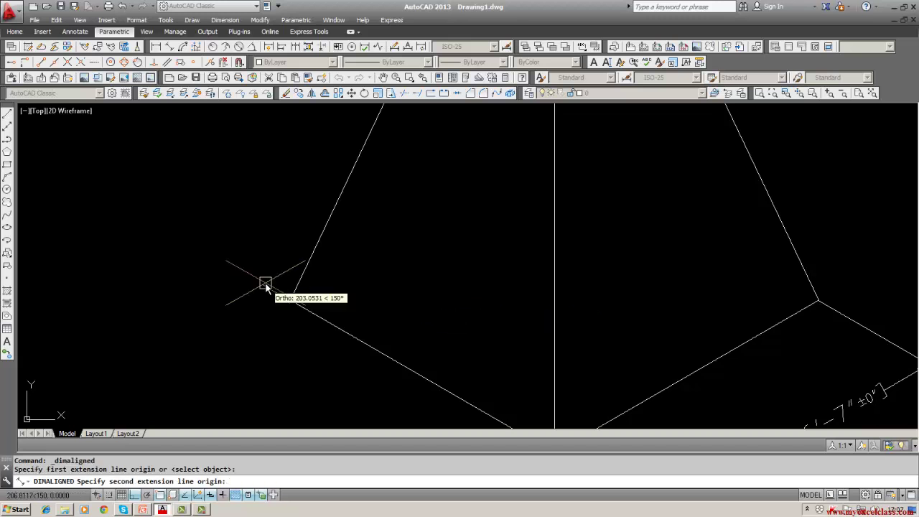
scroll(266, 287, "down", 4)
middle_click_drag(267, 263, 267, 305)
scroll(308, 244, "up", 4)
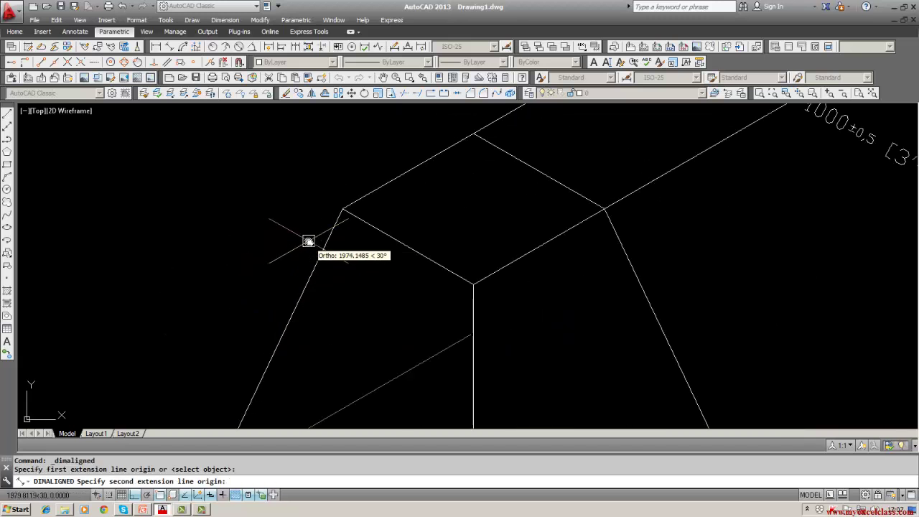
left_click(341, 208)
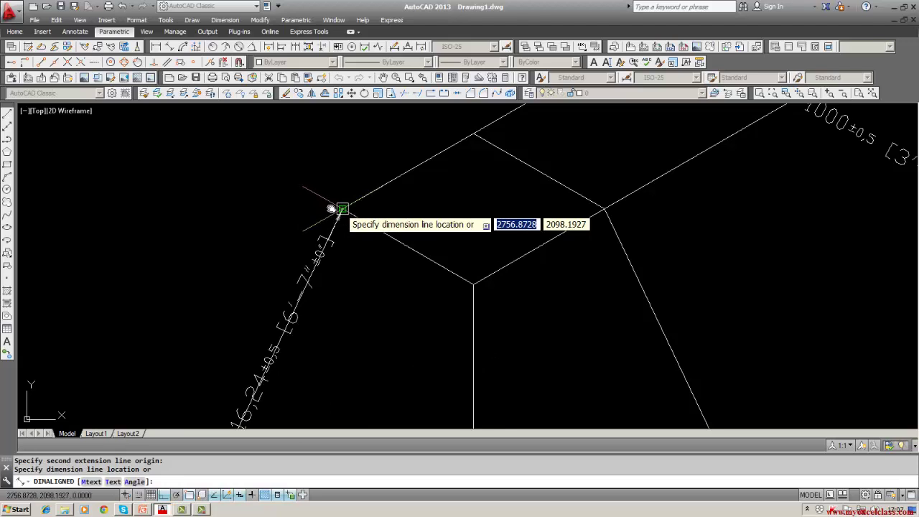
left_click(197, 199)
scroll(227, 248, "down", 4)
middle_click_drag(226, 261, 281, 232)
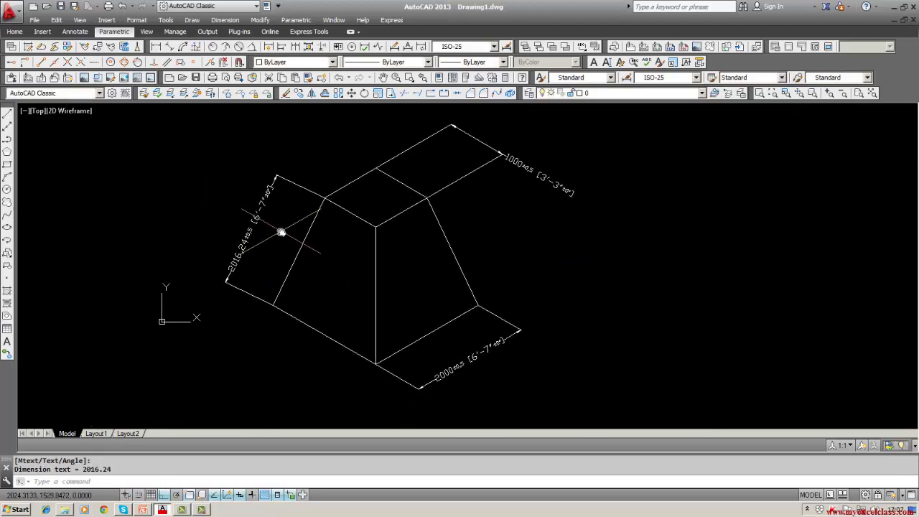
left_click(231, 21)
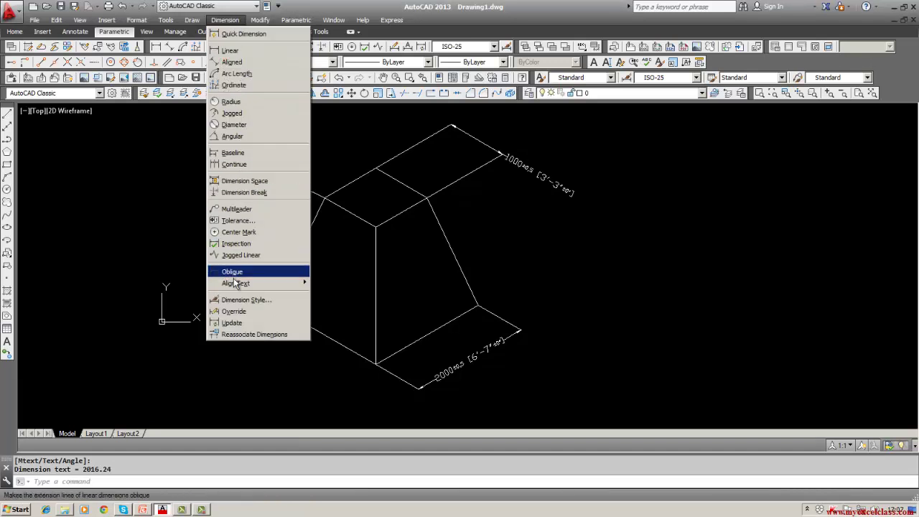
Give the 2016.24 dimension an obliquing angle of -30° with Dimension > Oblique.
left_click(232, 272)
left_click(234, 273)
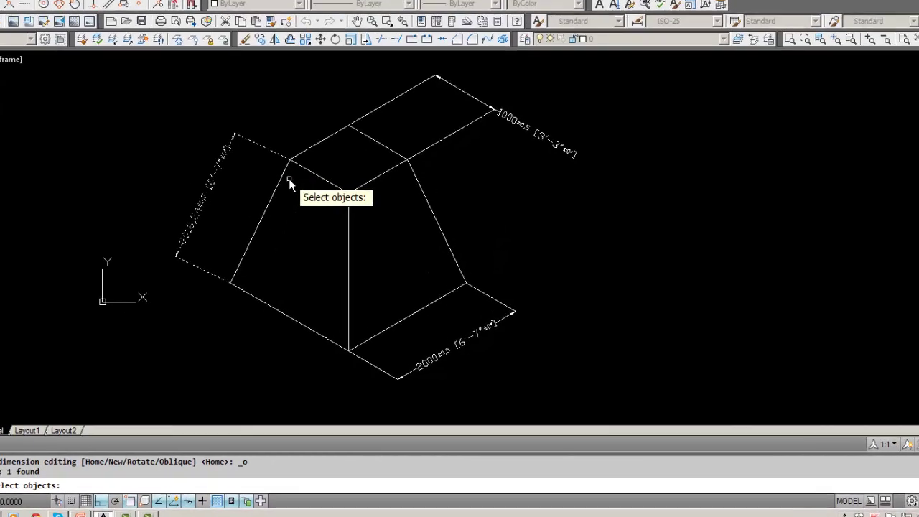
key("Return")
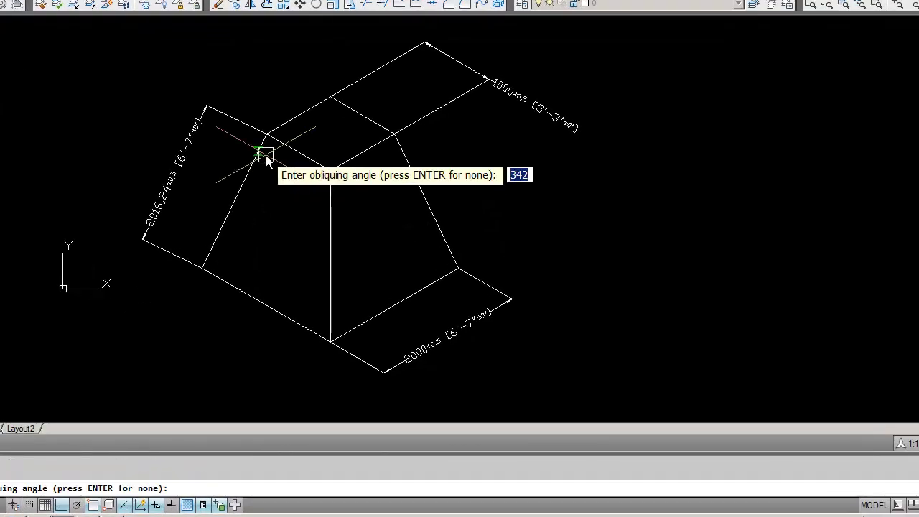
type("-")
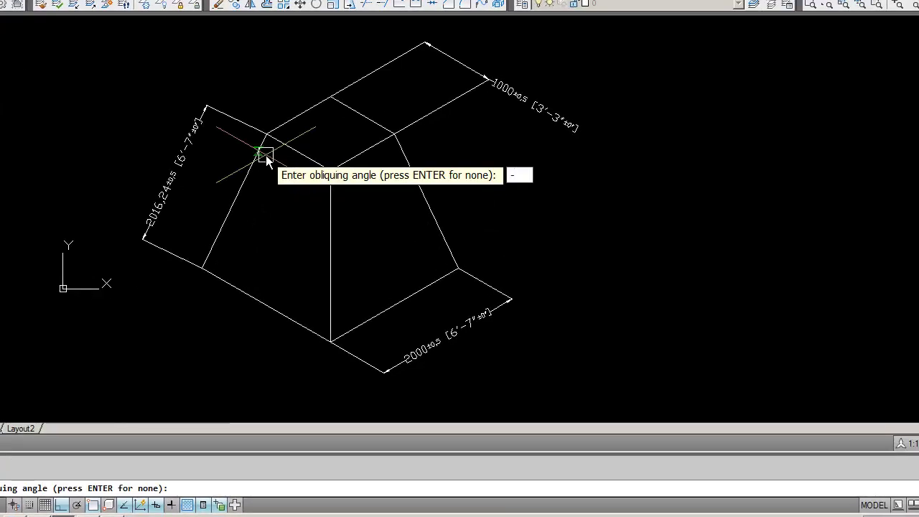
type("30")
key("Return")
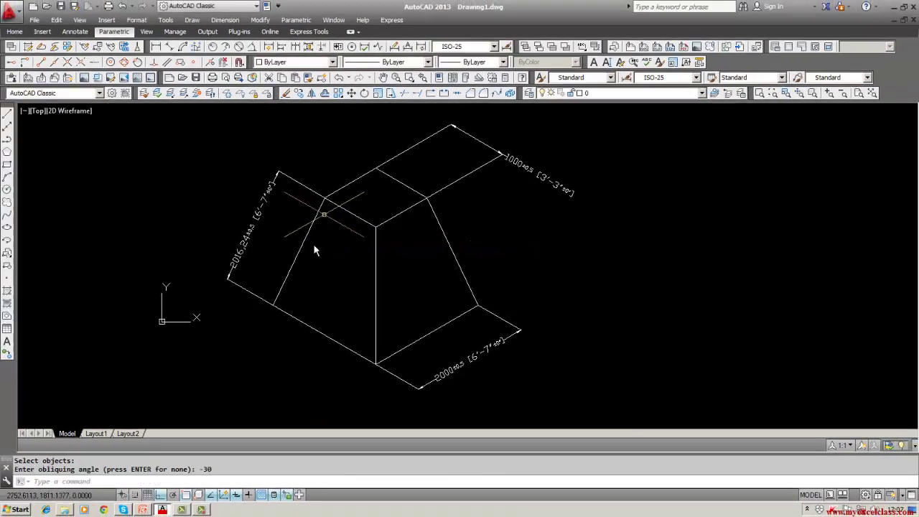
scroll(291, 310, "down", 2)
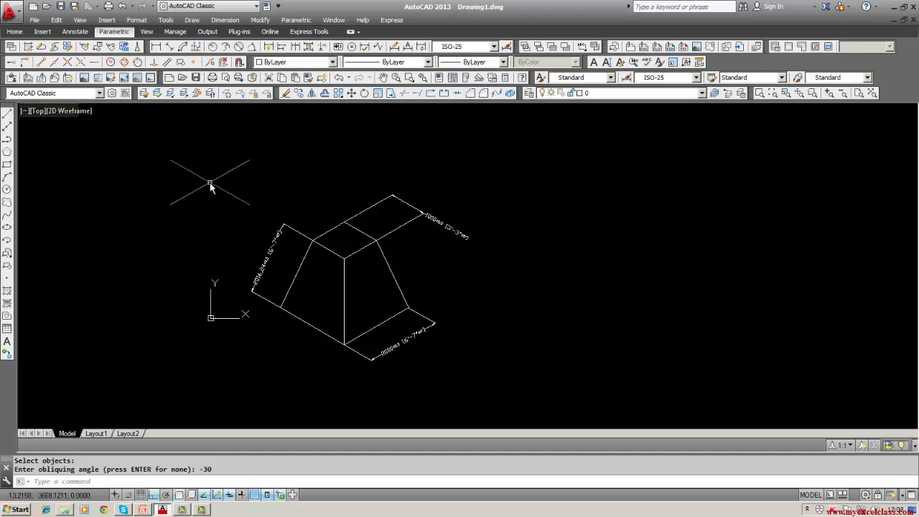
Add a vertical 1821.09 dimension on the box's left side using DIM VER.
type("dim")
key("Return")
type("v")
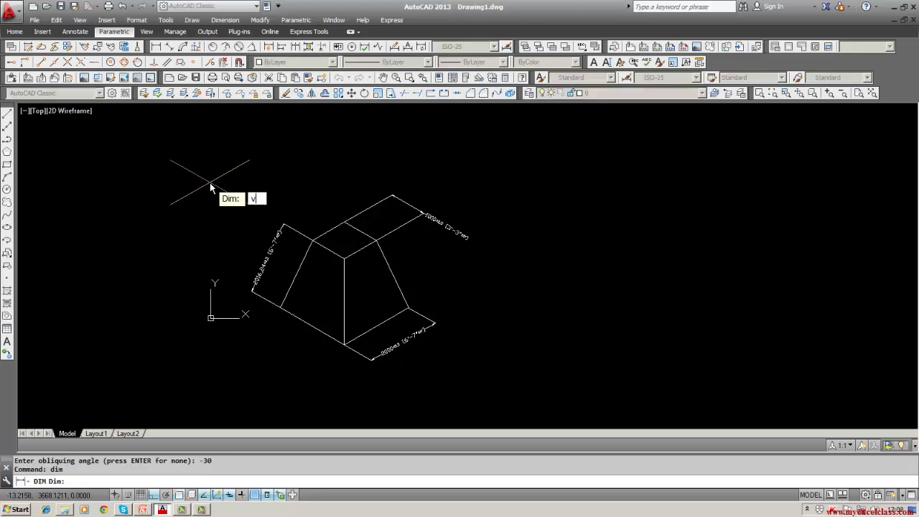
type("er")
key("Return")
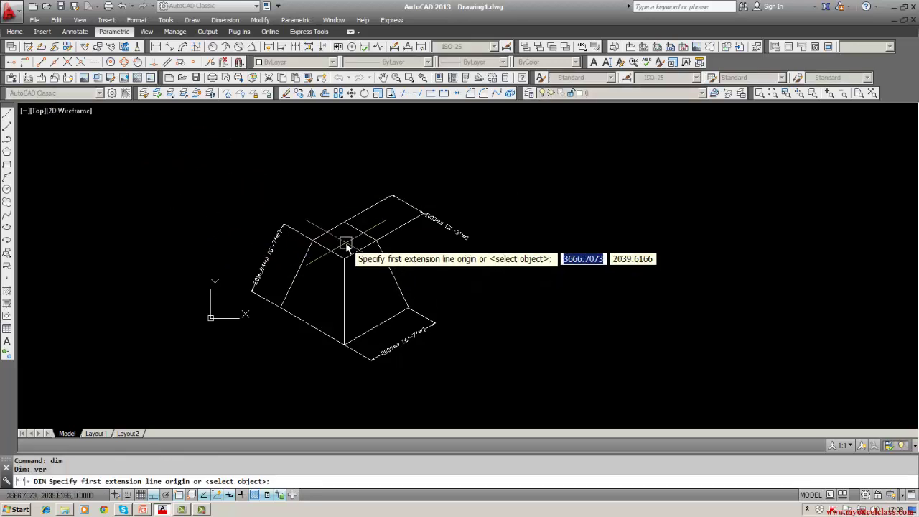
left_click(311, 241)
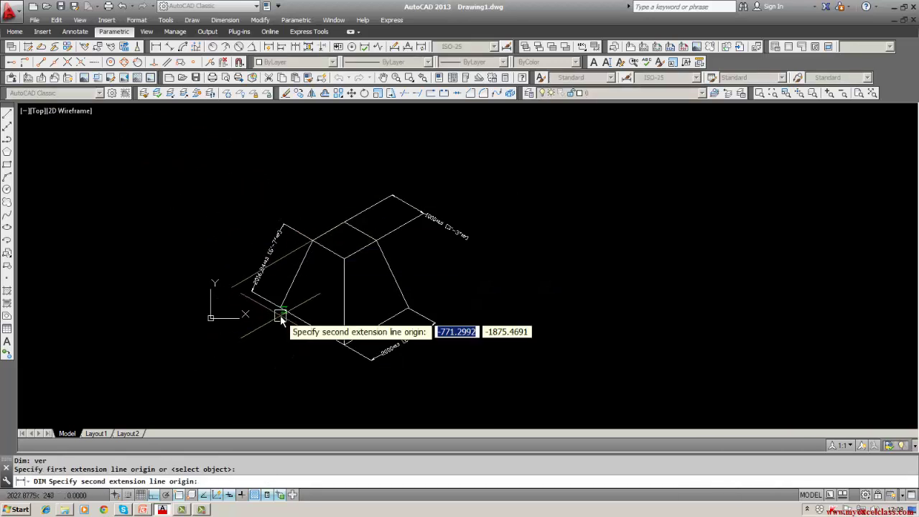
left_click(280, 308)
left_click(136, 323)
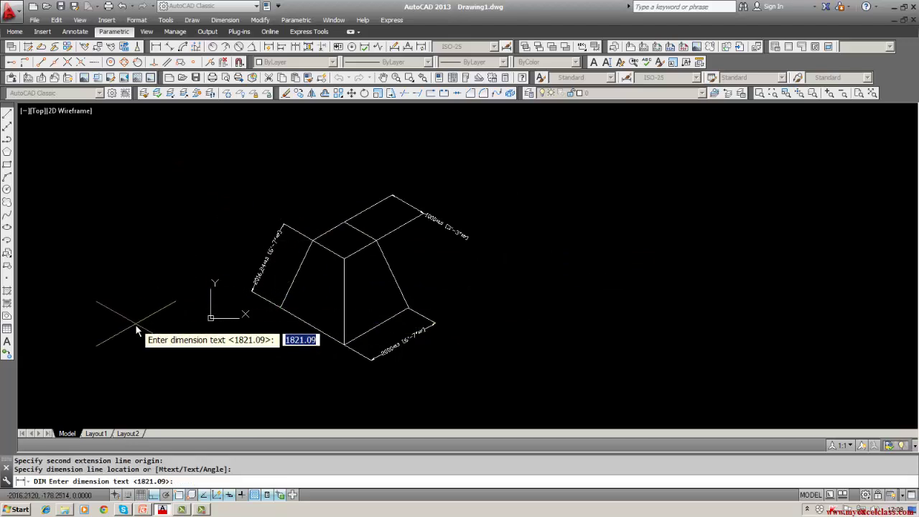
key("Return")
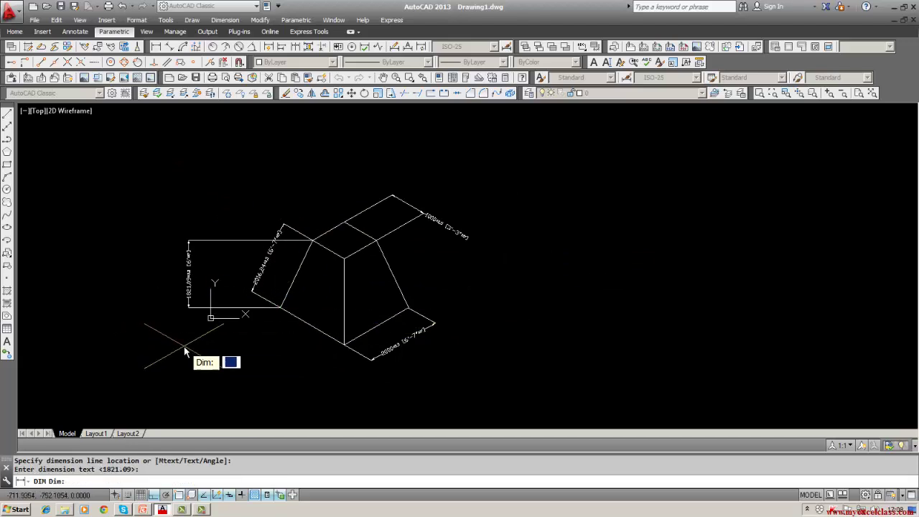
Erase the new vertical dimension.
left_click(285, 93)
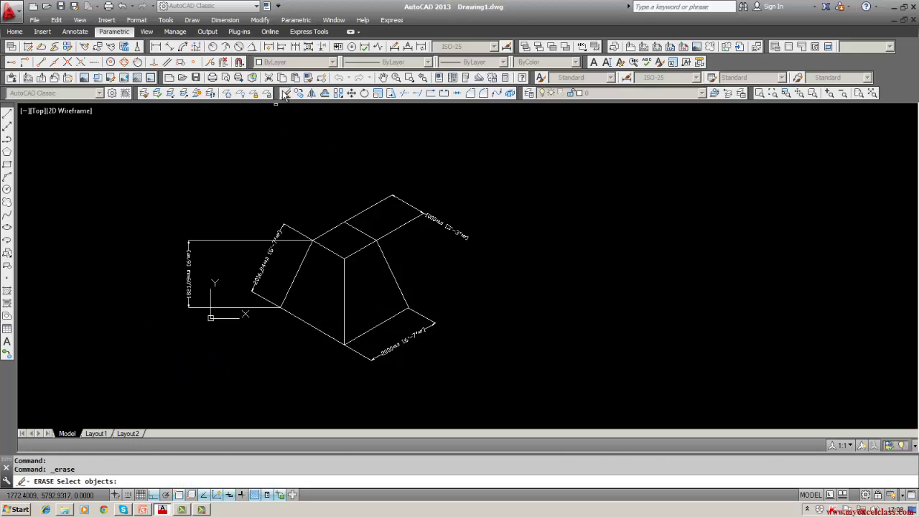
type("w")
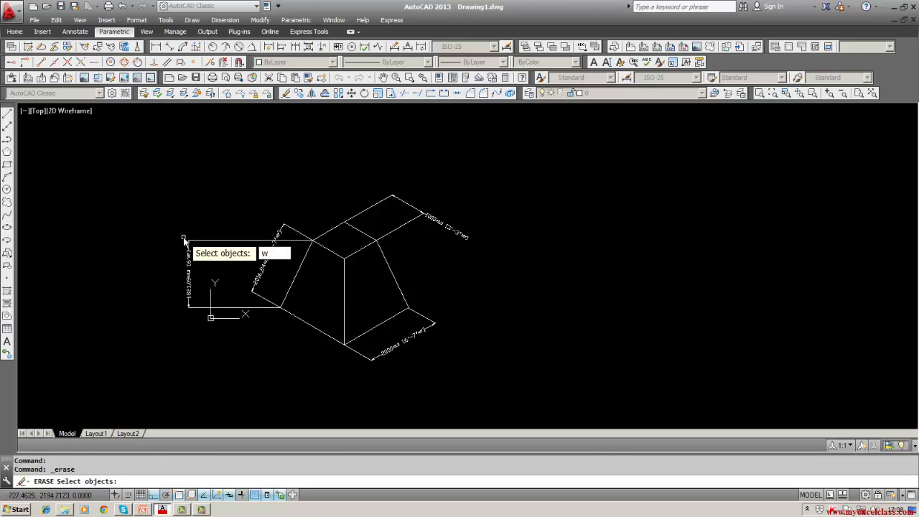
key("Escape")
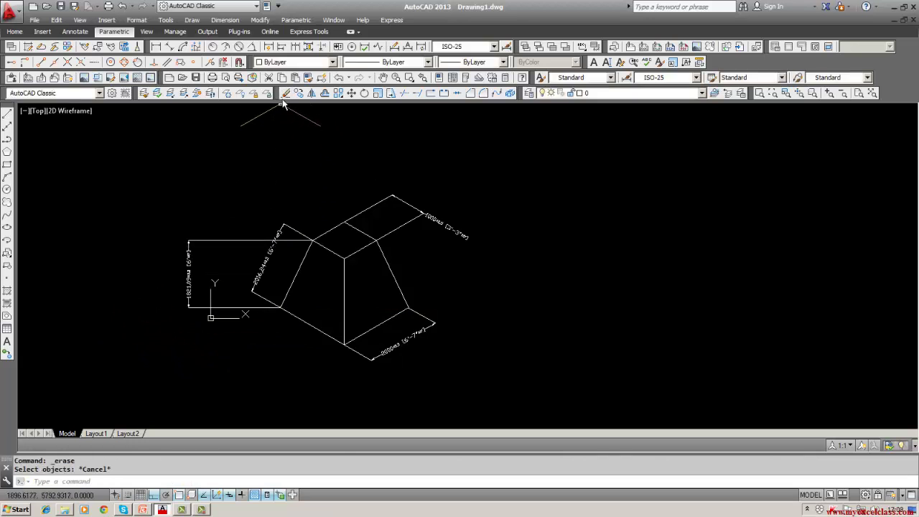
left_click(285, 92)
left_click(265, 242)
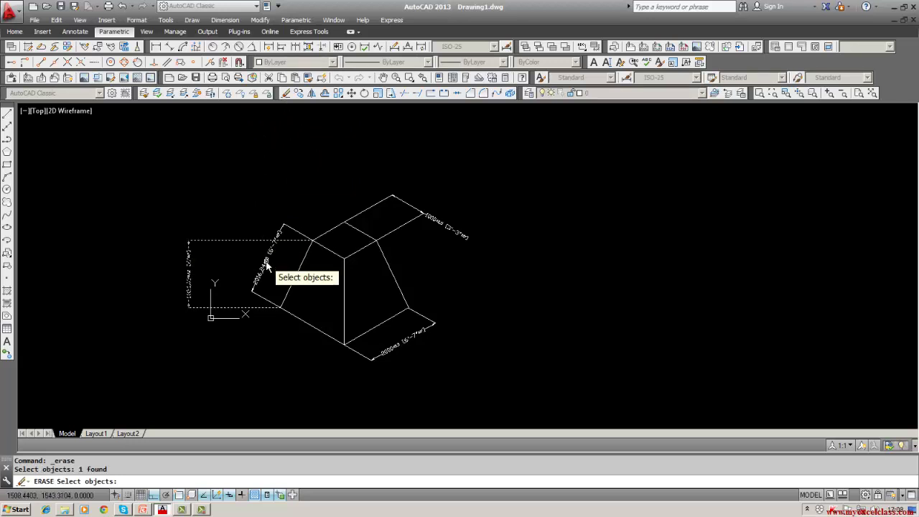
key("Return")
Delete the remaining left slanted, top and bottom 2000 dimensions.
left_click(264, 260)
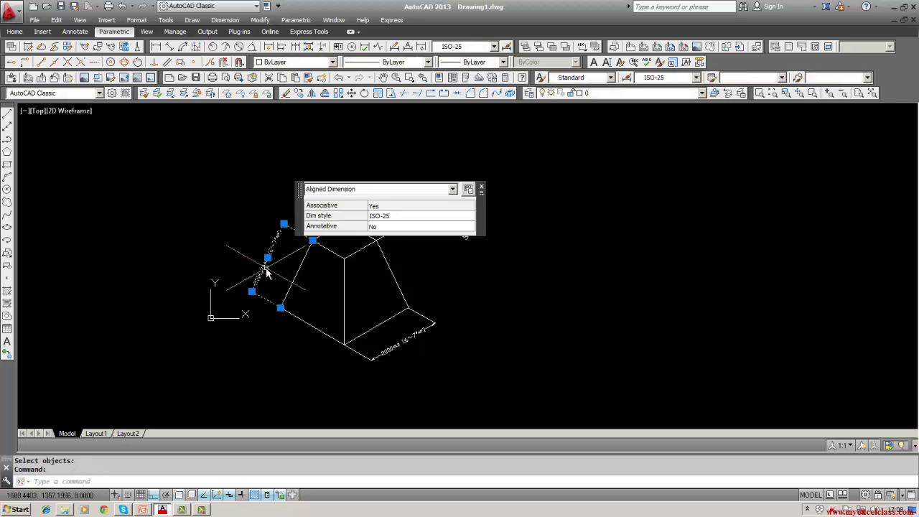
left_click(481, 184)
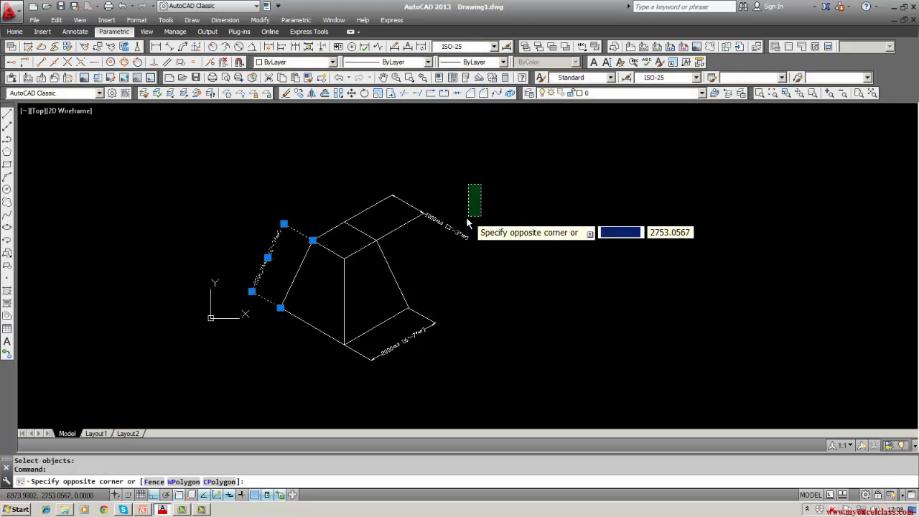
left_click(446, 232)
key("Delete")
key("Return")
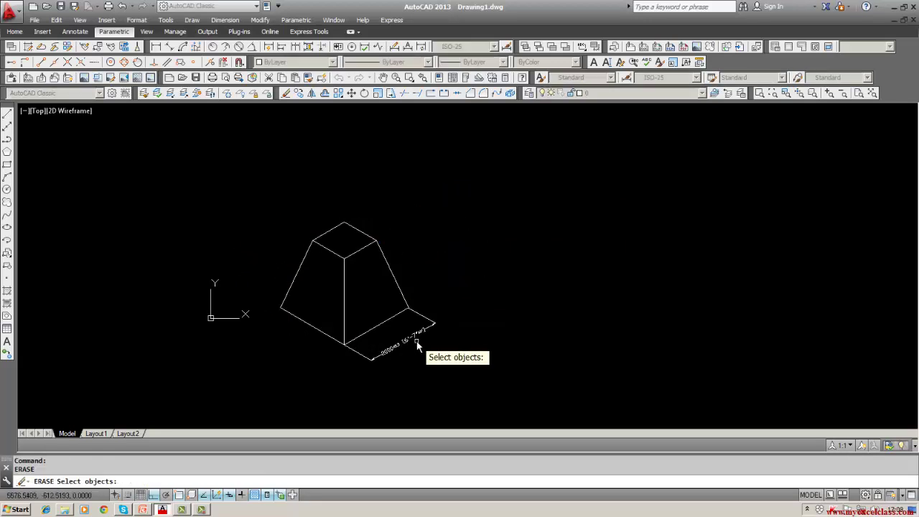
left_click(415, 337)
key("Return")
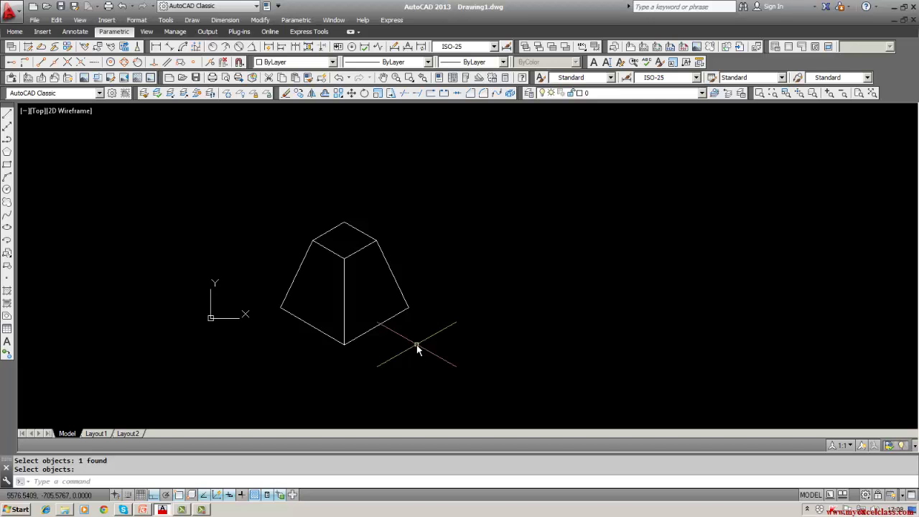
Erase all ten frustum lines with one window selection, leaving the drawing empty.
middle_click_drag(417, 349, 469, 322)
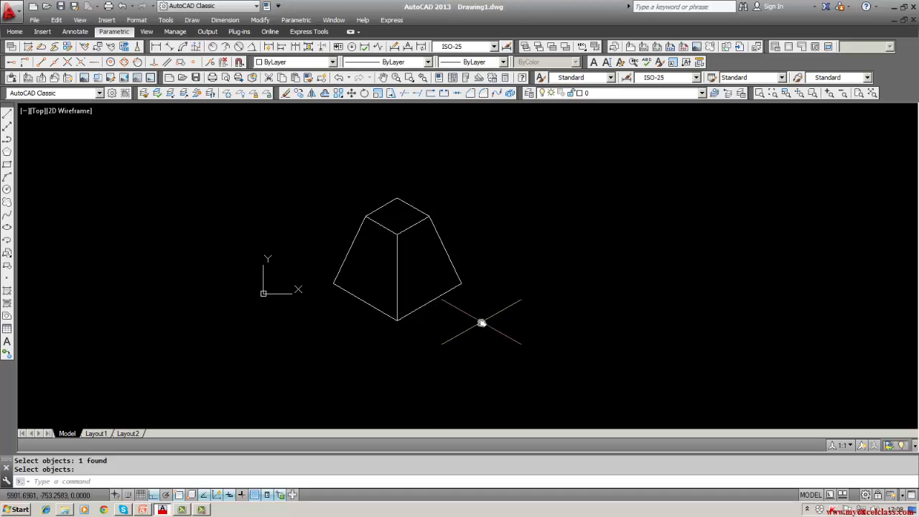
left_click(286, 93)
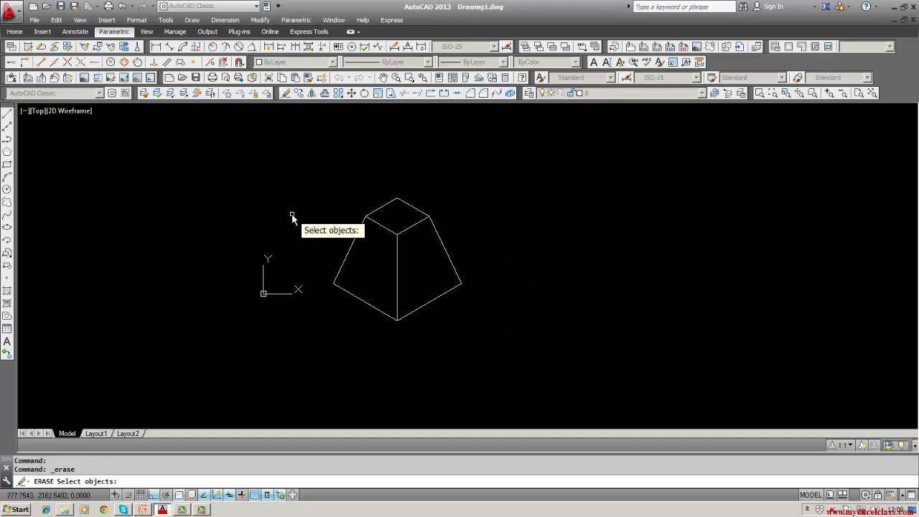
type("w")
key("Return")
left_click(292, 158)
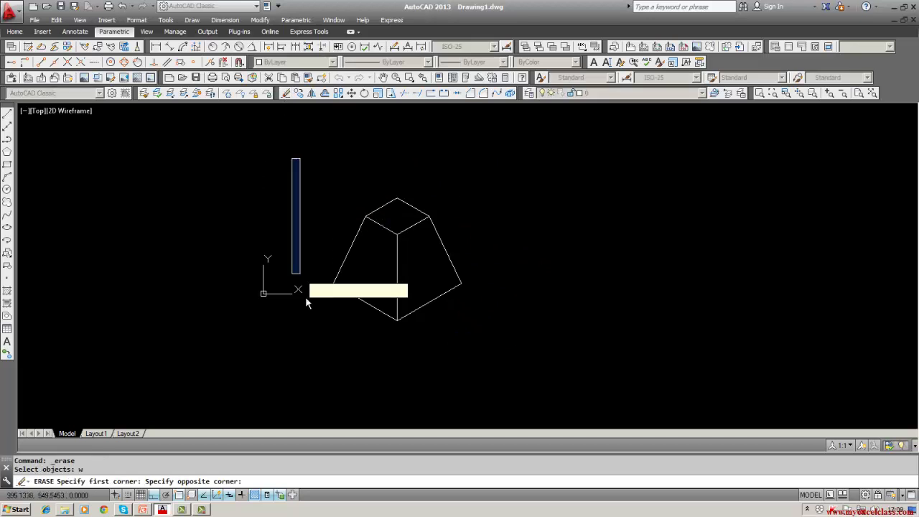
left_click(513, 345)
key("Return")
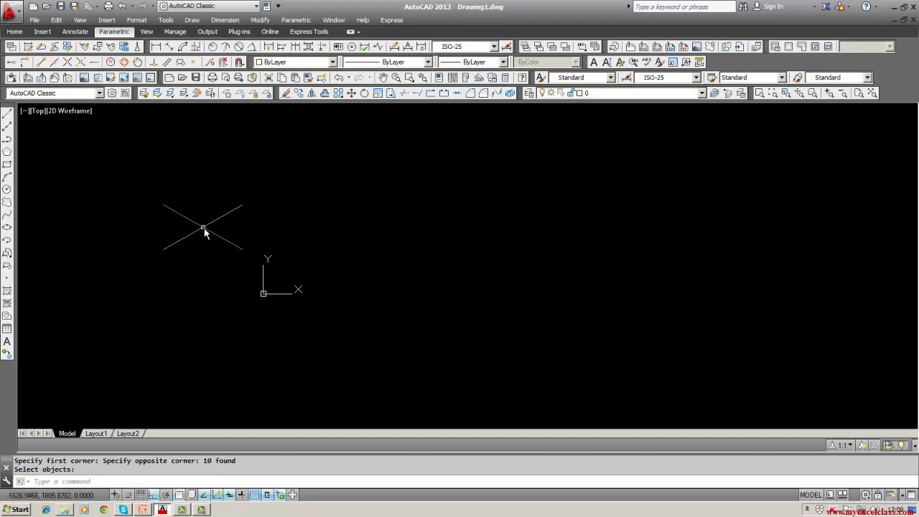
Start a line and draw the diamond's first 2000-long edge.
left_click(7, 117)
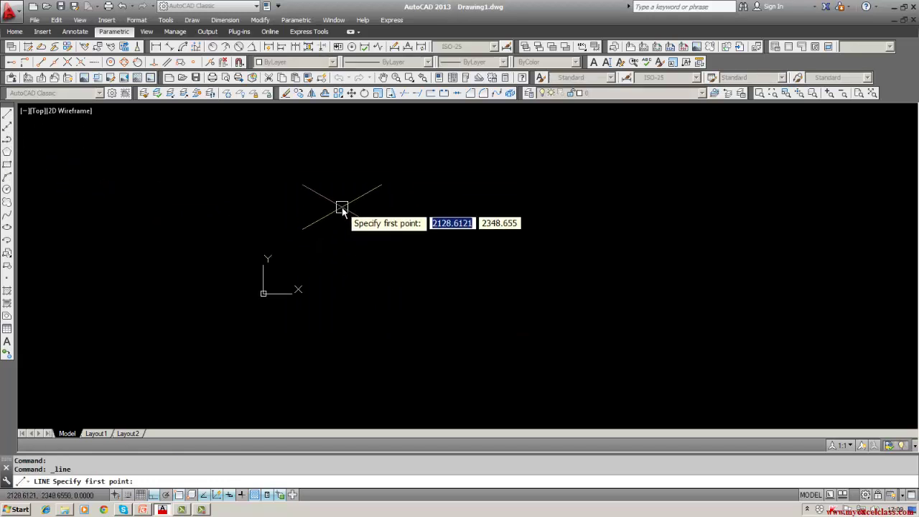
left_click(343, 208)
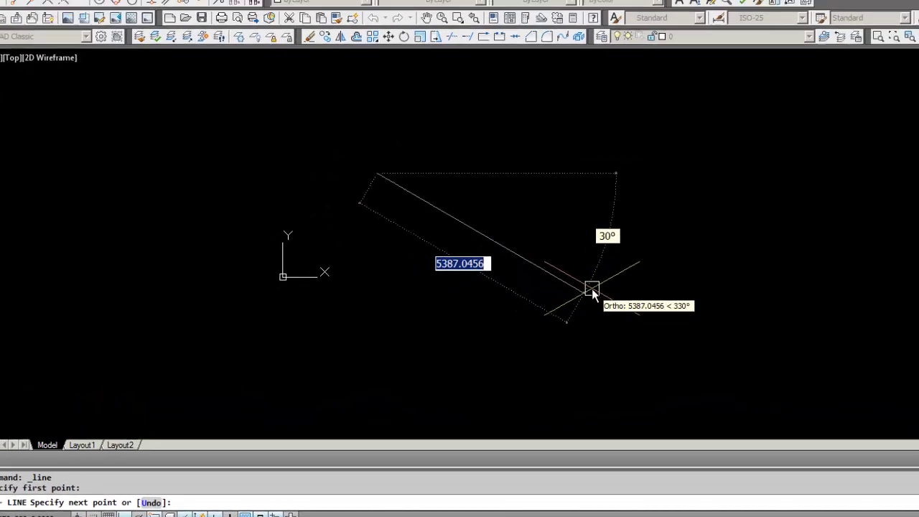
type("5")
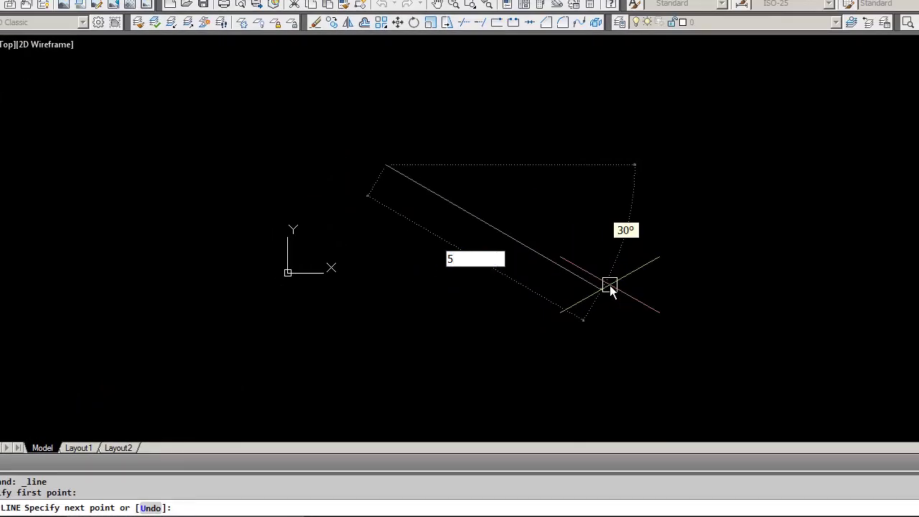
key("BackSpace")
type("000")
key("Return")
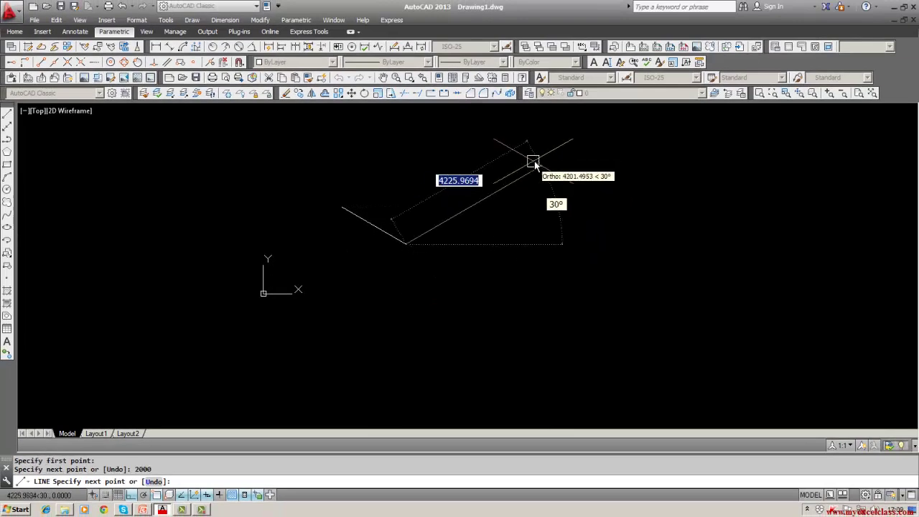
Draw the second and third 2000-long sides at 30°, then close the rhombus.
key("BackSpace")
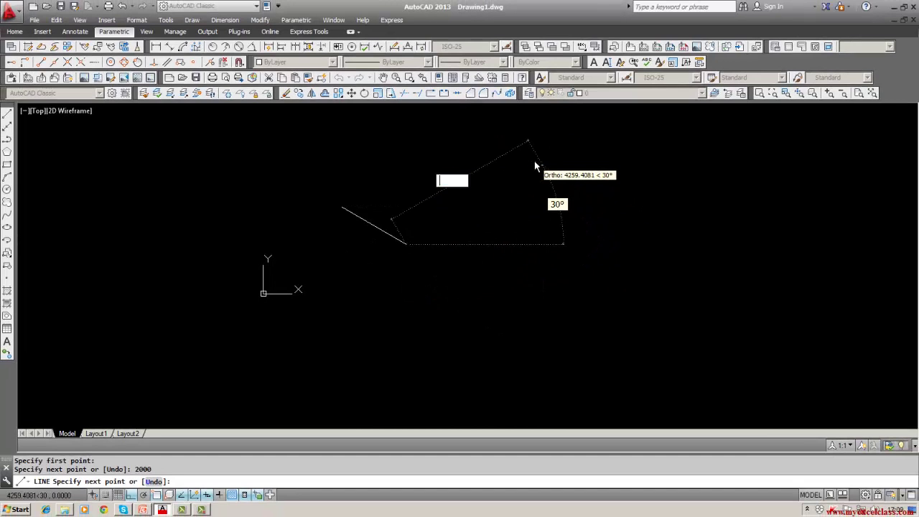
type("2000")
key("Return")
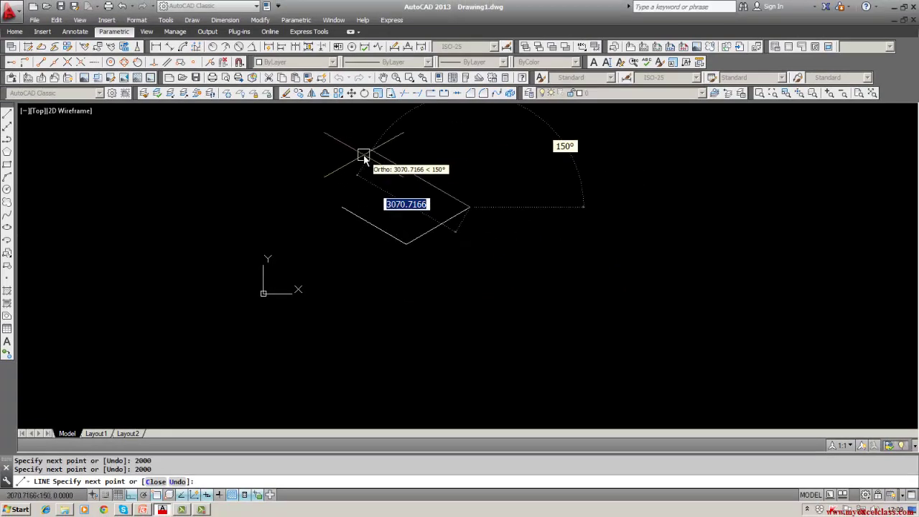
type("2000")
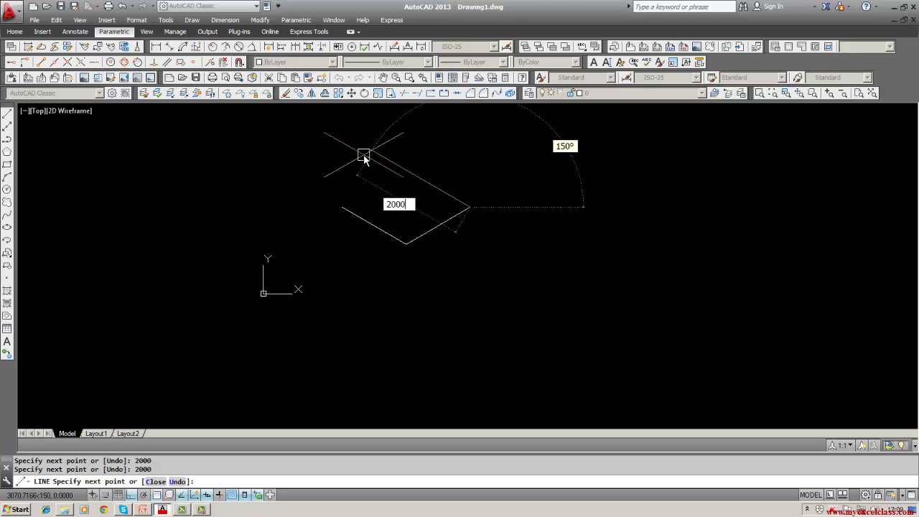
key("Return")
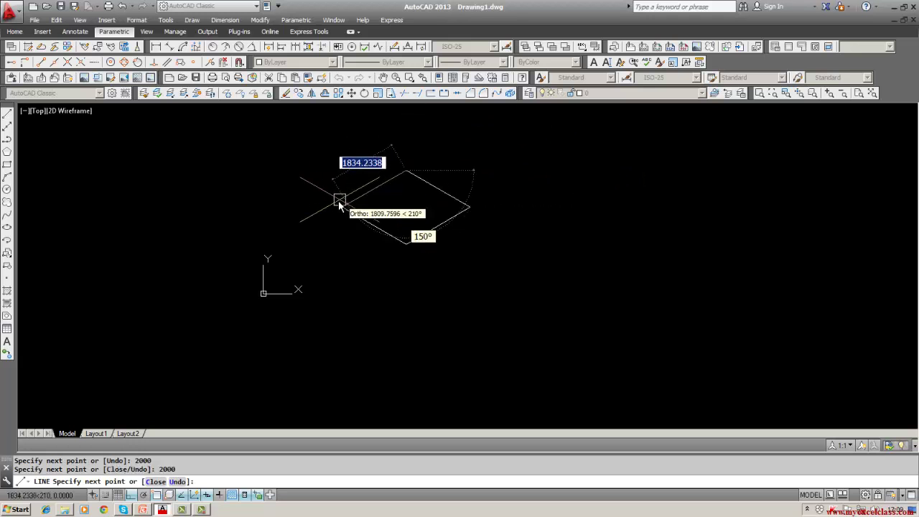
left_click(338, 206)
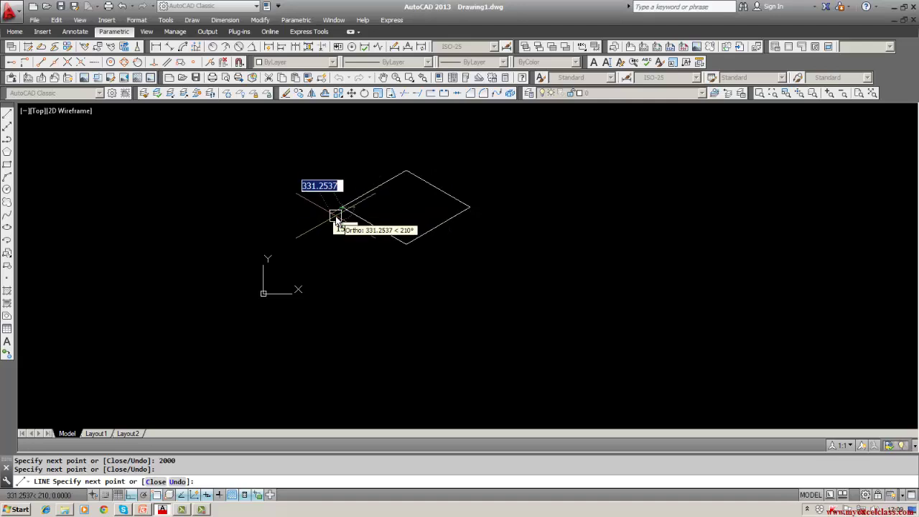
key("Return")
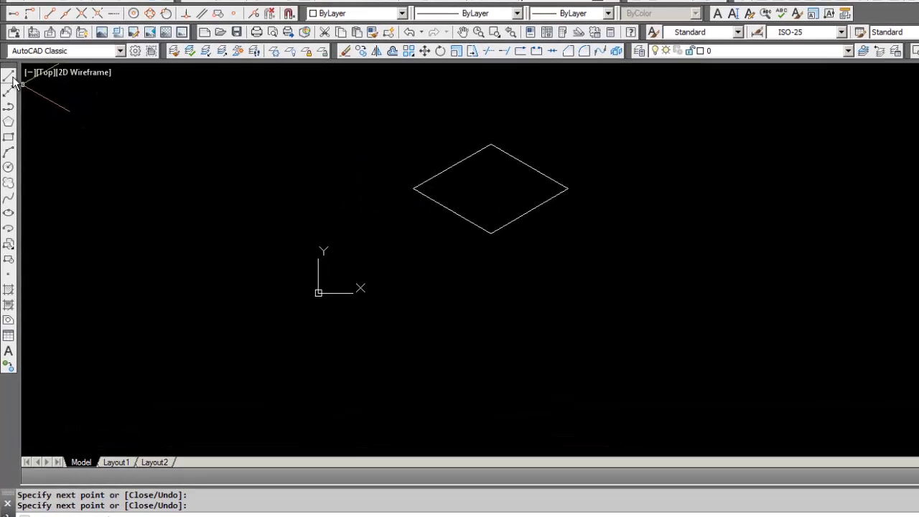
Switch the isometric drawing plane to Isoplane Right.
type("line")
key("Return")
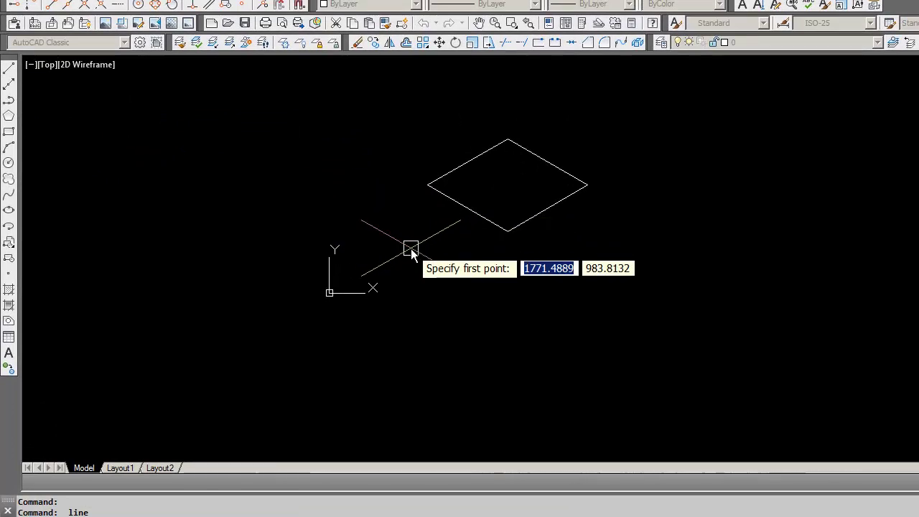
key("Escape")
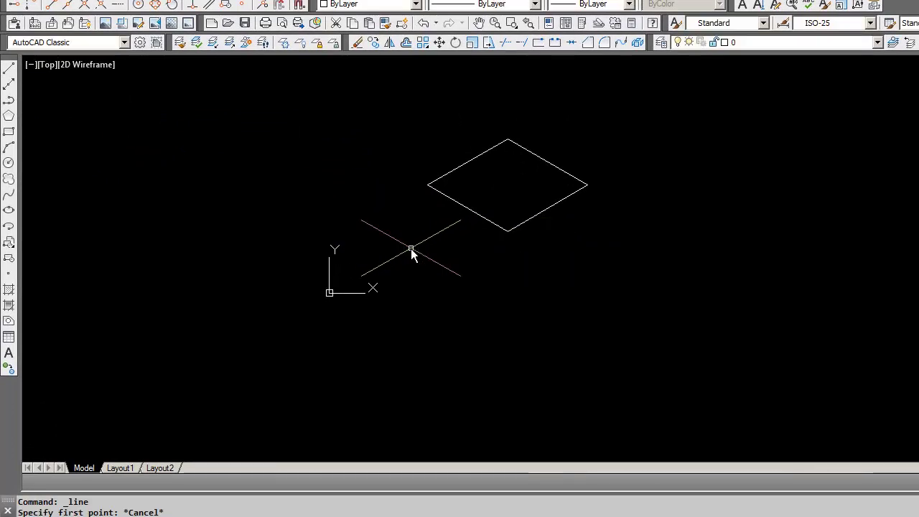
key("F5")
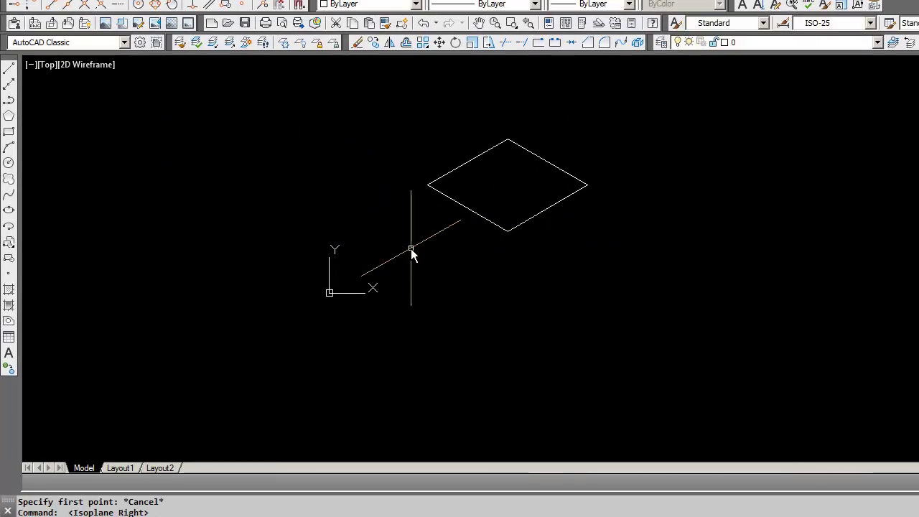
Draw the right face: 5000 down, 2000 across at 30°, then up to the diamond's right corner.
left_click(8, 69)
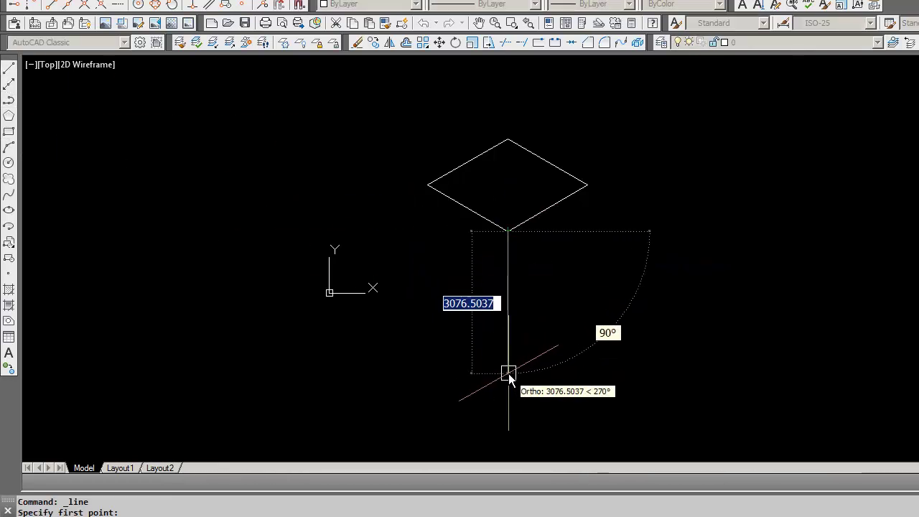
type("5")
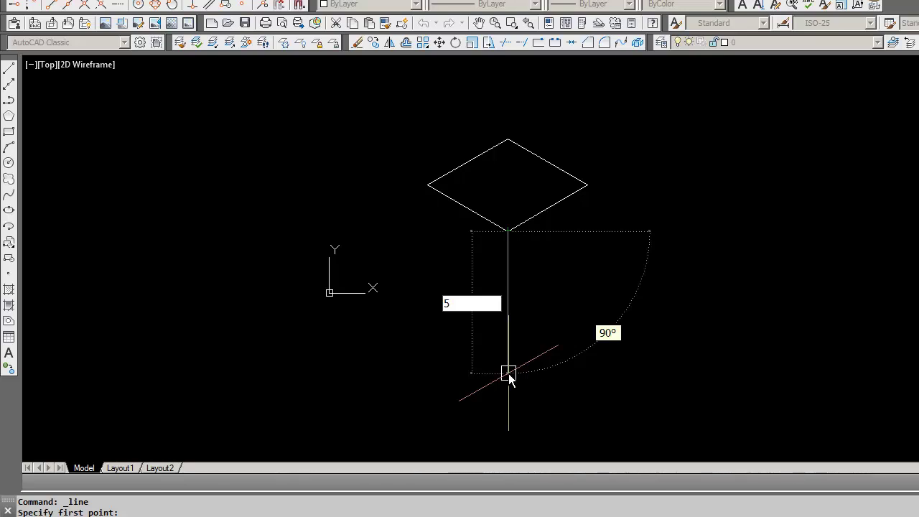
type("000")
key("Return")
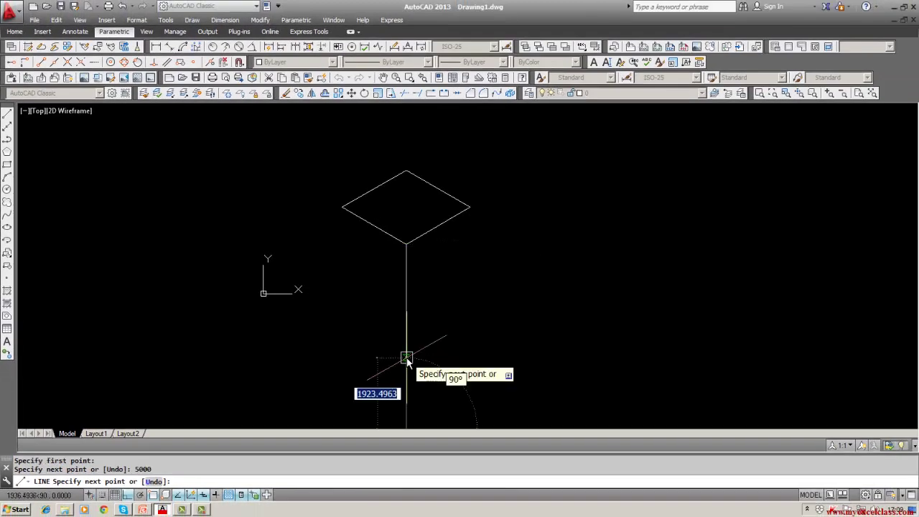
middle_click_drag(452, 344, 446, 289)
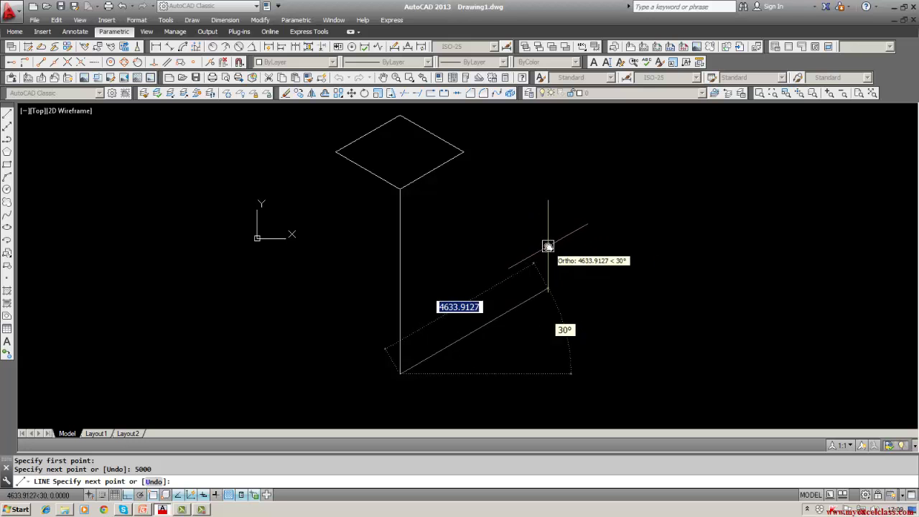
type("2000")
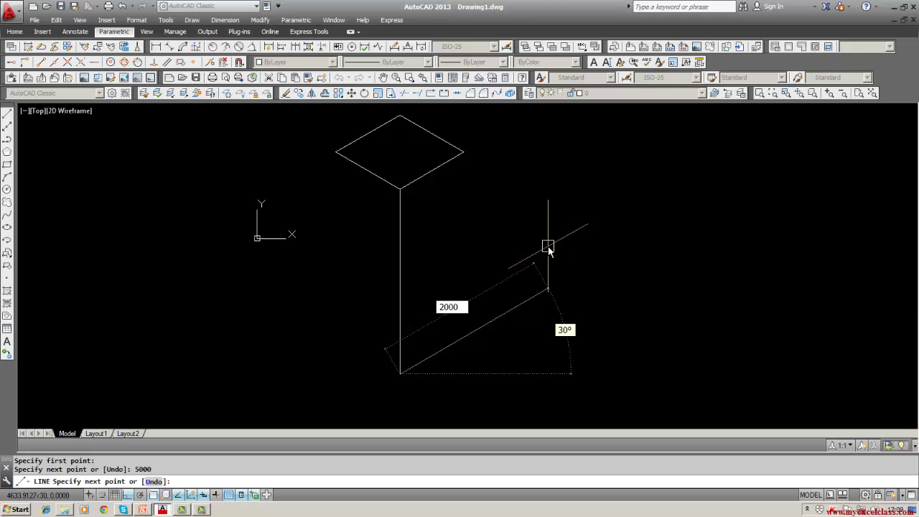
key("Return")
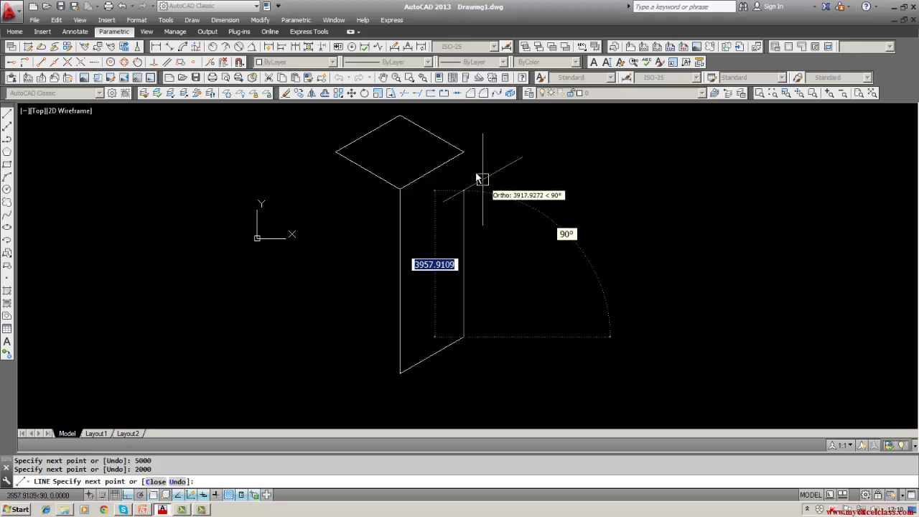
left_click(463, 153)
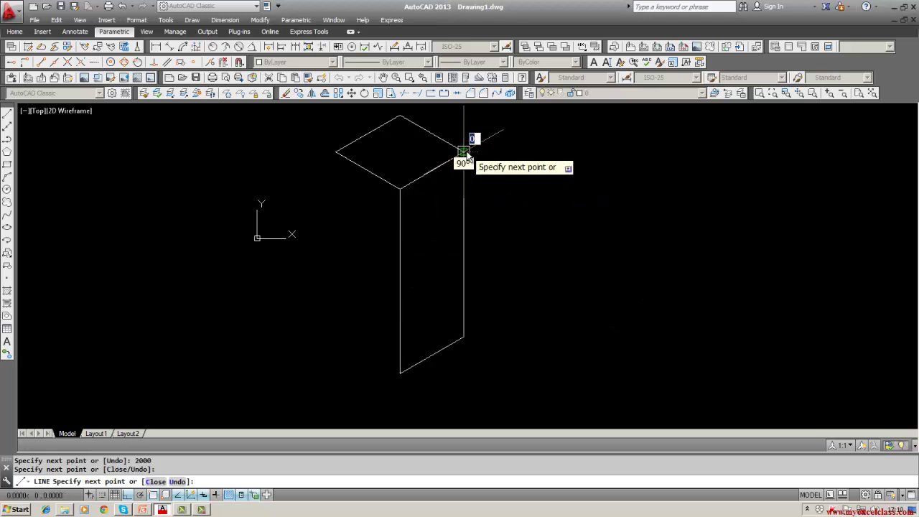
key("Return")
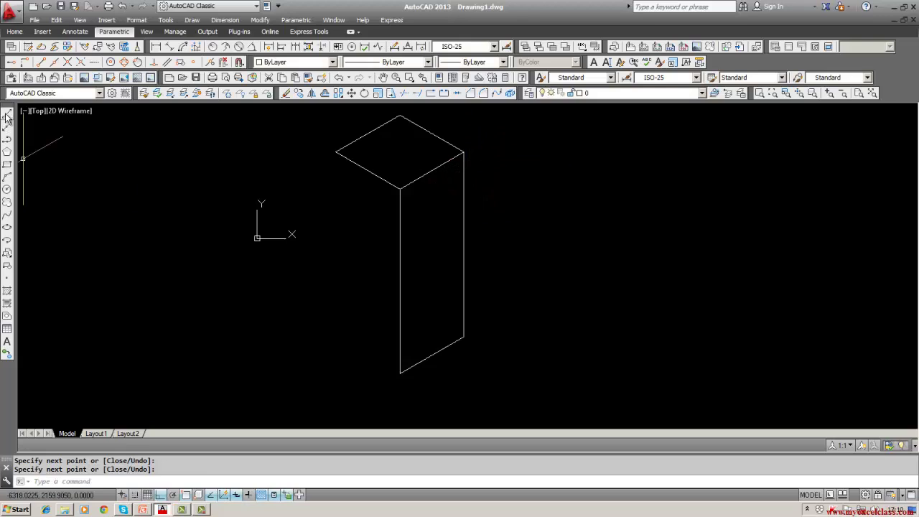
left_click(6, 116)
Switch to Isoplane Left and draw a vertical edge down from the box's top-left corner.
key("Escape")
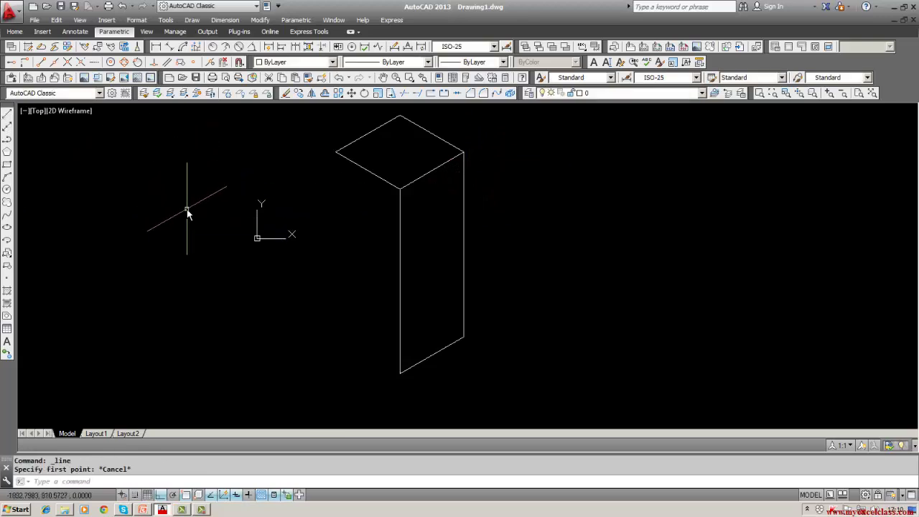
key("F5")
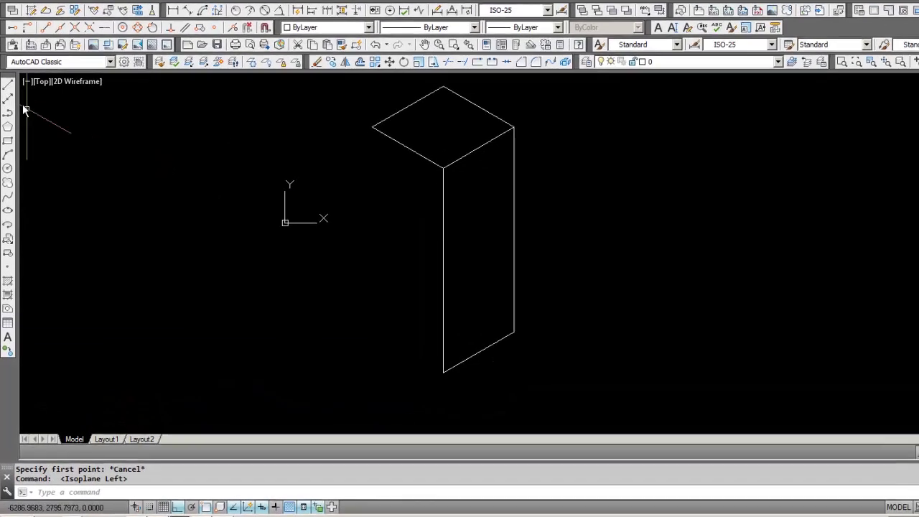
left_click(6, 116)
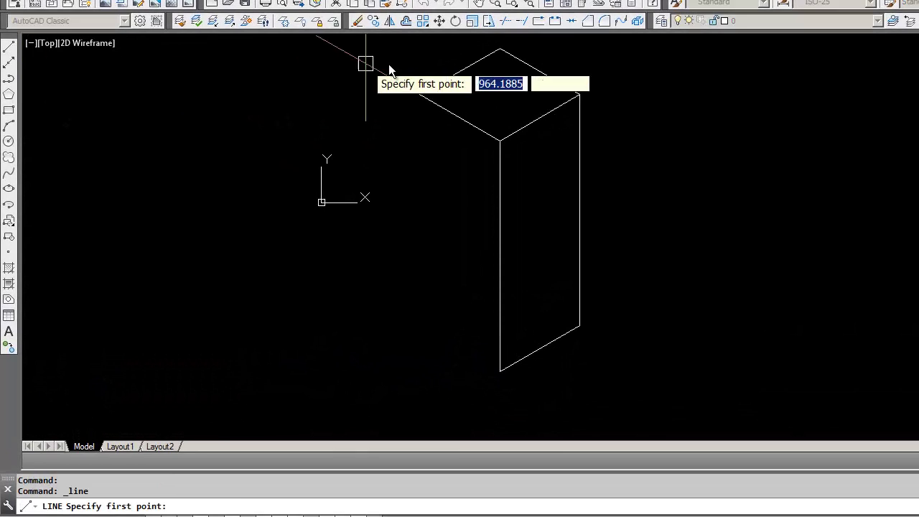
left_click(420, 95)
left_click(414, 424)
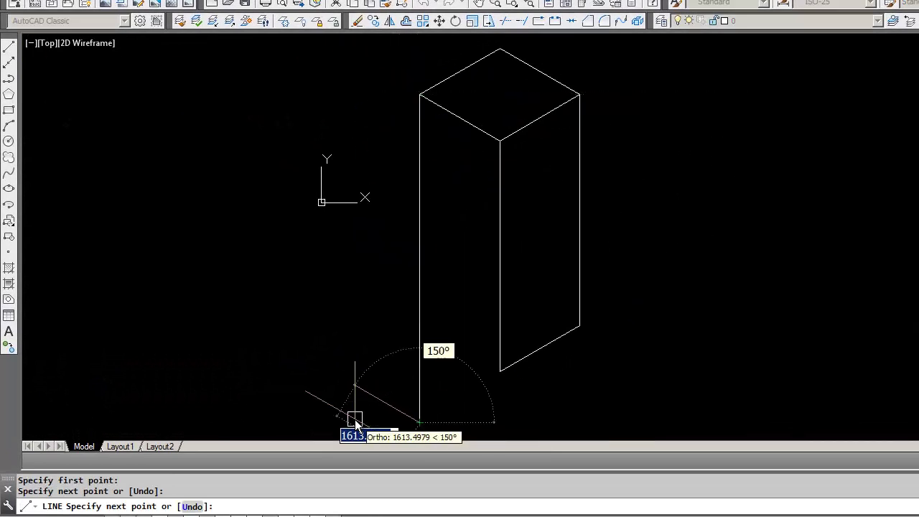
key("Return")
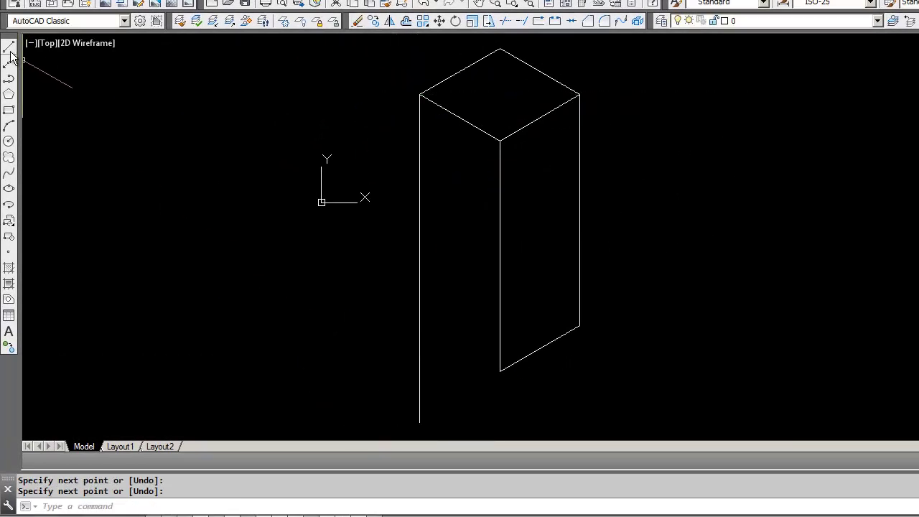
Draw the 150° bottom-left edge from the box's bottom corner past the vertical.
left_click(8, 46)
left_click(500, 371)
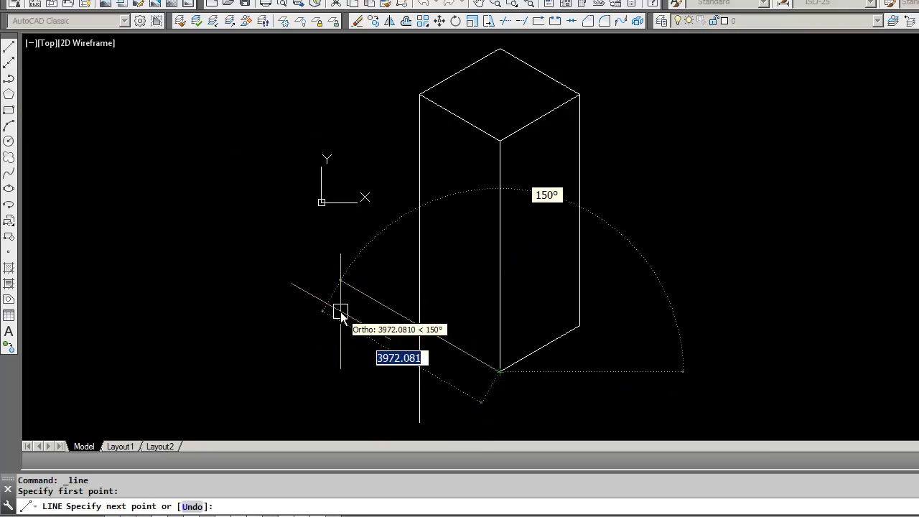
key("Return")
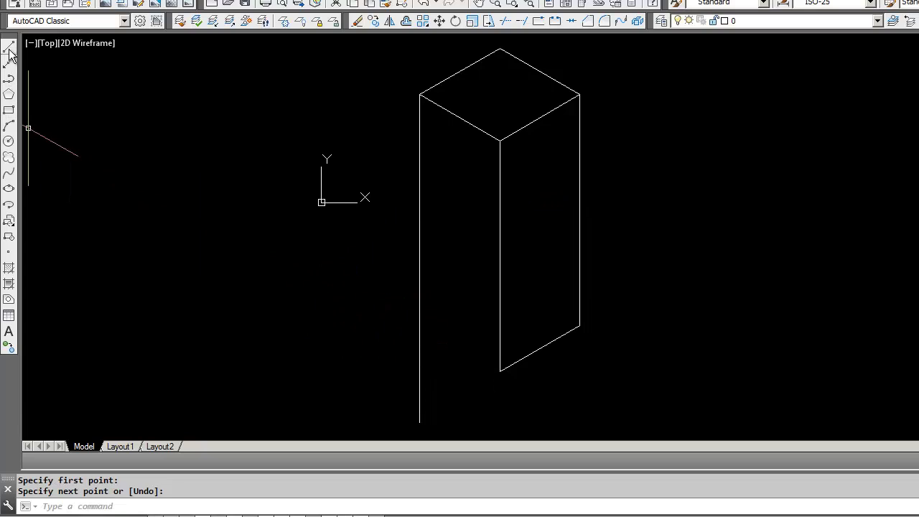
left_click(9, 47)
left_click(500, 371)
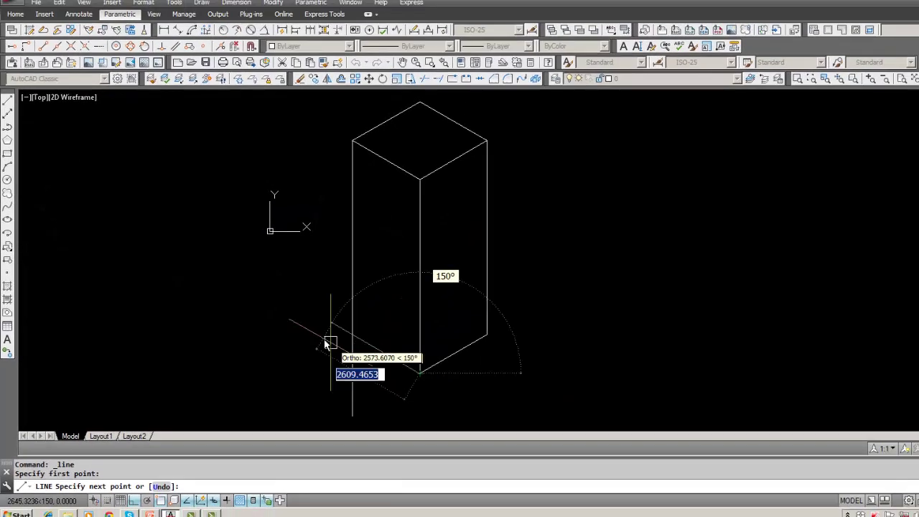
left_click(314, 316)
key("Return")
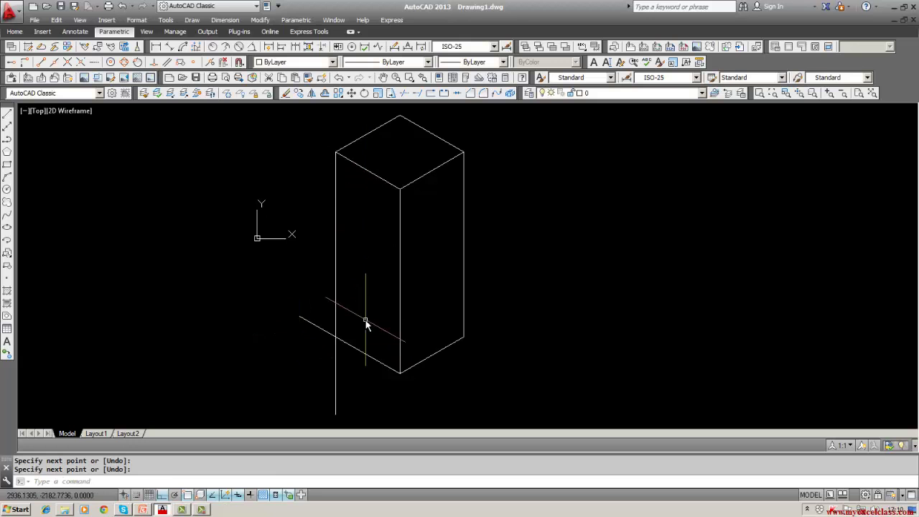
Trim the diagonal and vertical overshoots at the left face's bottom corner.
type("trim")
key("Return")
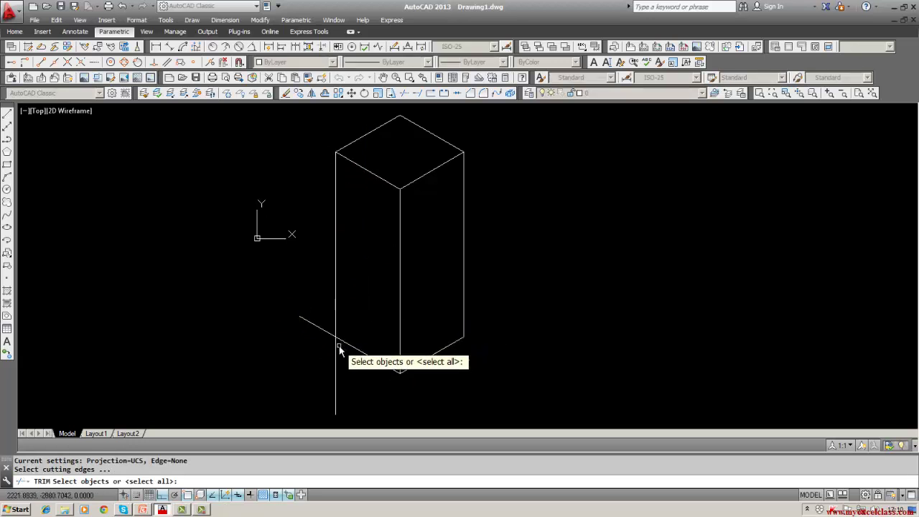
left_click(337, 333)
left_click(336, 333)
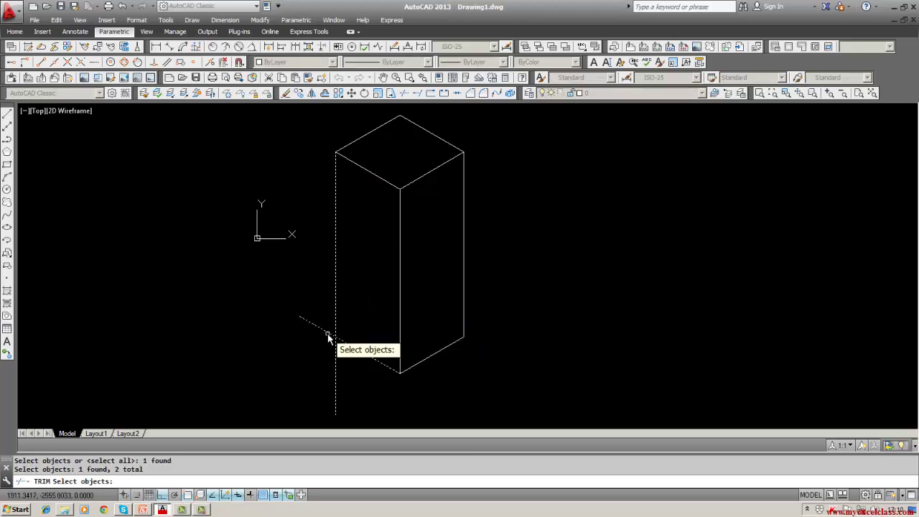
key("Return")
left_click(327, 335)
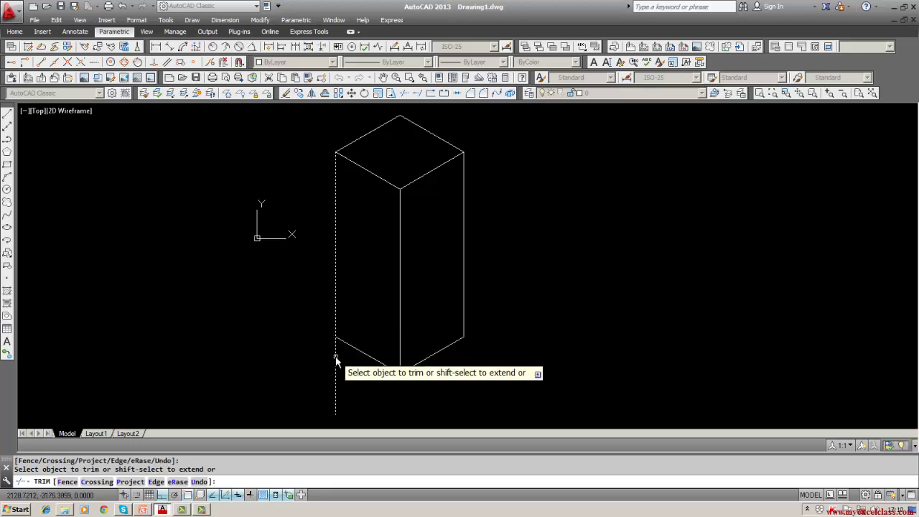
left_click(337, 361)
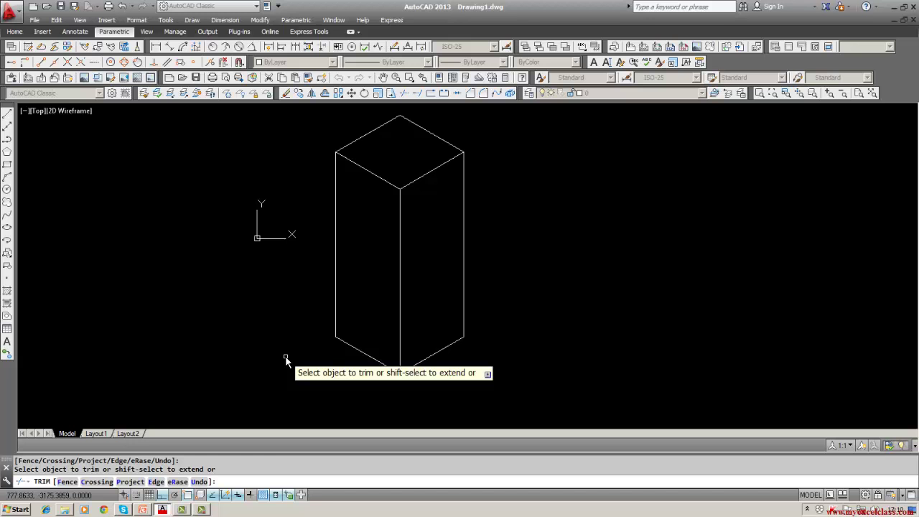
Draw a 150° line across the box's left face from the front edge.
left_click(8, 113)
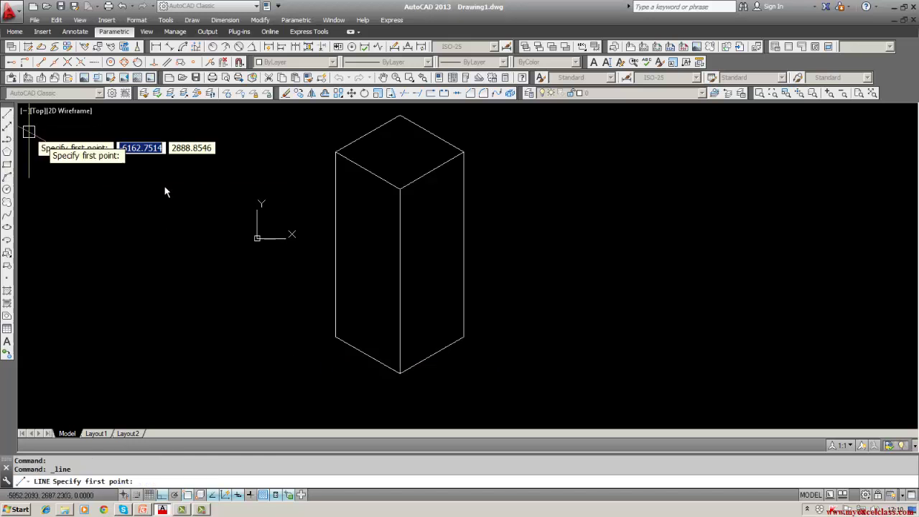
left_click(397, 235)
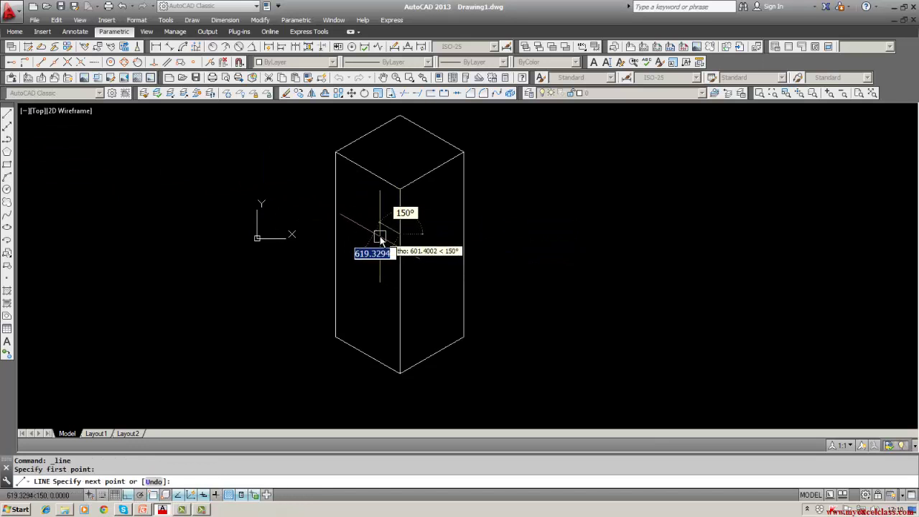
left_click(333, 199)
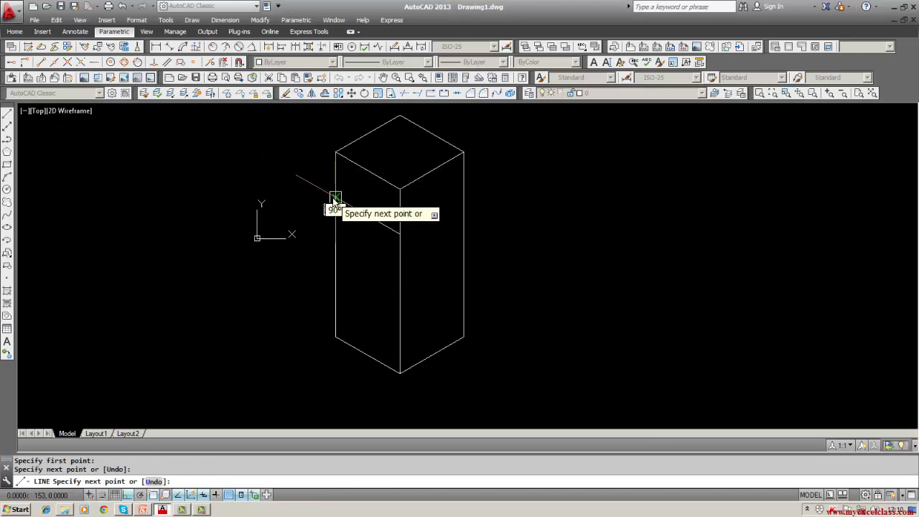
key("Return")
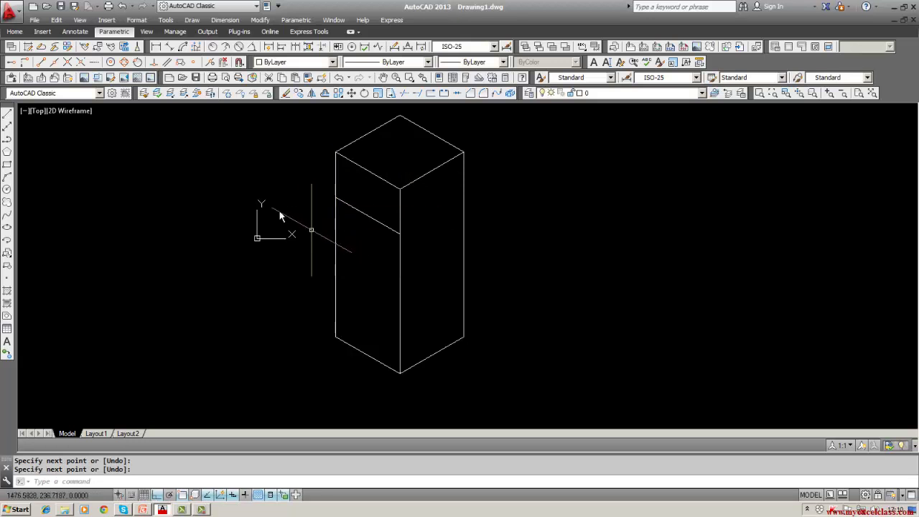
Draw a line from the box's front corner across to its right edge.
left_click(8, 114)
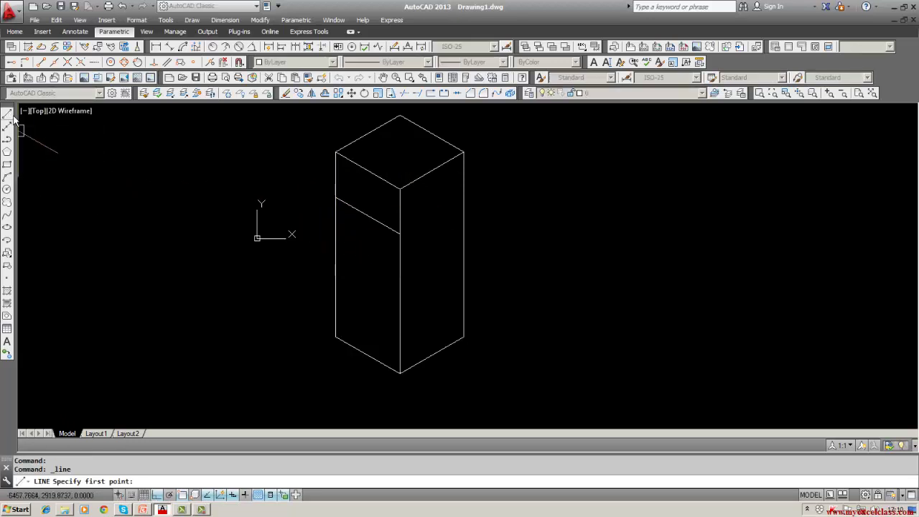
left_click(400, 236)
key("Escape")
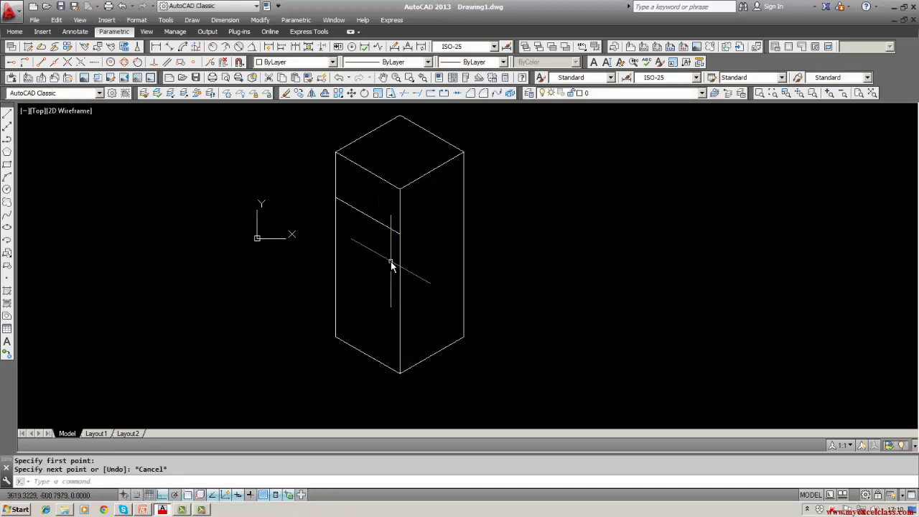
key("Return")
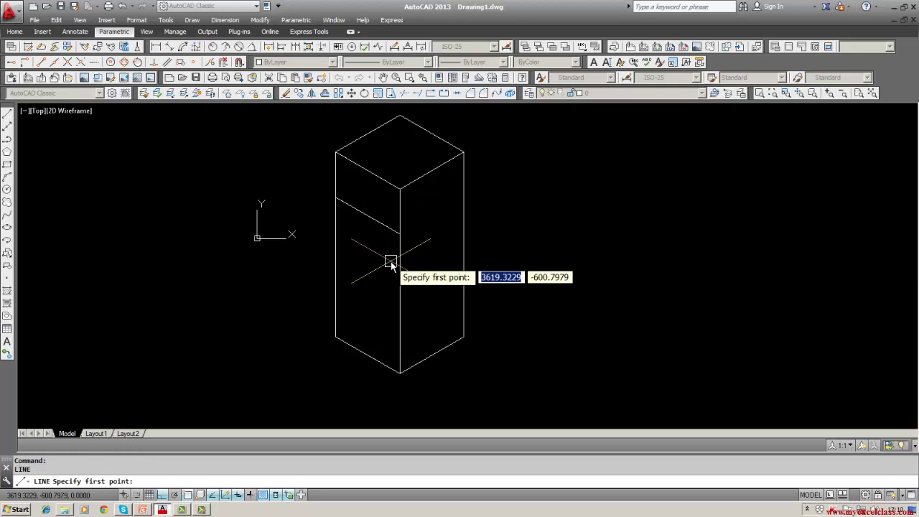
left_click(464, 247)
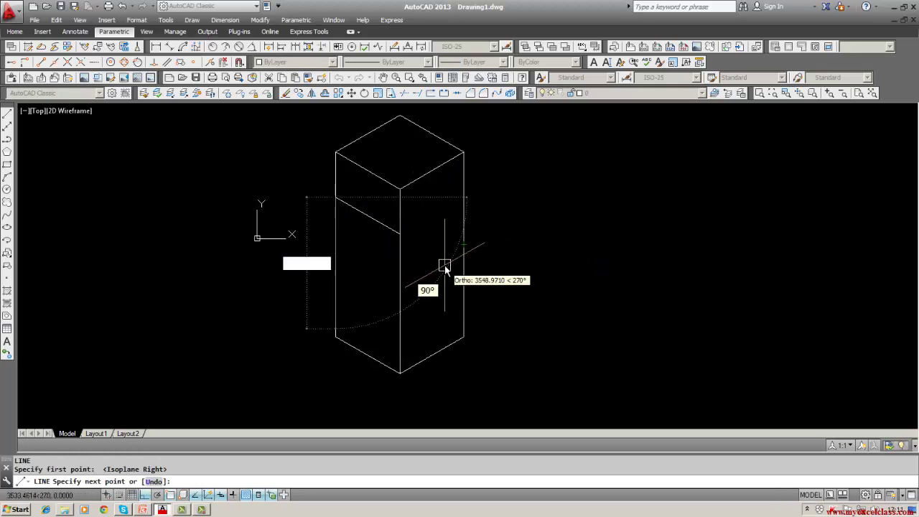
key("Escape")
key("Escape")
left_click(7, 113)
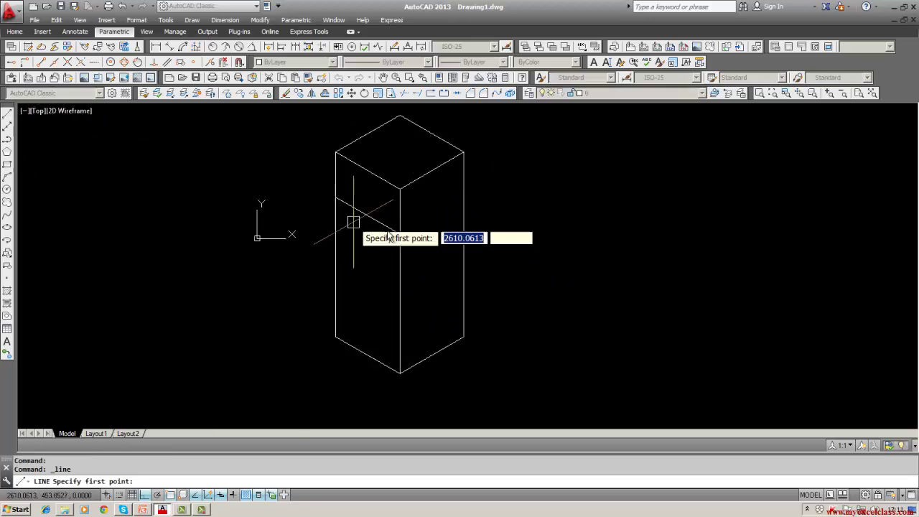
left_click(400, 232)
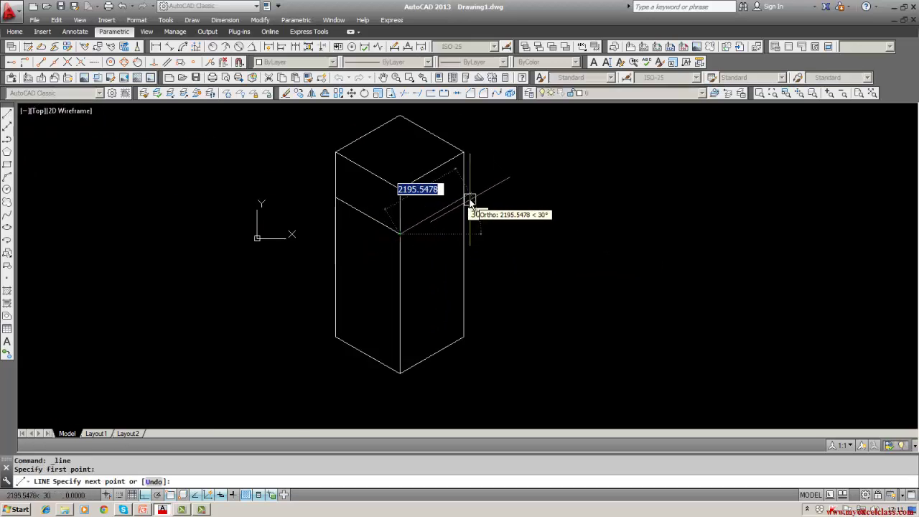
left_click(465, 196)
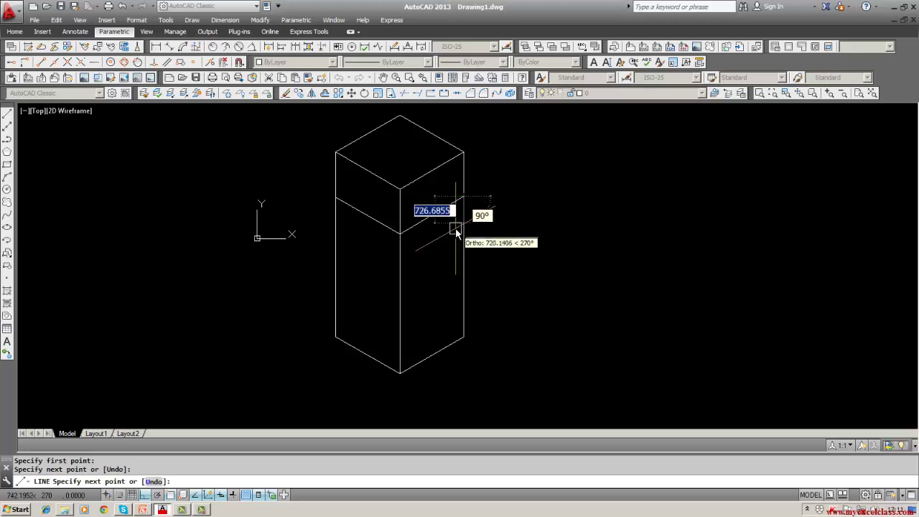
key("Return")
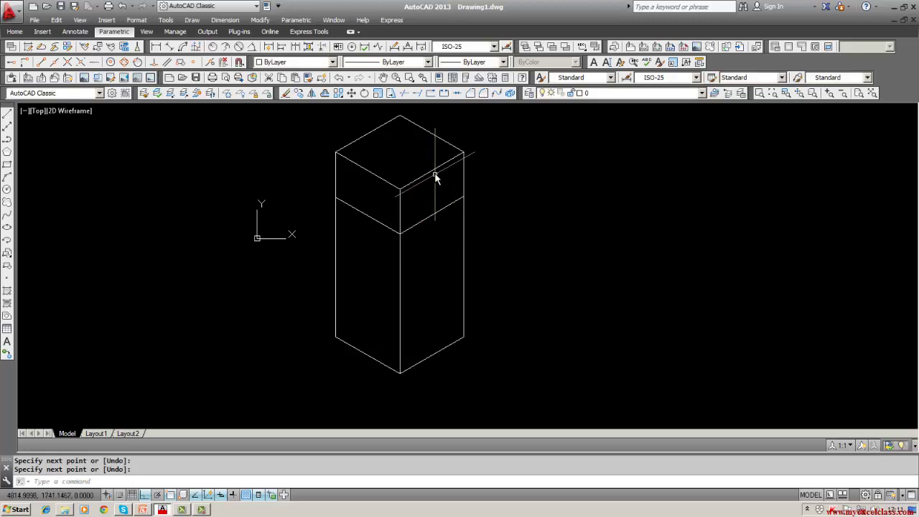
Draw the slanted line up the right face to its top edge and erase the extra right-face line.
left_click(7, 116)
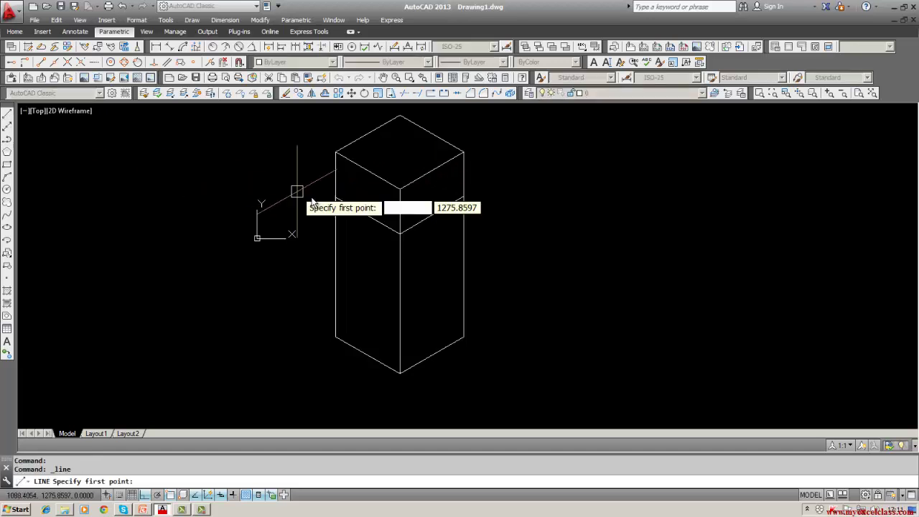
left_click(400, 233)
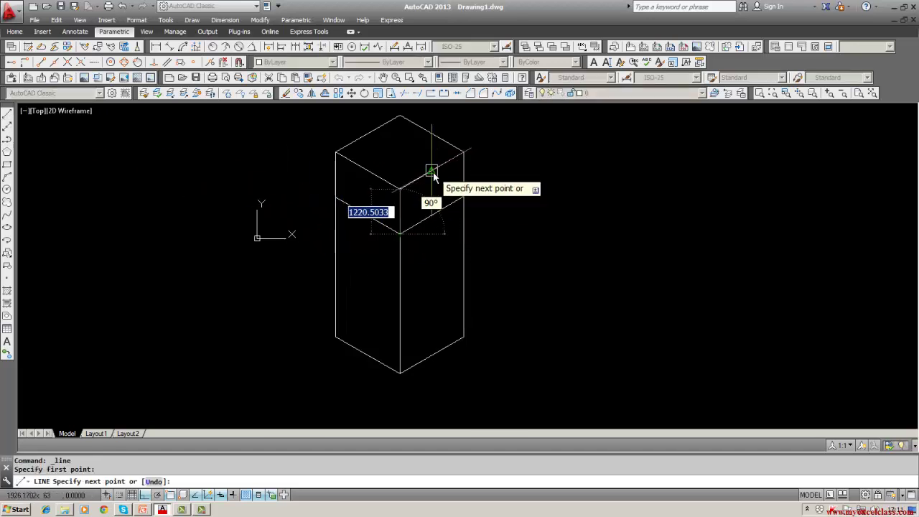
left_click(430, 171)
key("Escape")
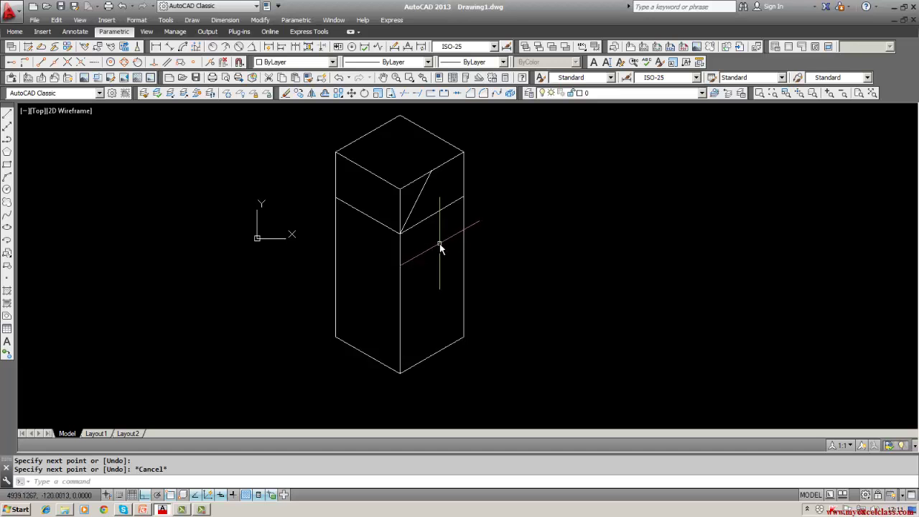
left_click(286, 93)
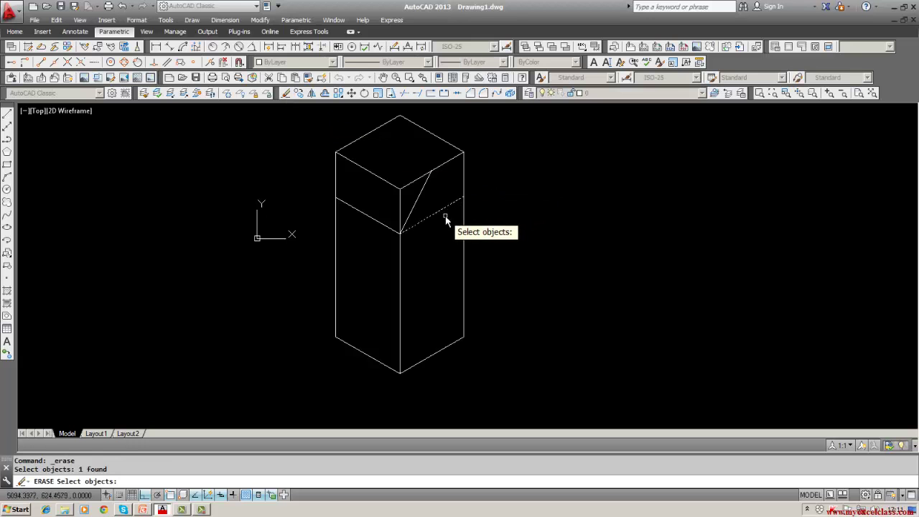
key("Return")
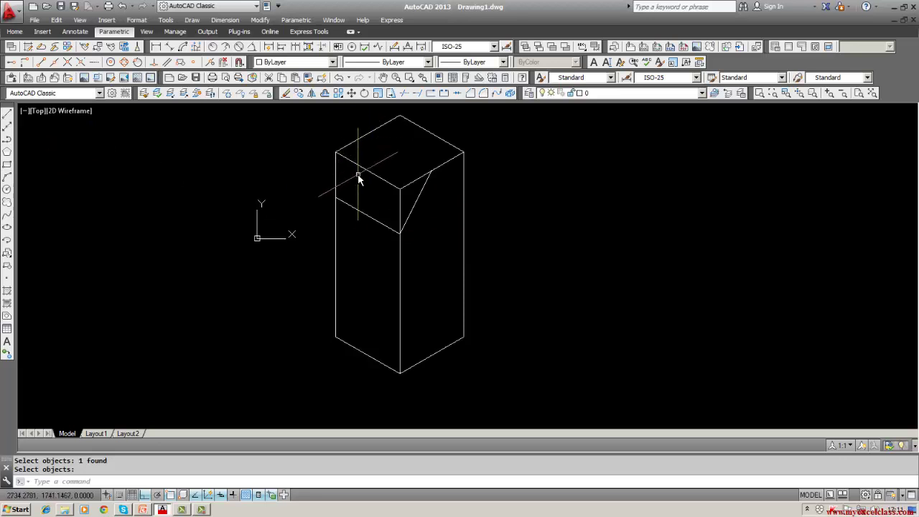
key("F5")
key("F5")
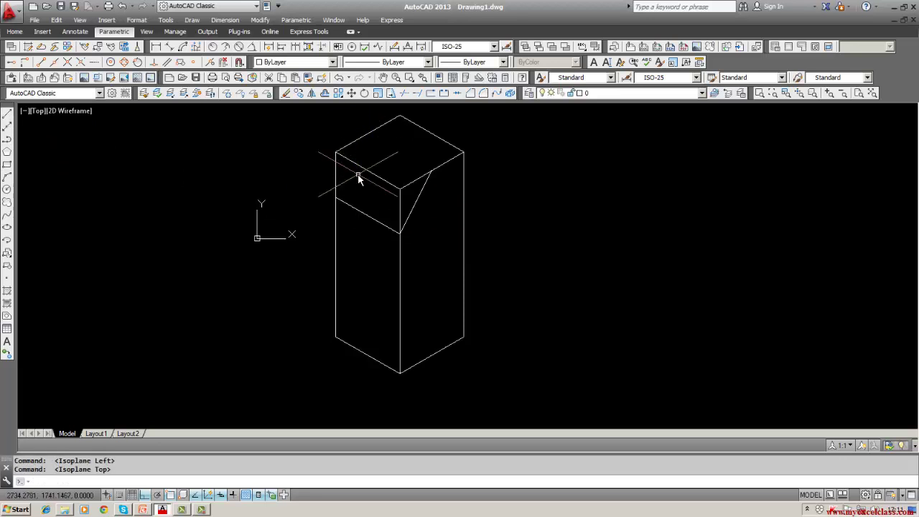
left_click(7, 114)
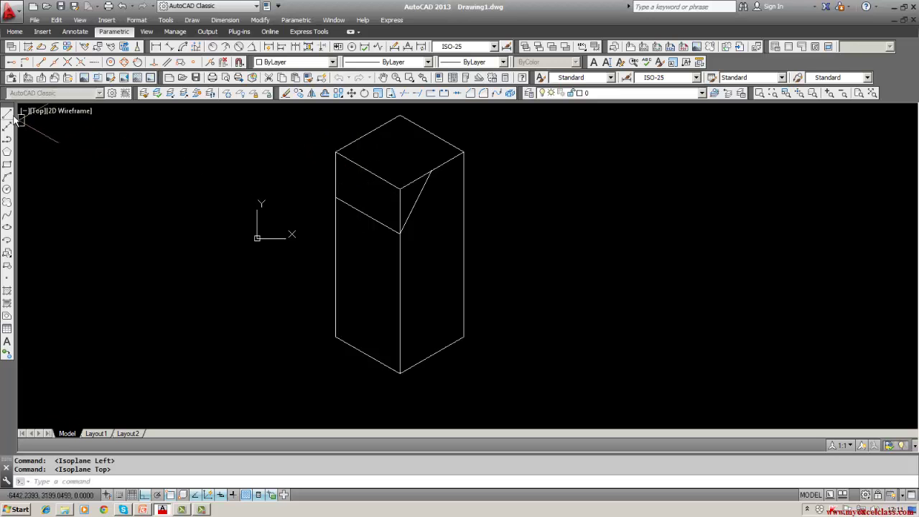
left_click(430, 171)
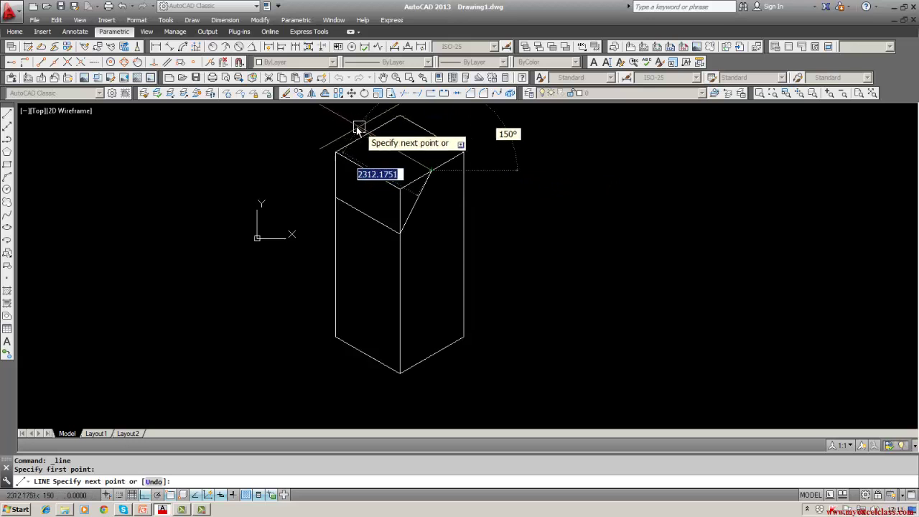
left_click(354, 126)
key("Escape")
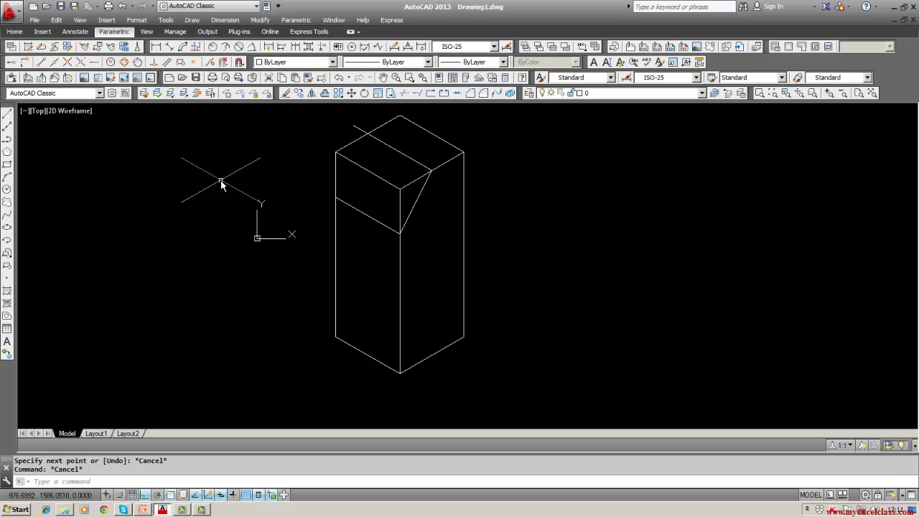
key("F5")
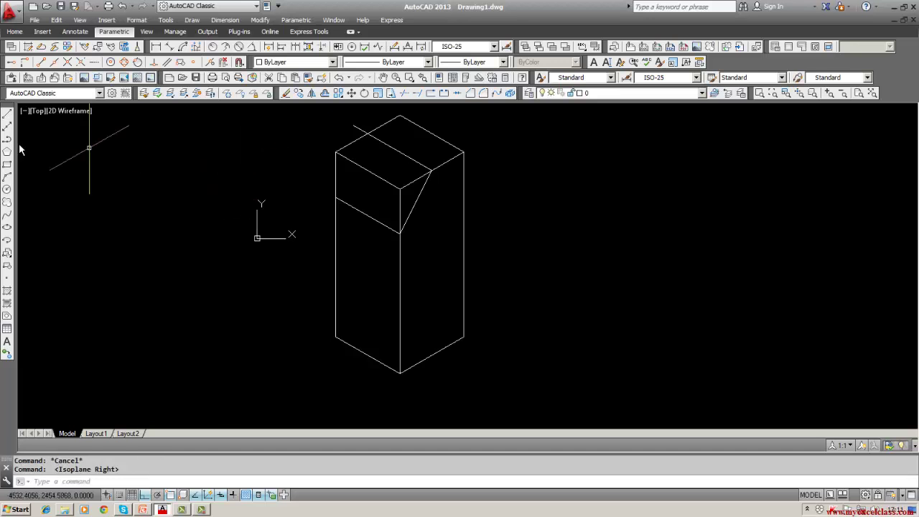
left_click(7, 114)
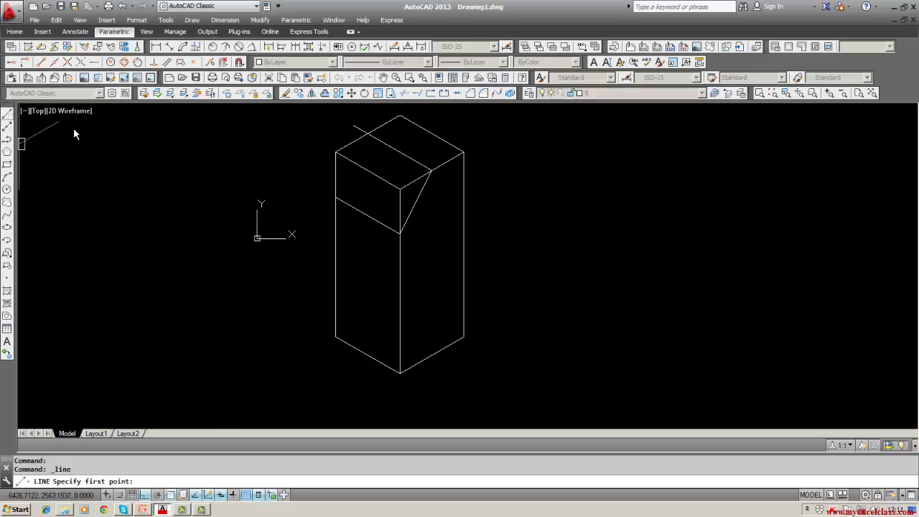
left_click(361, 137)
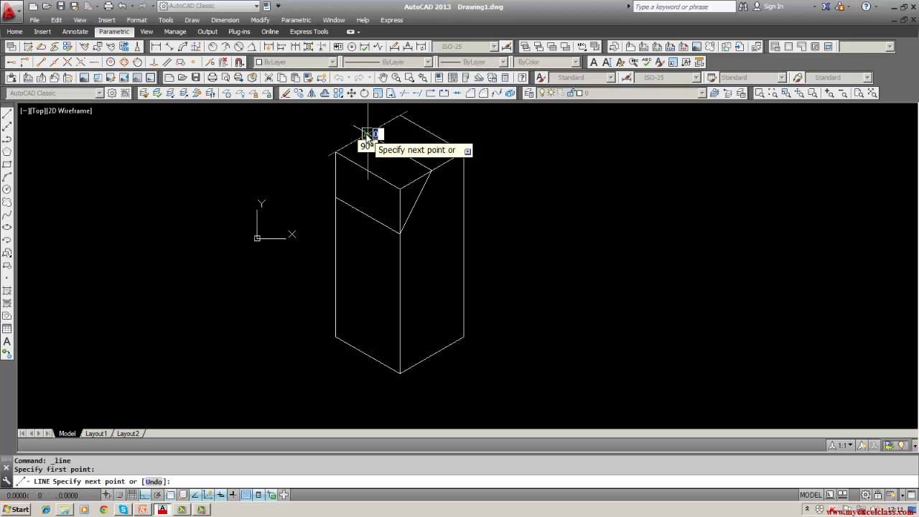
left_click(335, 195)
left_click(293, 219)
key("Escape")
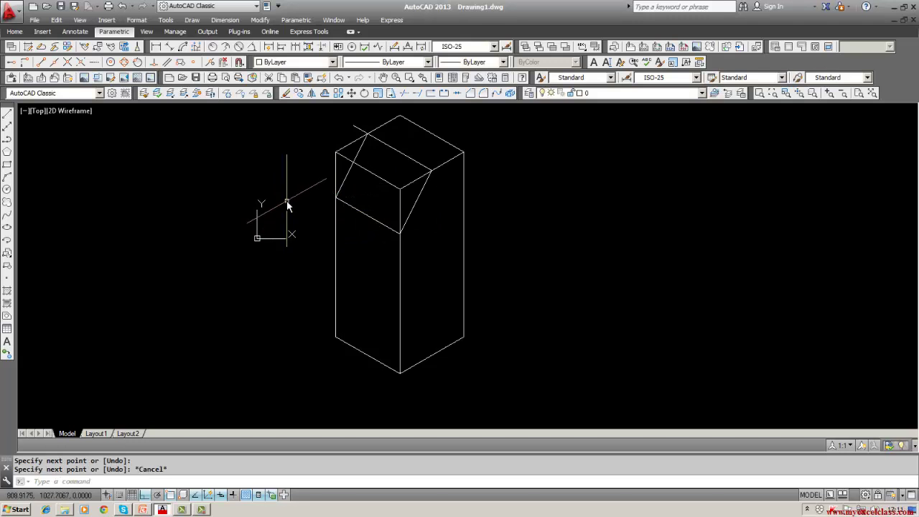
type("tr")
key("Return")
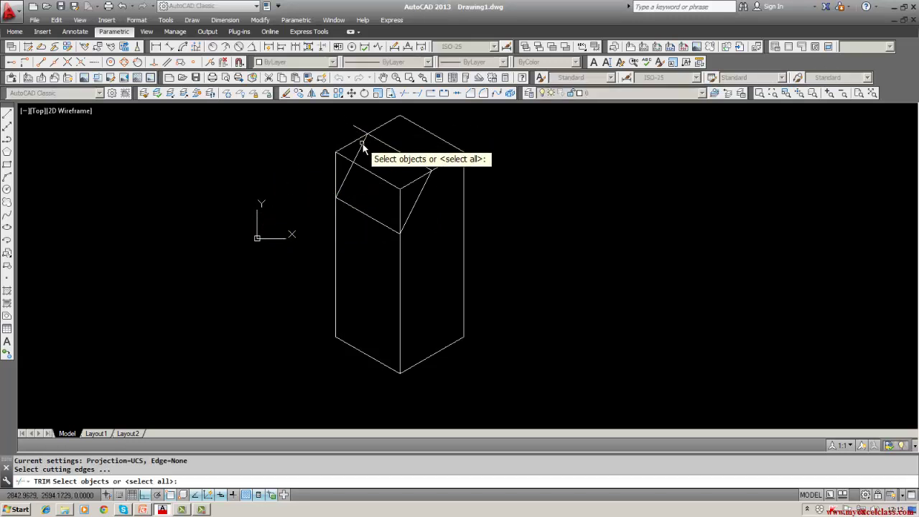
left_click(362, 145)
key("Return")
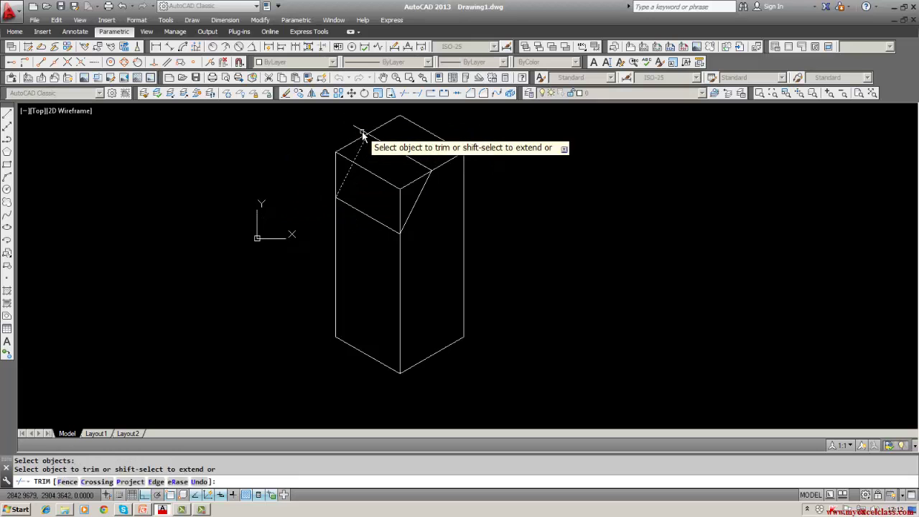
left_click(360, 138)
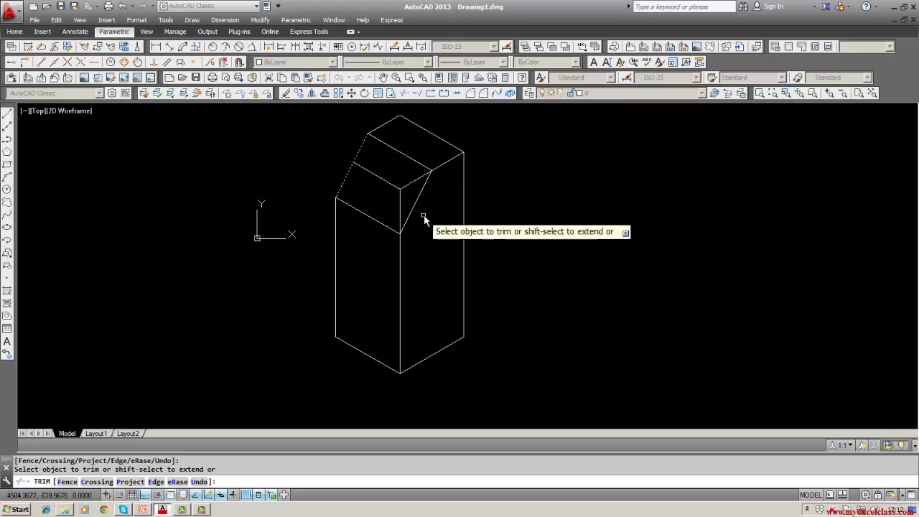
key("Return")
key("Return")
left_click(415, 206)
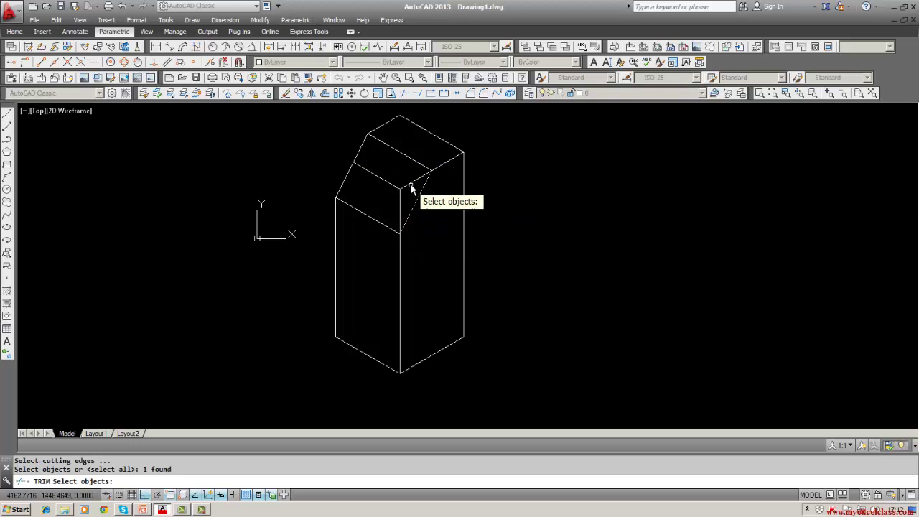
key("Return")
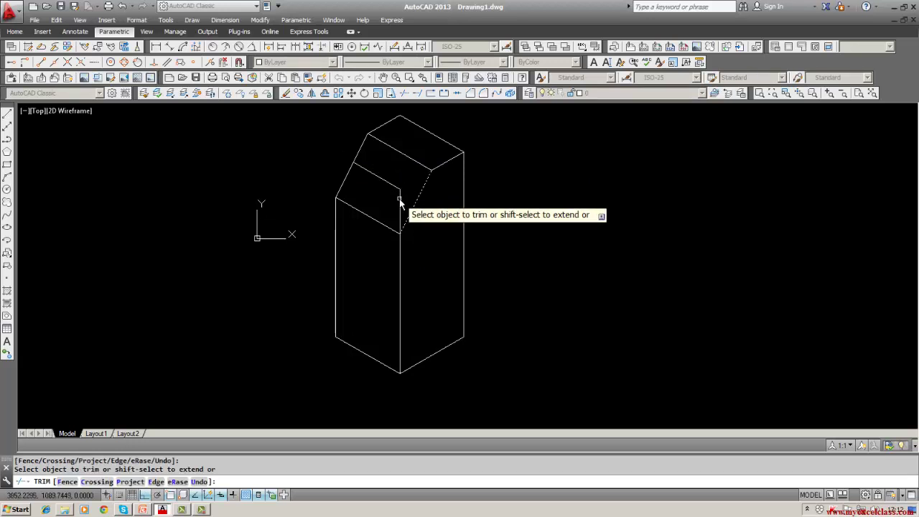
left_click(400, 201)
left_click(285, 93)
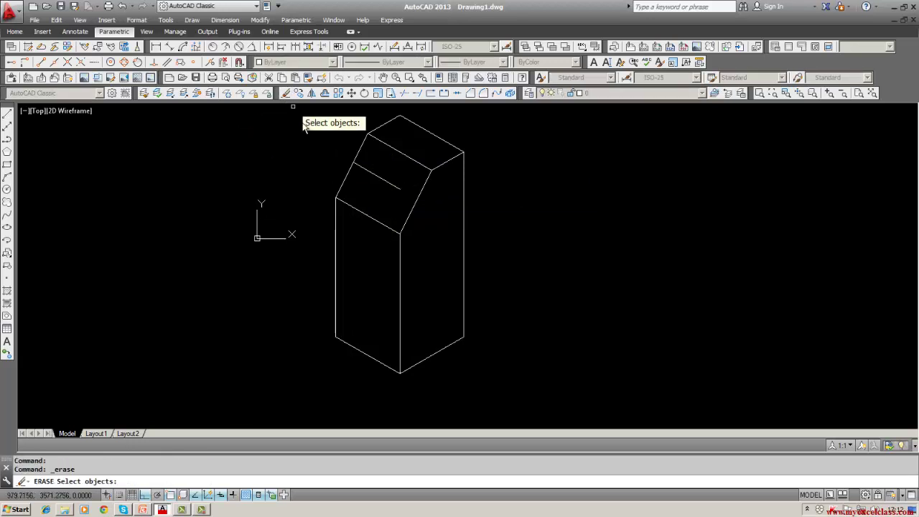
left_click(363, 166)
key("Return")
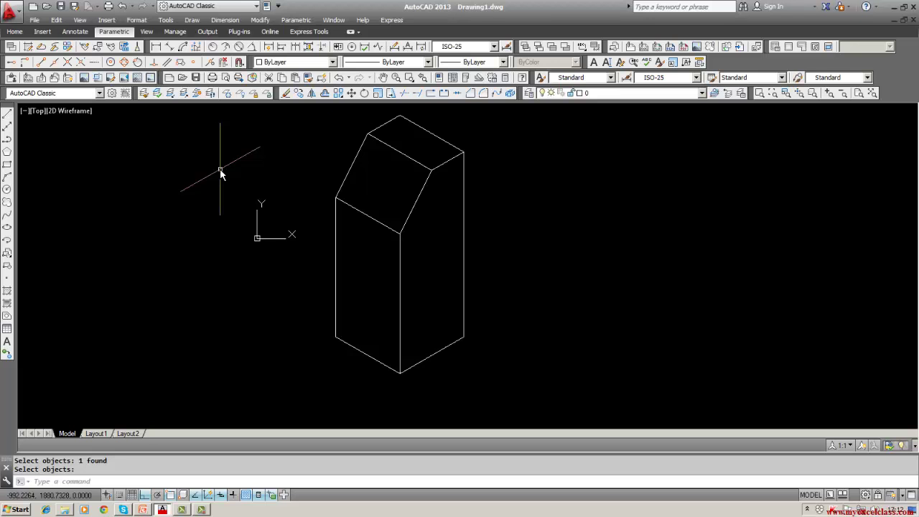
Pan to the box, run MTEXT, and place the text area's first corner on the box's front face.
middle_click_drag(220, 172, 210, 192)
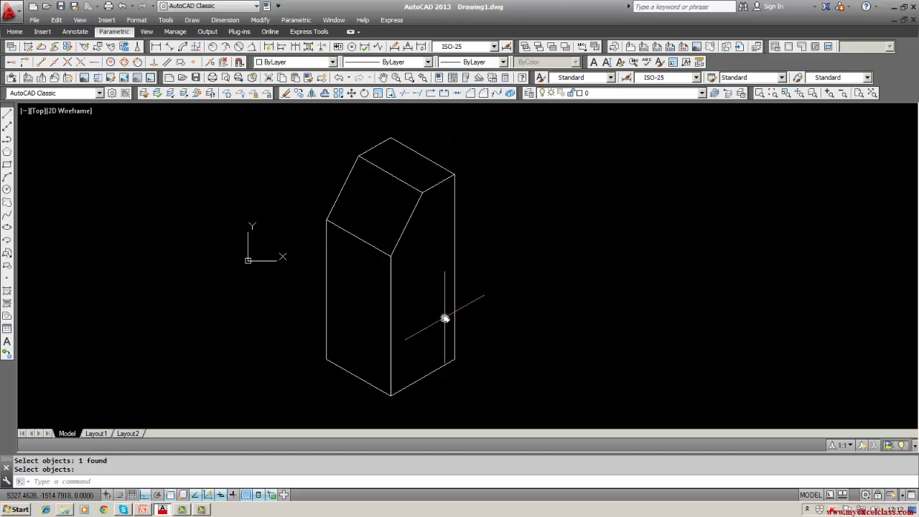
mouse_move(445, 318)
middle_mouse_down()
mouse_move(412, 310)
mouse_move(401, 280)
middle_mouse_up()
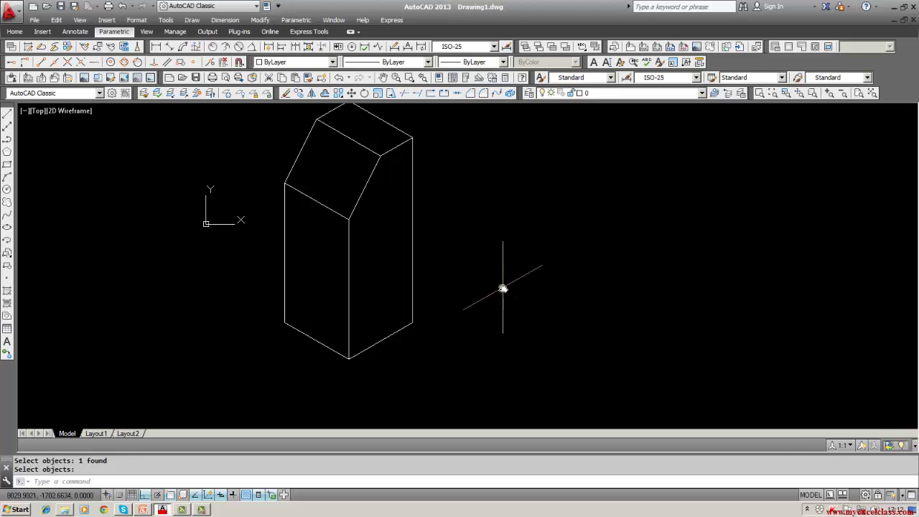
type("mt")
type("xt")
key("Return")
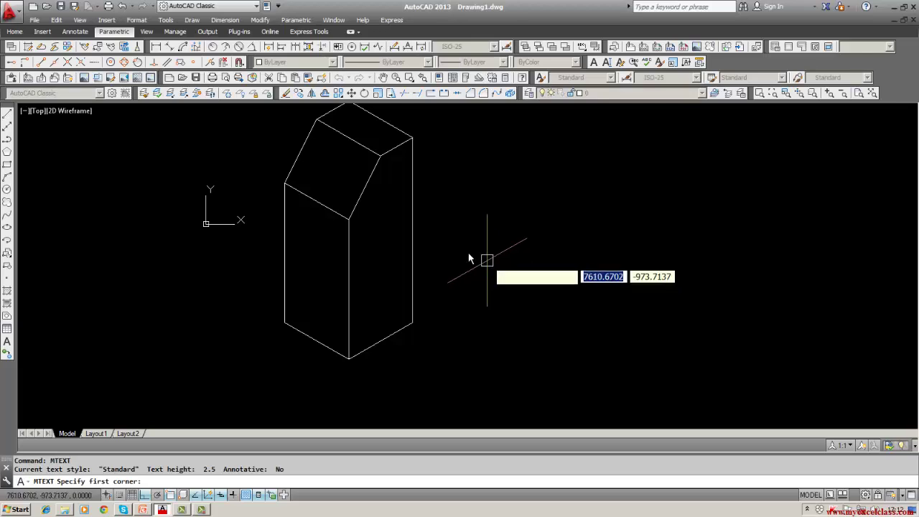
scroll(358, 244, "up", 3)
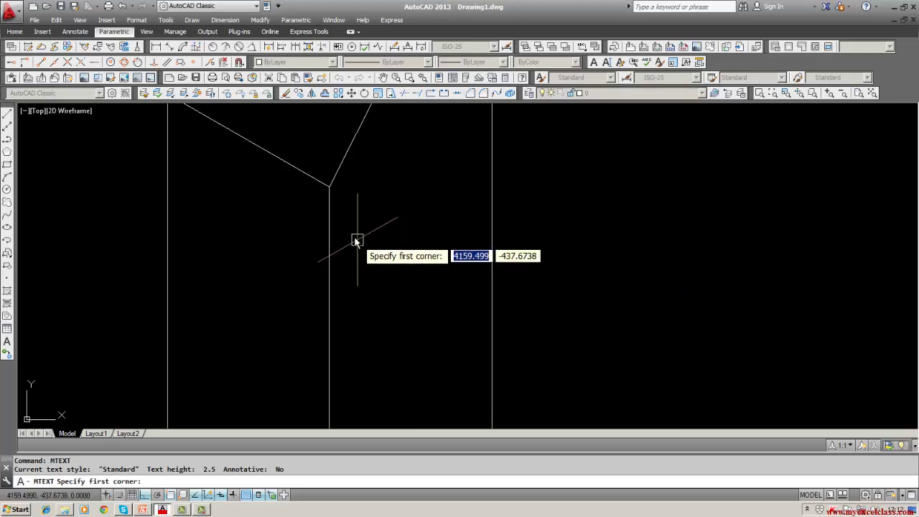
left_click(345, 230)
Place the text area's opposite corner and set the oblique angle to 30.
left_click(414, 243)
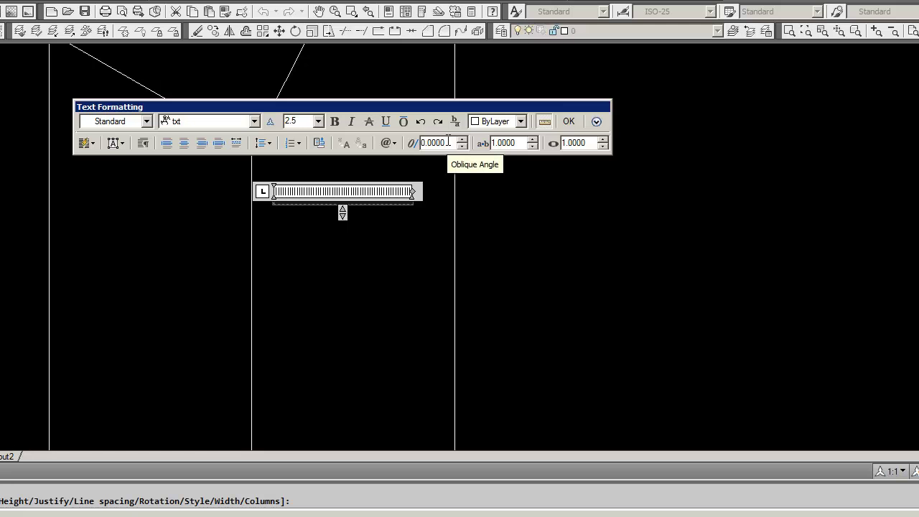
left_click(448, 141)
type("3")
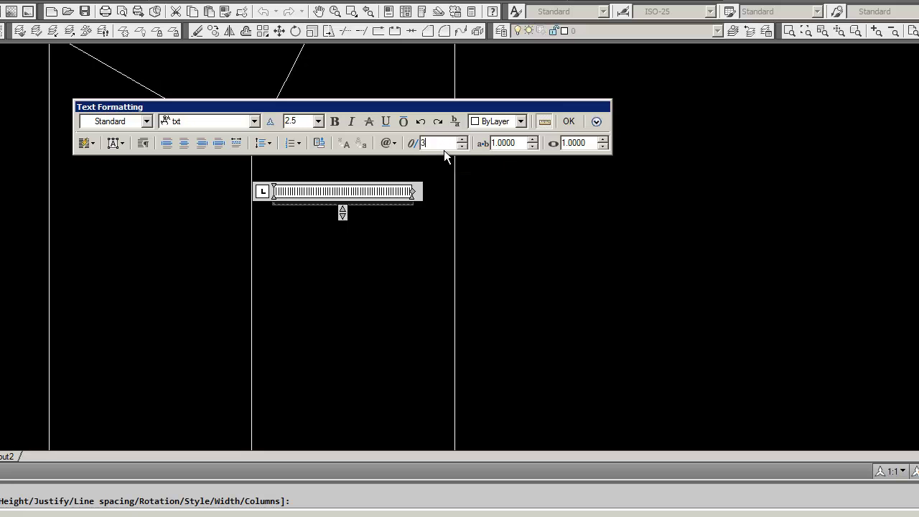
type("0")
left_click(307, 122)
type("12")
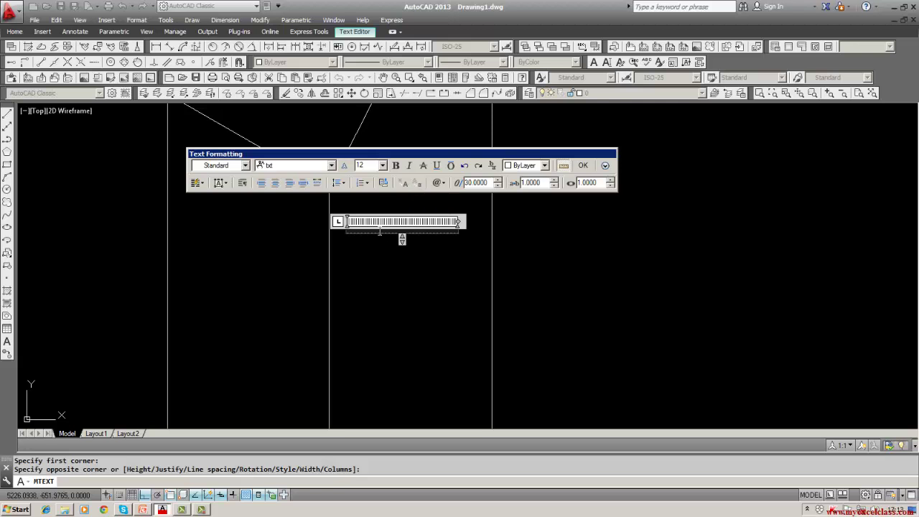
Set the text height to 500 and type 'qwebtt'.
double_click(373, 165)
key("BackSpace")
type("00")
double_click(374, 166)
type("5")
type("0")
key("Return")
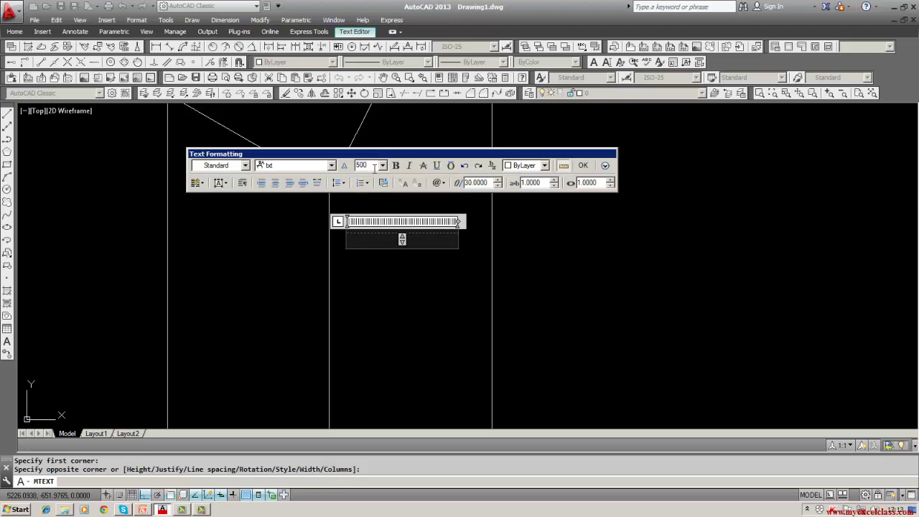
type("qwe")
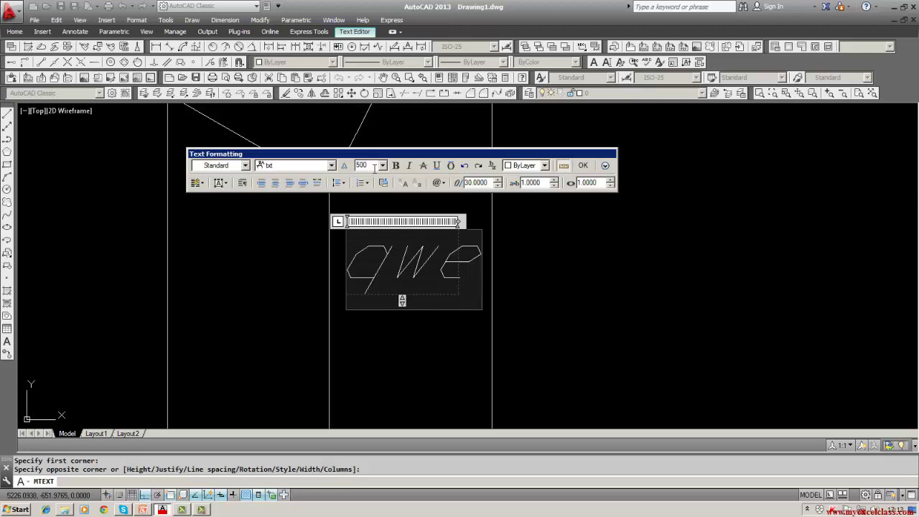
type("btt")
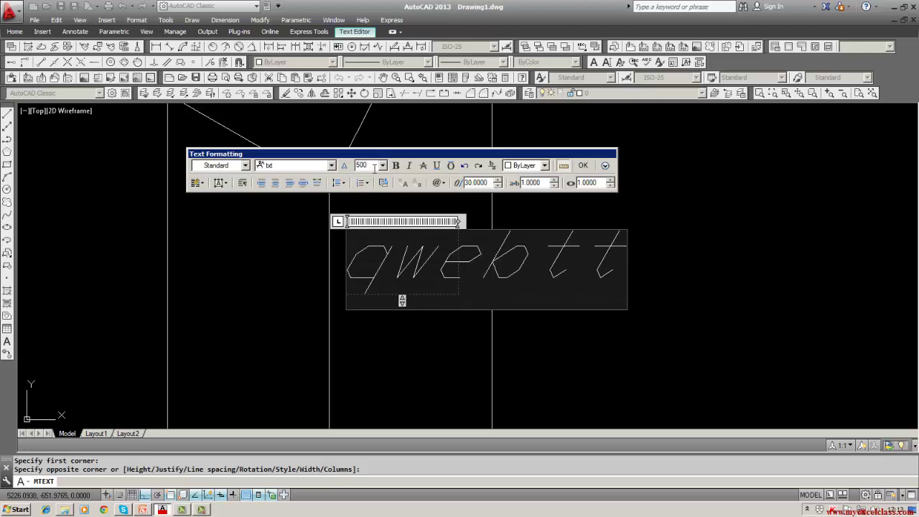
Commit the qwebtt text and SCALE it by 0.25 from a picked base point.
double_click(580, 165)
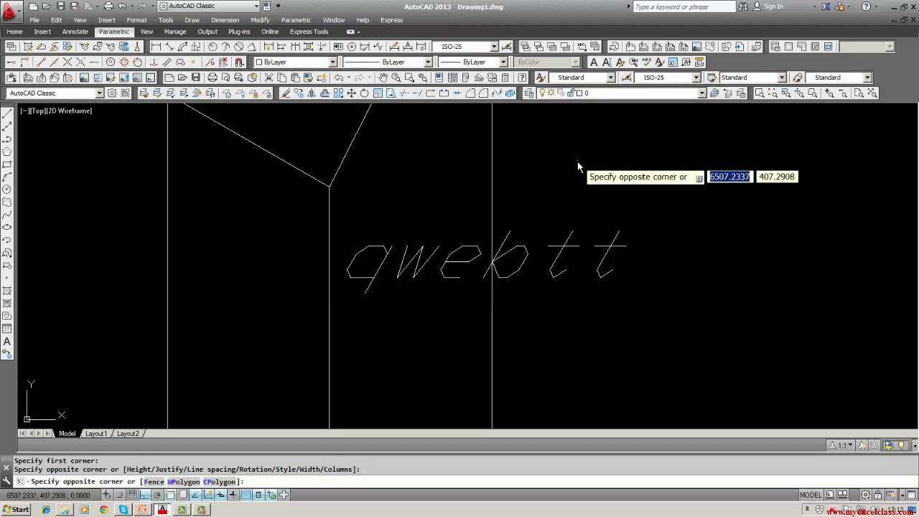
key("Escape")
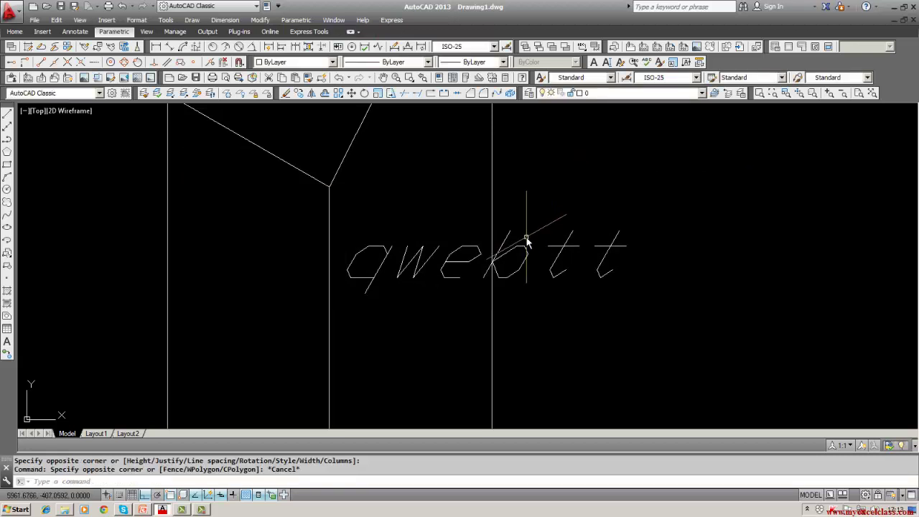
type("scale")
key("Return")
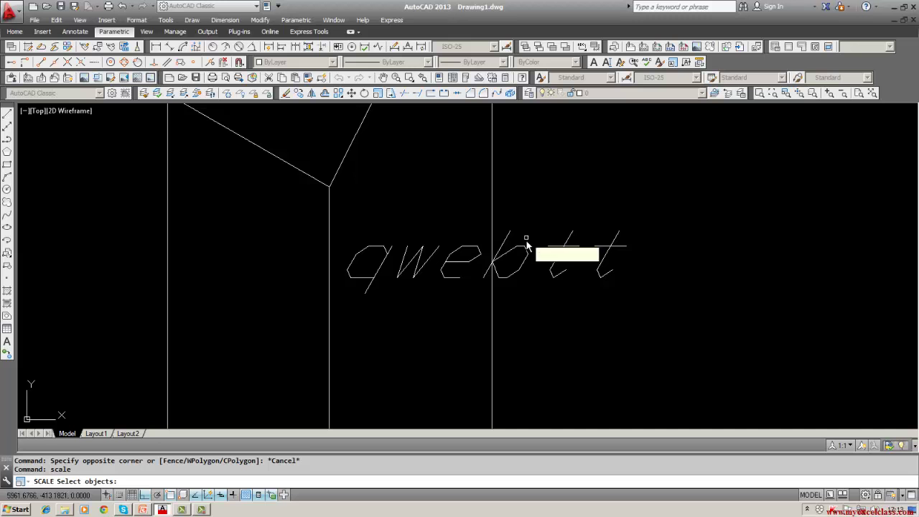
left_click(526, 249)
key("Return")
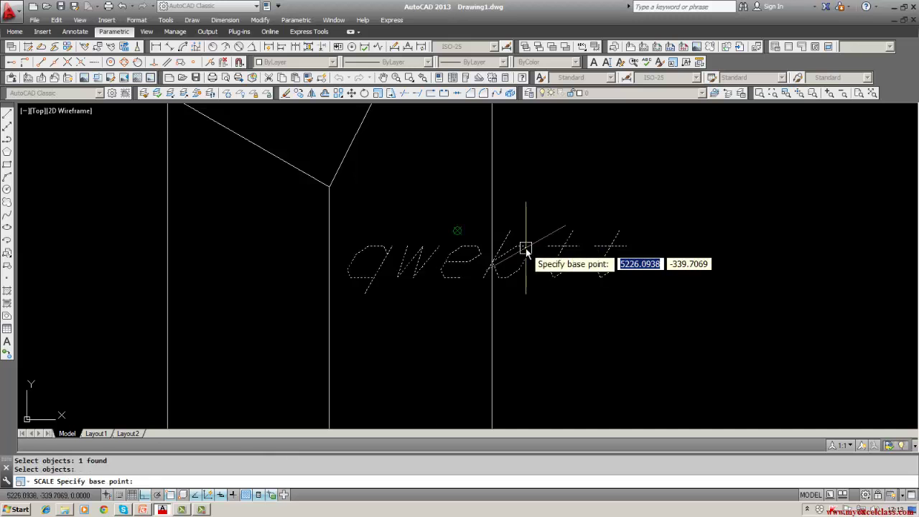
left_click(353, 277)
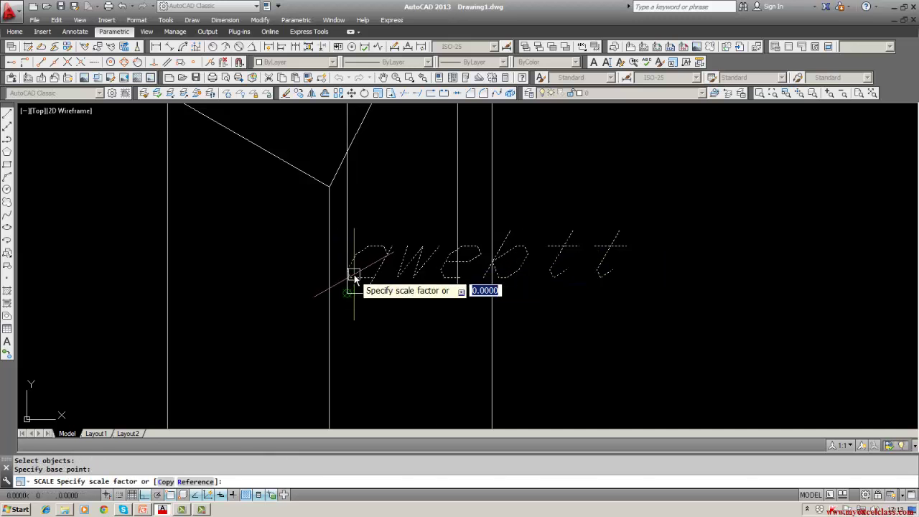
type("0.25")
key("Return")
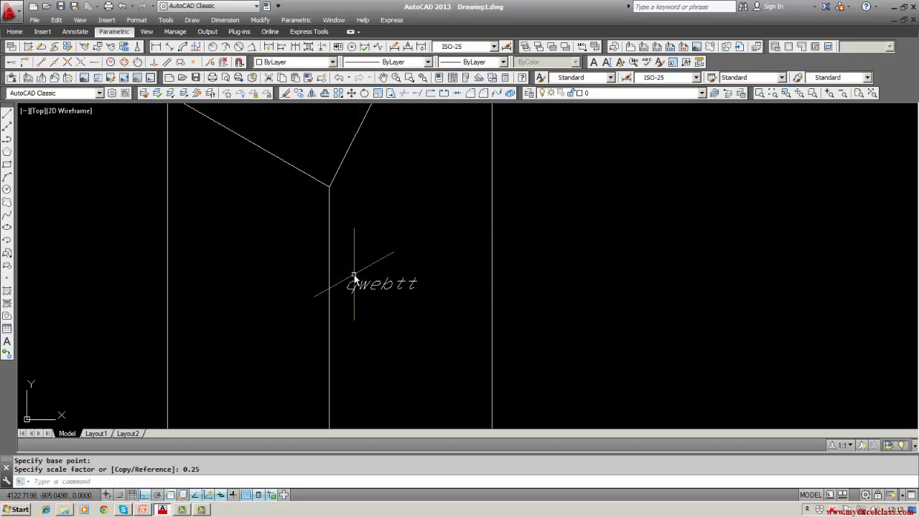
key("Escape")
scroll(354, 325, "down", 2)
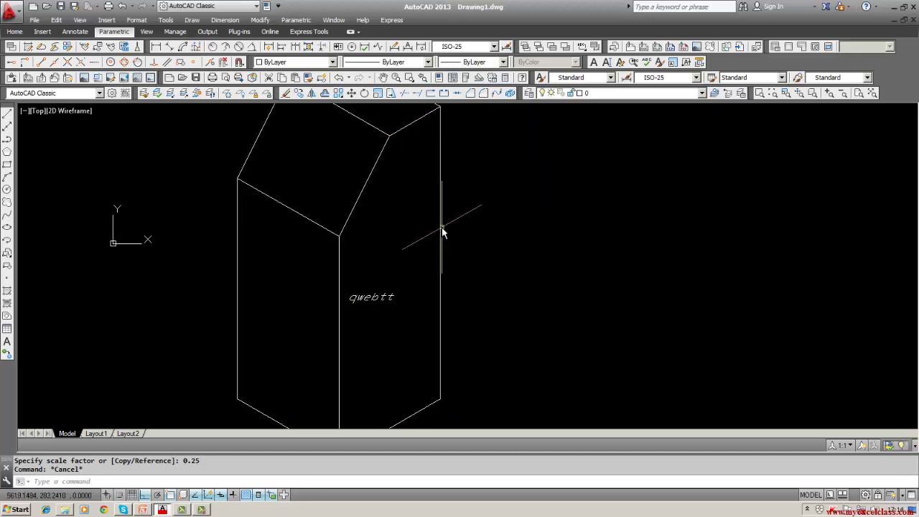
Rotate the qwebtt text by 30° about a picked pivot point.
type("ro")
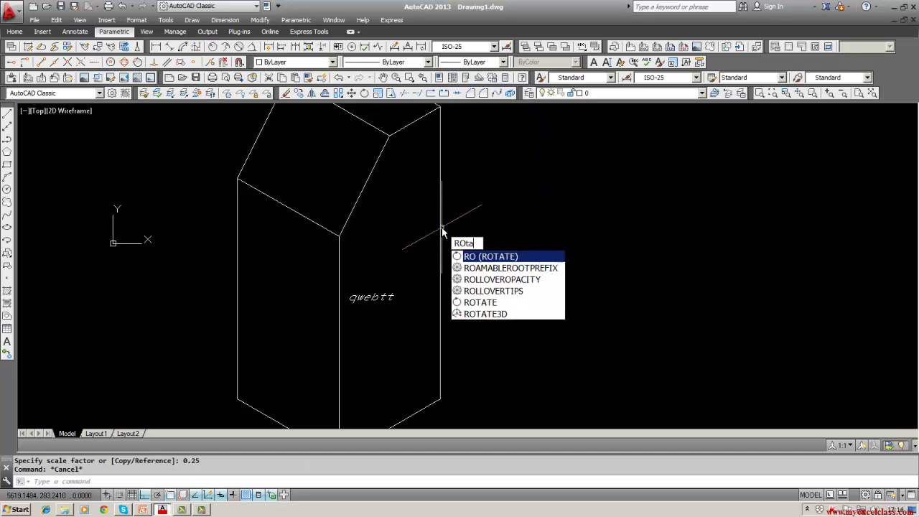
key("Return")
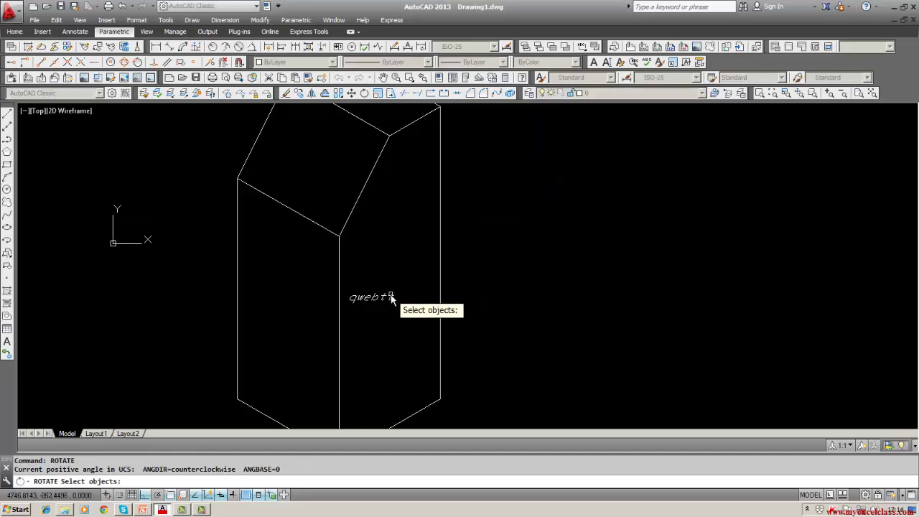
left_click(391, 297)
key("Return")
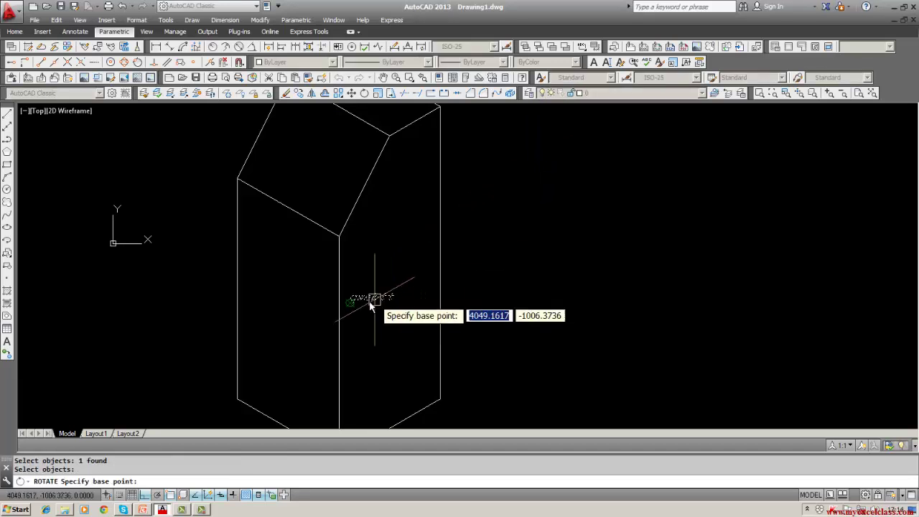
left_click(355, 306)
type("30")
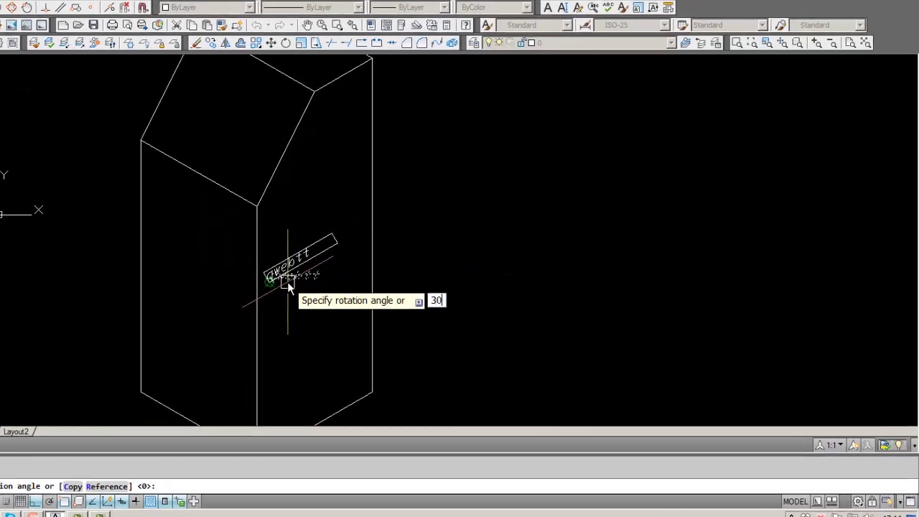
key("Return")
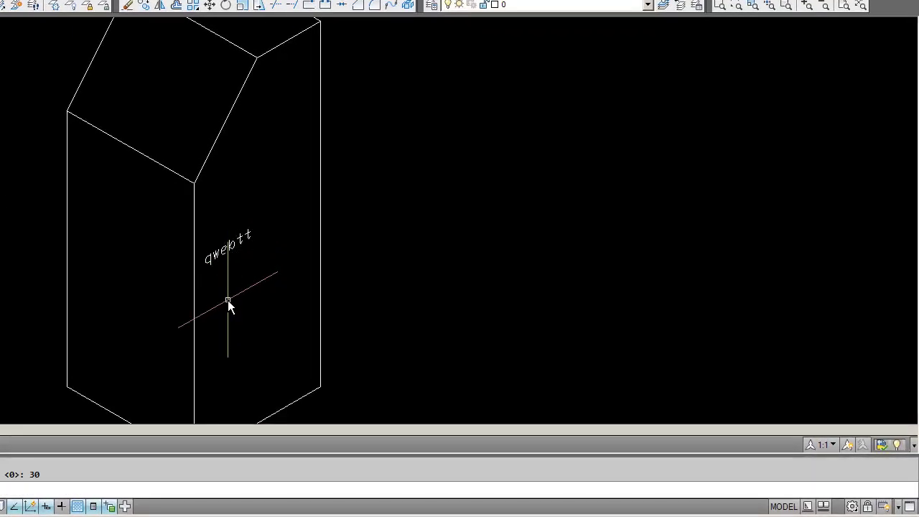
Move the text up onto the box's right face.
type("m")
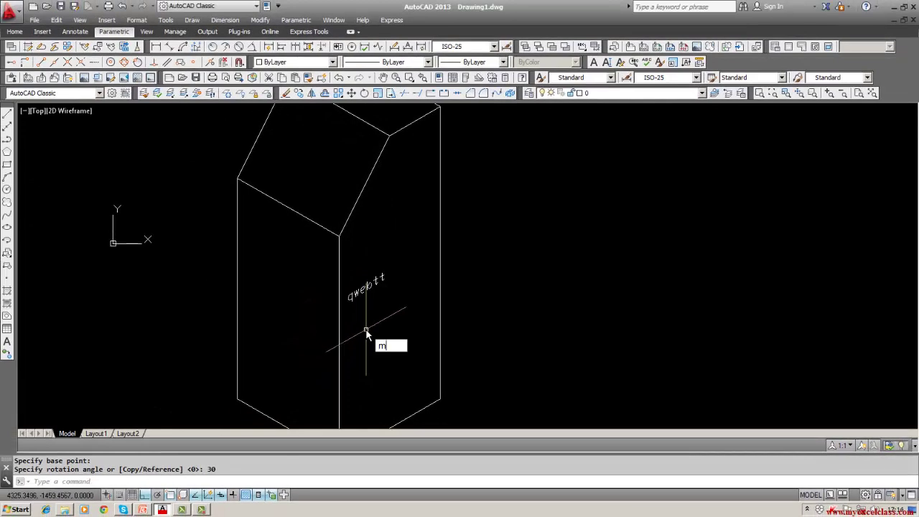
key("Return")
left_click(353, 297)
key("Return")
left_click(378, 341)
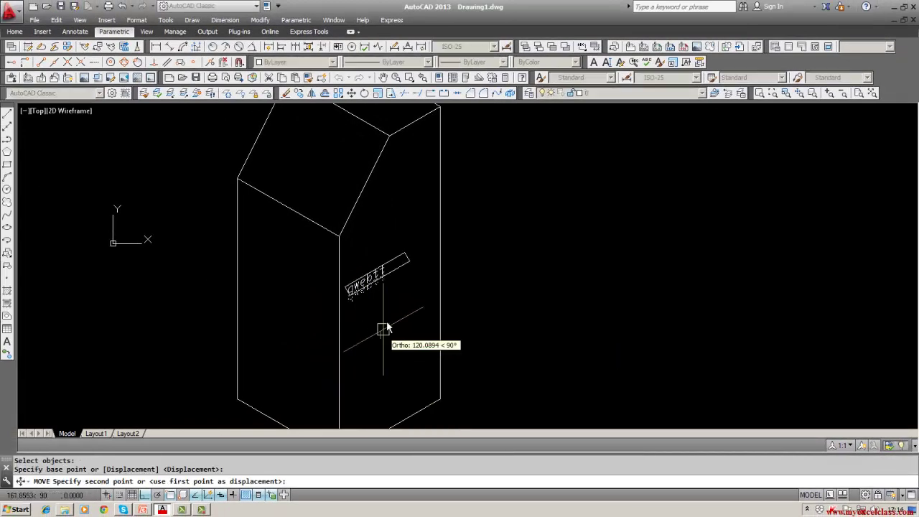
left_click(401, 286)
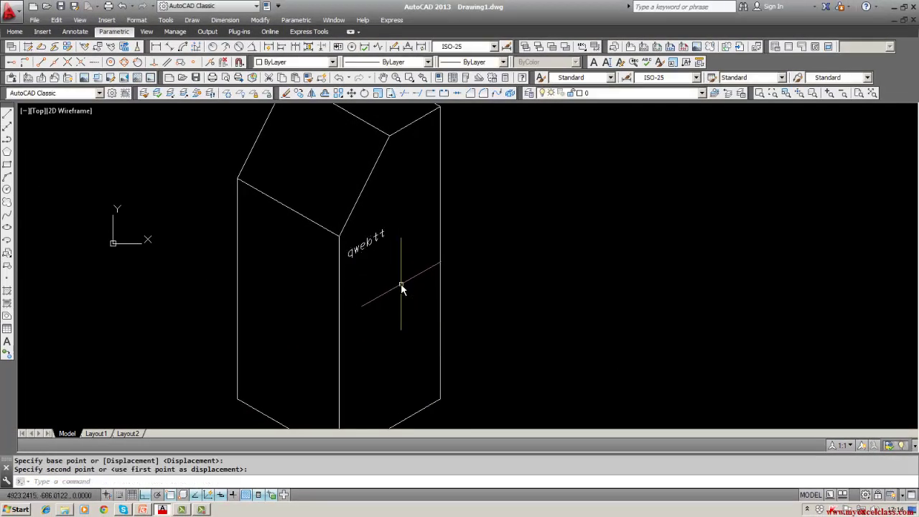
middle_click_drag(400, 284, 381, 268)
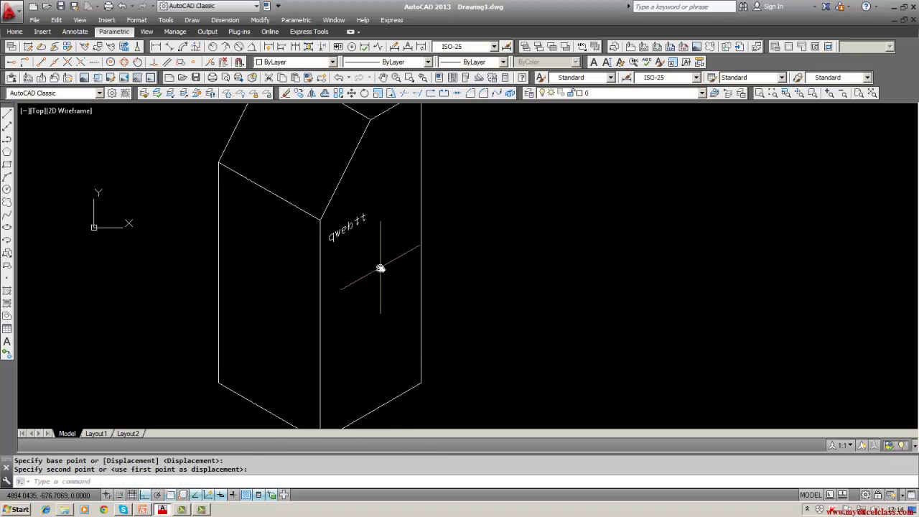
middle_click_drag(380, 267, 378, 248)
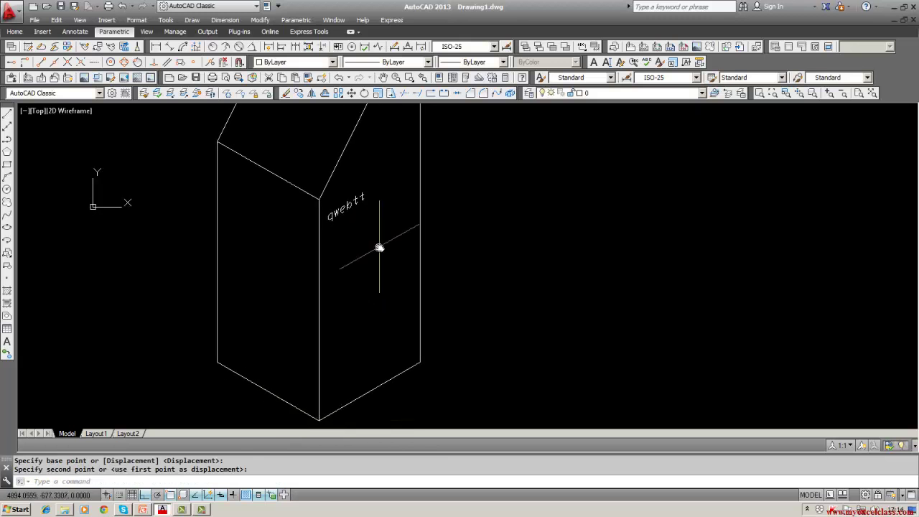
Move the text down near the bottom edge of the right face.
type("m")
key("Return")
double_click(345, 213)
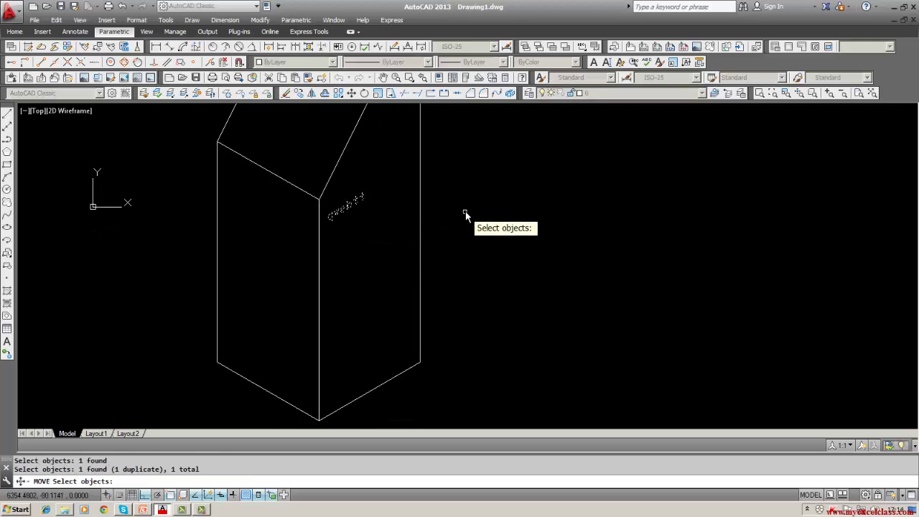
key("Return")
left_click(465, 211)
left_click(474, 373)
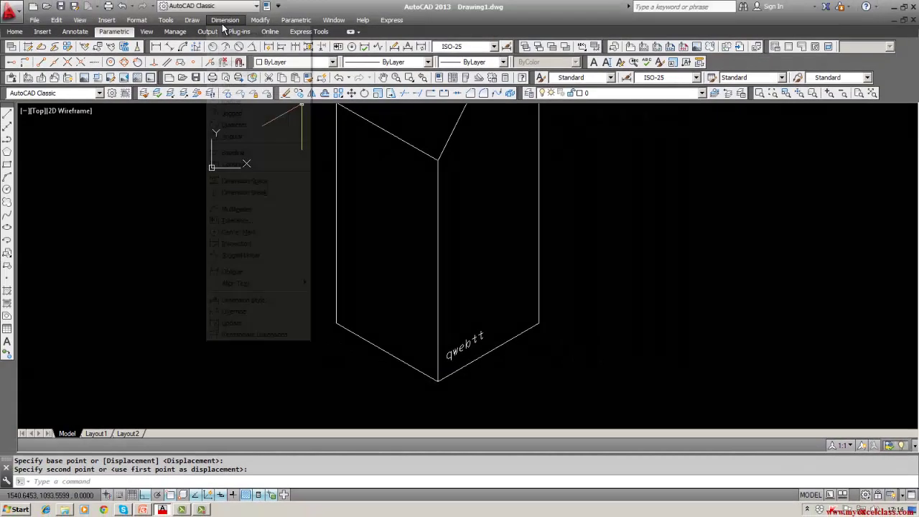
In the Dimension Style Manager, create a new style from ISO-25 and rename it ISO-30.
left_click(225, 20)
left_click(224, 20)
left_click(225, 20)
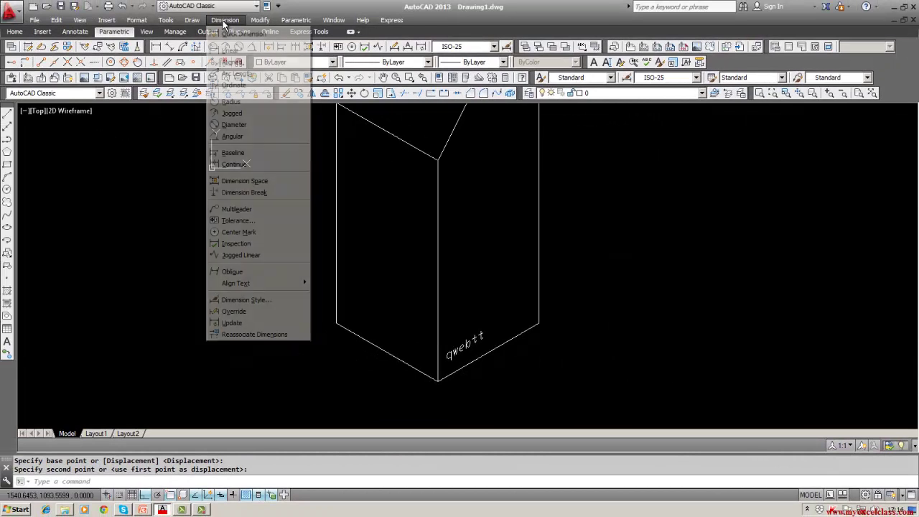
left_click(244, 299)
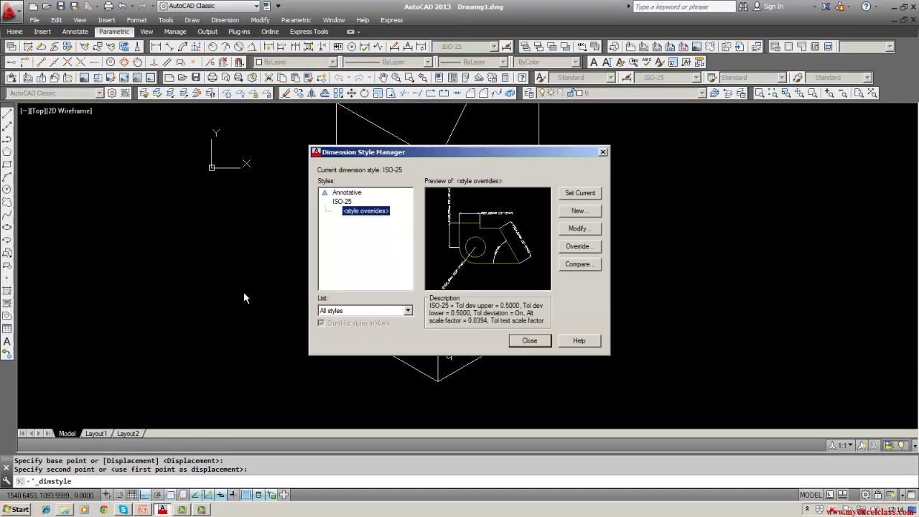
left_click(335, 203)
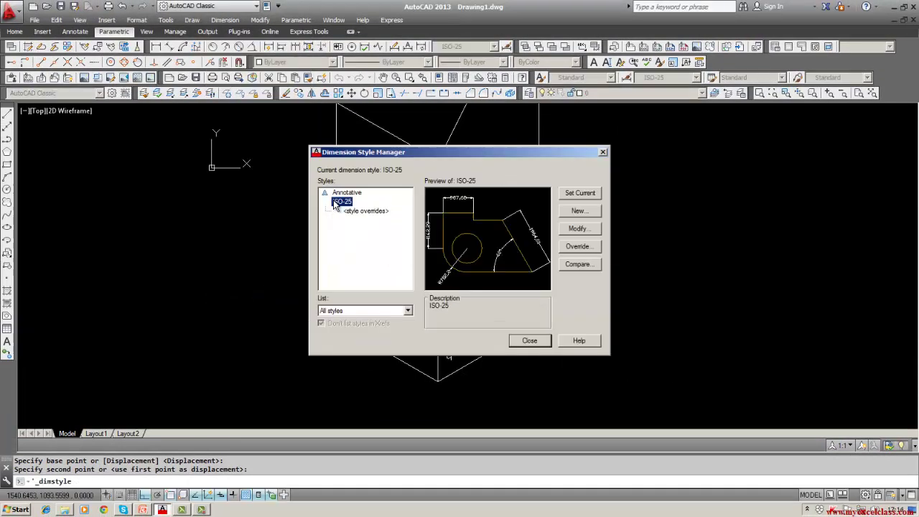
left_click(579, 211)
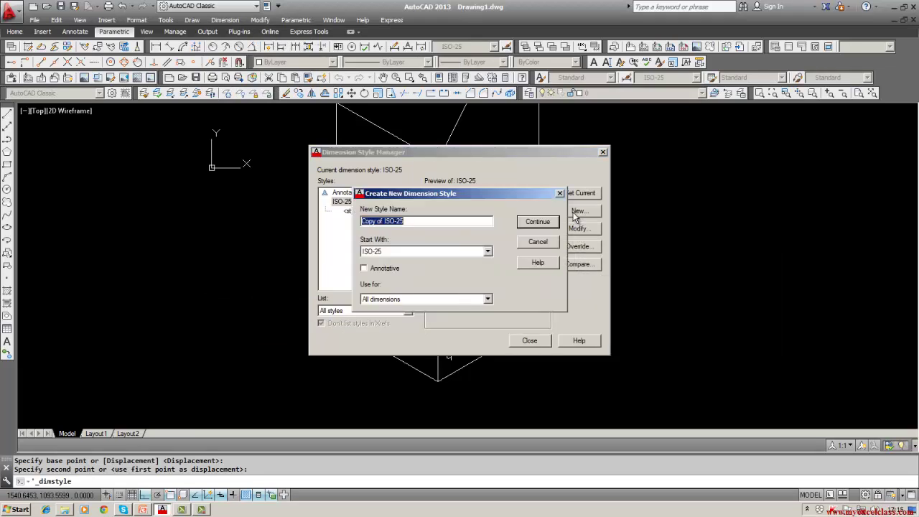
left_click(444, 223)
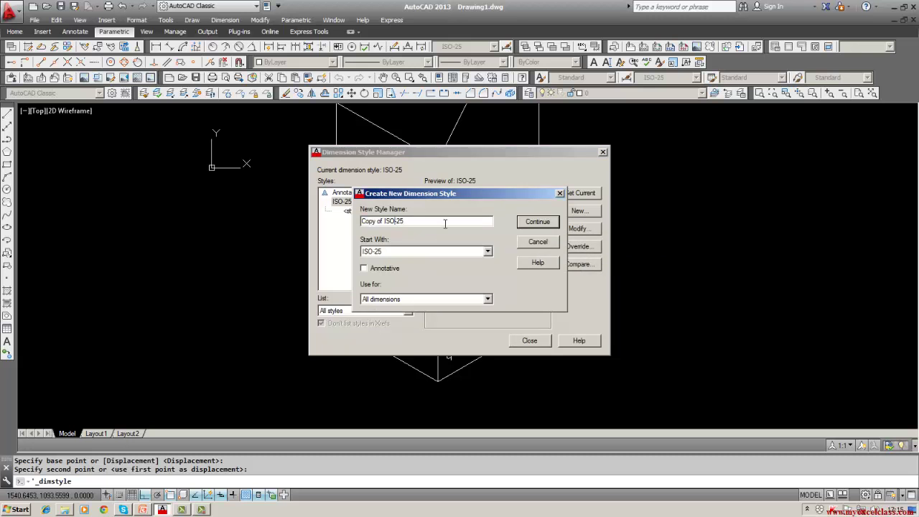
key("BackSpace")
key("BackSpace")
key("BackSpace")
key("BackSpace")
key("BackSpace")
key("BackSpace")
key("BackSpace")
On ISO-30's Text tab, create a new text style named style1.
left_click(531, 221)
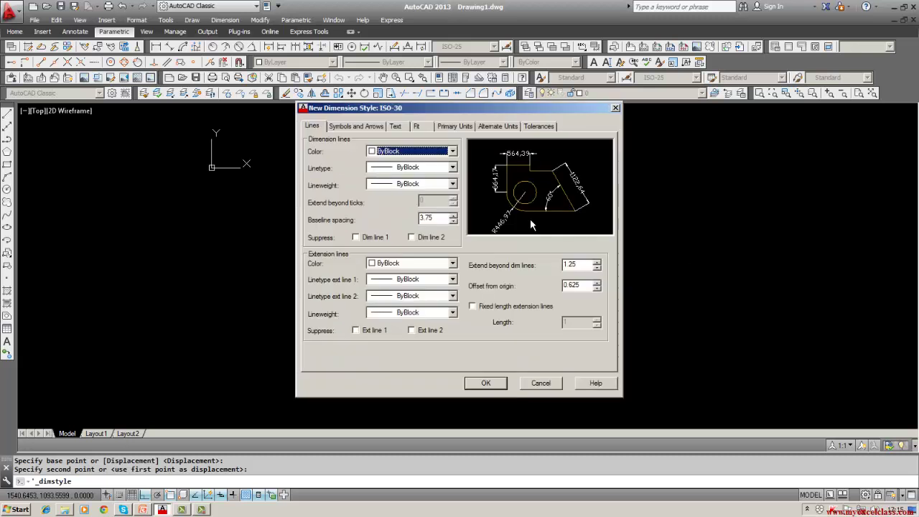
left_click(396, 127)
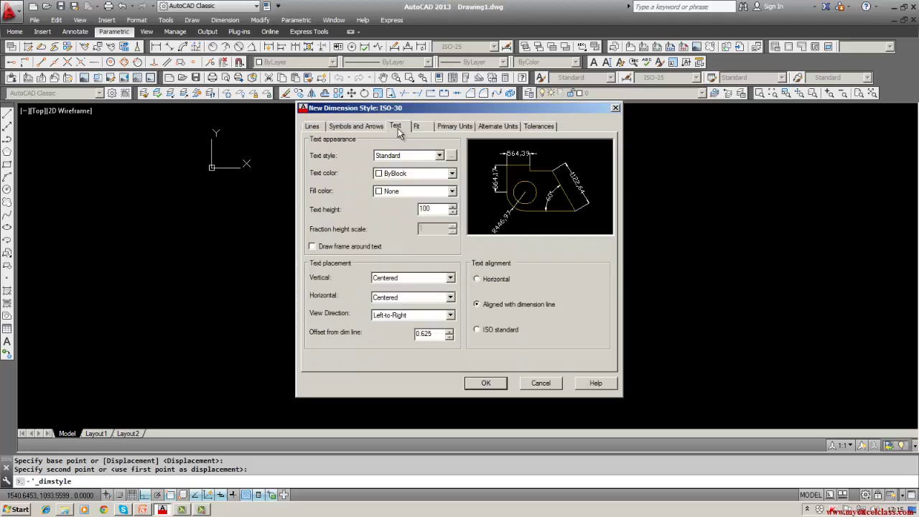
left_click(451, 156)
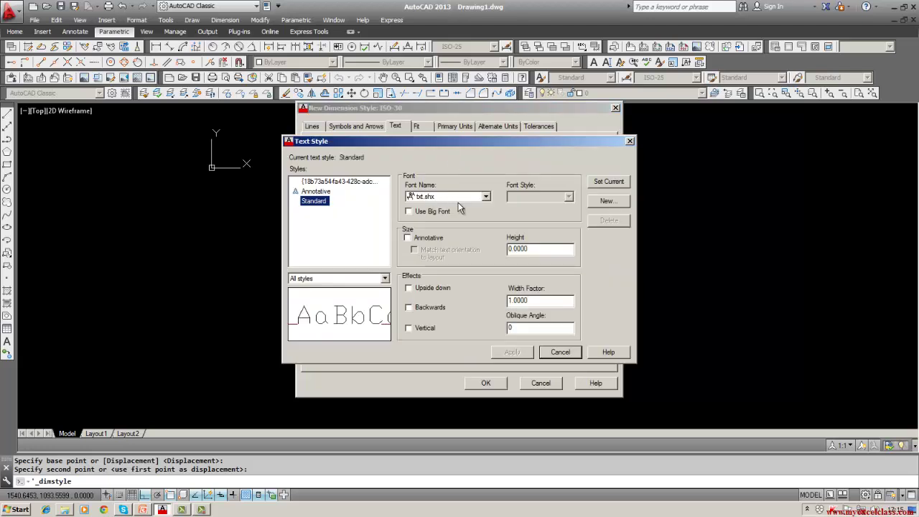
left_click(606, 201)
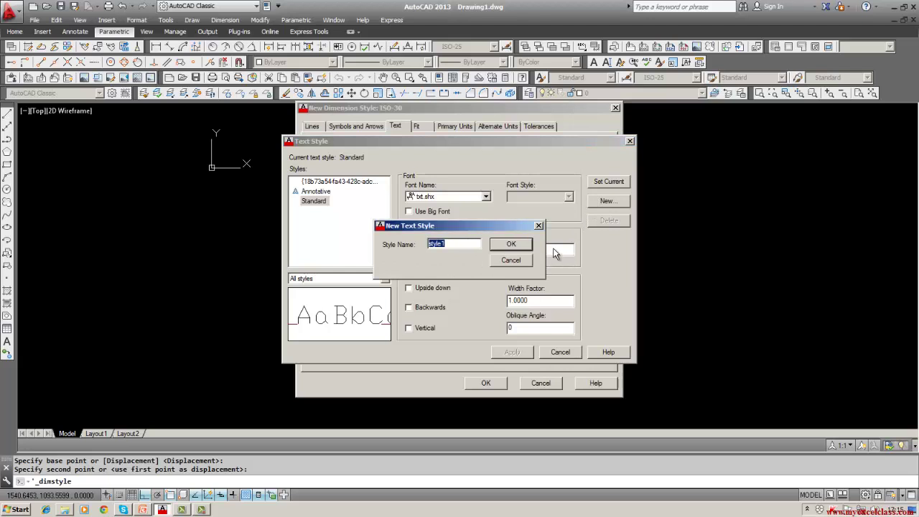
left_click(528, 243)
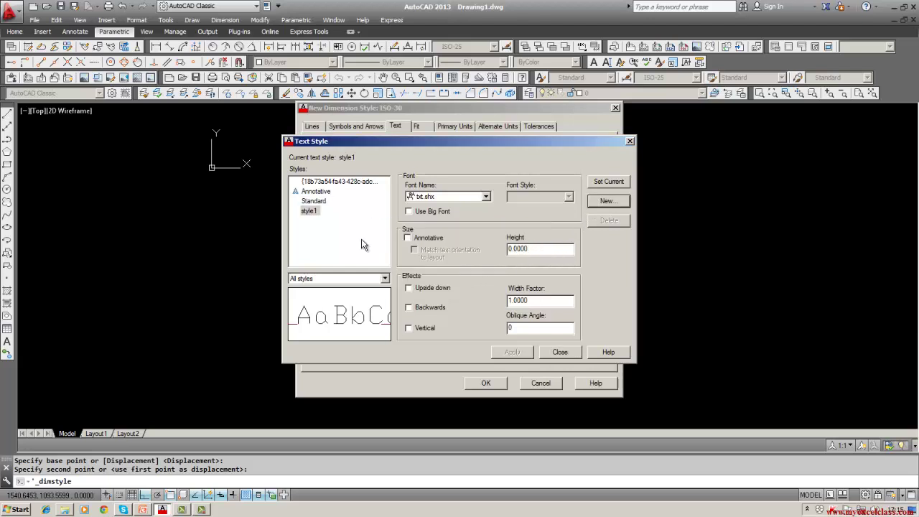
left_click(312, 212)
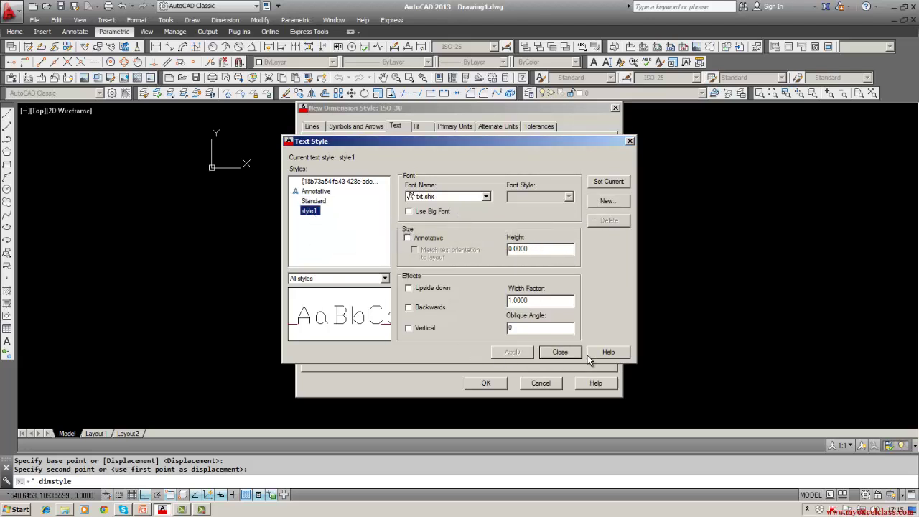
left_click(559, 352)
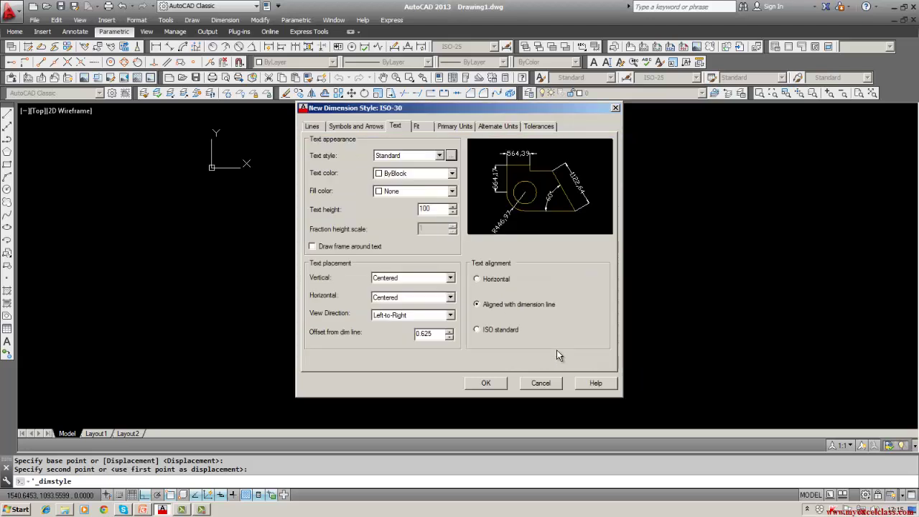
Give ISO-30 text style style1 and text colour ByLayer, and make it the current style.
left_click(439, 155)
left_click(412, 189)
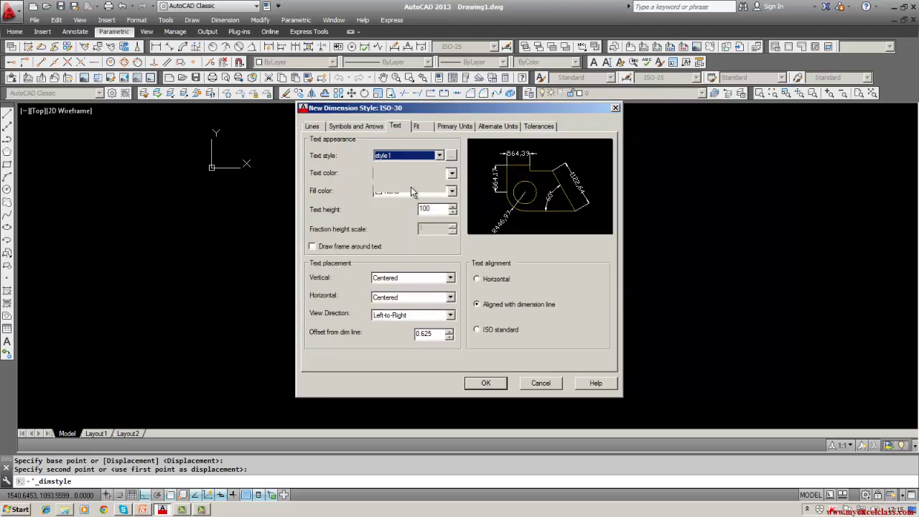
left_click(451, 174)
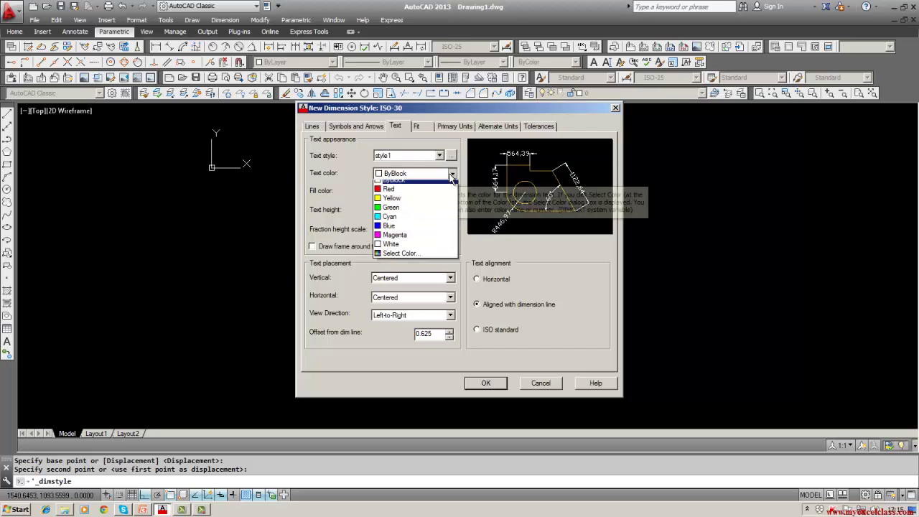
left_click(452, 174)
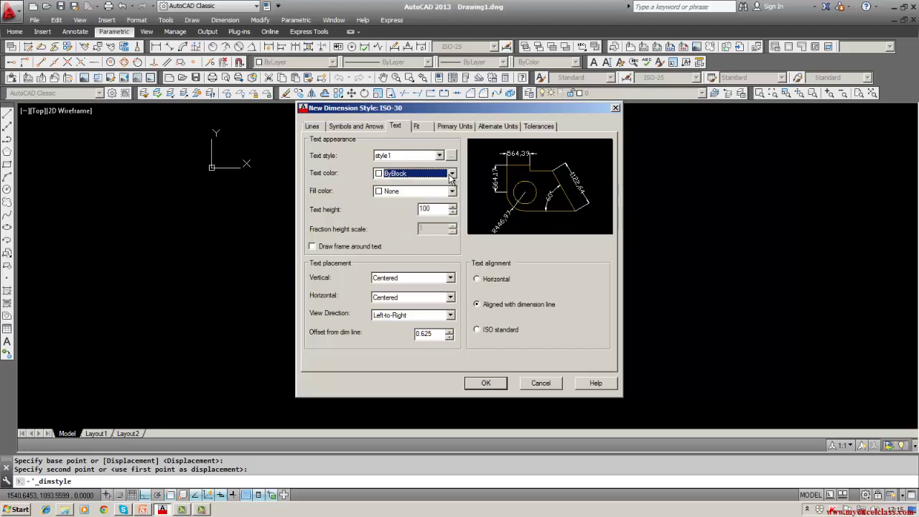
left_click(452, 174)
left_click(429, 186)
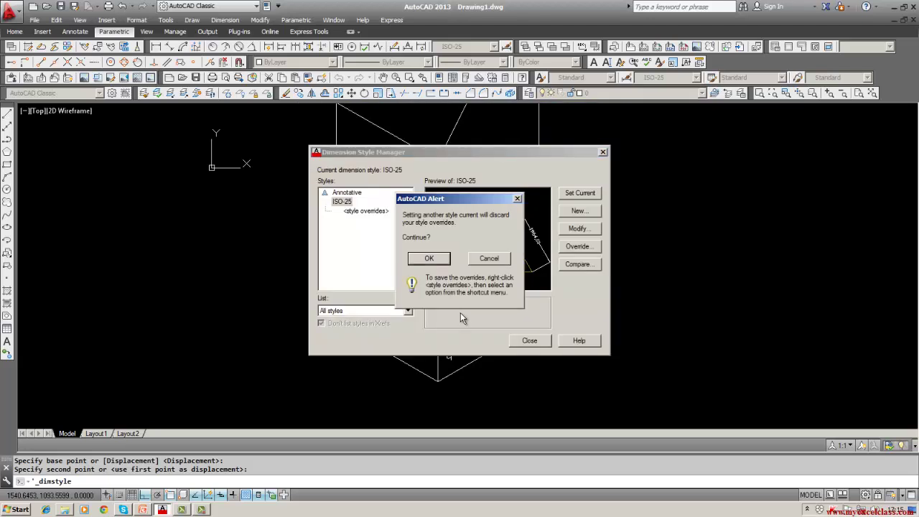
left_click(436, 258)
Close the Dimension Style Manager and draw an MTEXT box across the box's left face.
left_click(513, 340)
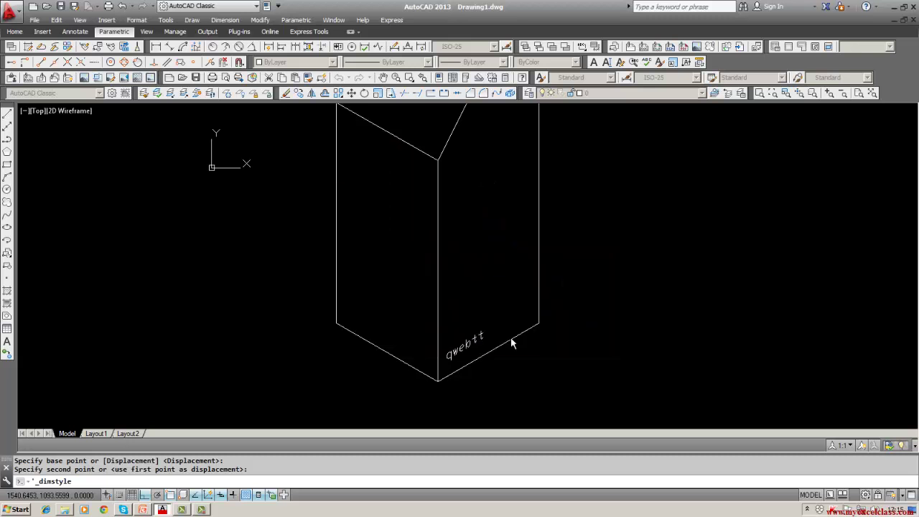
left_click(511, 338)
key("Escape")
middle_click_drag(536, 369, 552, 336)
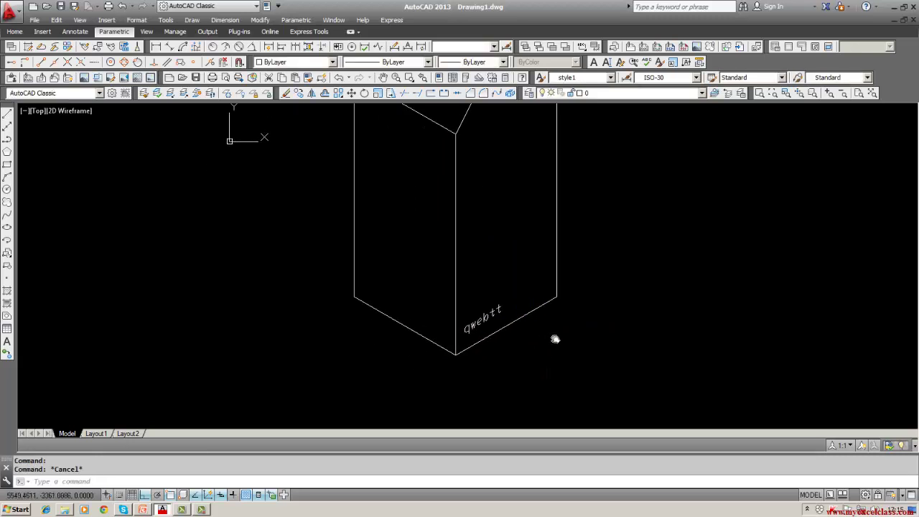
type("mt")
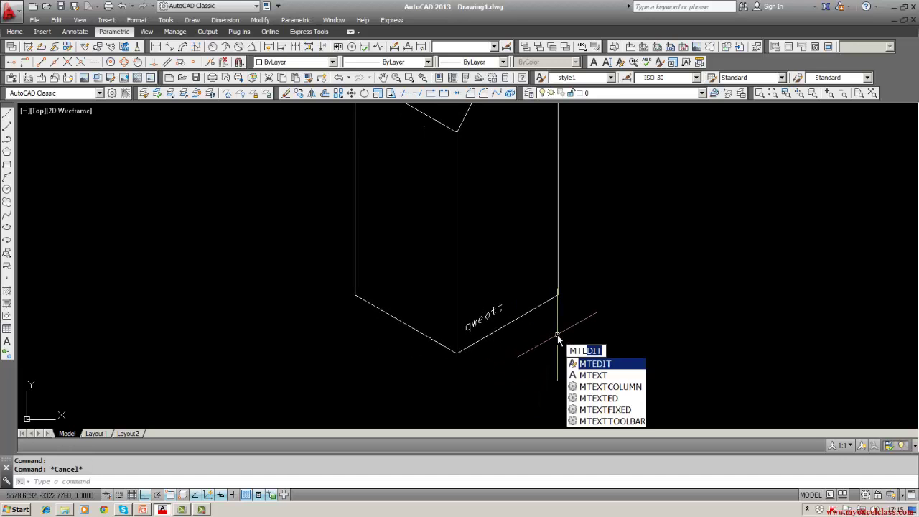
key("Return")
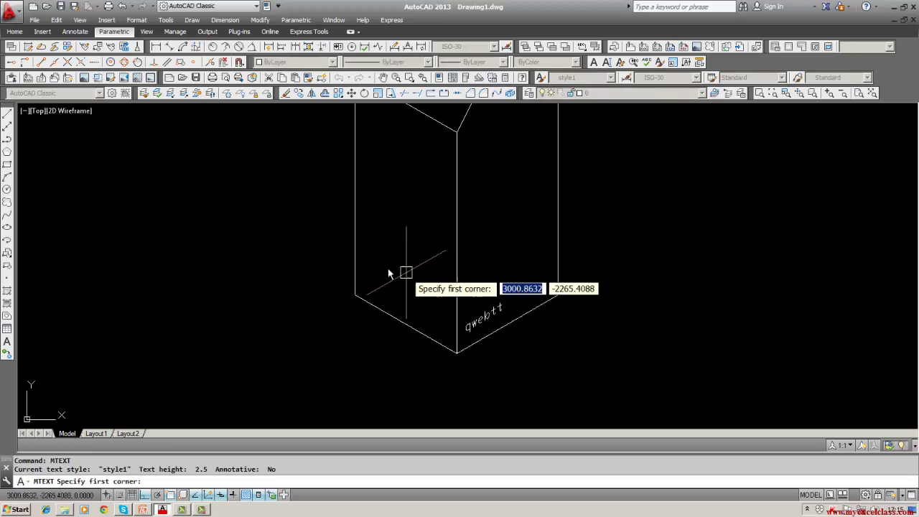
left_click(373, 259)
left_click(432, 285)
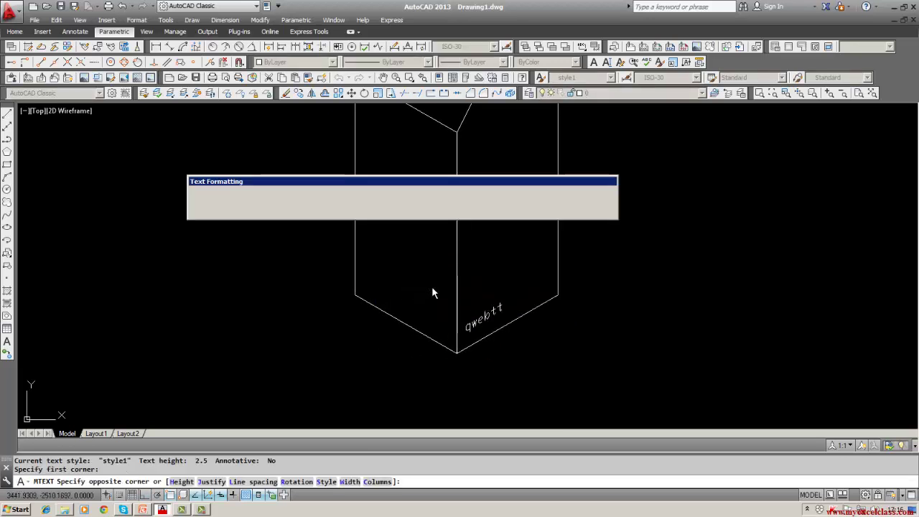
Set the text's oblique angle to -30 and clear the text height to enter 140.
double_click(488, 210)
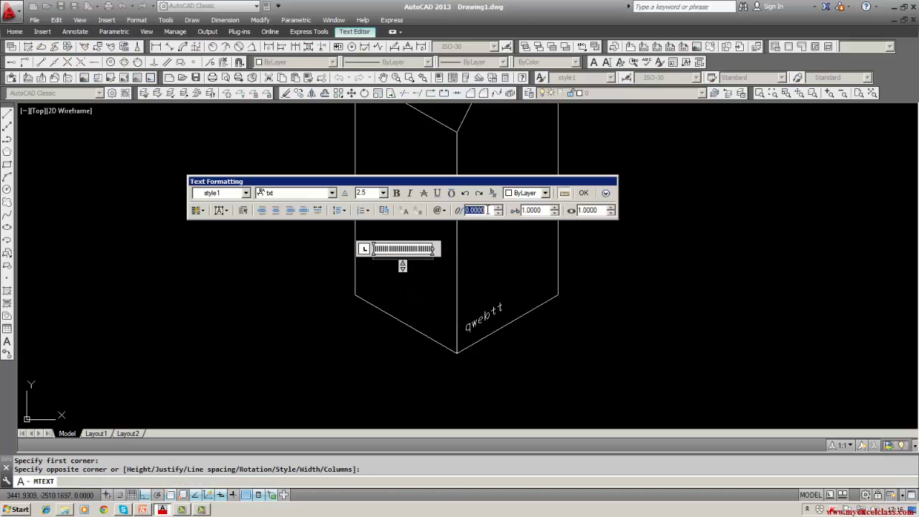
key("BackSpace")
type("-30")
double_click(374, 192)
type("12")
key("BackSpace")
key("BackSpace")
type("10")
type("0")
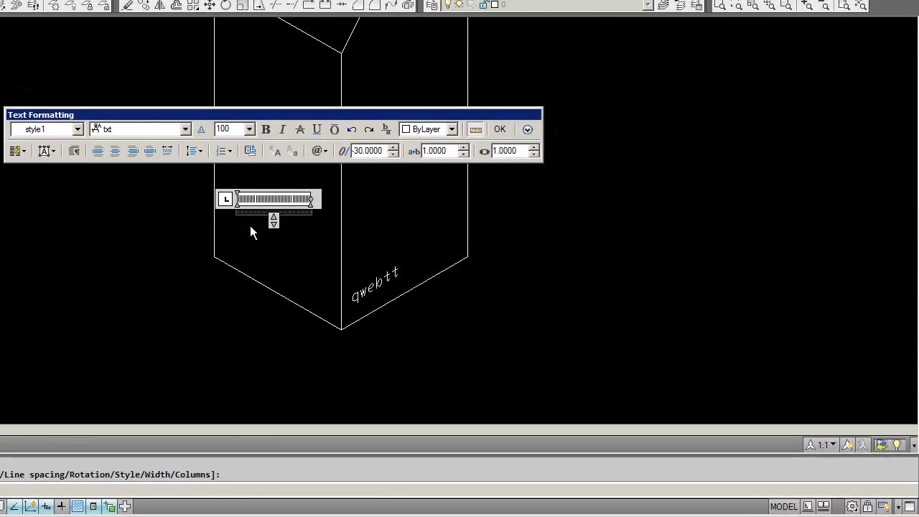
double_click(237, 130)
key("BackSpace")
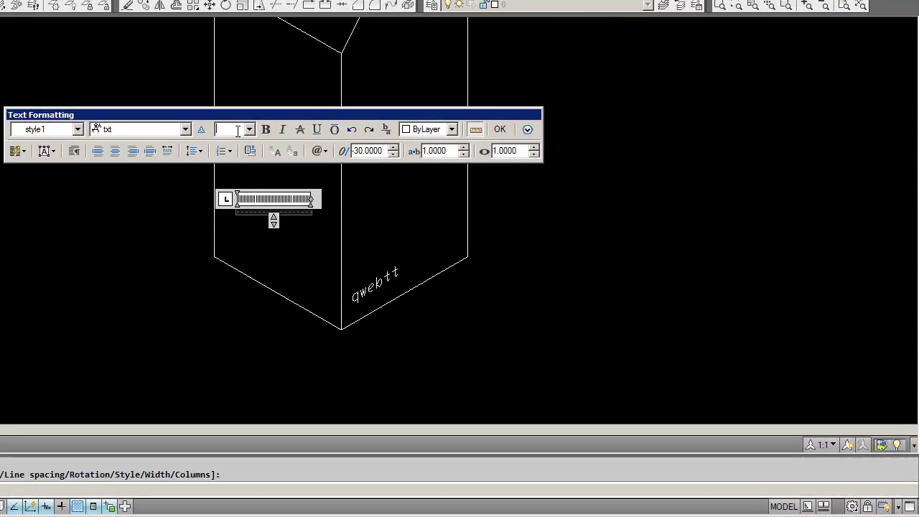
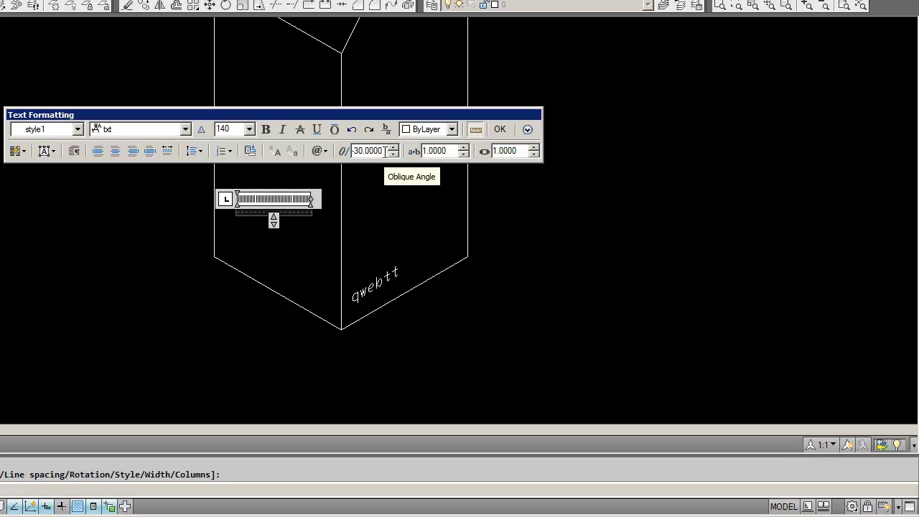
Enter the text CSDRR and place it as the left-face label.
type("CSDRR")
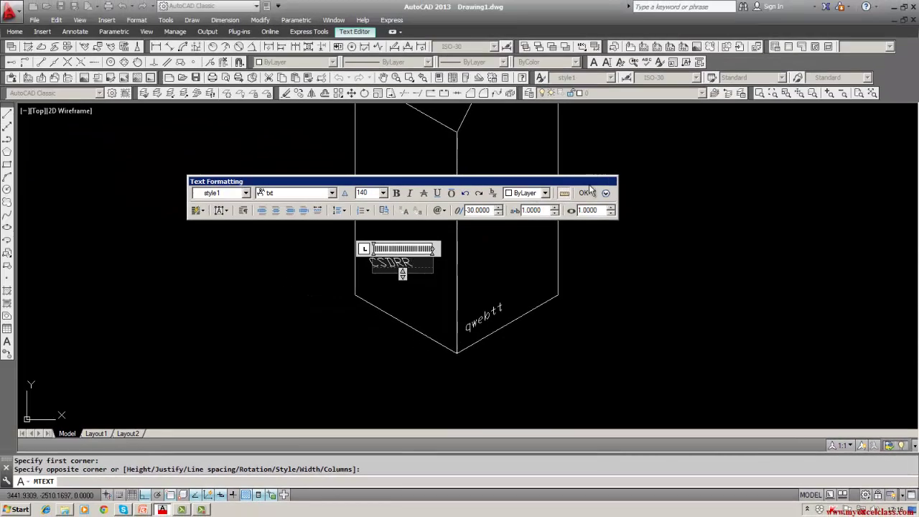
left_click(583, 193)
key("Escape")
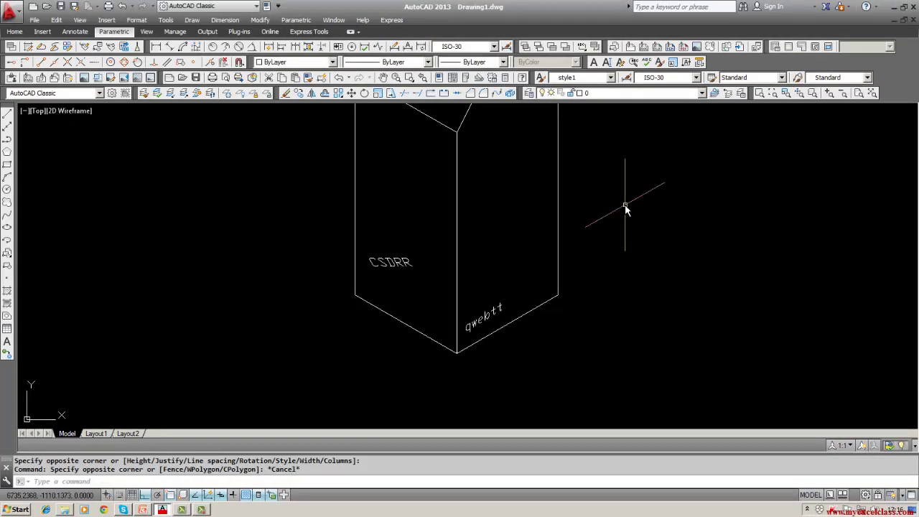
Edit CSDRR with DDEDIT, replacing its -30 oblique angle with 30.
middle_click_drag(625, 206, 619, 242)
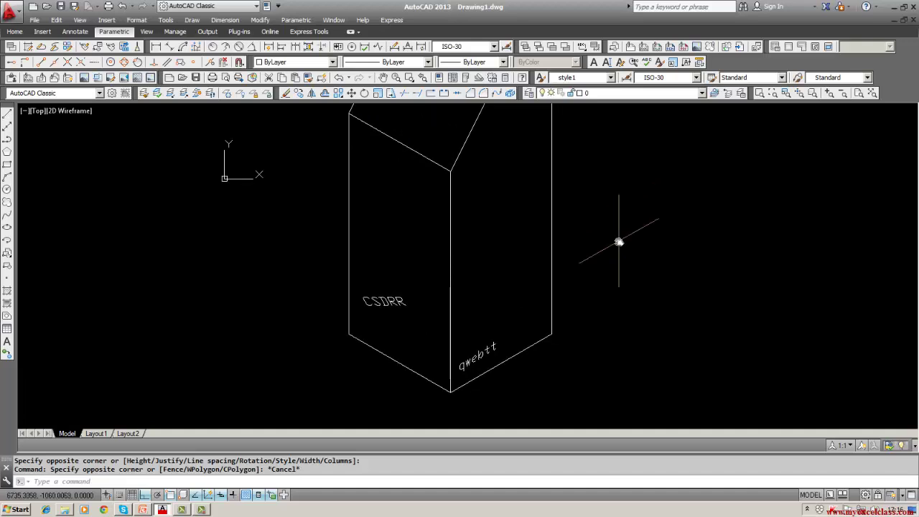
type("ddedit")
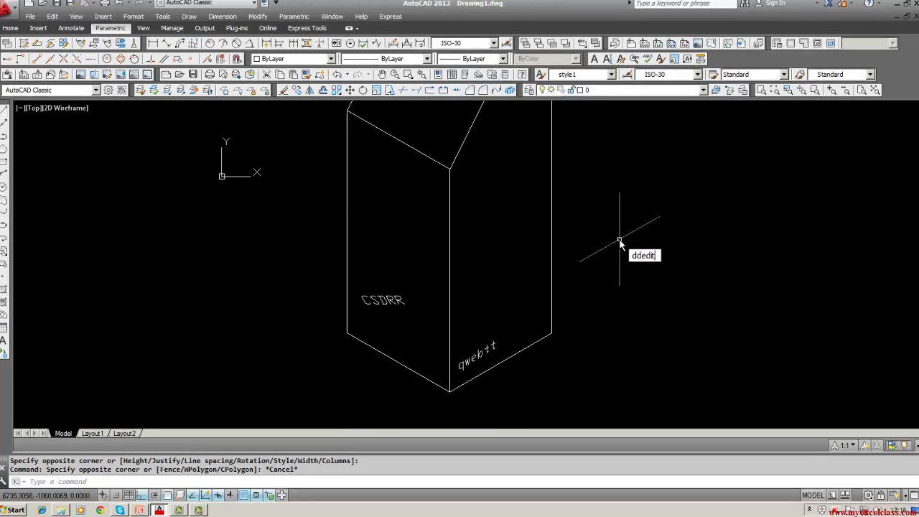
key("Return")
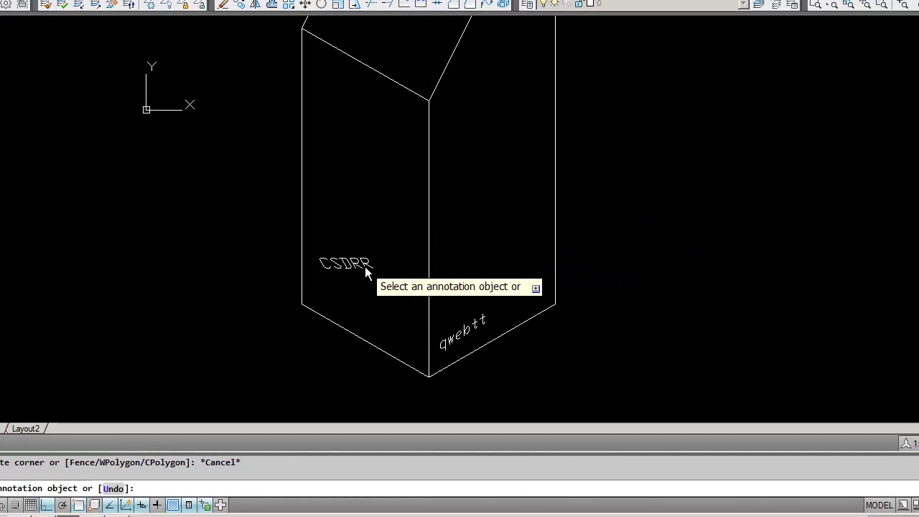
left_click(380, 281)
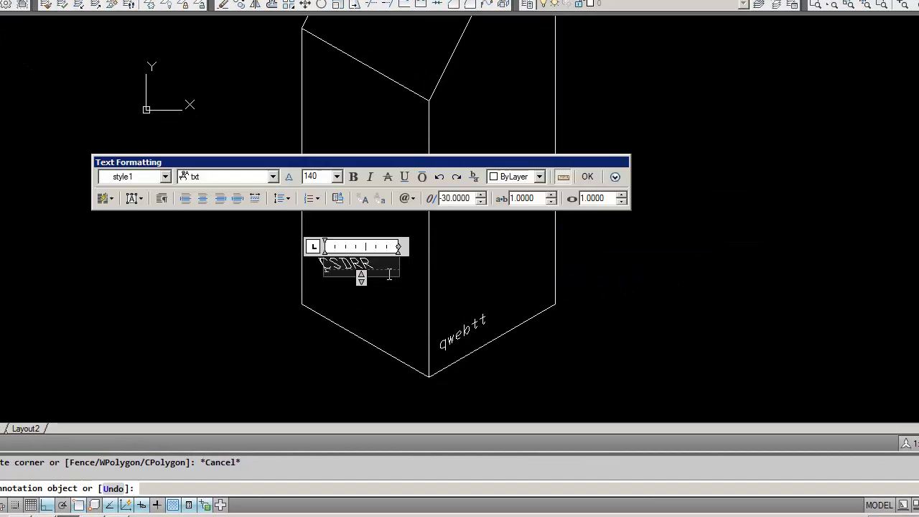
left_click_drag(388, 273, 236, 267)
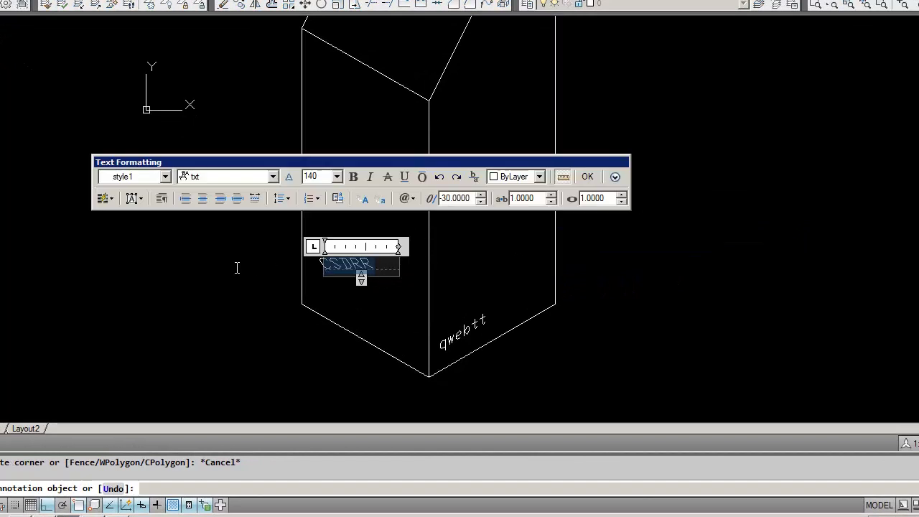
left_click(468, 200)
key("BackSpace")
key("BackSpace")
key("BackSpace")
key("BackSpace")
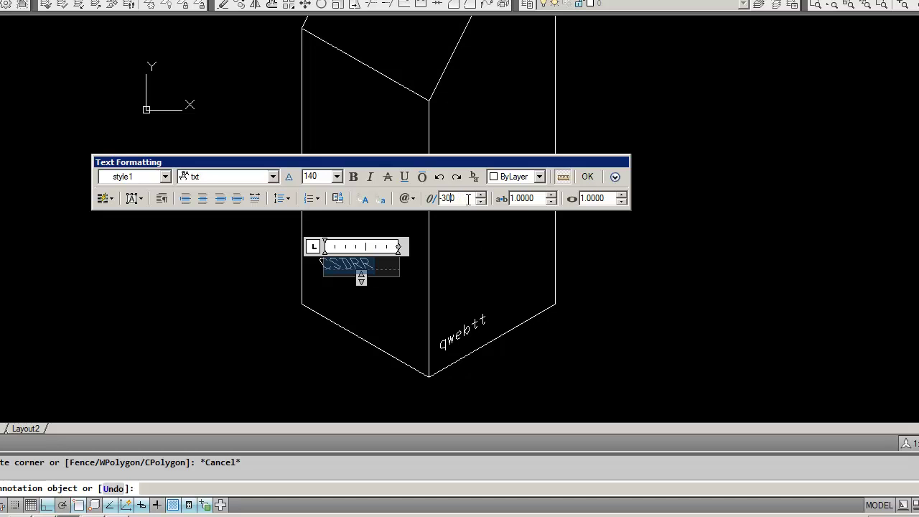
key("BackSpace")
key("BackSpace")
type("30")
left_click(594, 176)
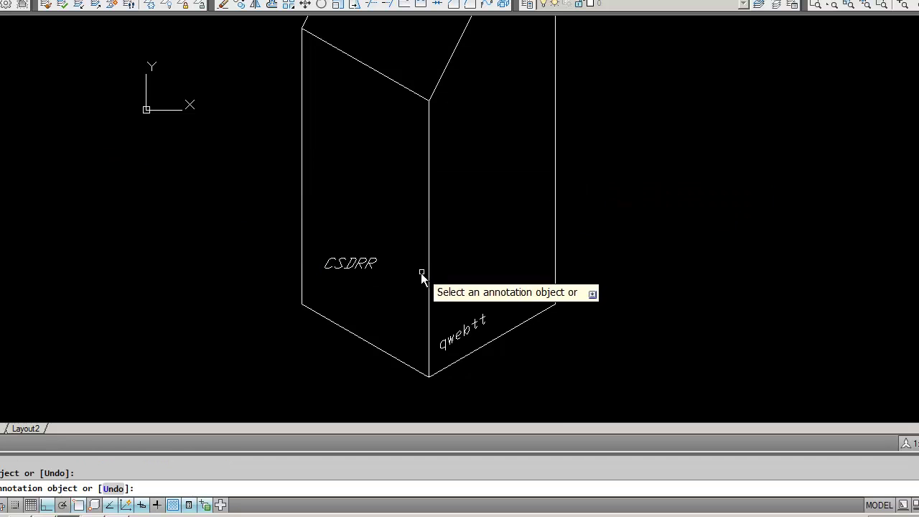
Recentre the view and reopen CSDRR to check it, closing without changes.
mouse_move(405, 291)
middle_mouse_down()
mouse_move(421, 232)
mouse_move(407, 309)
middle_mouse_up()
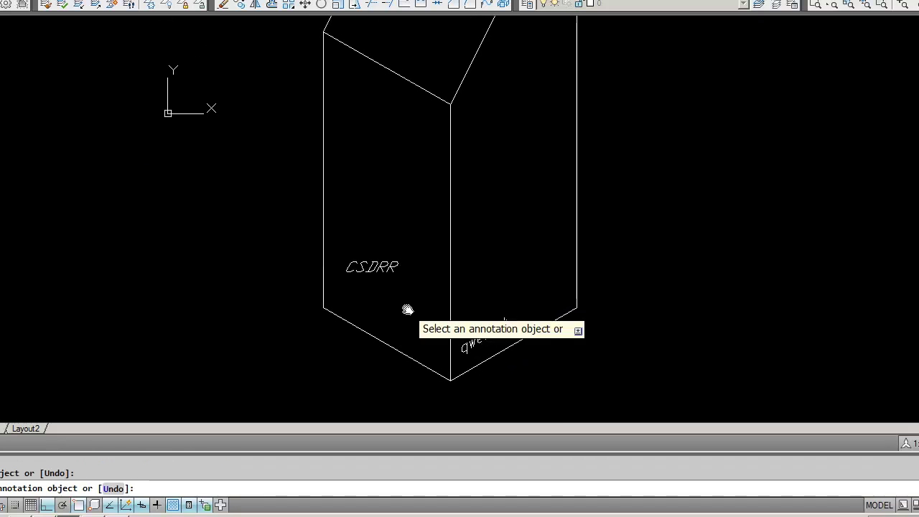
middle_click_drag(405, 308, 423, 299)
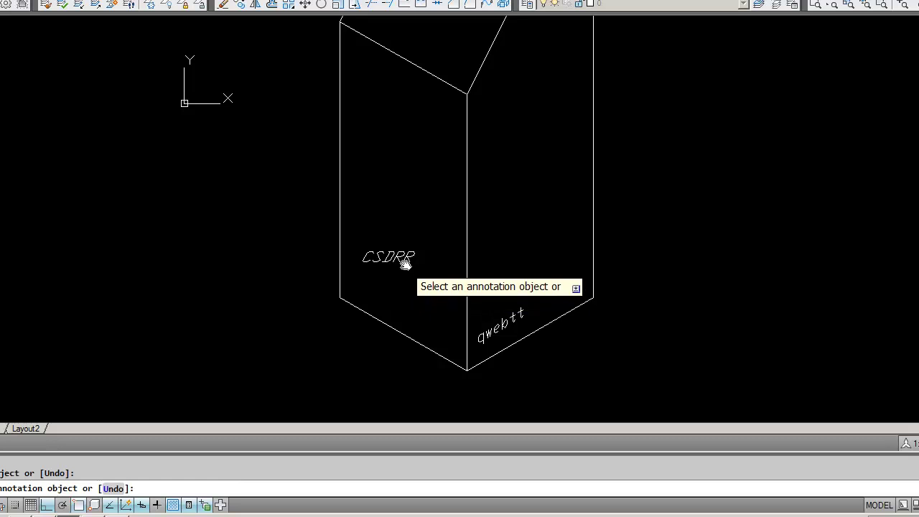
left_click(403, 259)
left_click(407, 281)
key("Escape")
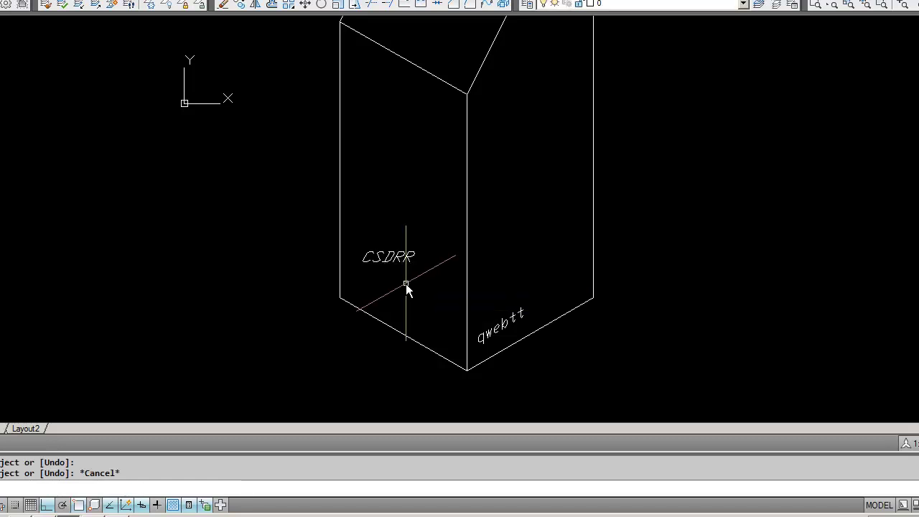
Rotate the CSDRR text 90 degrees about a base point at the label.
type("RO")
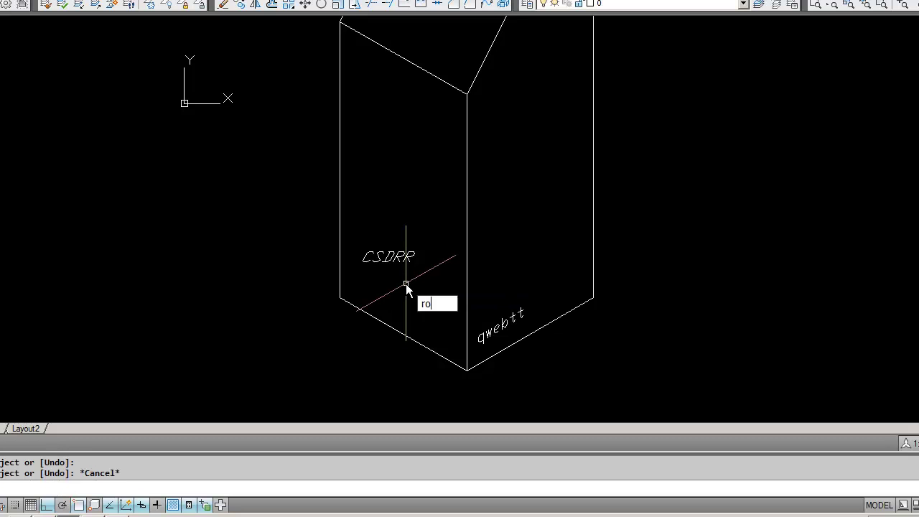
type("tate")
key("Return")
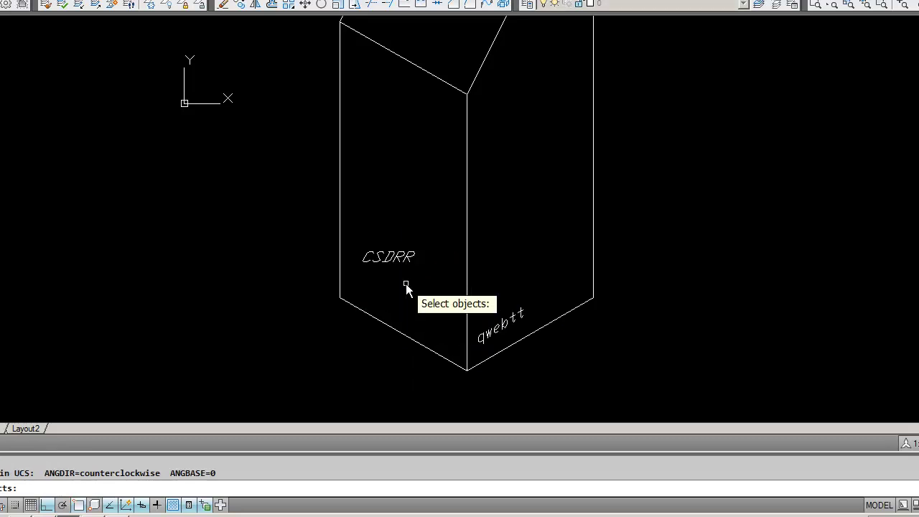
left_click(407, 264)
key("Return")
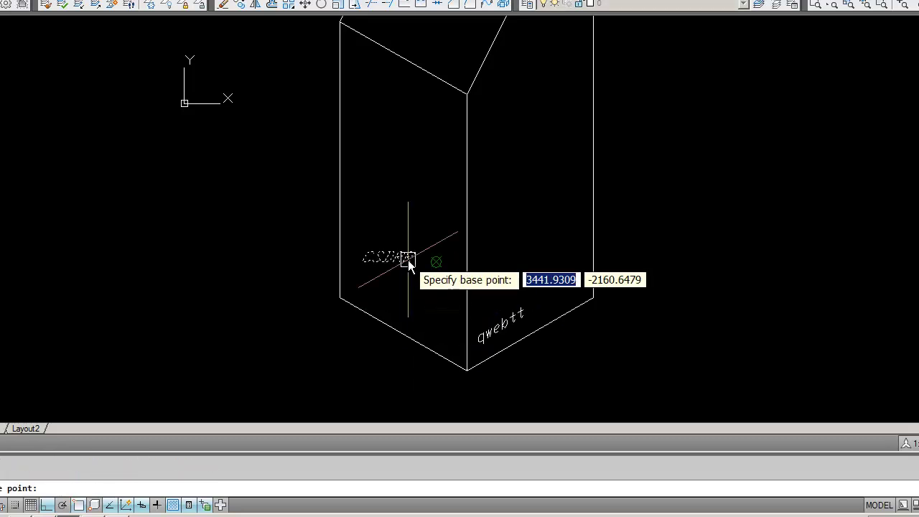
left_click(384, 264)
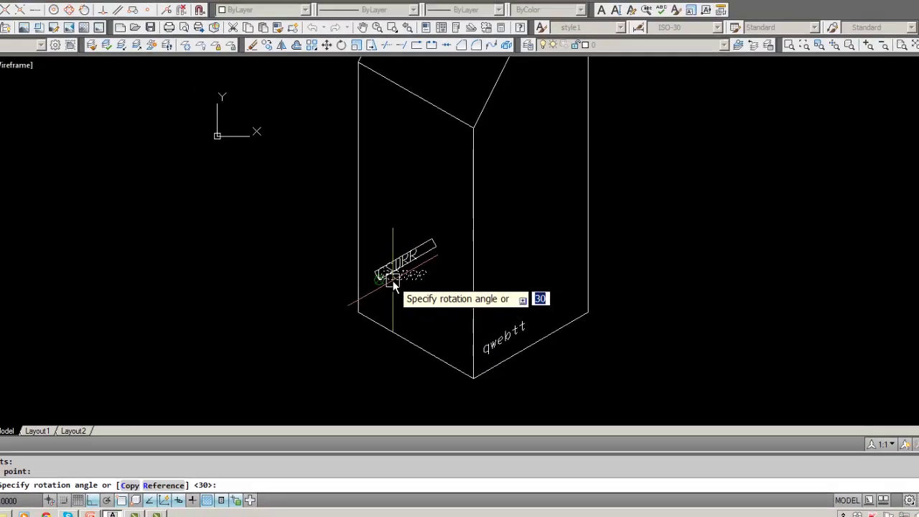
type("90")
key("Return")
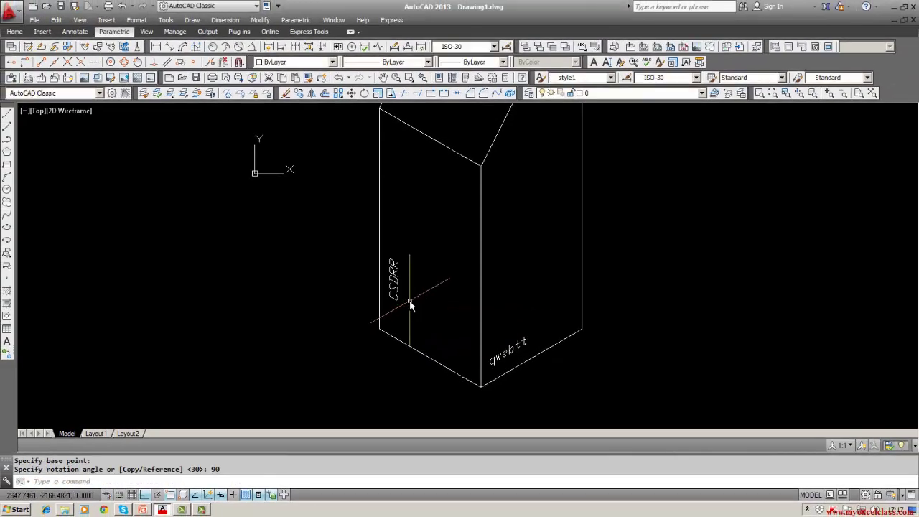
Zoom and pan to frame the top face, abandoning a first MTEXT attempt.
scroll(391, 287, "up", 1)
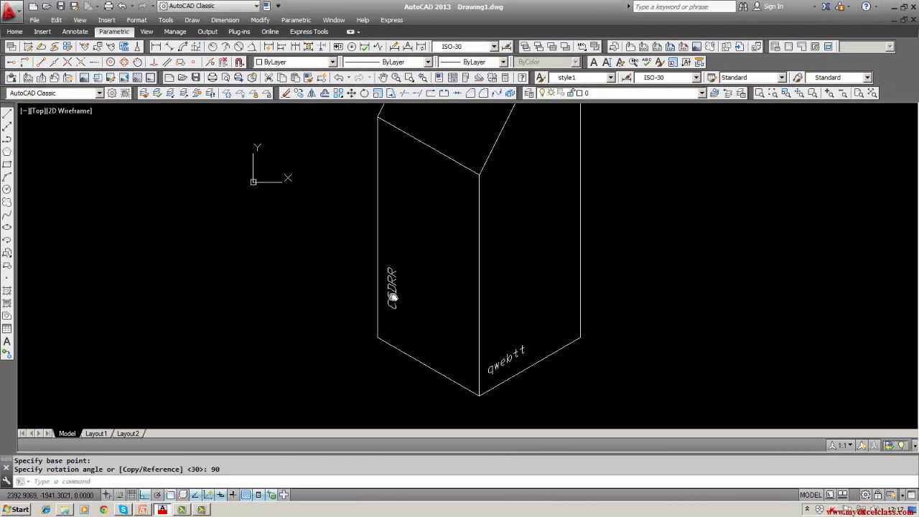
scroll(392, 294, "up", 5)
scroll(391, 293, "down", 3)
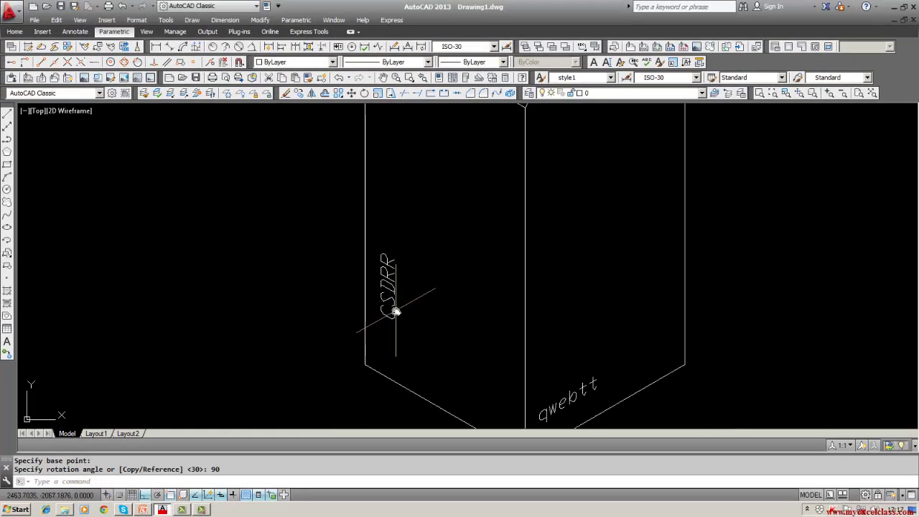
scroll(394, 305, "down", 3)
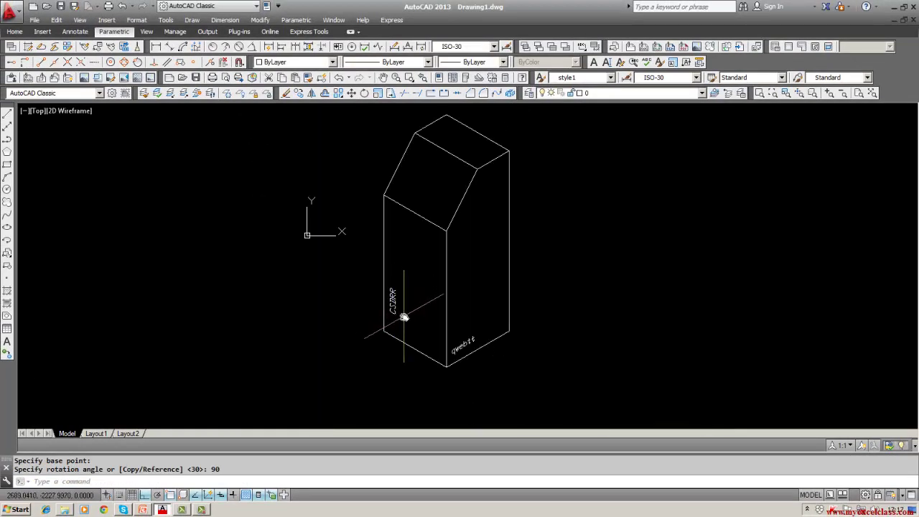
scroll(404, 316, "up", 4)
scroll(404, 308, "down", 8)
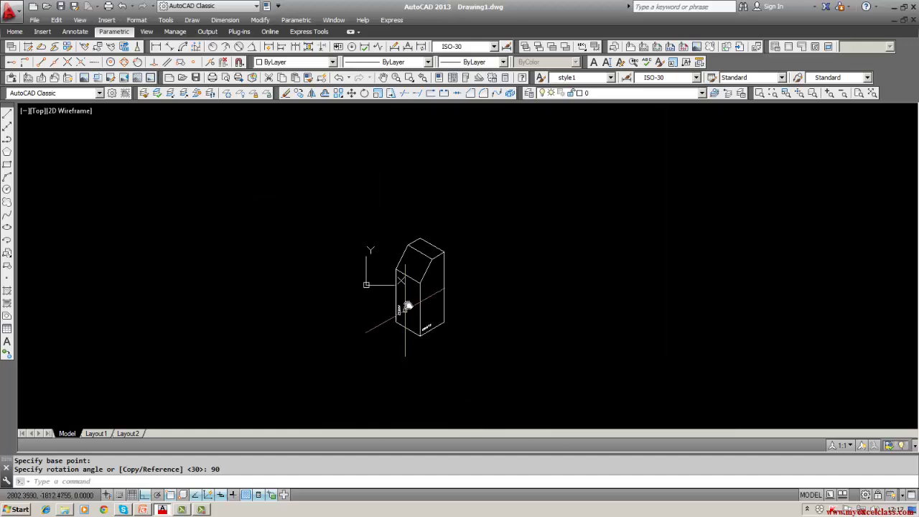
scroll(420, 310, "up", 8)
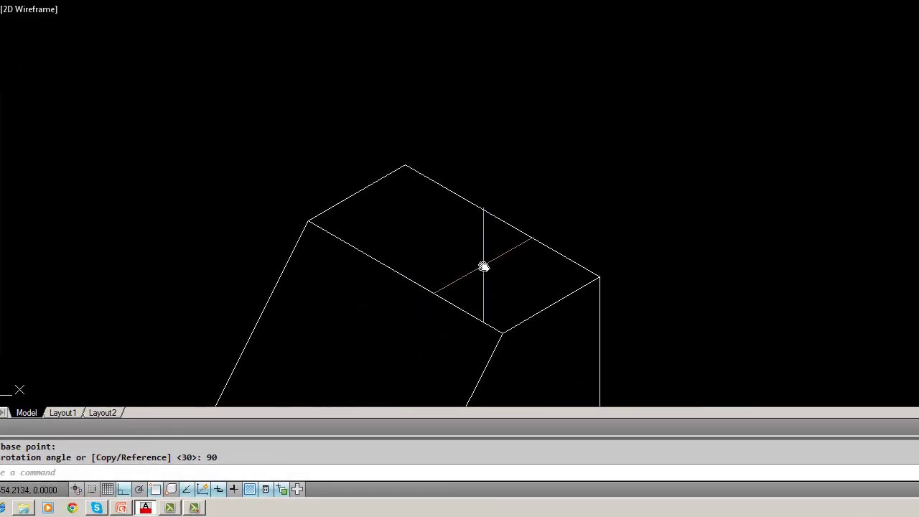
type("mtext")
key("Return")
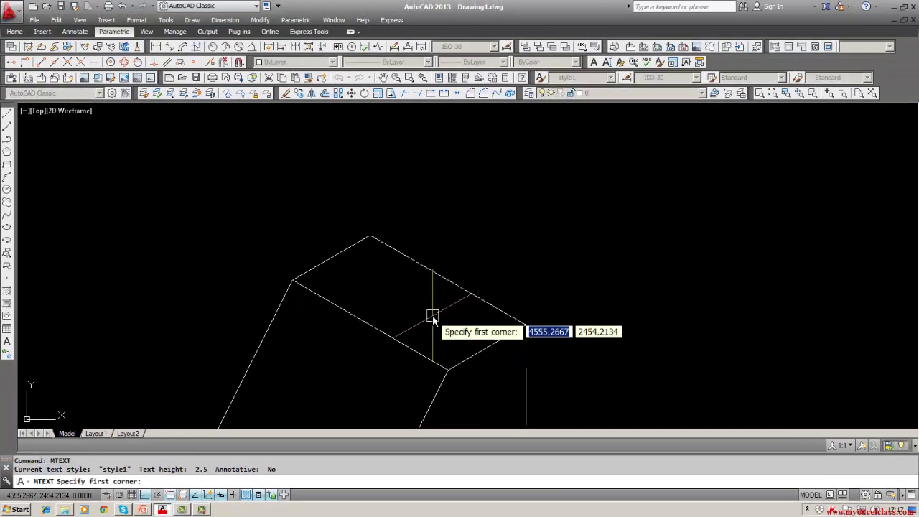
key("Escape")
scroll(407, 304, "down", 3)
scroll(394, 348, "down", 3)
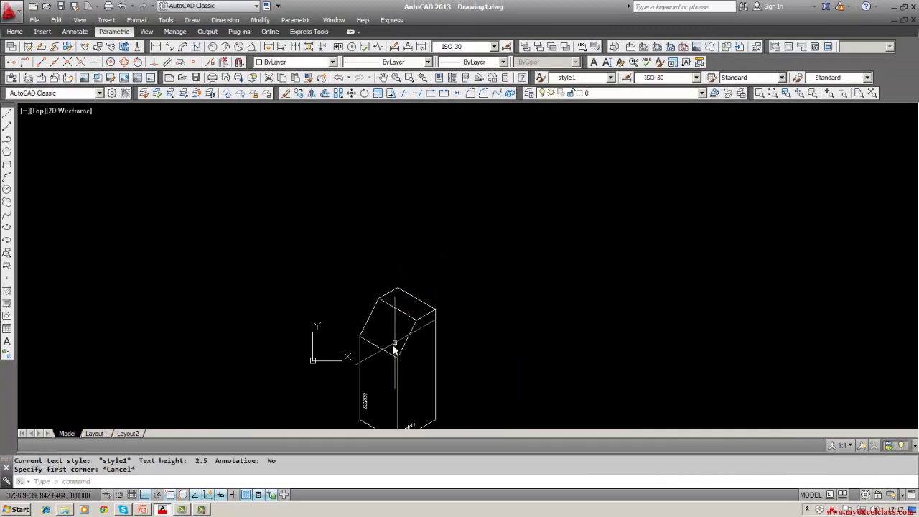
middle_click_drag(394, 348, 389, 316)
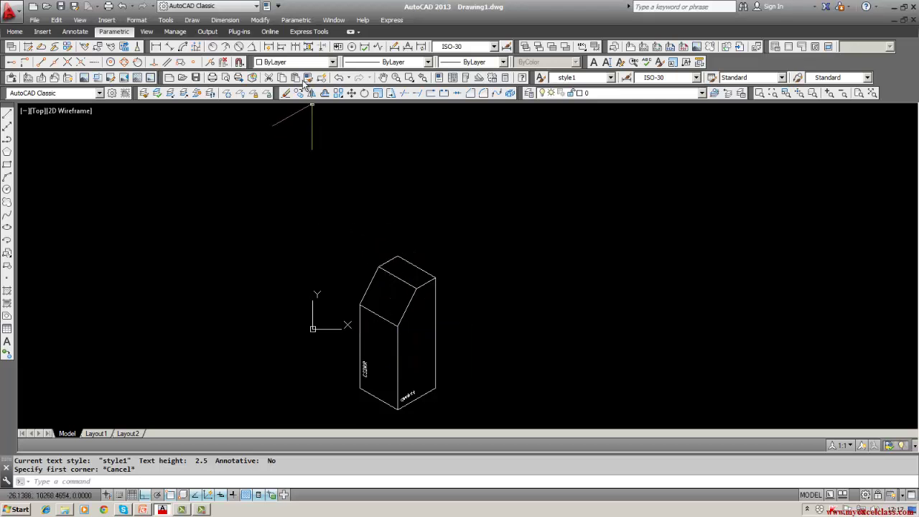
key("Escape")
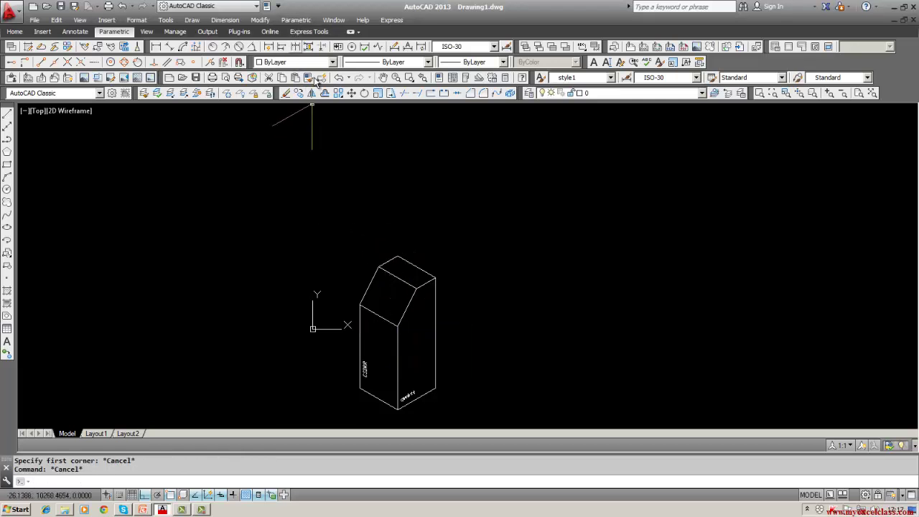
scroll(393, 259, "up", 4)
scroll(392, 259, "up", 2)
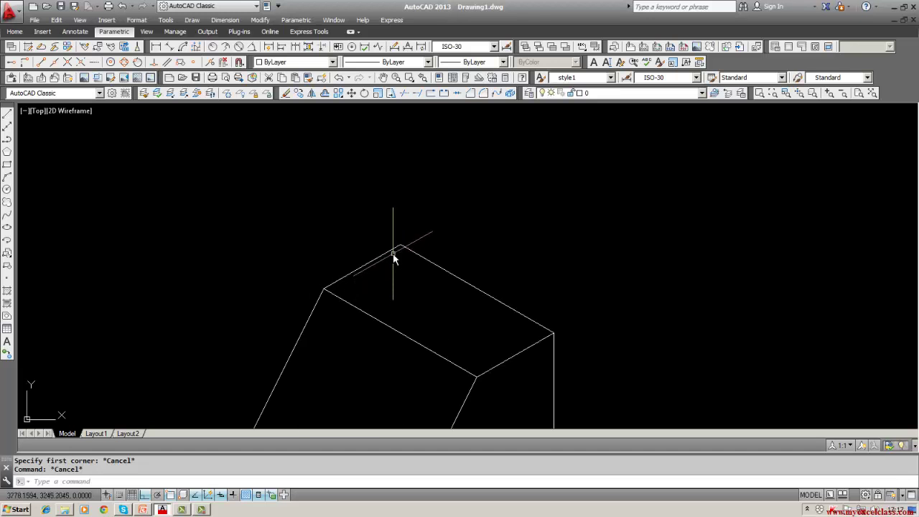
Draw an MText box on the top face with oblique angle 30 and height 140.
type("mtext")
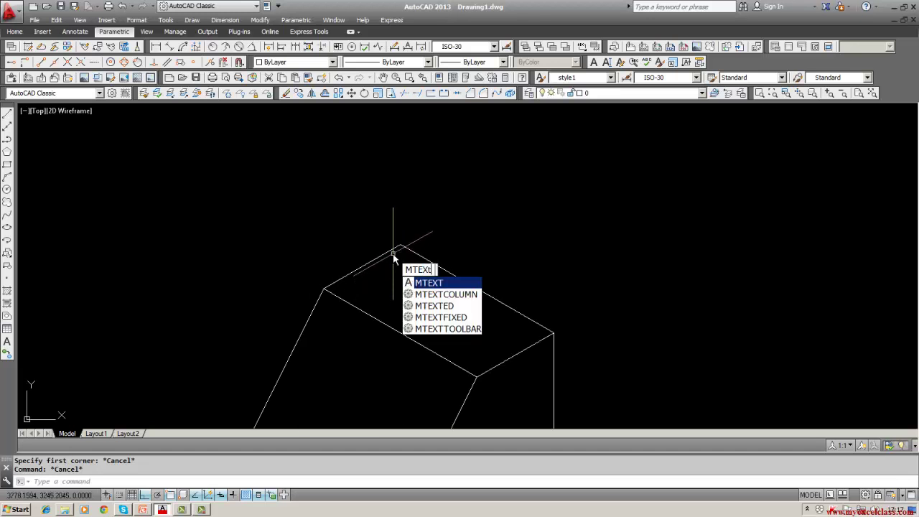
key("Return")
left_click(390, 278)
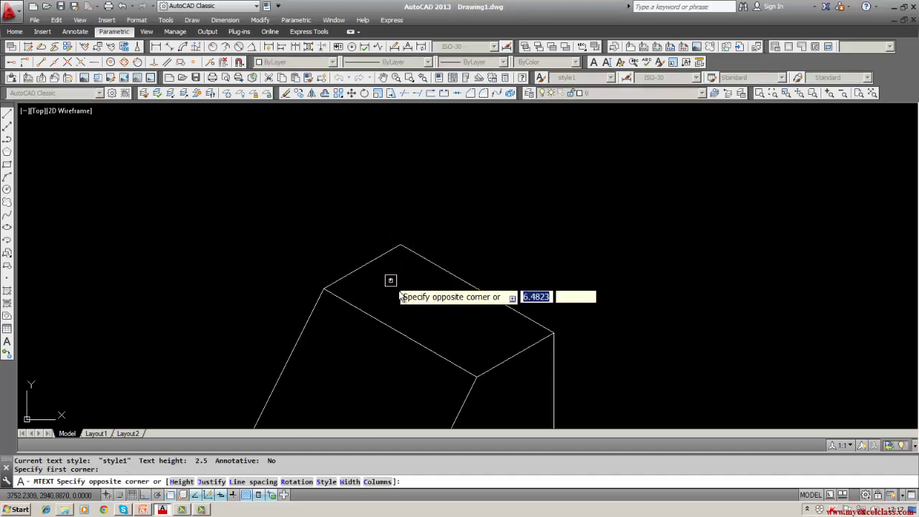
left_click(482, 318)
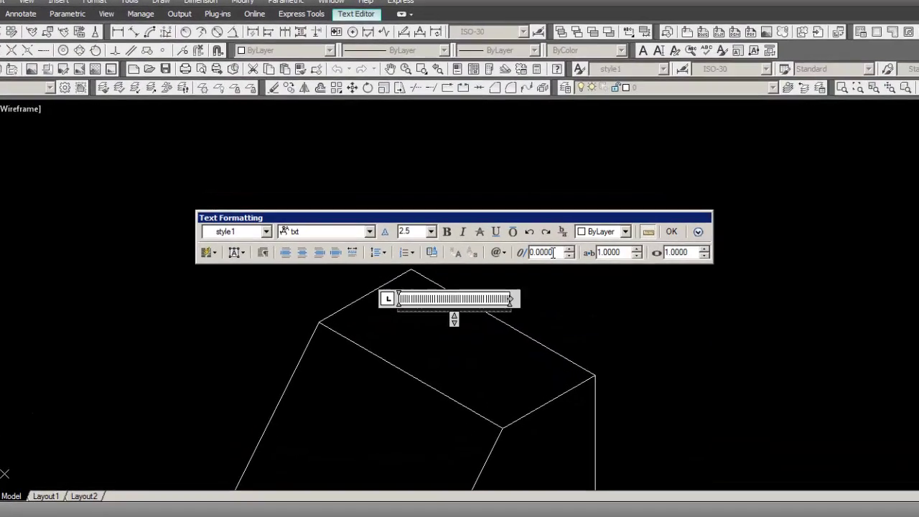
left_click(553, 252)
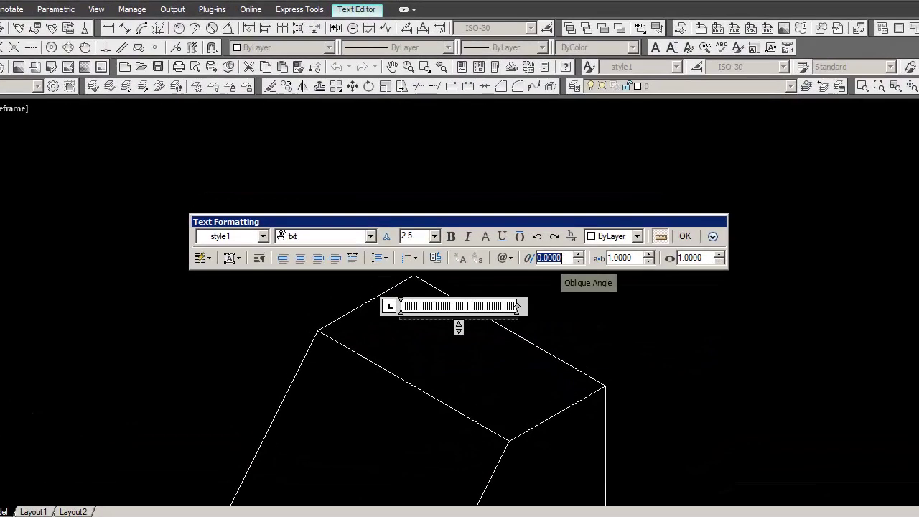
type("30")
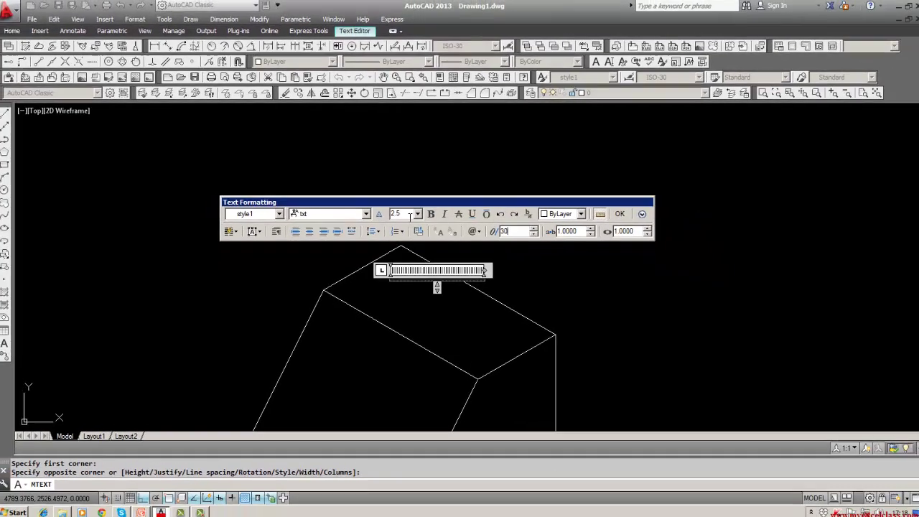
left_click(406, 213)
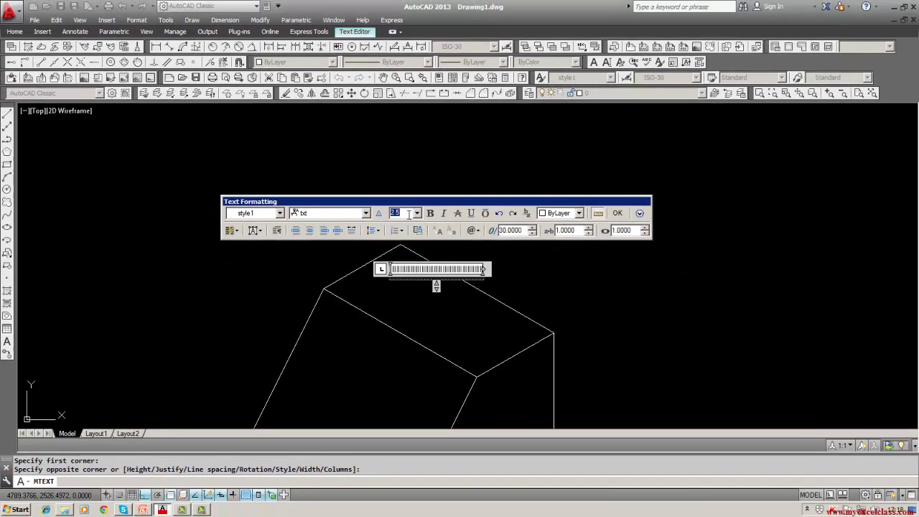
key("BackSpace")
type("12")
key("BackSpace")
key("Return")
Type CFGTRRRRR into the text box and commit the label.
type("CFGTRRRRR")
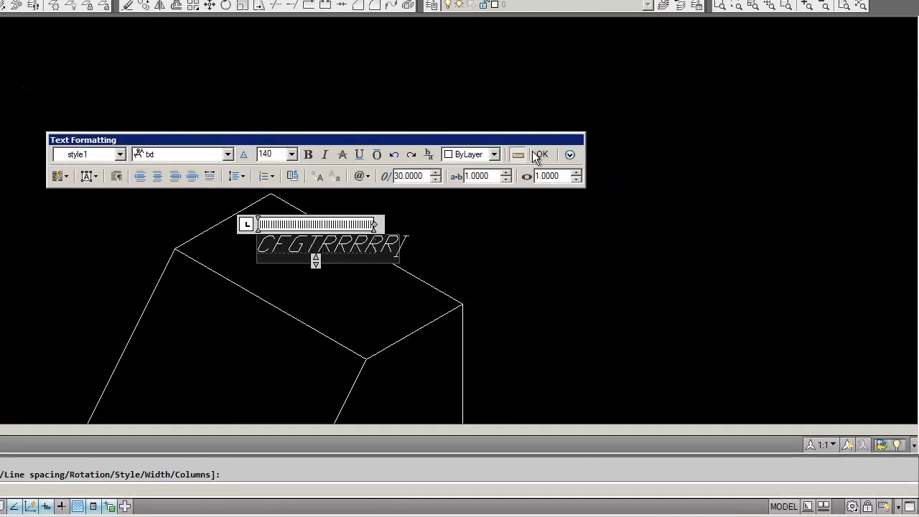
left_click(615, 212)
left_click(536, 153)
key("Escape")
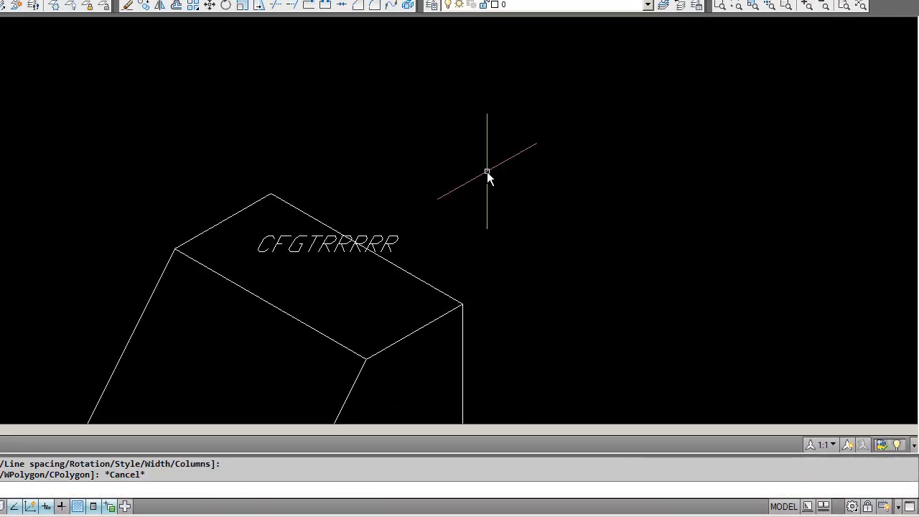
Try rotating CFGTRRRRR by -30, recovering from mistyped ROTATE commands.
middle_click_drag(486, 172, 479, 122)
type("r")
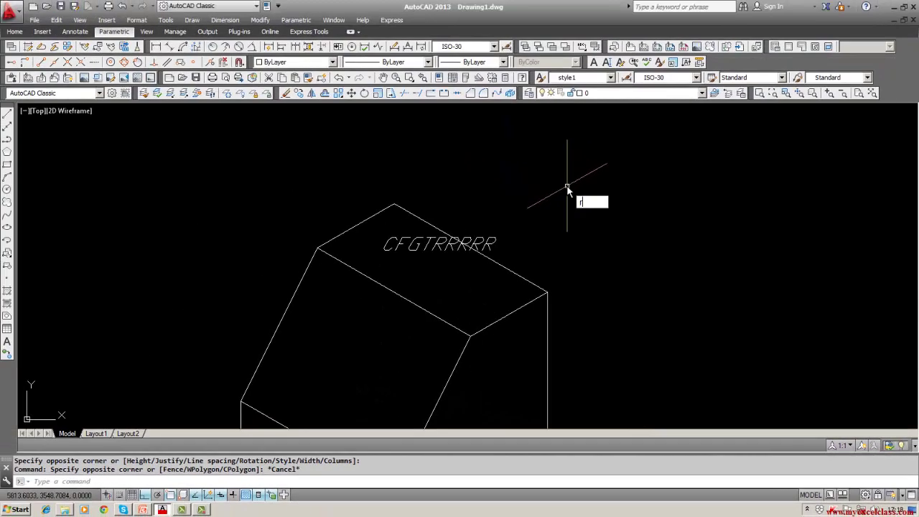
type("oatte")
key("Return")
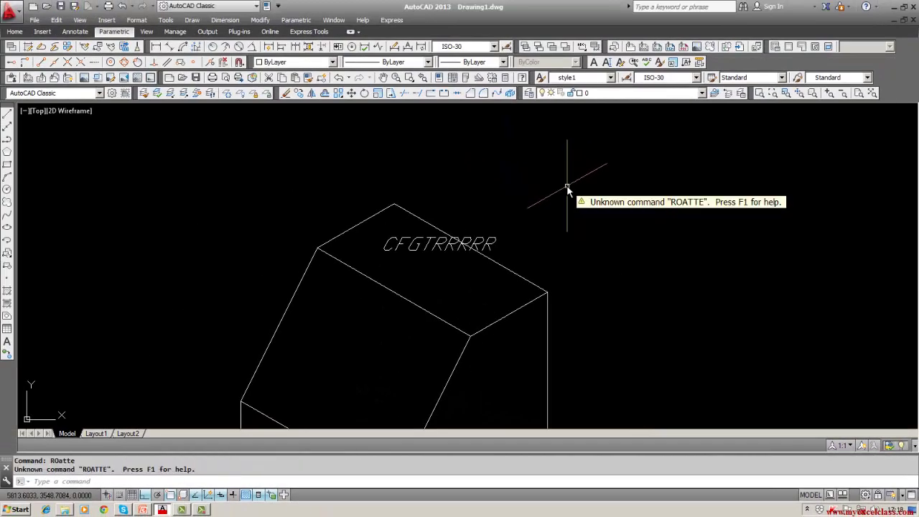
key("Escape")
type("ro")
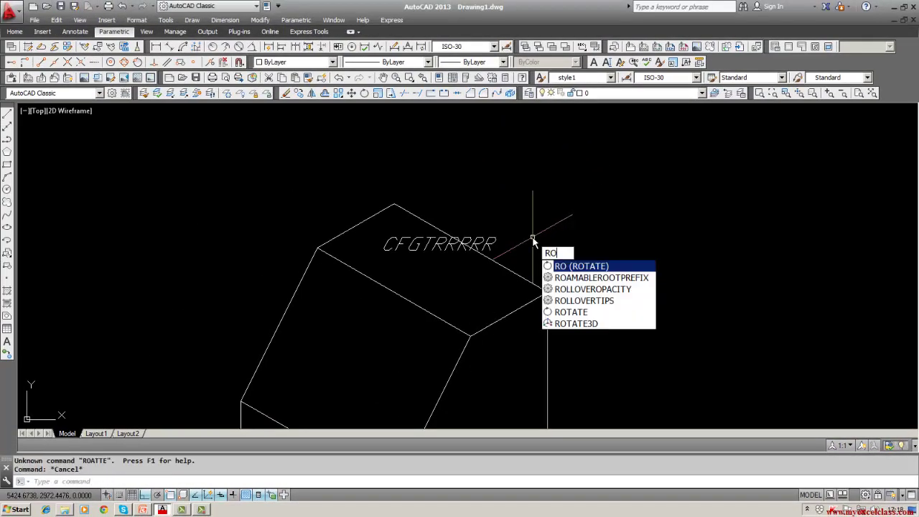
type("ate")
key("Return")
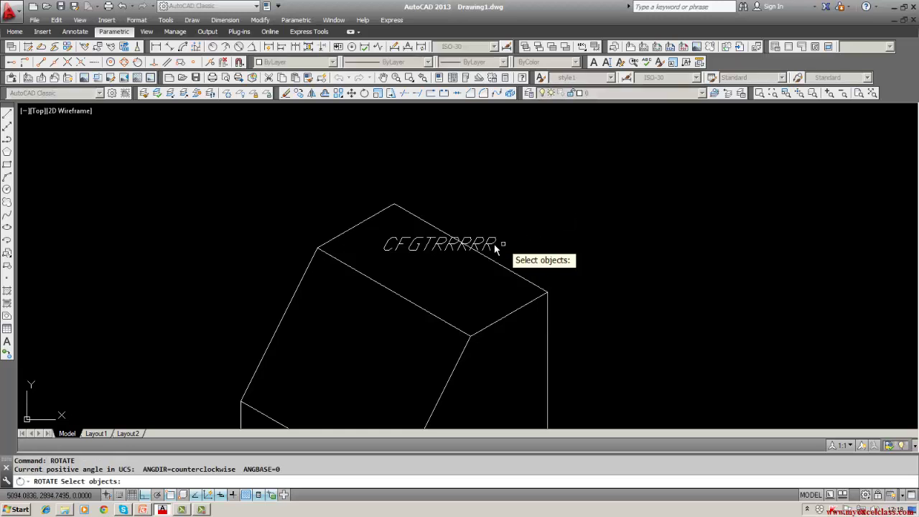
left_click(486, 247)
key("Return")
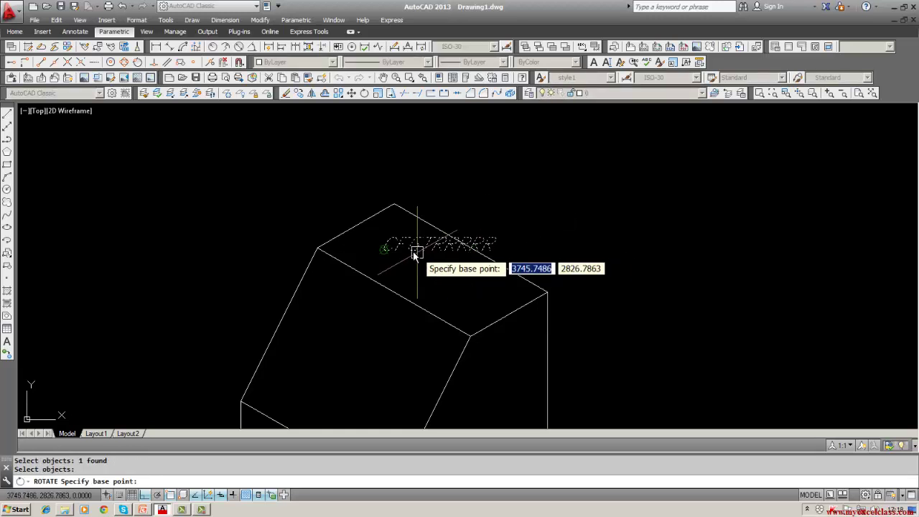
left_click(407, 248)
left_click(407, 248)
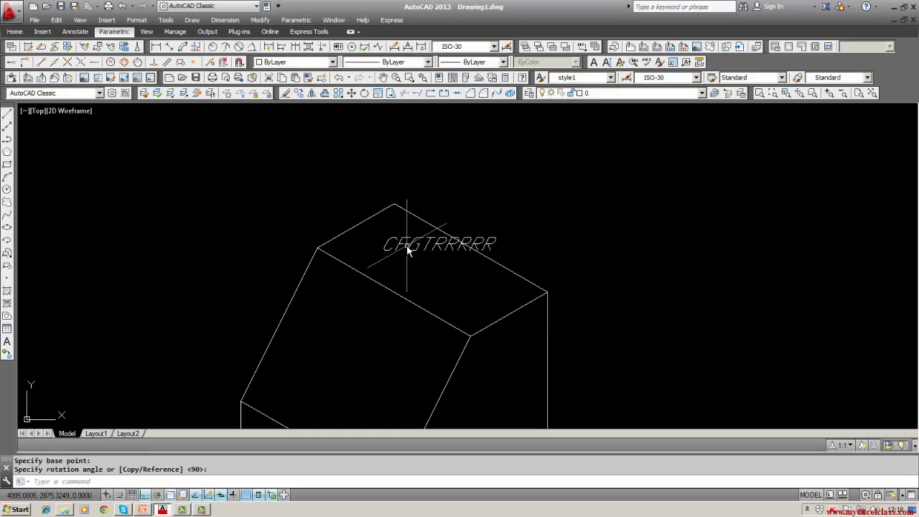
type("-30")
key("Return")
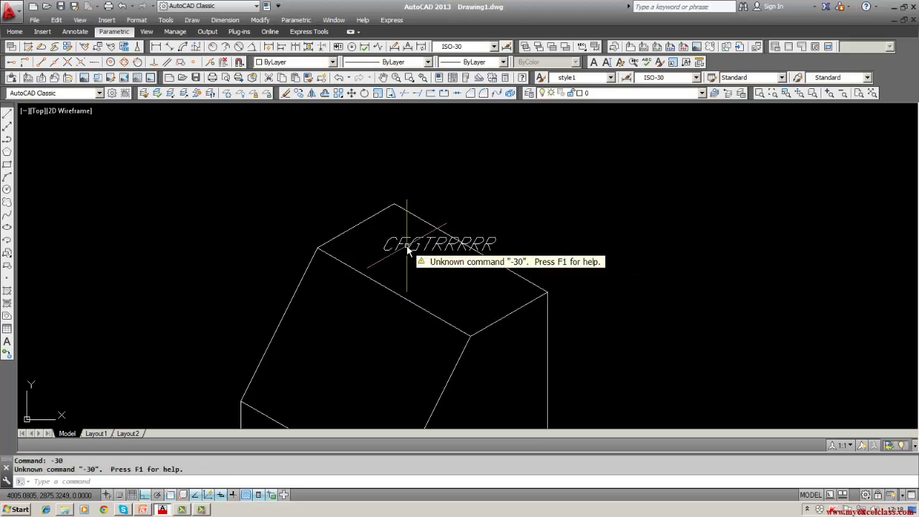
key("Escape")
key("Escape")
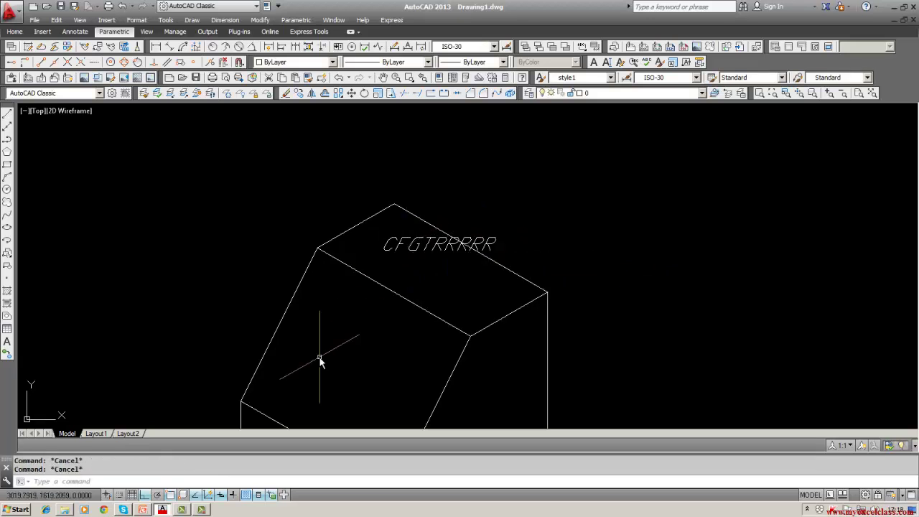
Rotate CFGTRRRRR by -30 degrees about its start point.
type("ROtate")
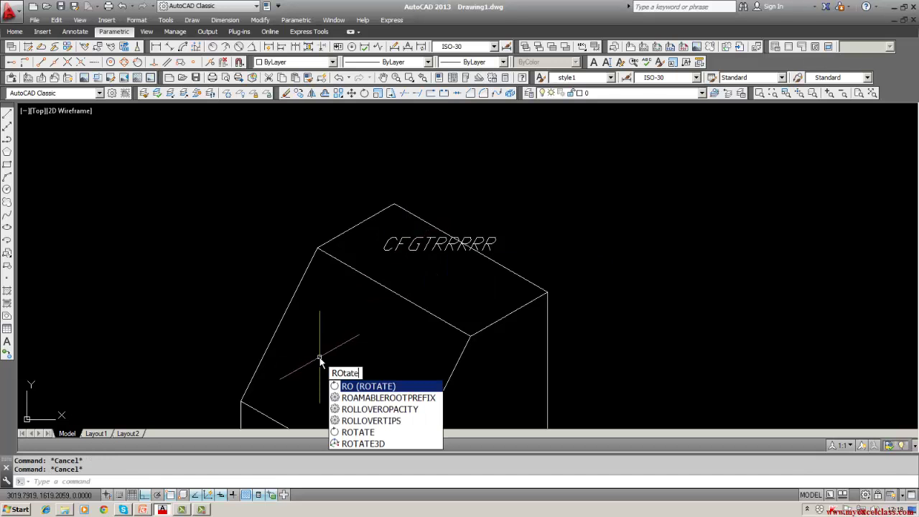
key("Return")
left_click(394, 247)
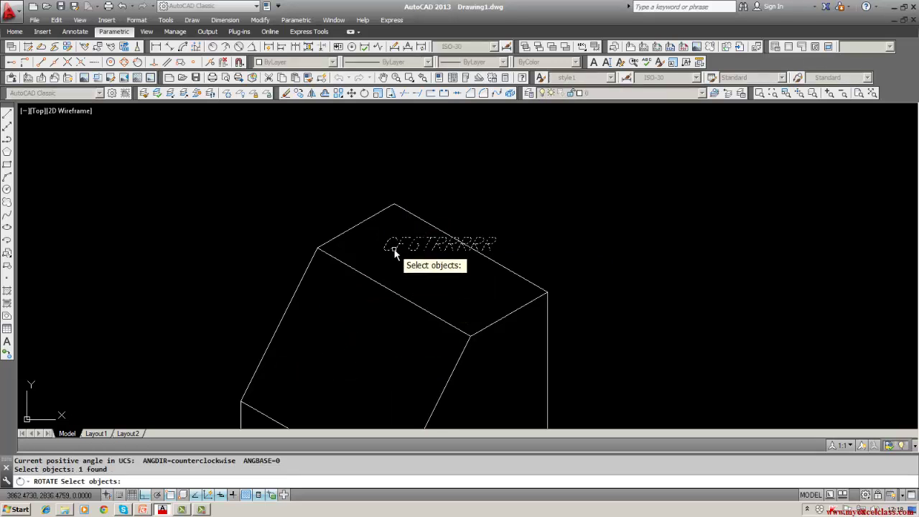
key("Return")
left_click(394, 249)
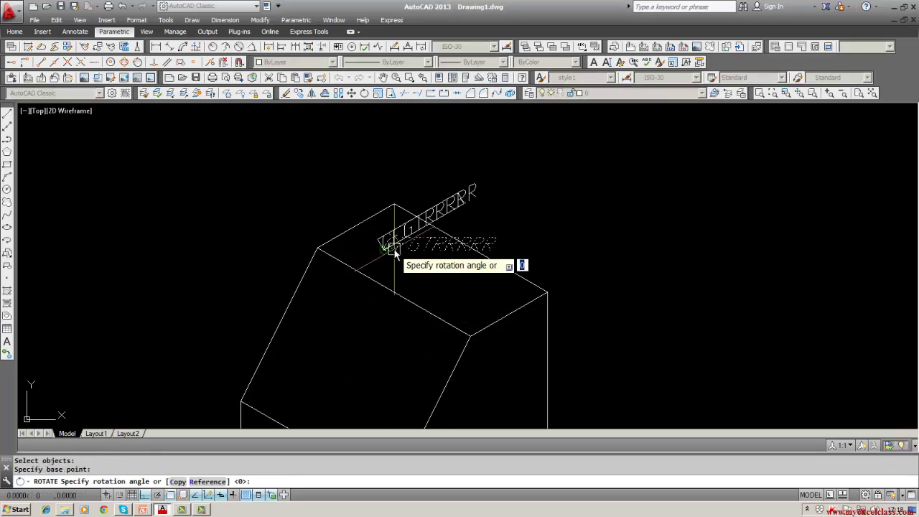
type("-30")
key("Return")
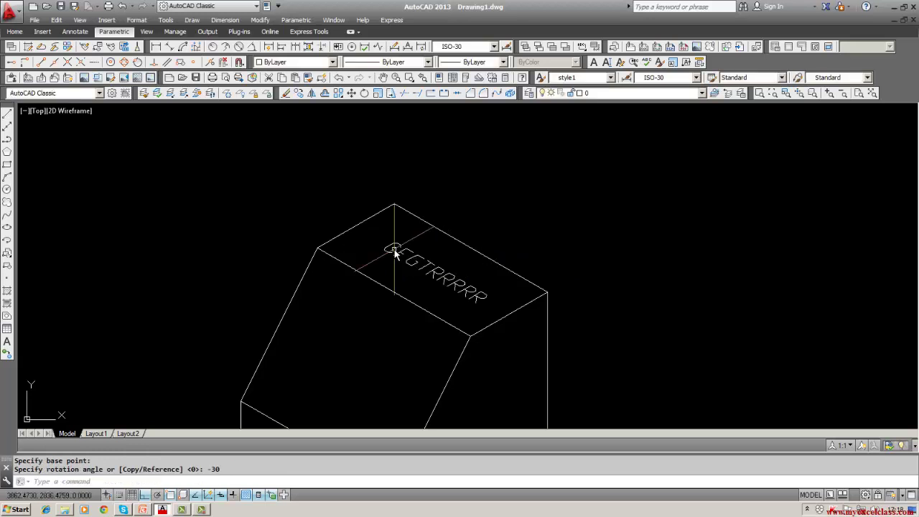
key("Escape")
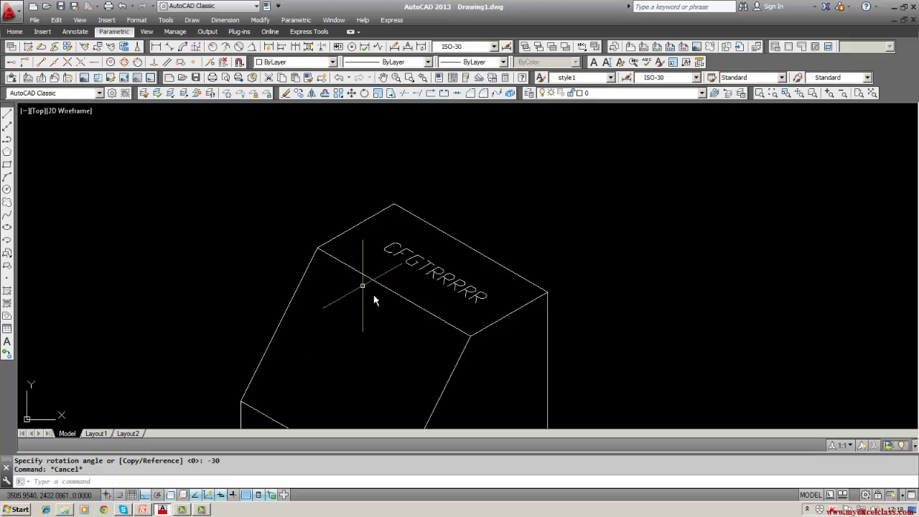
type("ddedit")
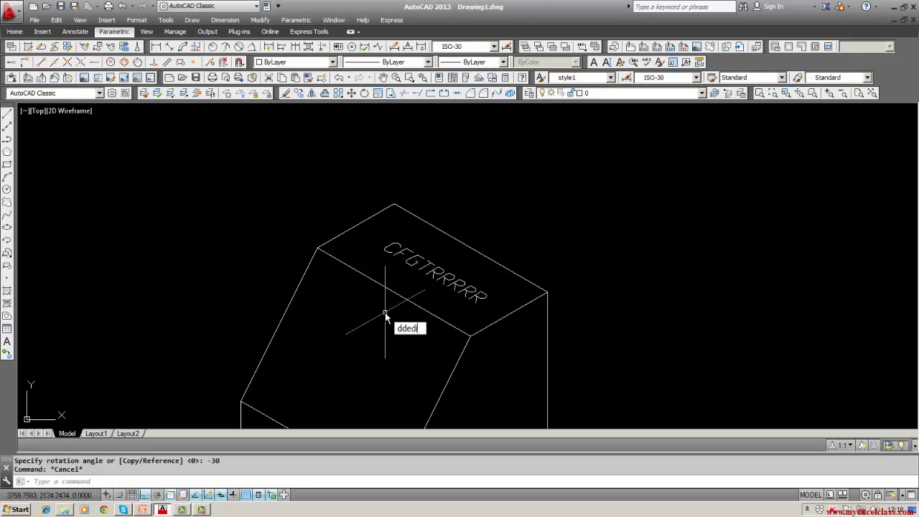
key("Return")
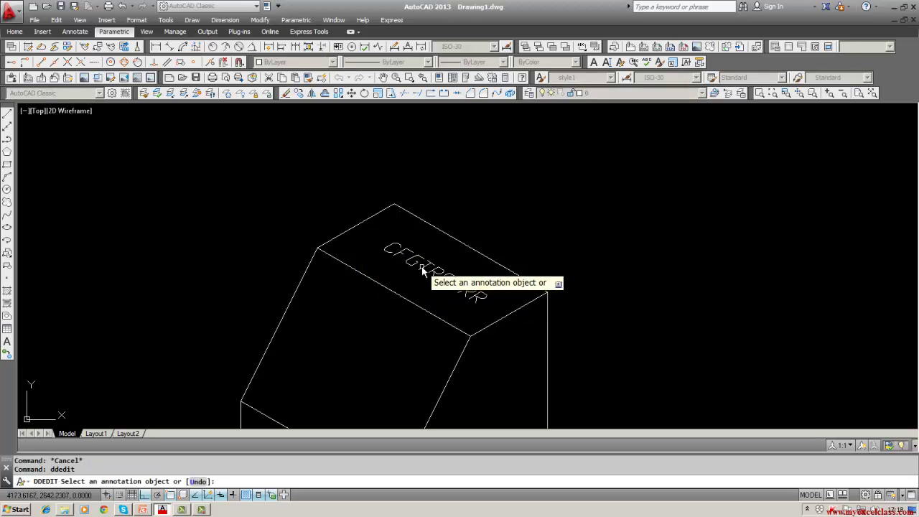
Open CFGTRRRRR in the text editor and close it unchanged.
left_click(424, 269)
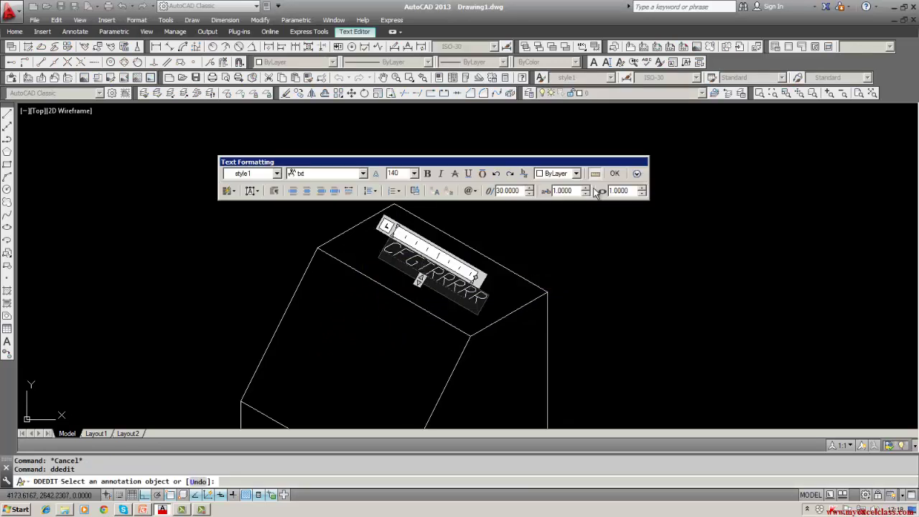
left_click(615, 173)
scroll(574, 280, "down", 3)
scroll(437, 201, "down", 2)
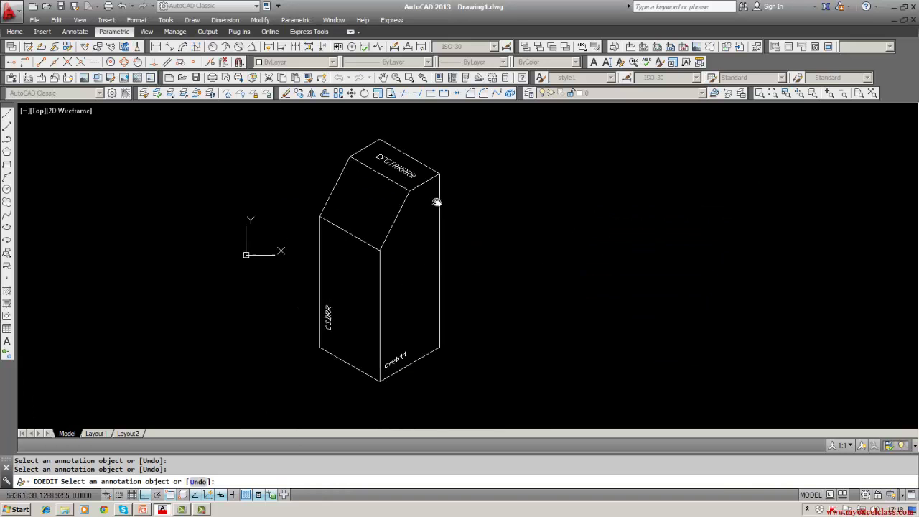
key("Escape")
scroll(391, 345, "up", 5)
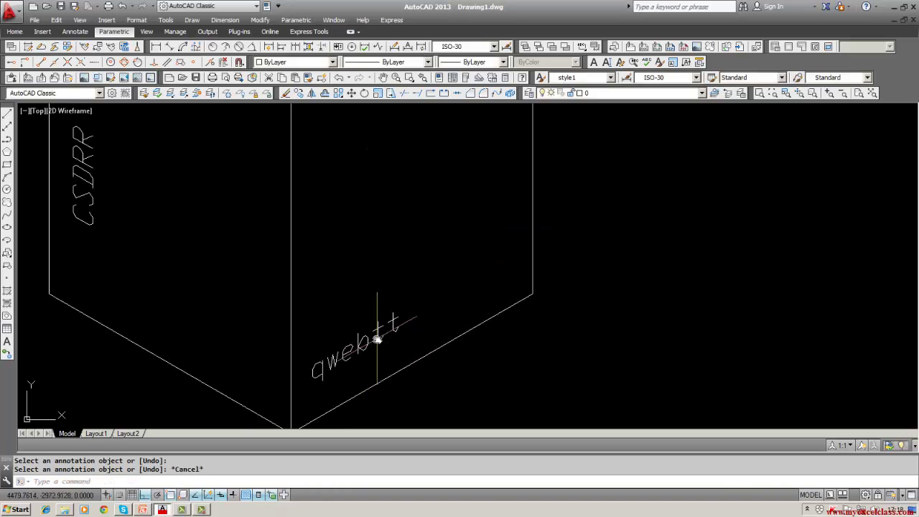
Review the qwebtt label's text, then zoom out to show the whole box.
double_click(377, 339)
key("ctrl+a")
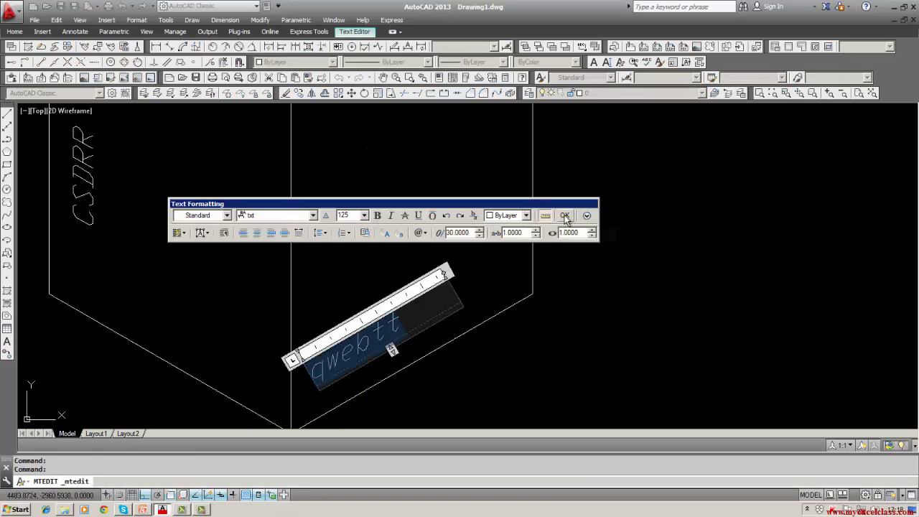
left_click(565, 216)
key("Escape")
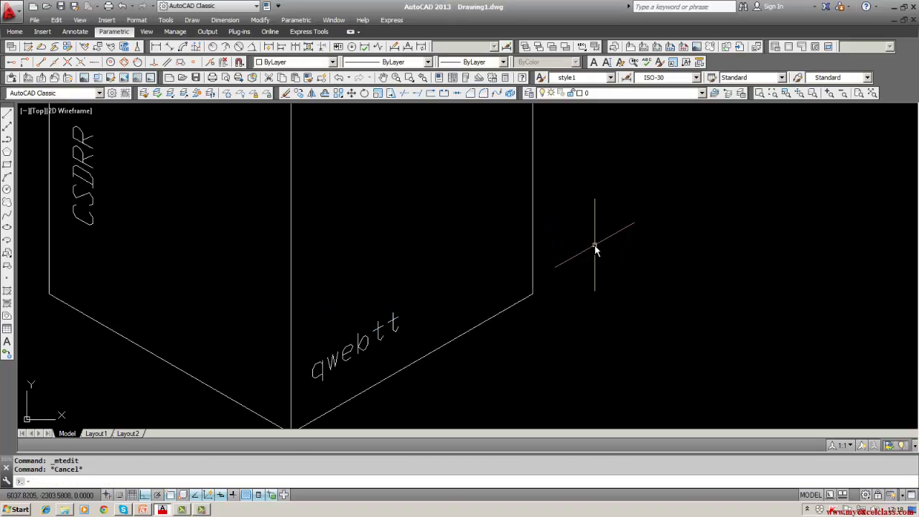
scroll(582, 268, "down", 1)
scroll(572, 284, "down", 4)
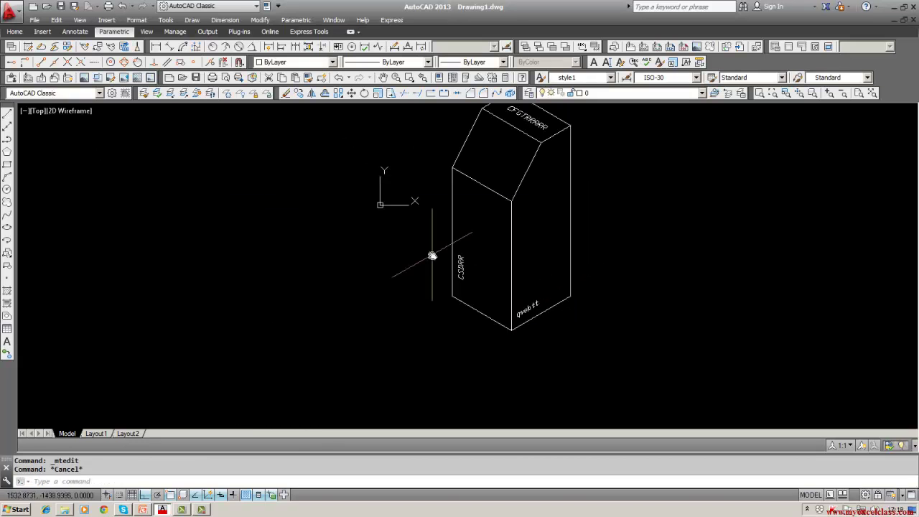
middle_click_drag(431, 255, 322, 363)
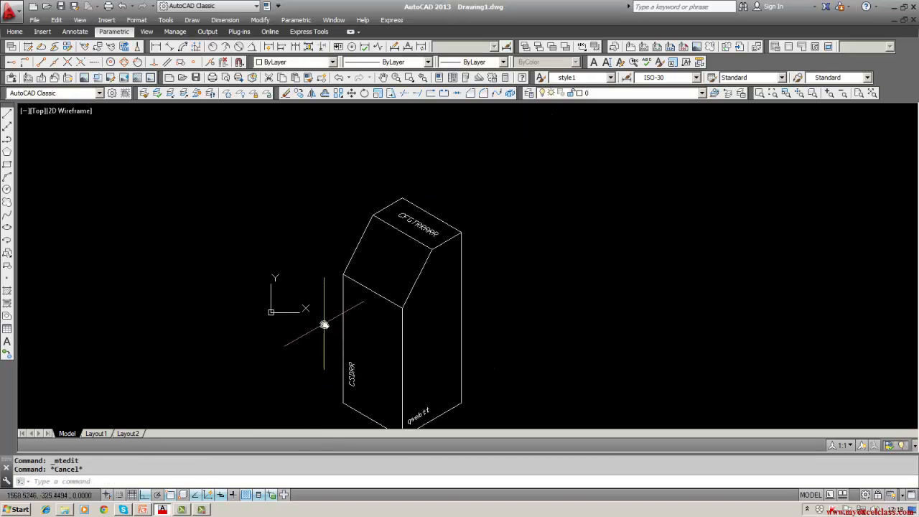